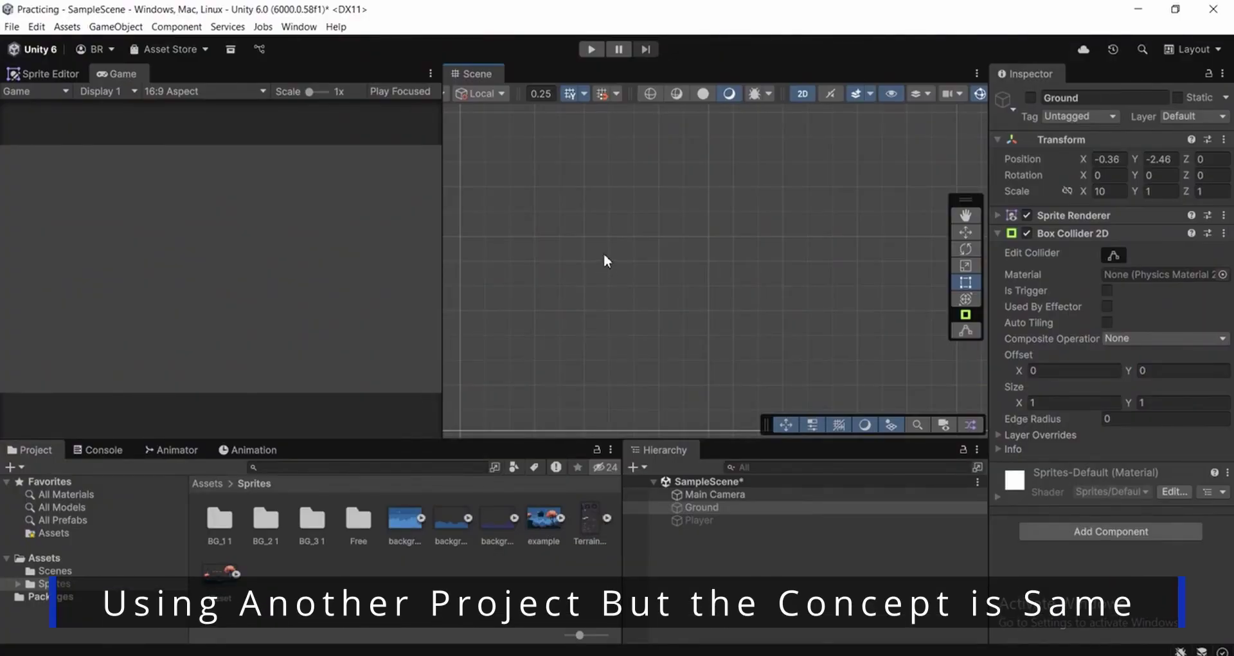
Add a rectangular 2D tilemap to the SampleScene hierarchy, keeping the name Tilemap
left_click(643, 598)
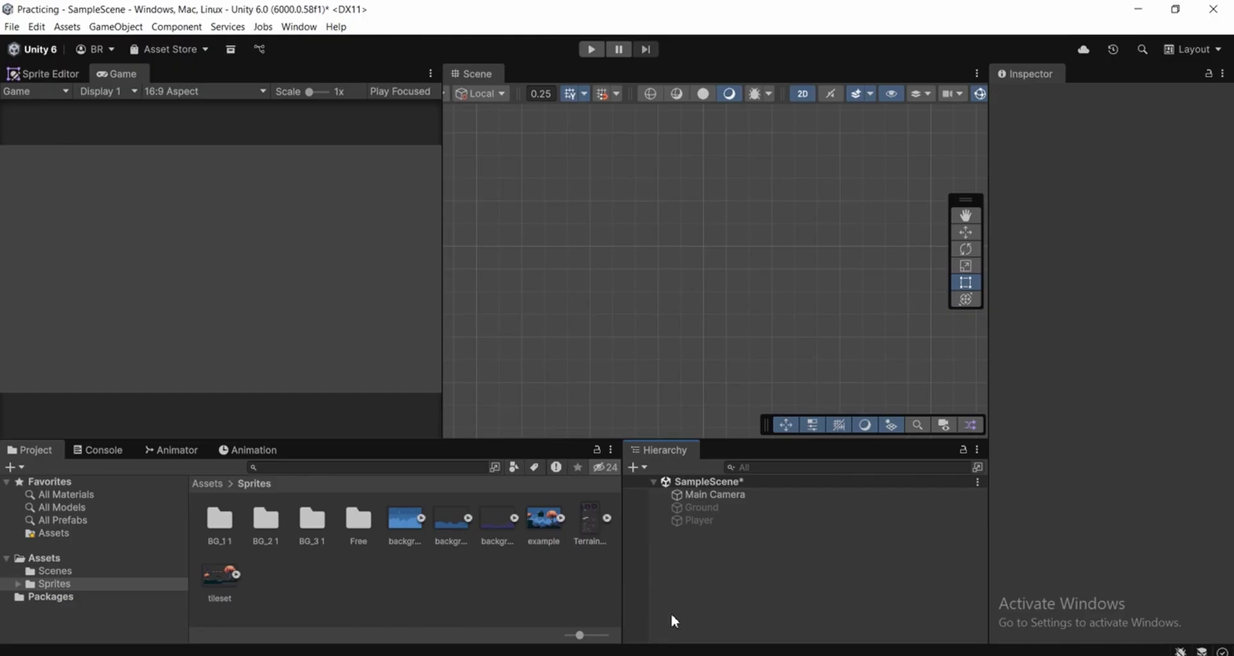
left_click(635, 466)
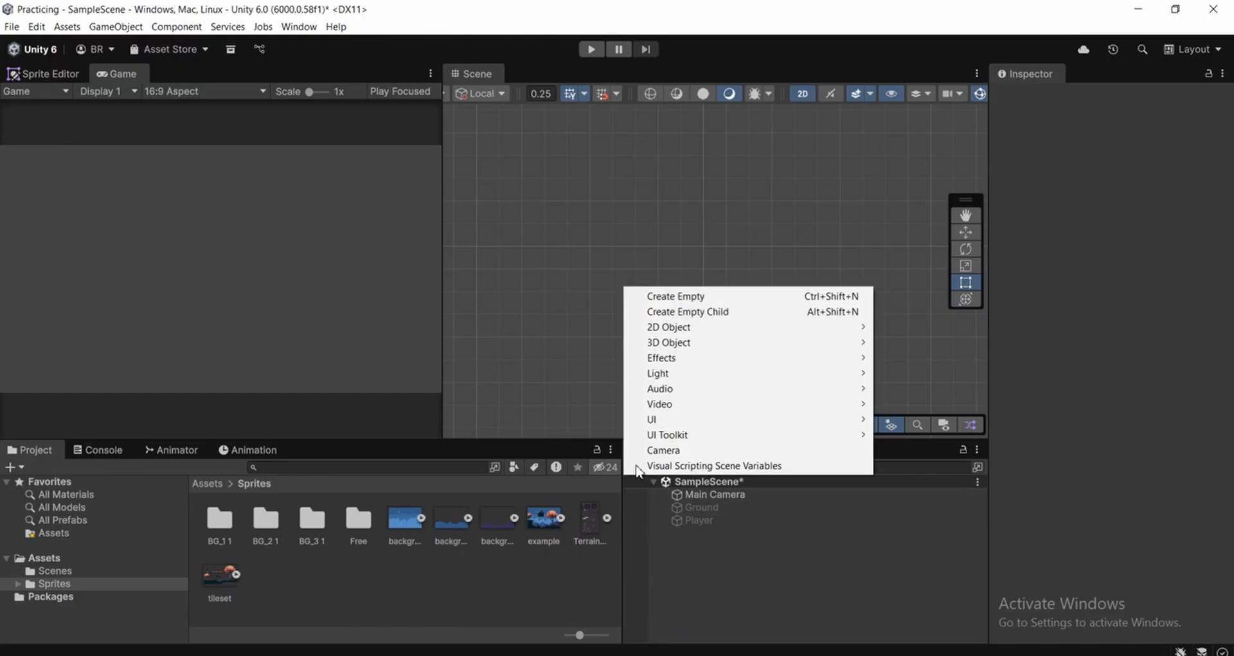
mouse_move(671, 327)
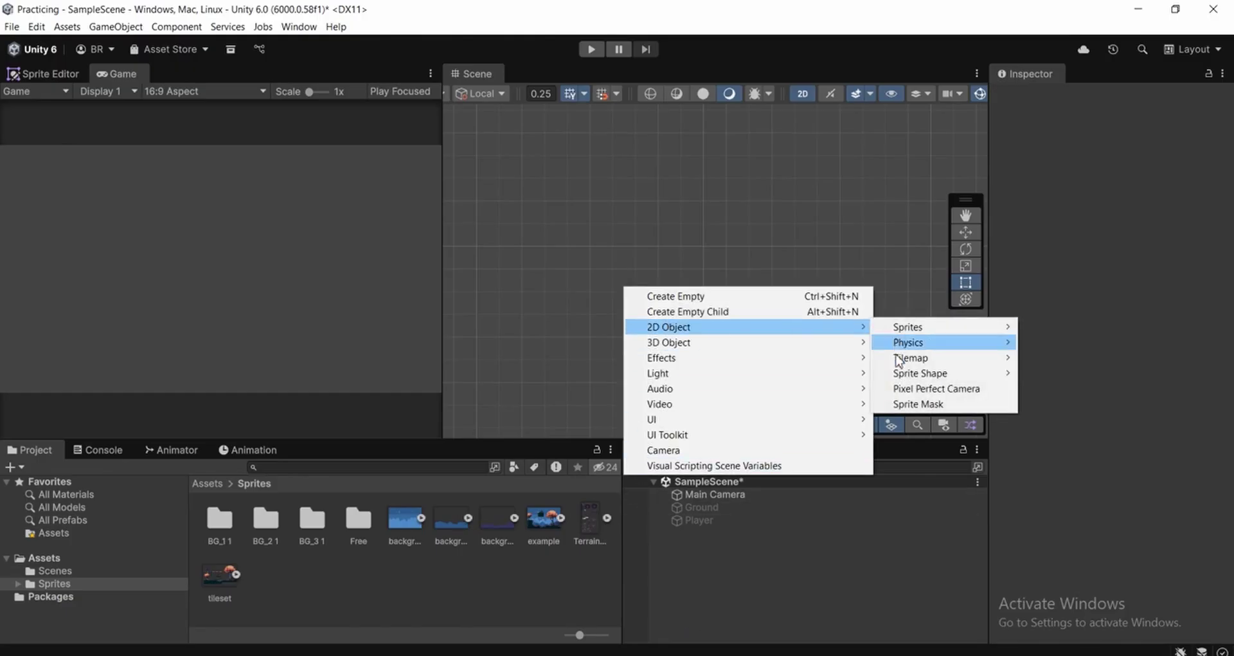
mouse_move(898, 362)
left_click(1063, 358)
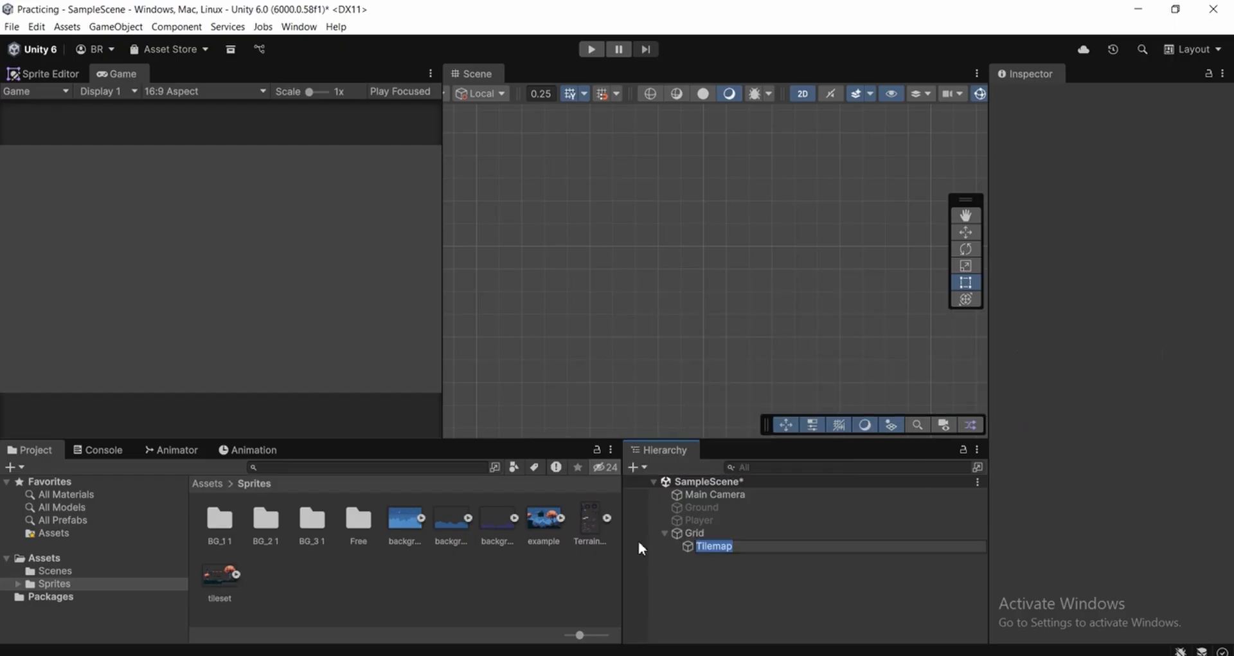
key("Return")
left_click(719, 543)
Rename the tilemap's parent Grid object to Level
left_click(700, 535)
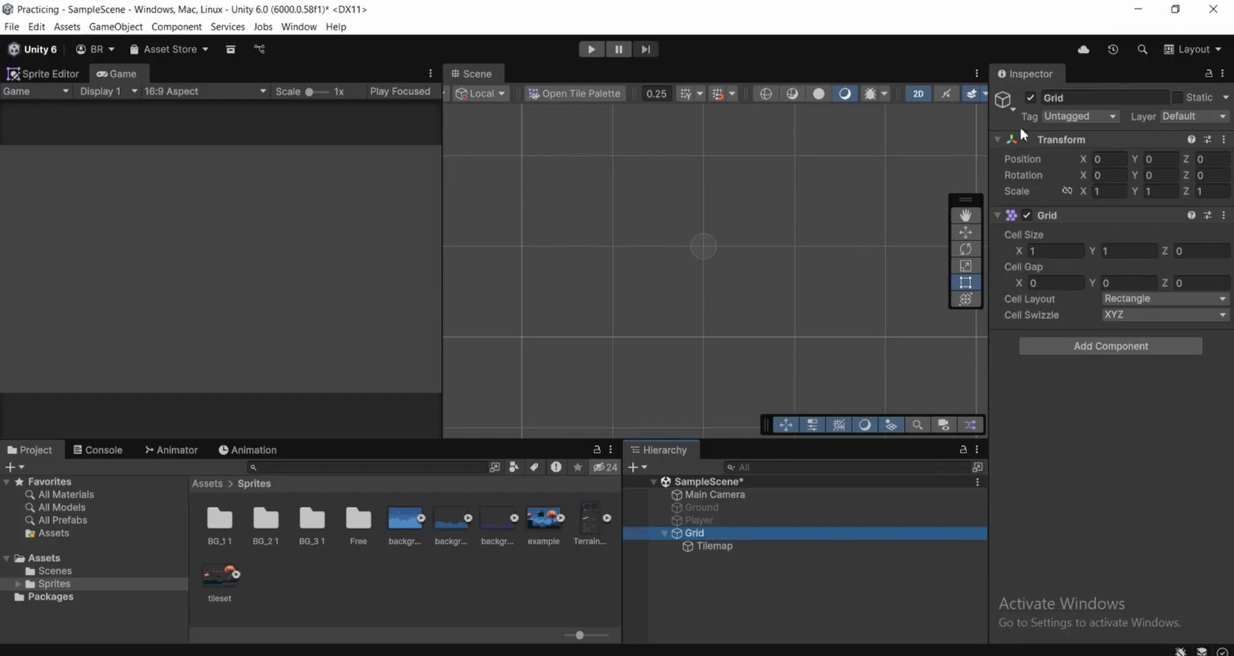
left_click(1086, 97)
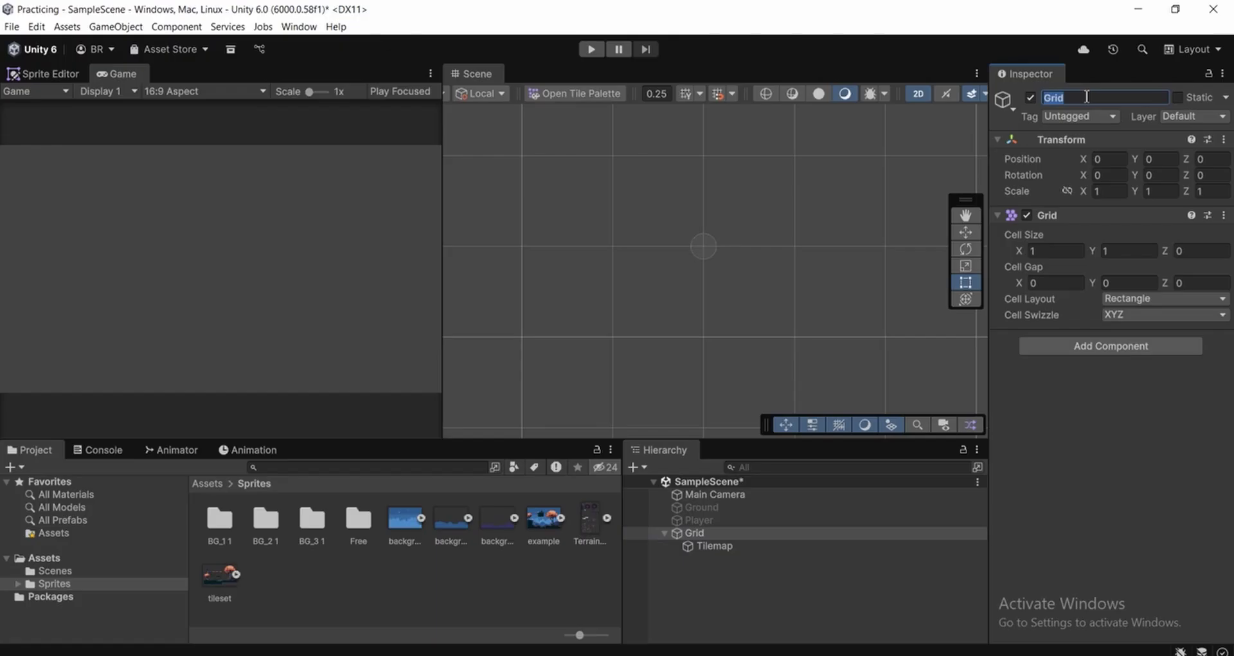
type("Level")
left_click(733, 545)
left_click(1108, 98)
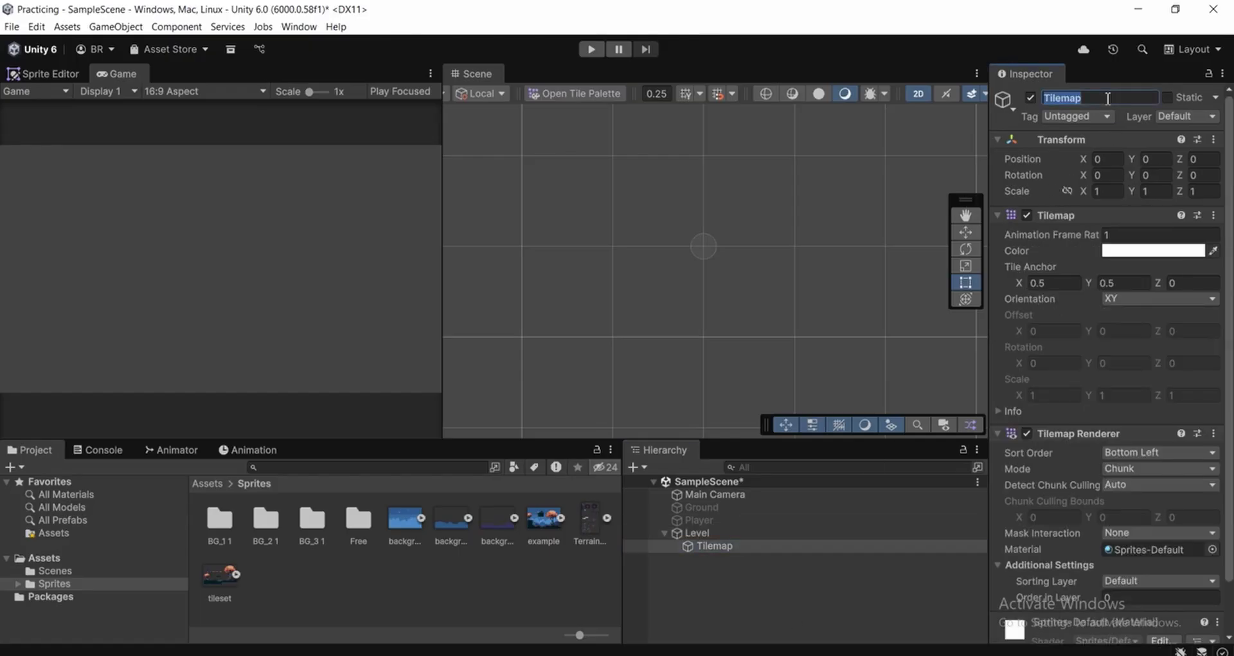
type("Gr")
key("BackSpace")
key("BackSpace")
left_click(720, 620)
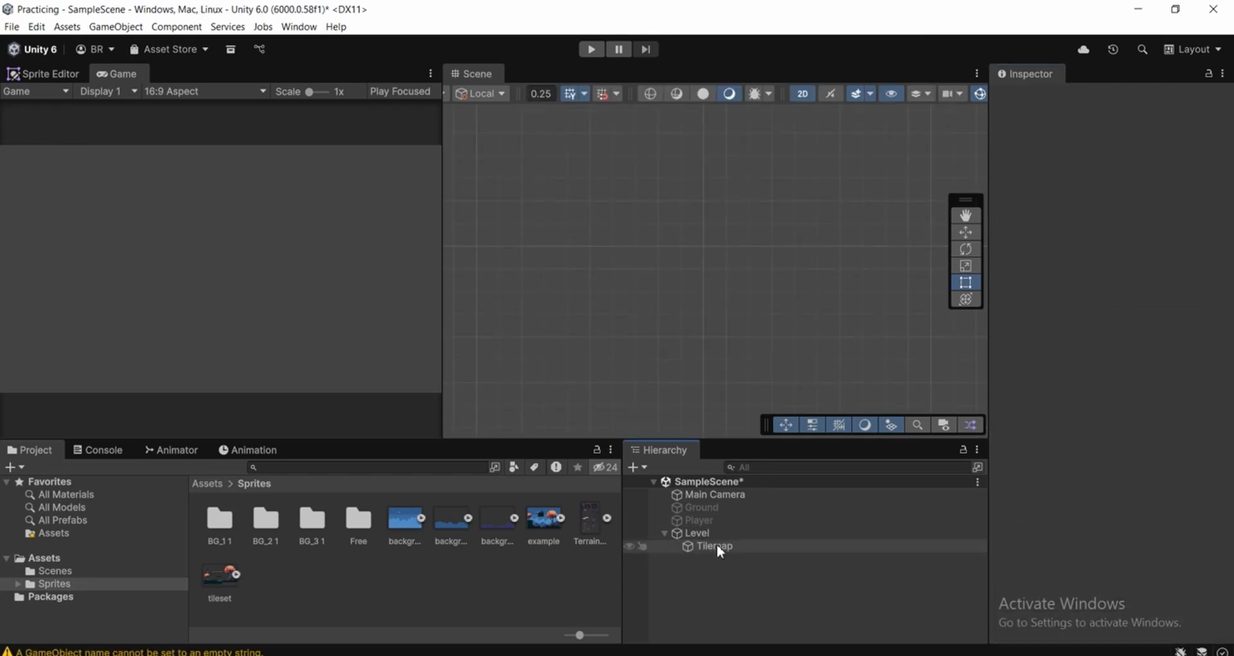
left_click(714, 545)
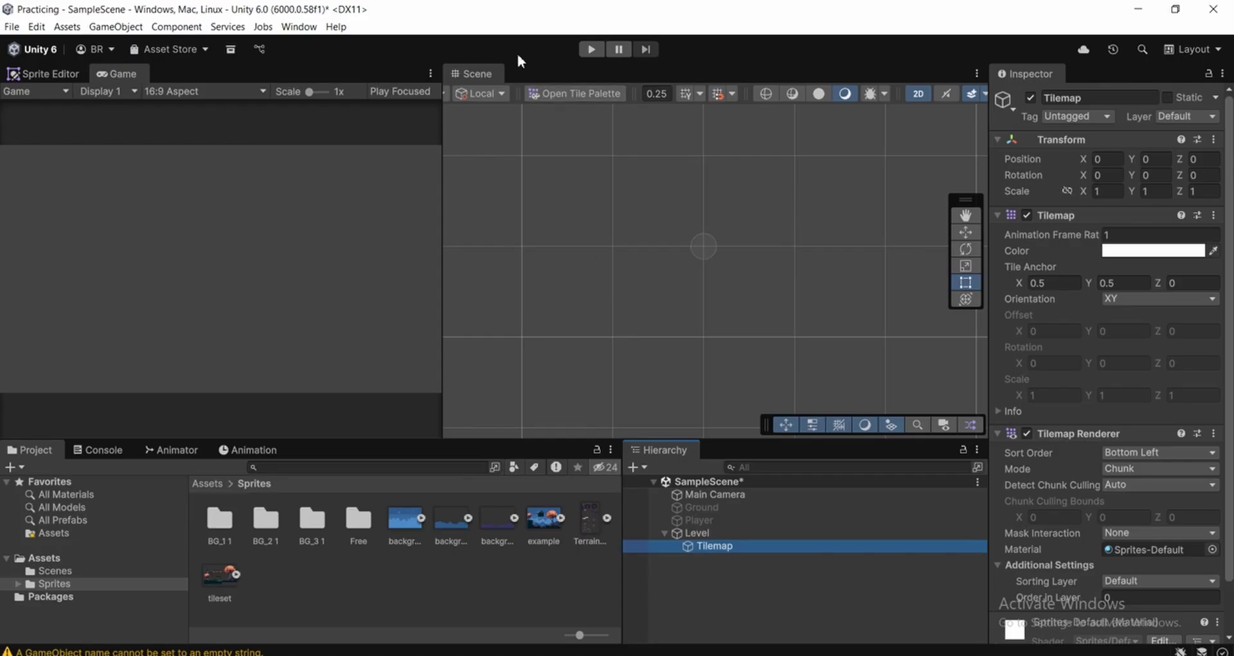
left_click(576, 94)
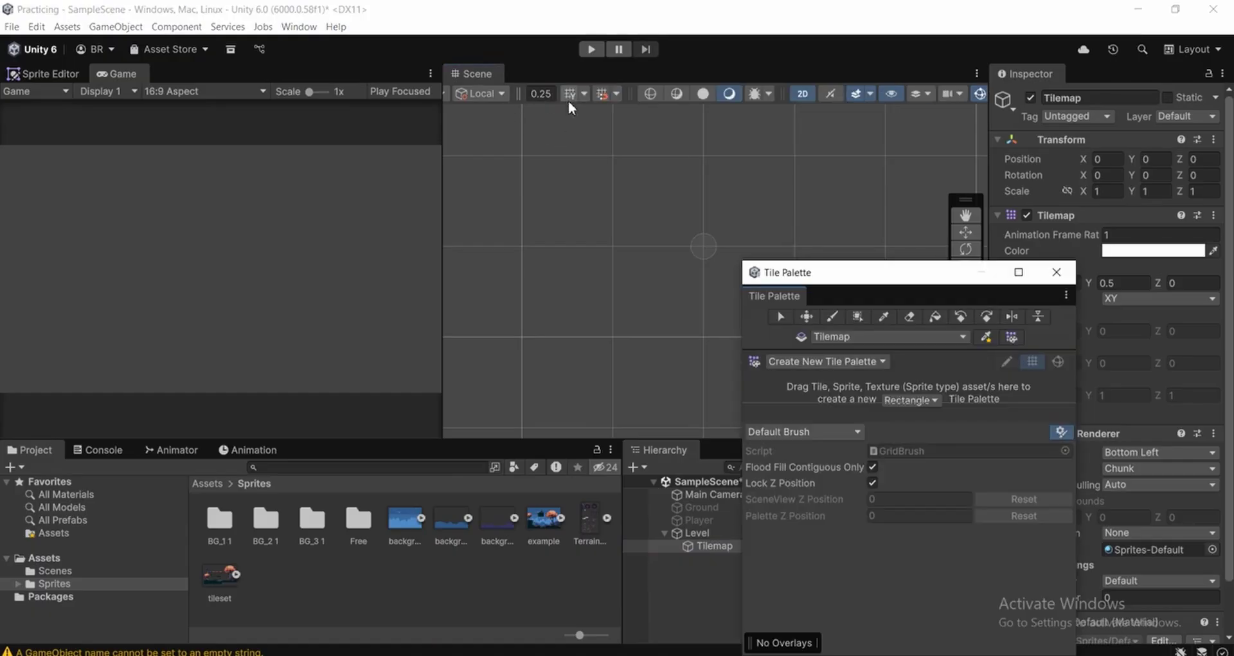
left_click(1055, 272)
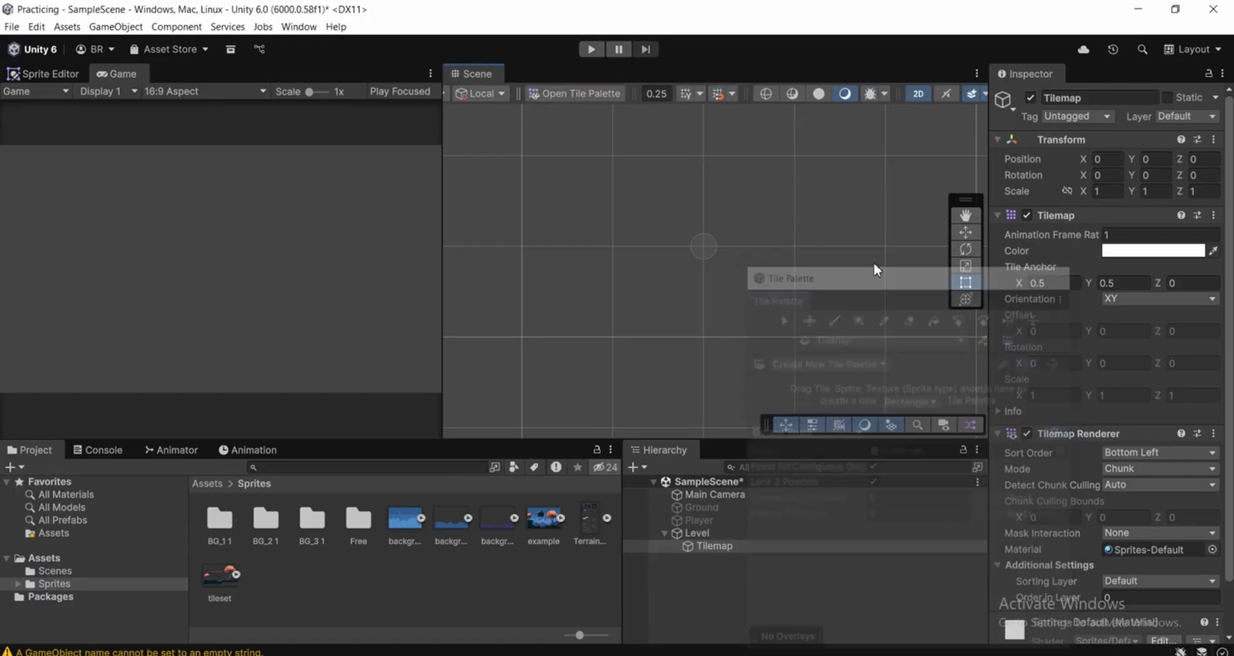
left_click(725, 568)
Open the Tile Palette for the Tilemap object and enlarge its tile area
left_click(712, 545)
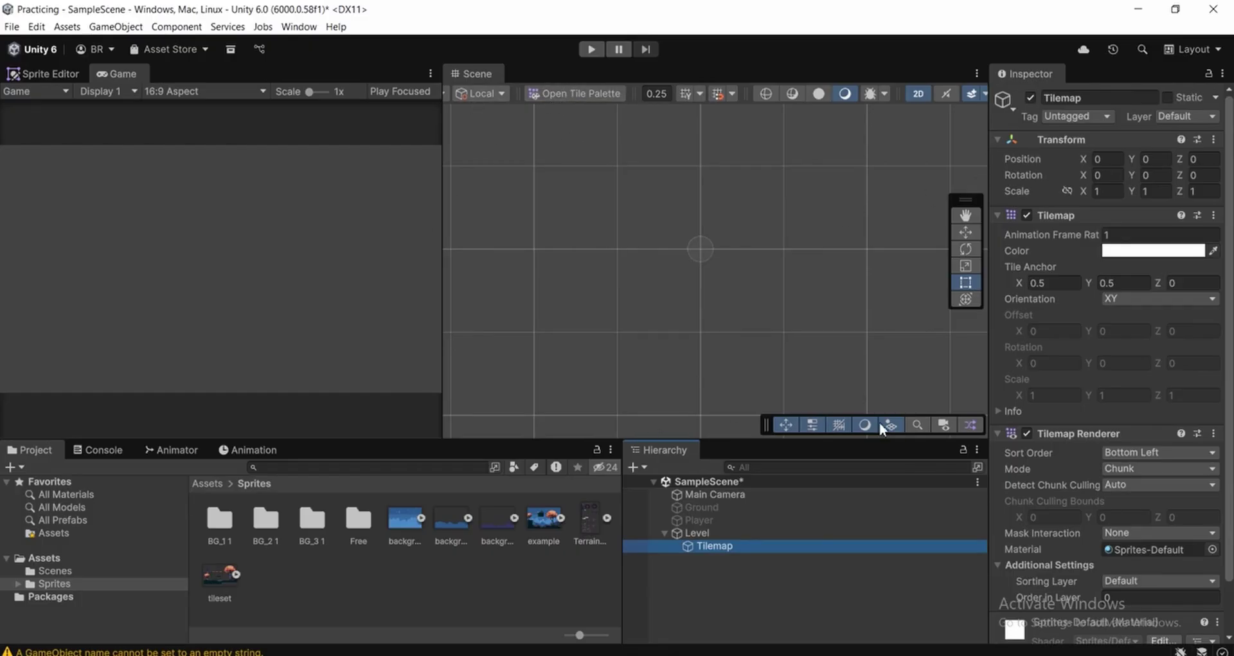
left_click(565, 96)
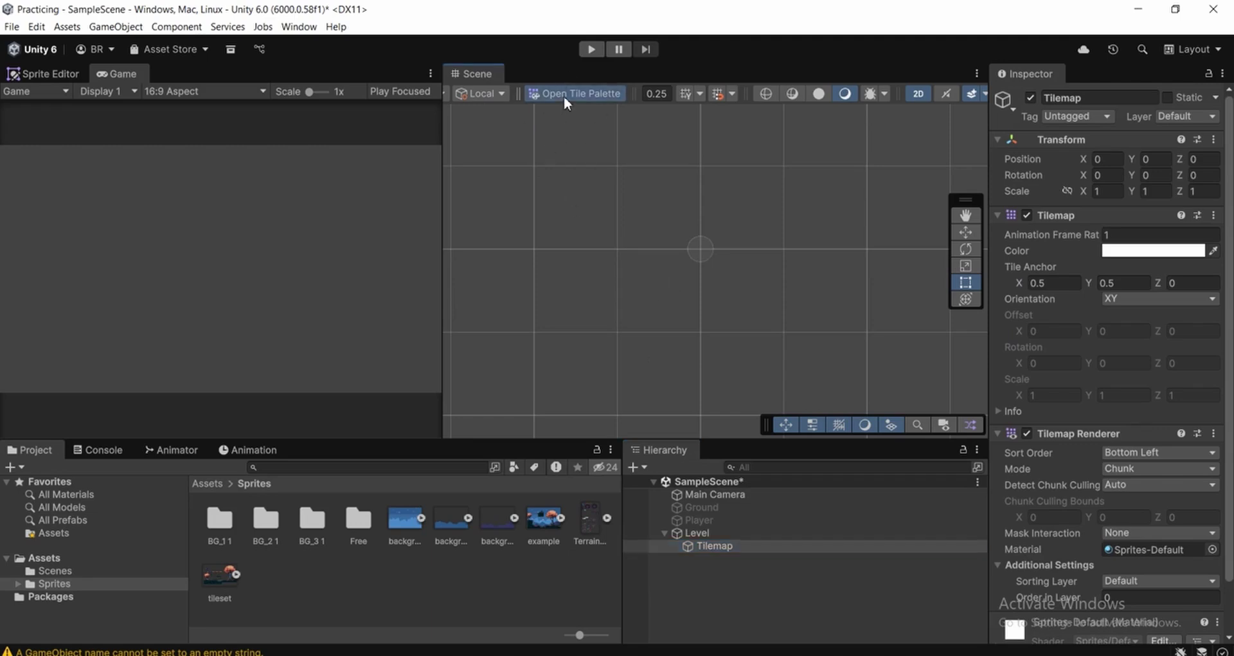
left_click_drag(938, 271, 968, 196)
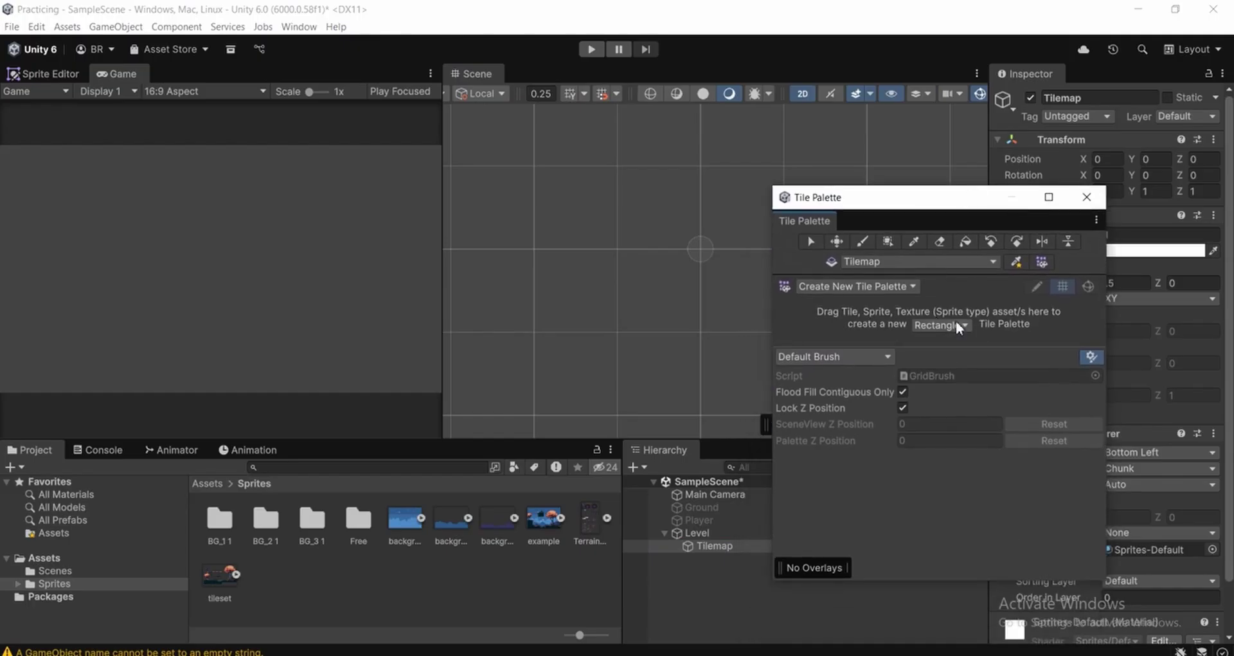
mouse_move(981, 347)
left_mouse_down()
mouse_move(983, 432)
mouse_move(952, 373)
mouse_move(954, 467)
mouse_move(954, 360)
mouse_move(956, 470)
left_mouse_up()
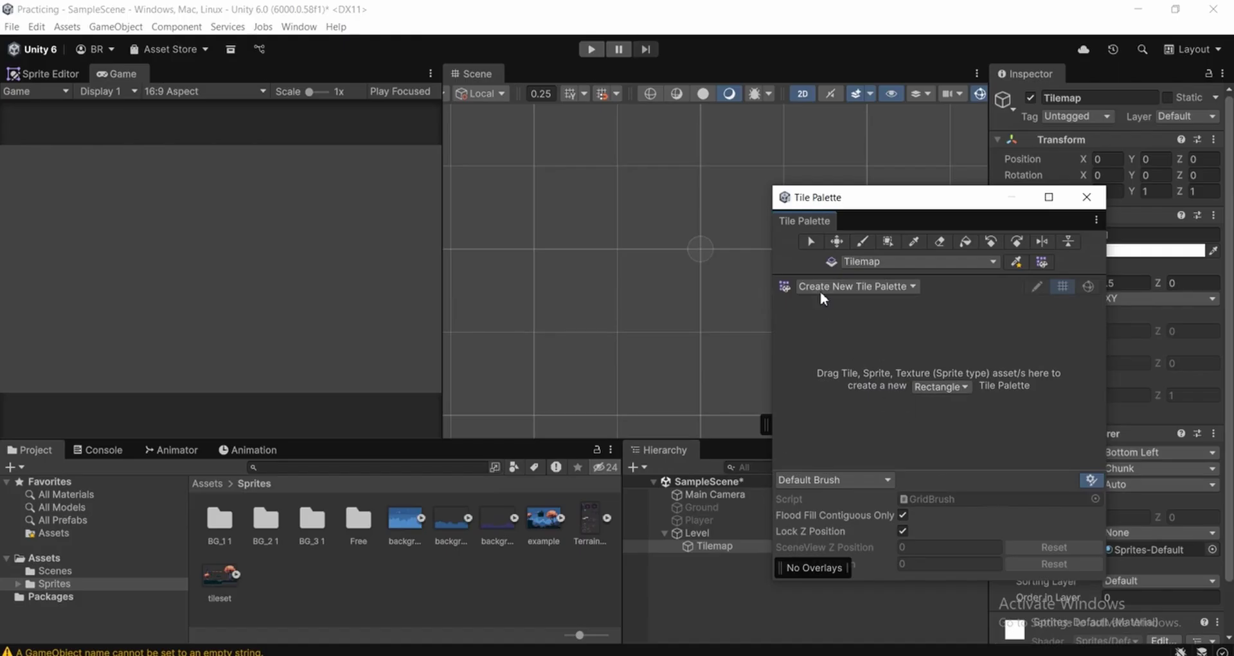
Create a new tile palette named Palette with a Rectangle grid and Automatic cell size
left_click(839, 286)
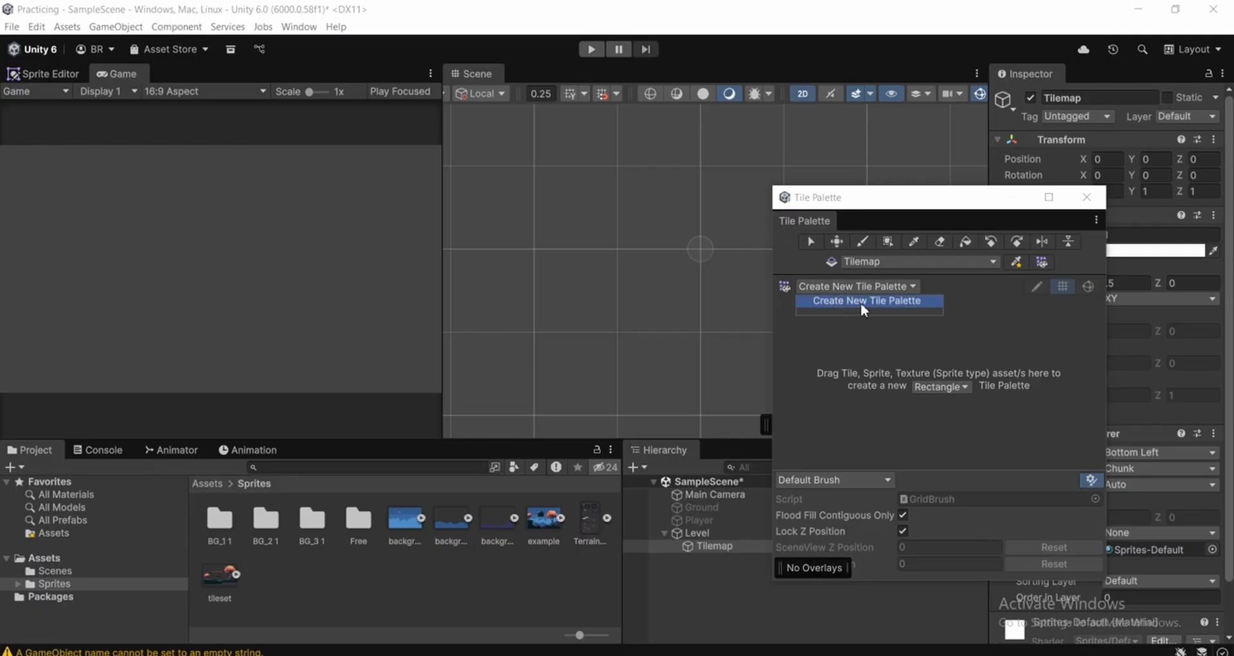
left_click(860, 303)
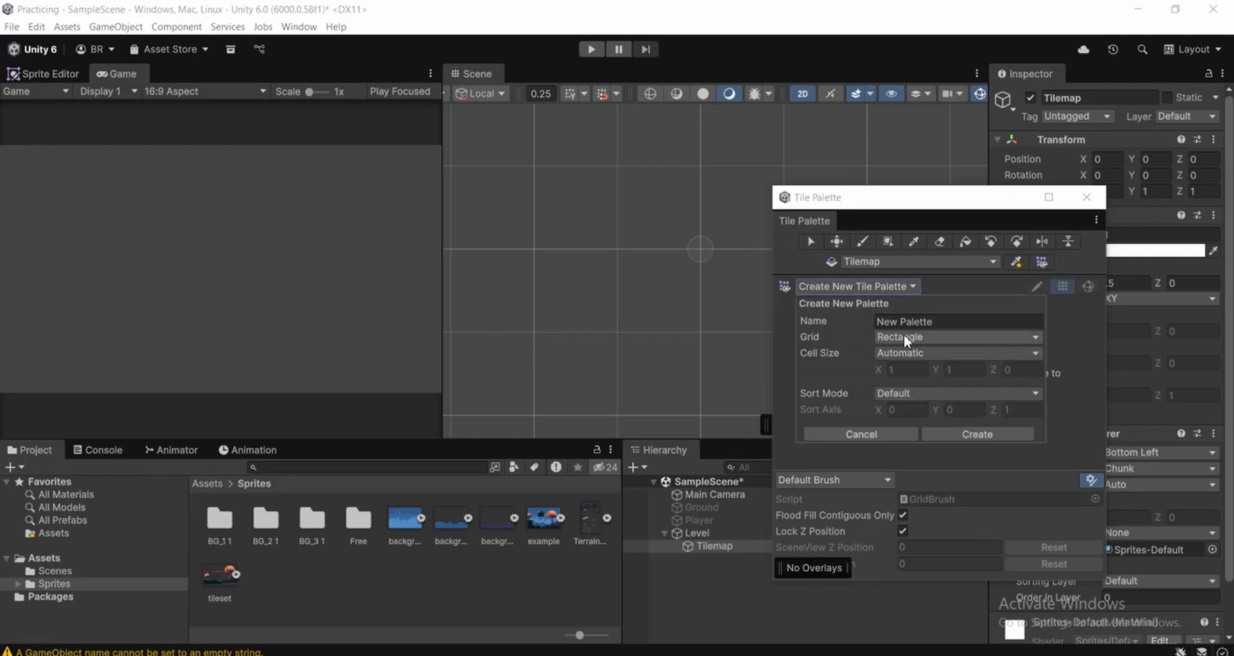
left_click(942, 323)
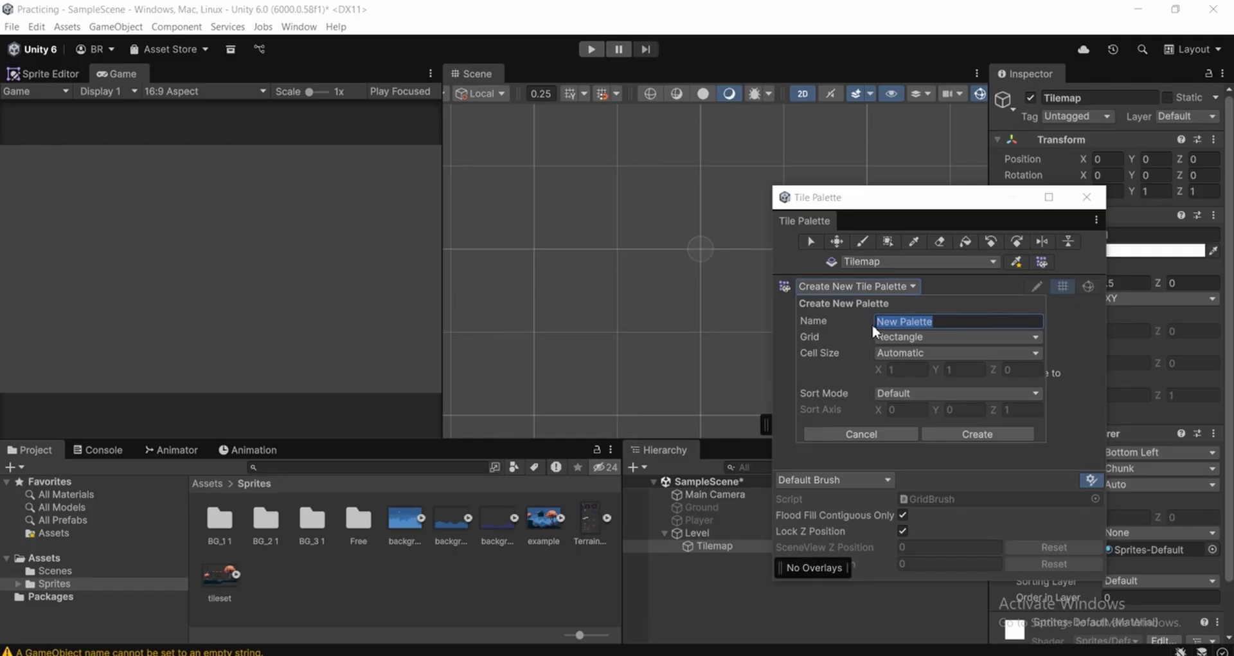
type("P")
left_click(961, 433)
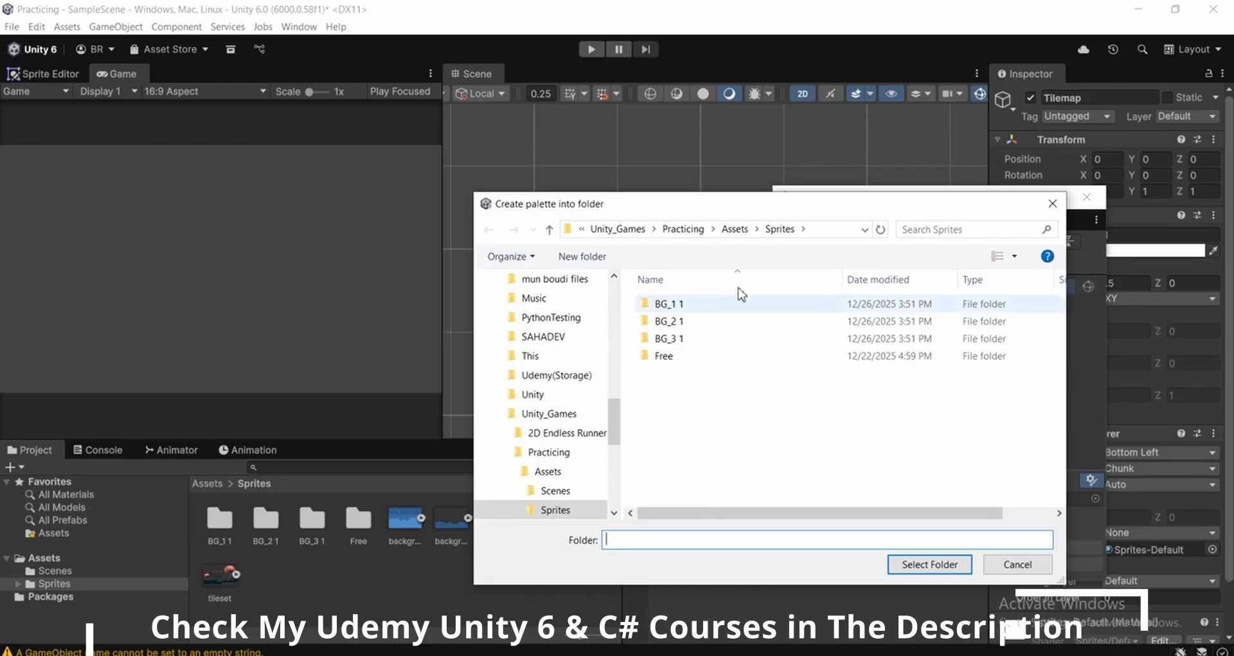
Create a new folder named TileMap inside the project's Assets folder
left_click(734, 230)
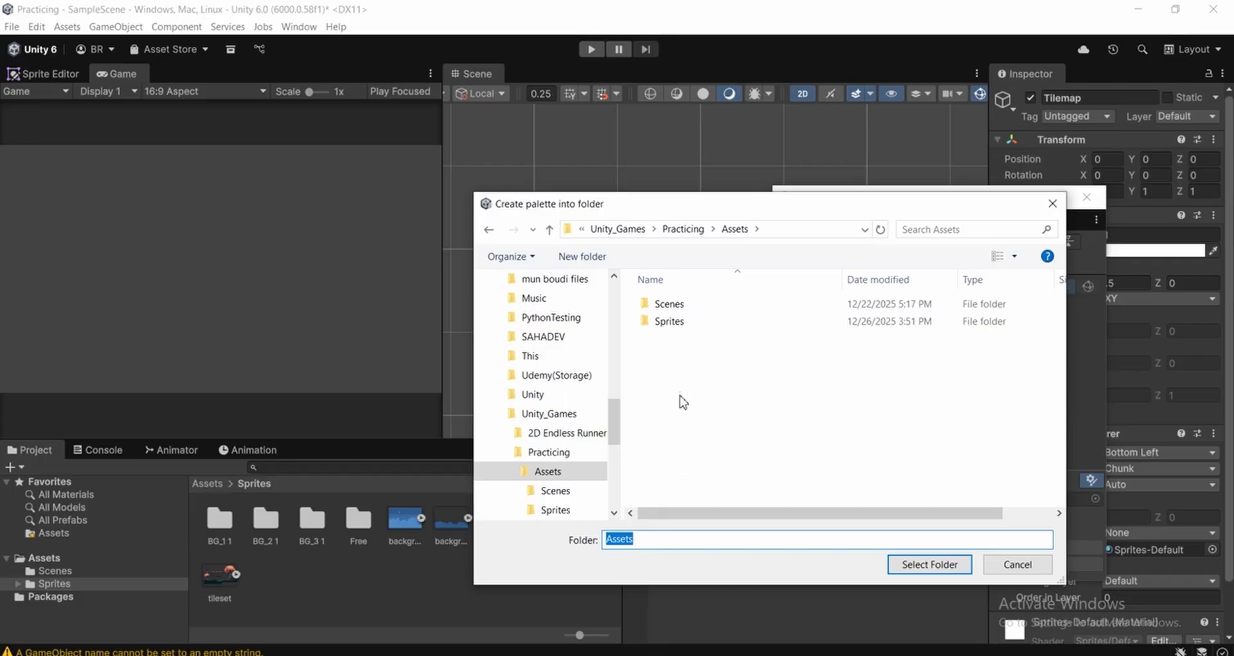
right_click(682, 373)
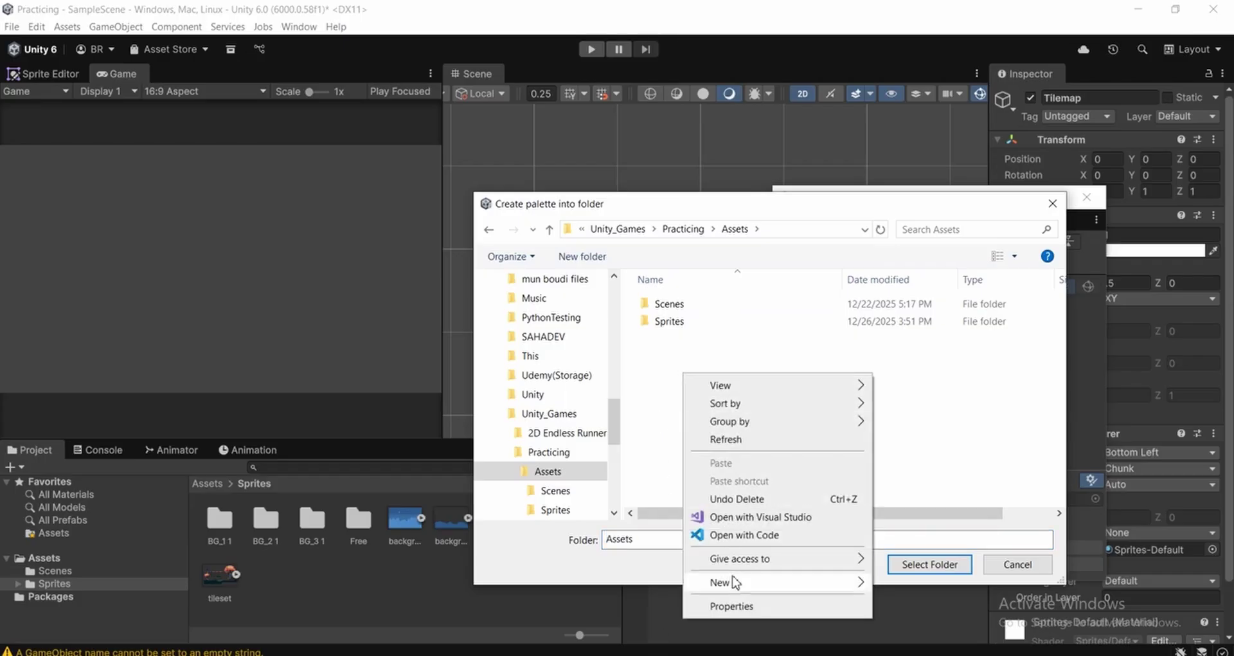
mouse_move(735, 582)
left_click(912, 584)
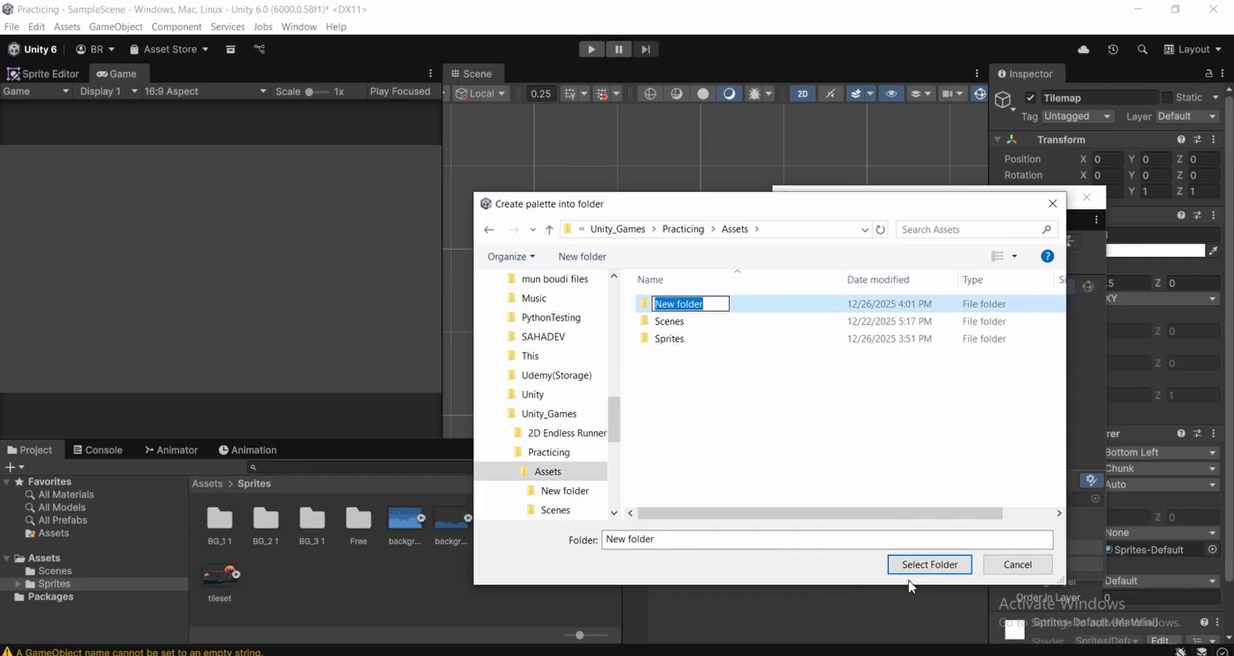
type("TileMap")
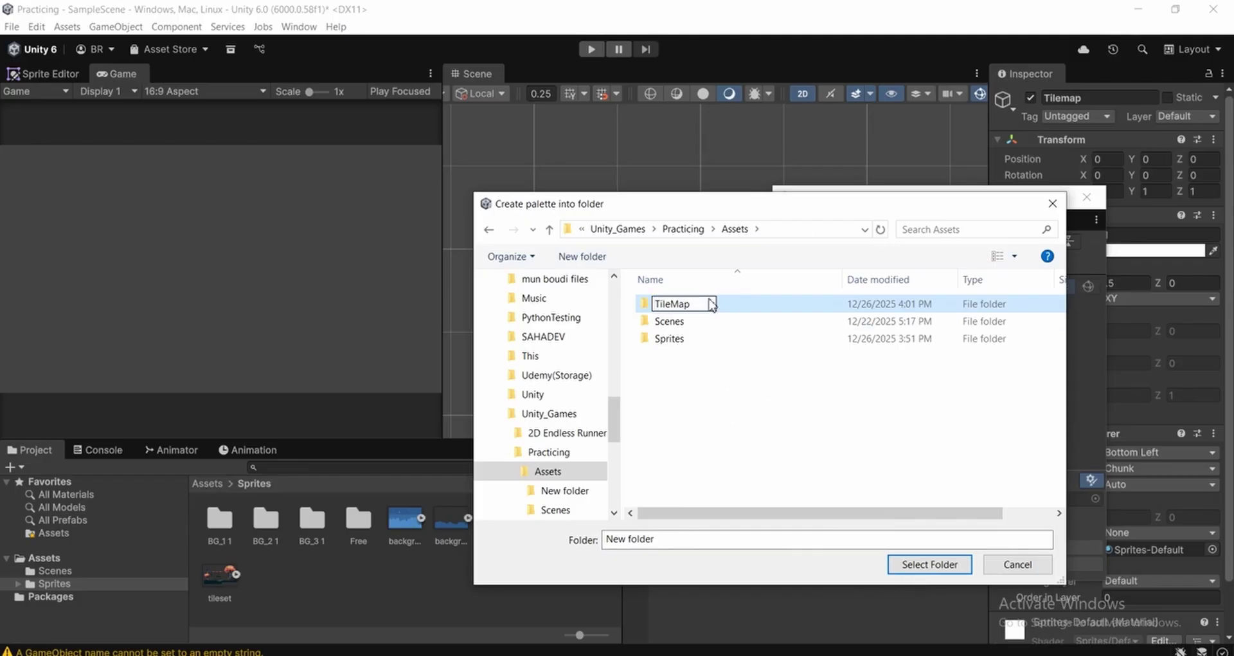
key("Return")
Save the new palette into the TileMap folder
left_click(727, 304)
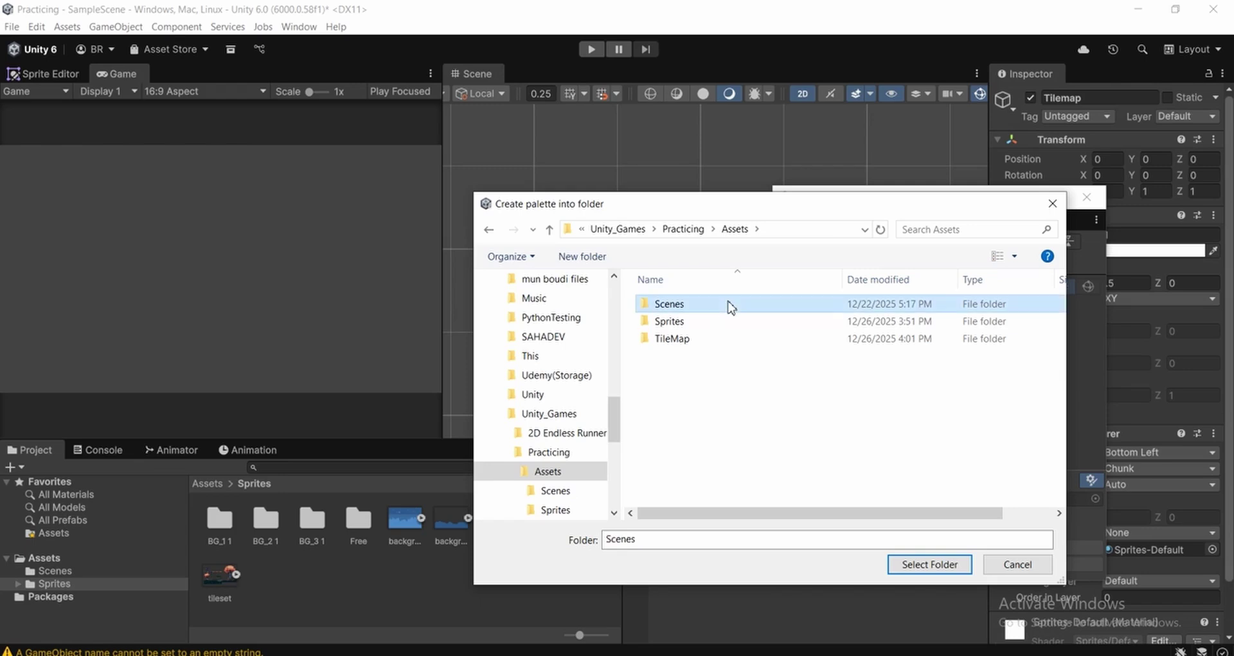
double_click(695, 344)
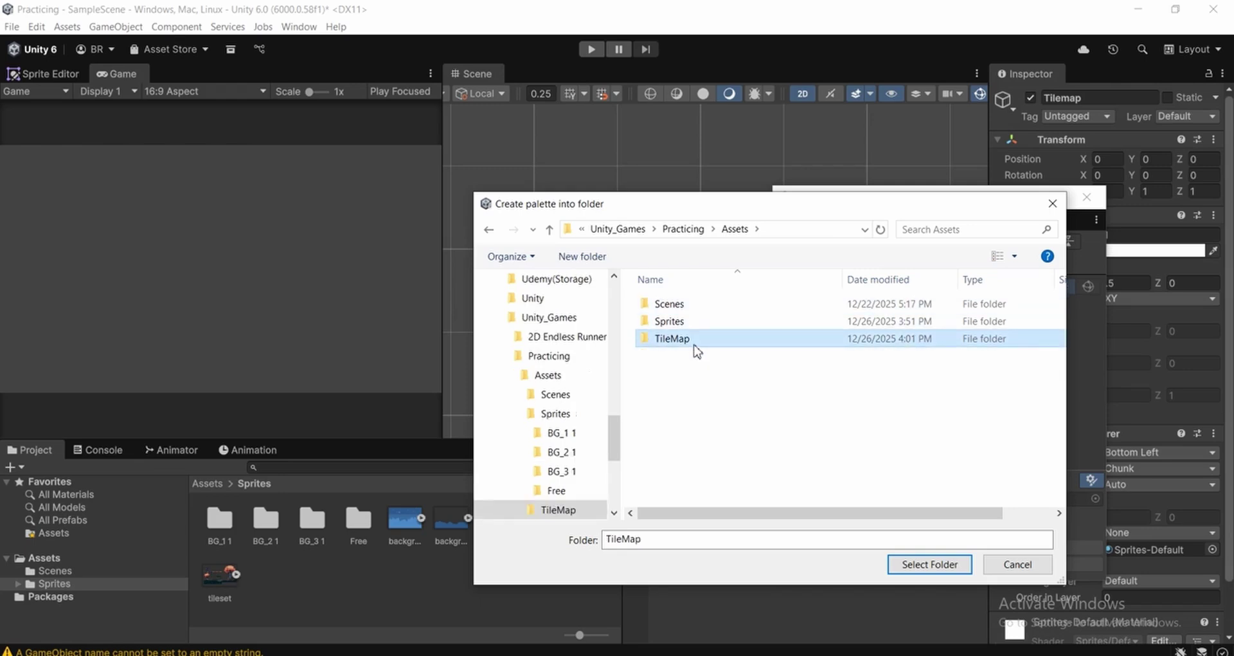
left_click(918, 569)
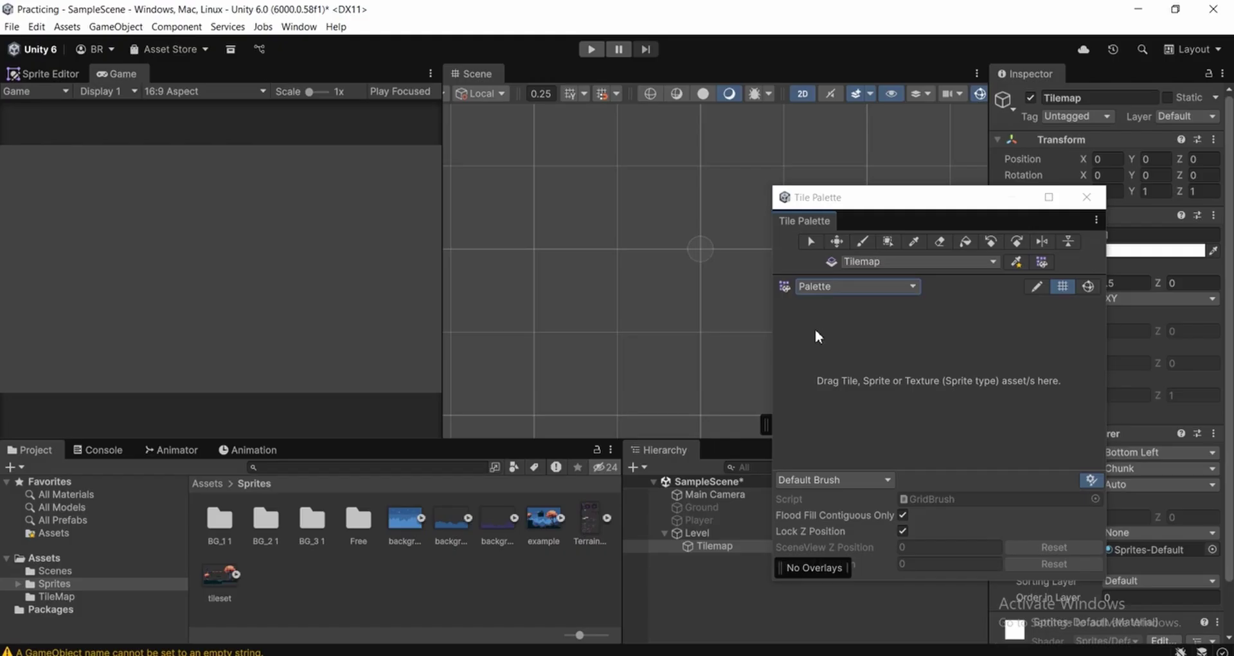
left_click_drag(901, 200, 908, 199)
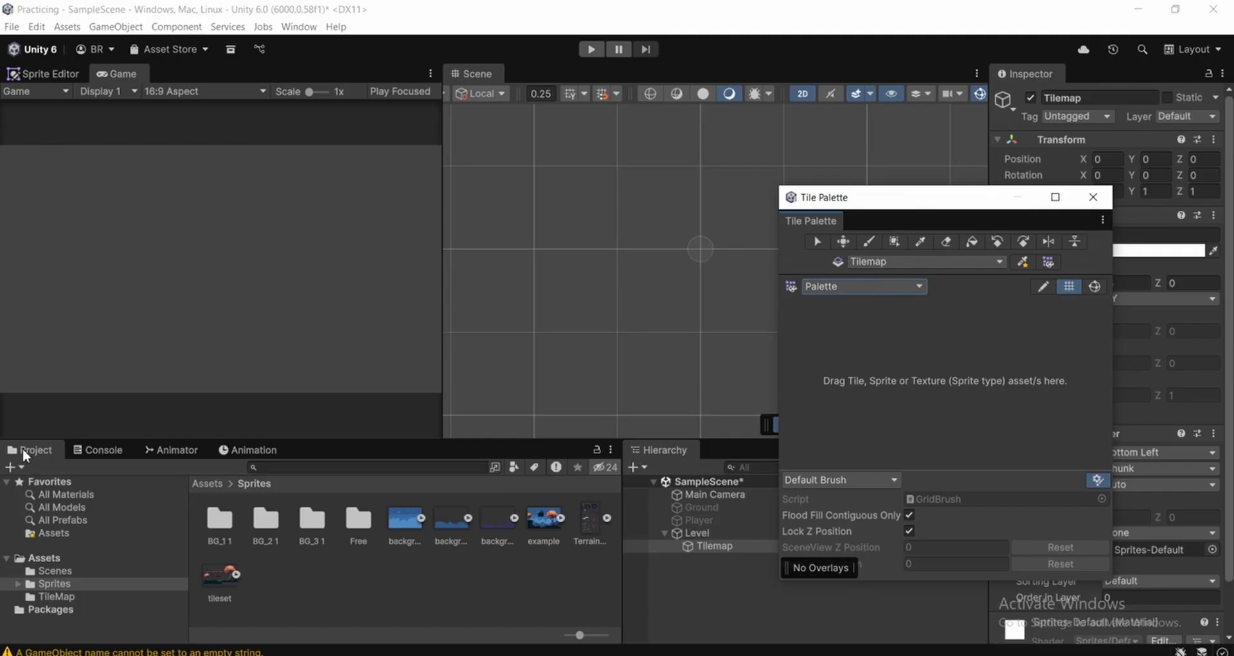
Open the Sprites folder in the project assets and close the Tile Palette window
left_click(32, 563)
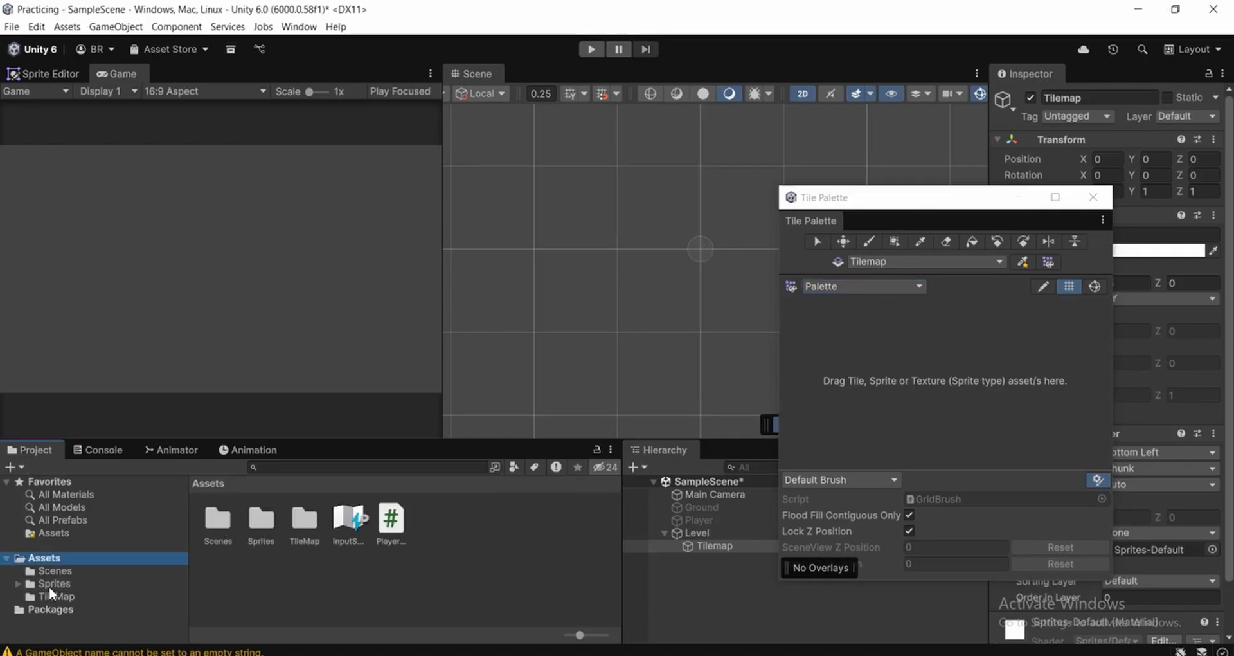
left_click(49, 584)
left_click(485, 587)
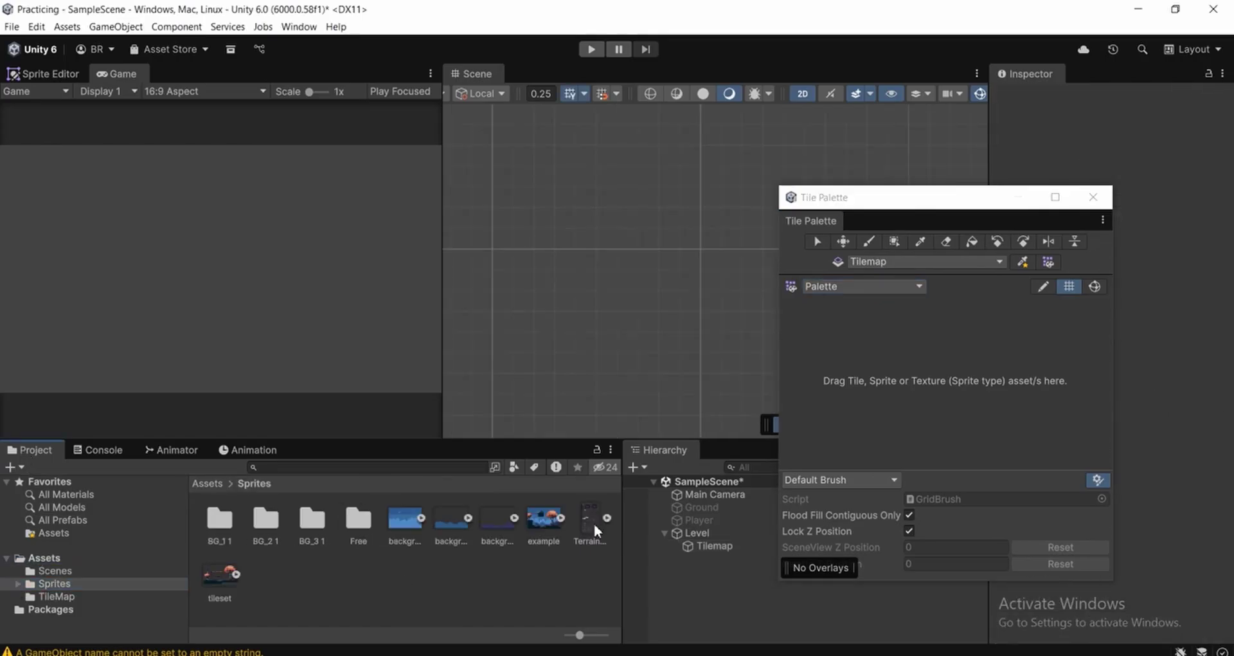
left_click_drag(913, 207, 859, 245)
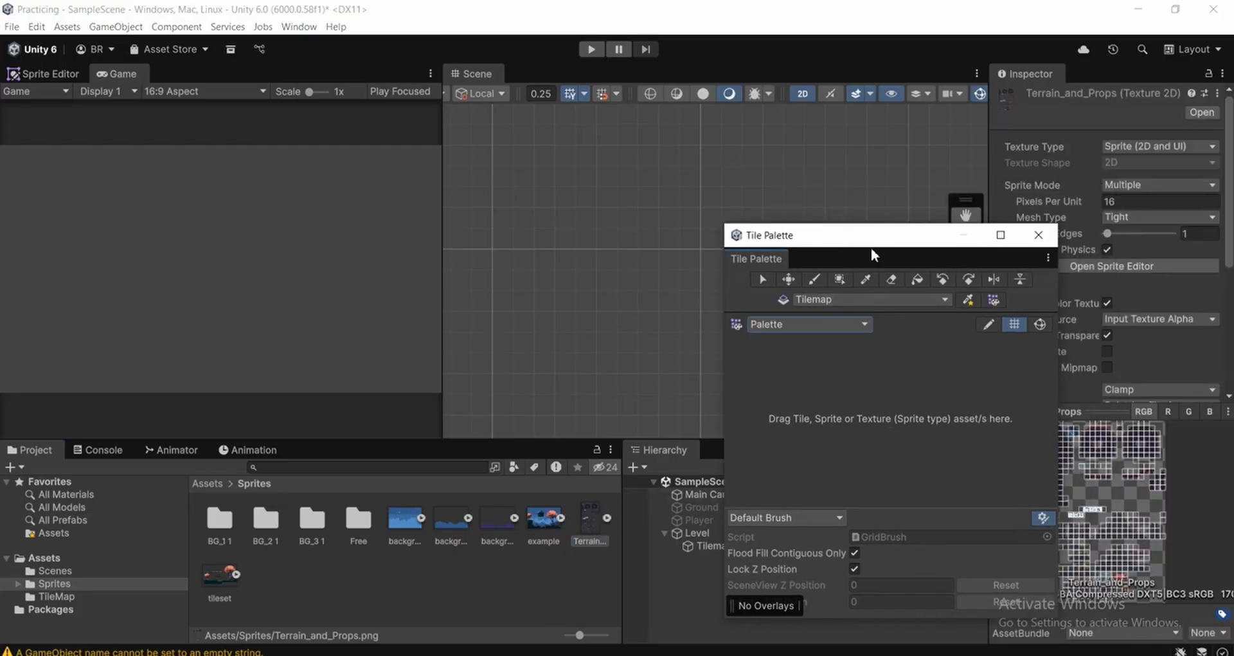
left_click(1036, 236)
In the Terrain_and_Props import settings, choose Sprite Mode Multiple, check Pixels Per Unit, and choose Filter Mode Point (no filter)
left_click(602, 514)
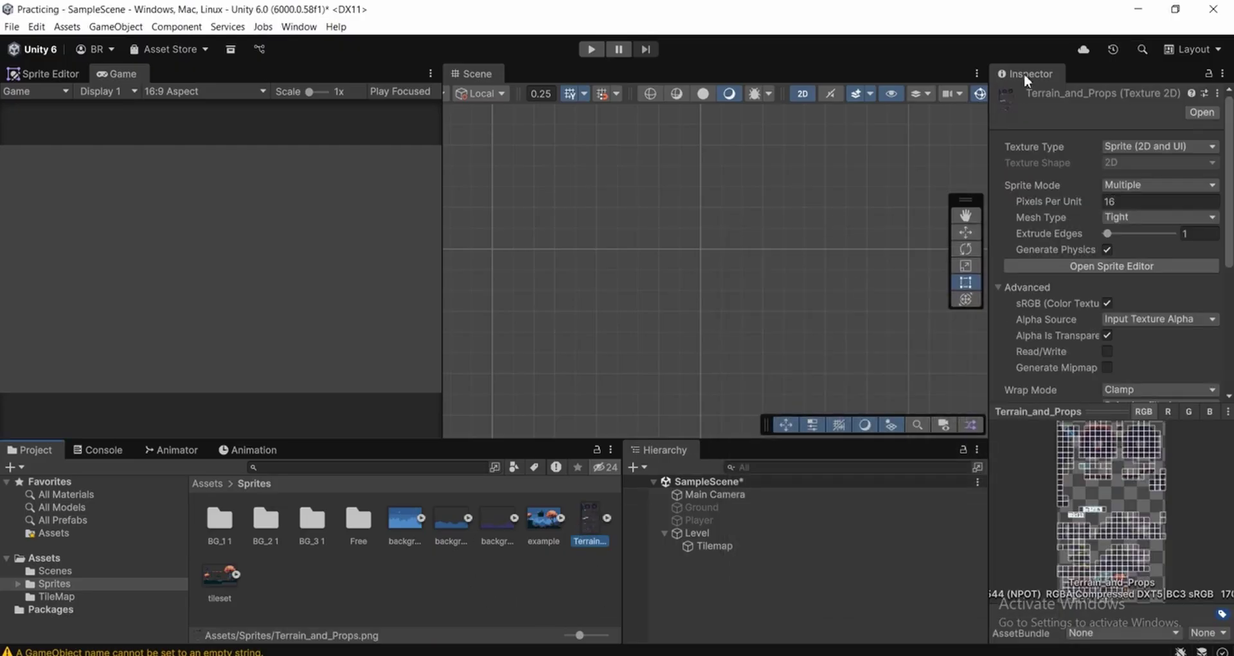
left_click(1122, 185)
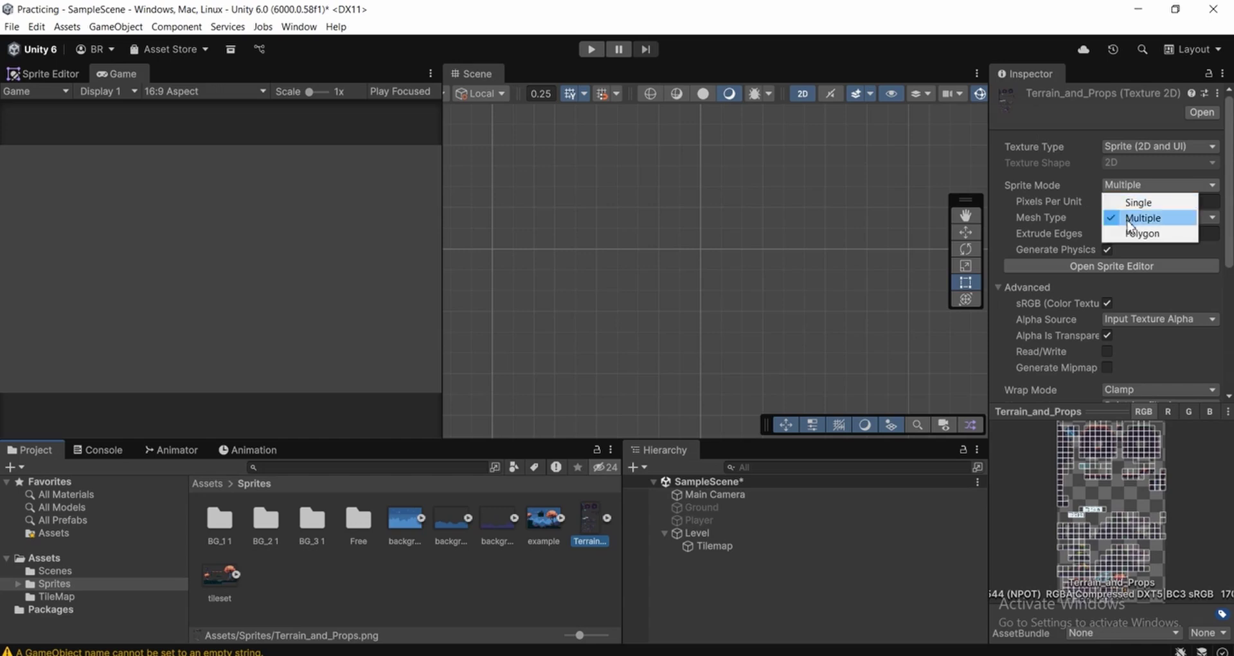
left_click(1126, 215)
left_click(1125, 202)
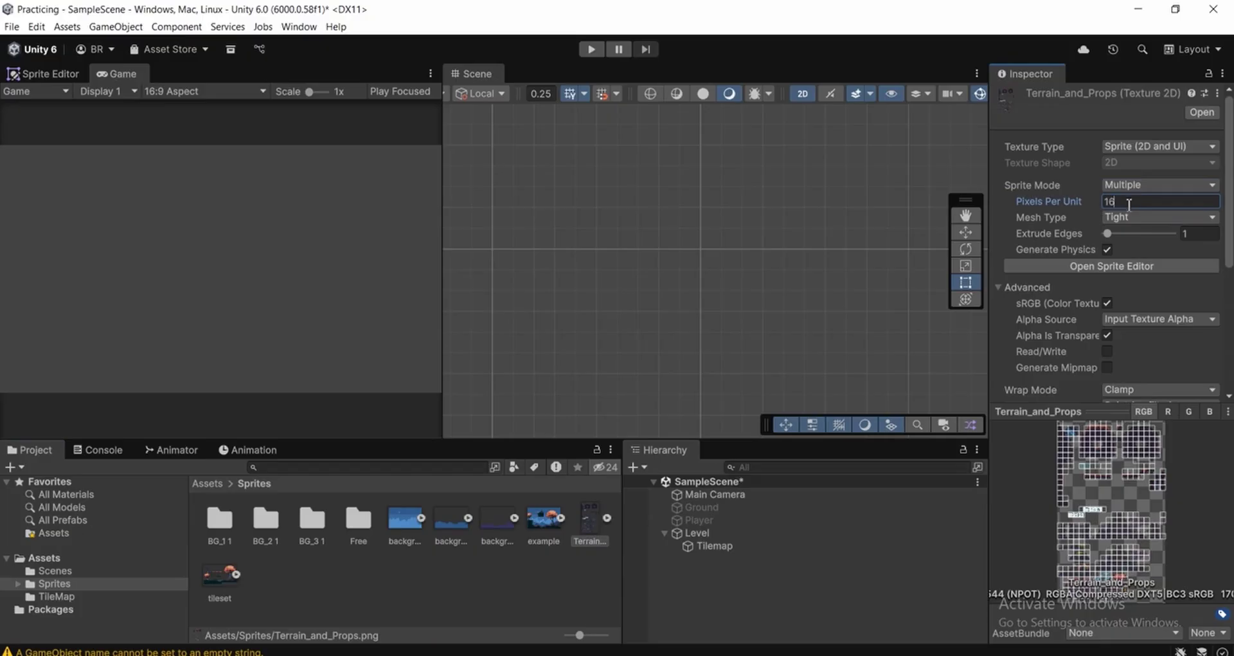
scroll(1115, 327, "down", 4)
left_click(1120, 276)
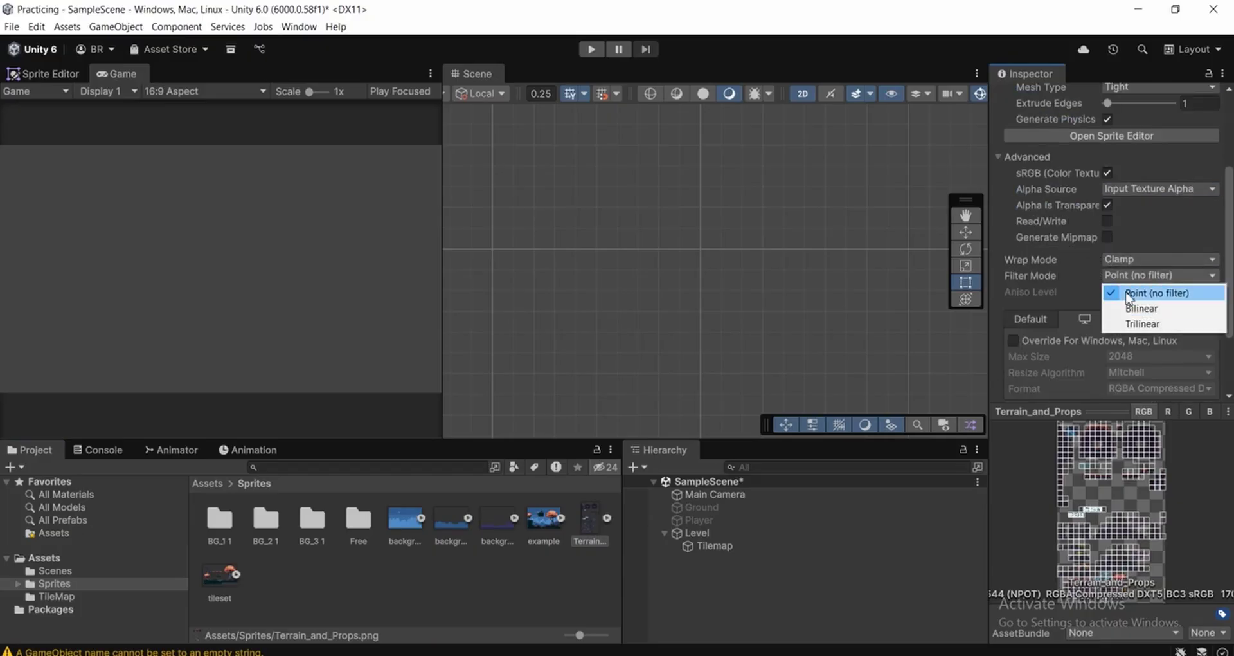
left_click(1114, 291)
scroll(1136, 333, "down", 3)
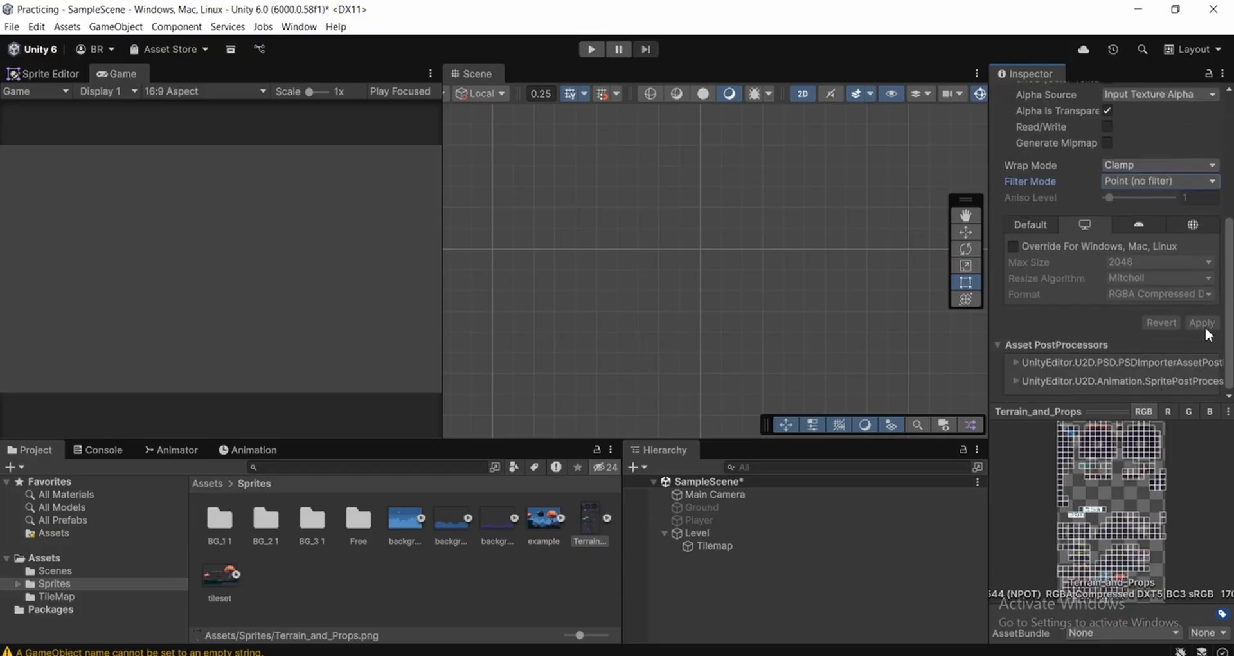
Open the Terrain_and_Props sprite sheet in the Sprite Editor
scroll(1194, 320, "up", 3)
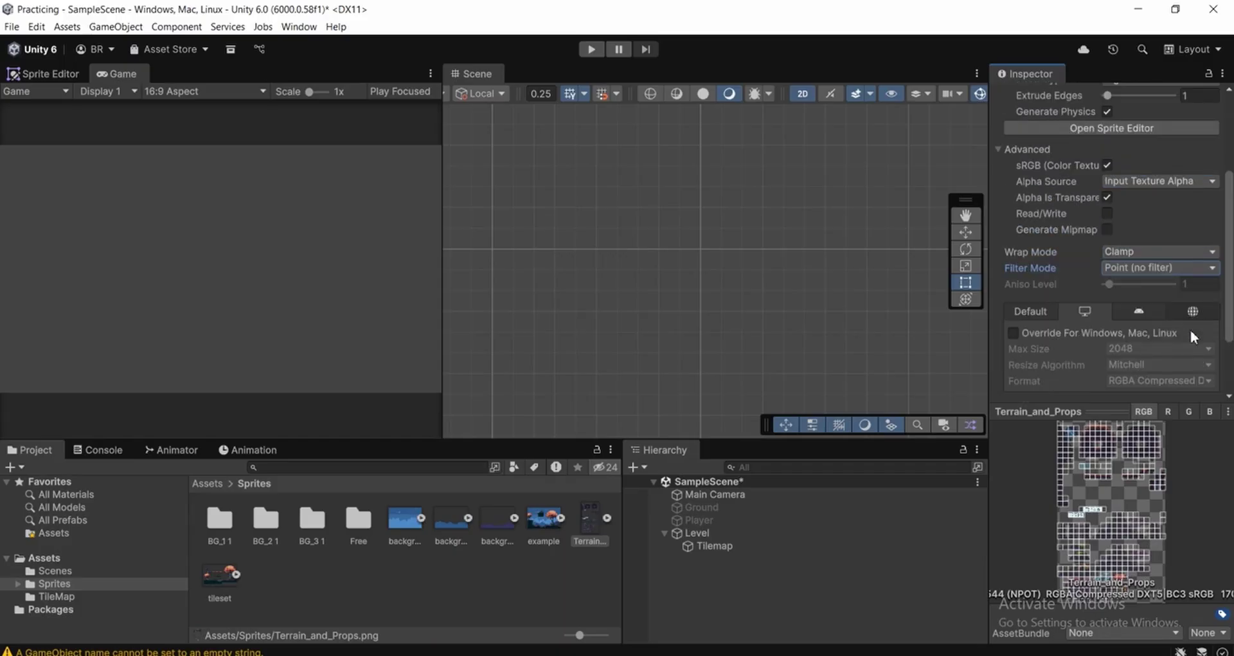
scroll(1150, 333, "up", 4)
left_click(1118, 257)
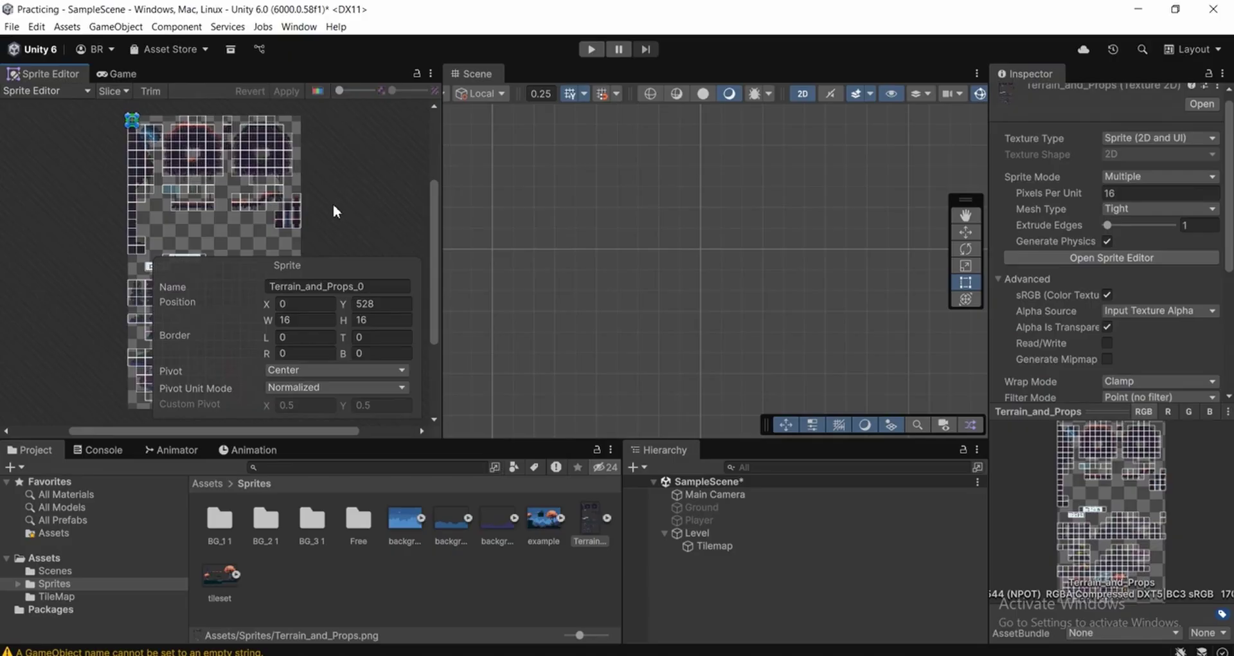
left_click(334, 206)
Slice the Terrain_and_Props sheet using the Automatic type
left_click(110, 90)
left_click(267, 109)
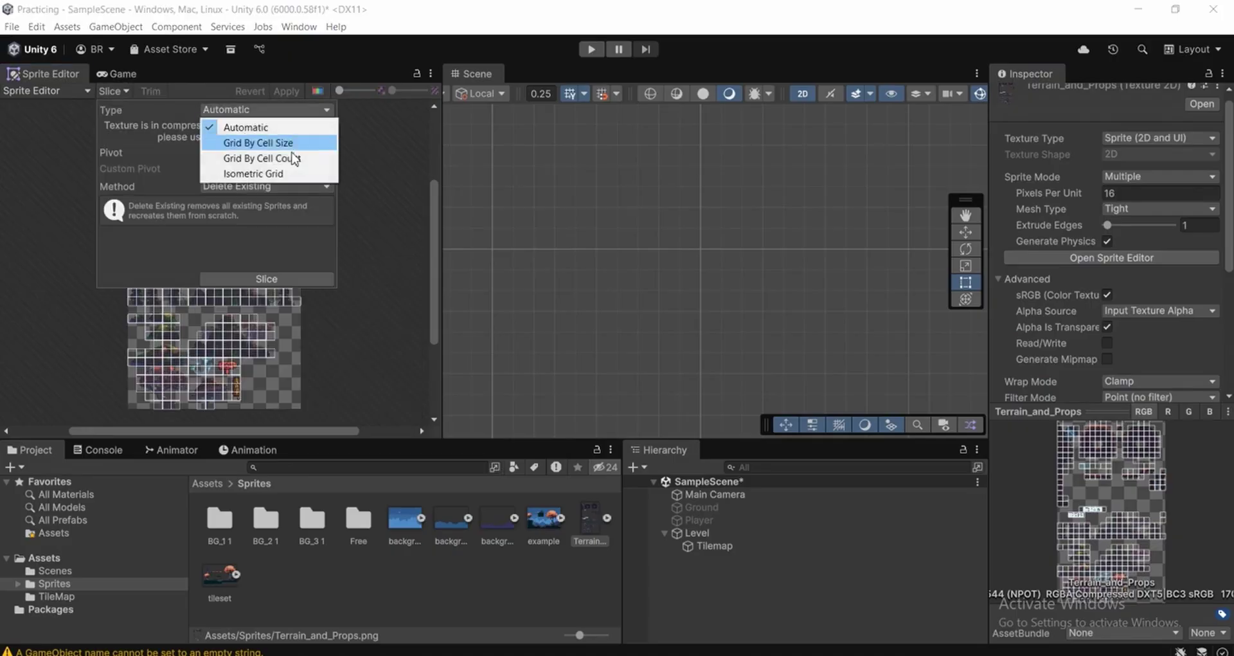
left_click(250, 127)
left_click(273, 275)
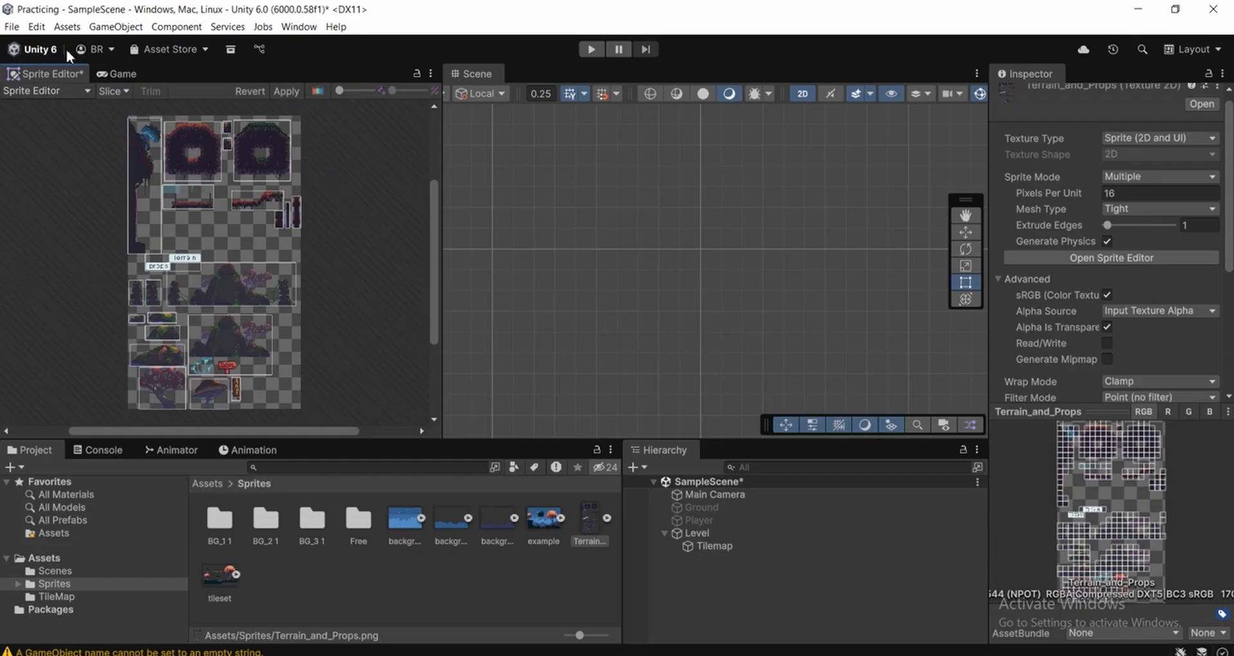
left_click(107, 91)
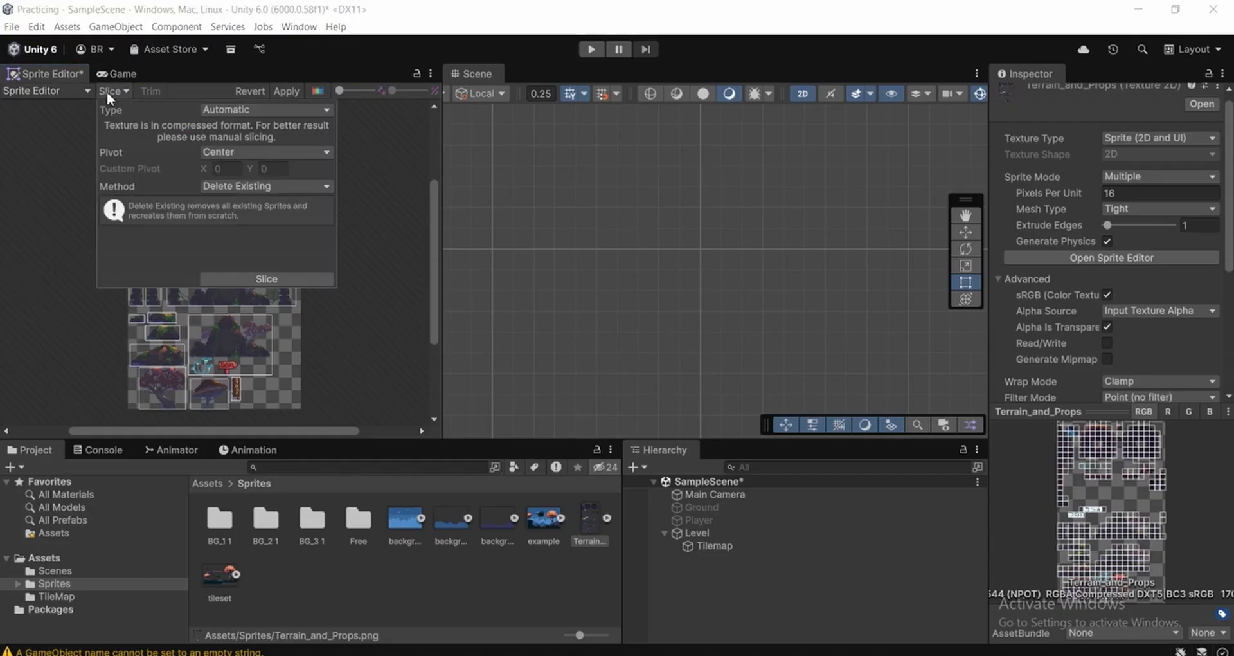
left_click(54, 129)
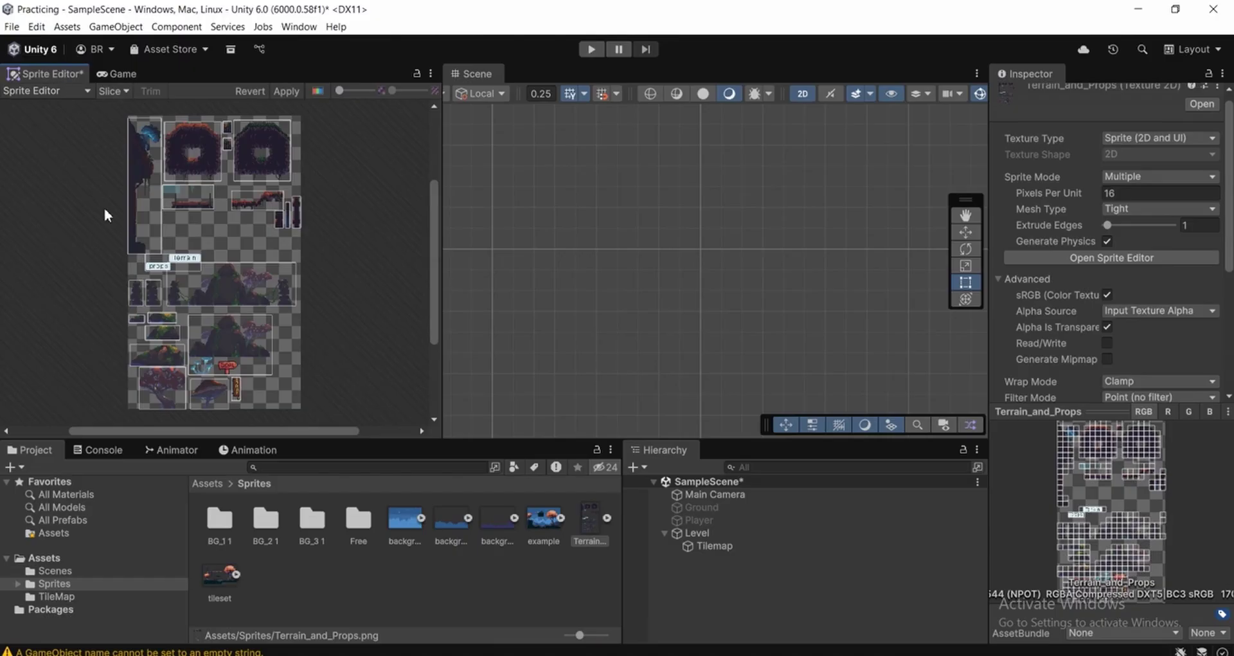
Slice the sprite sheet using Grid By Cell Size with a pixel size of X 16 and Y 16, and apply the slicing
left_click(118, 91)
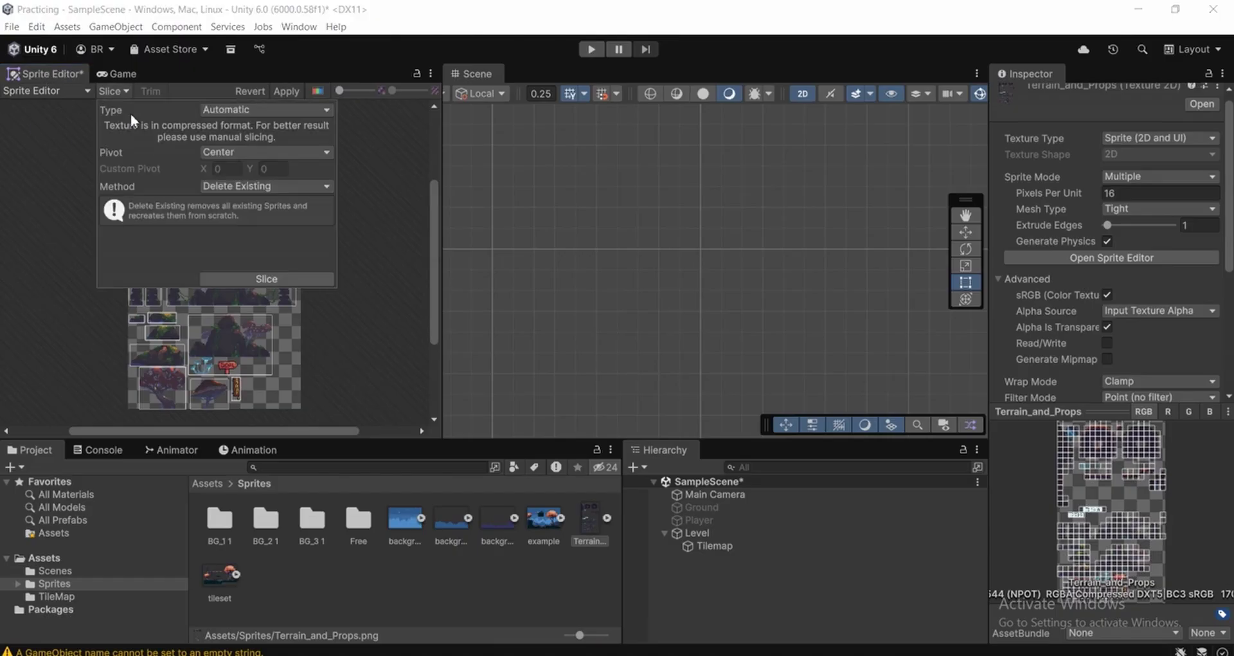
left_click(226, 111)
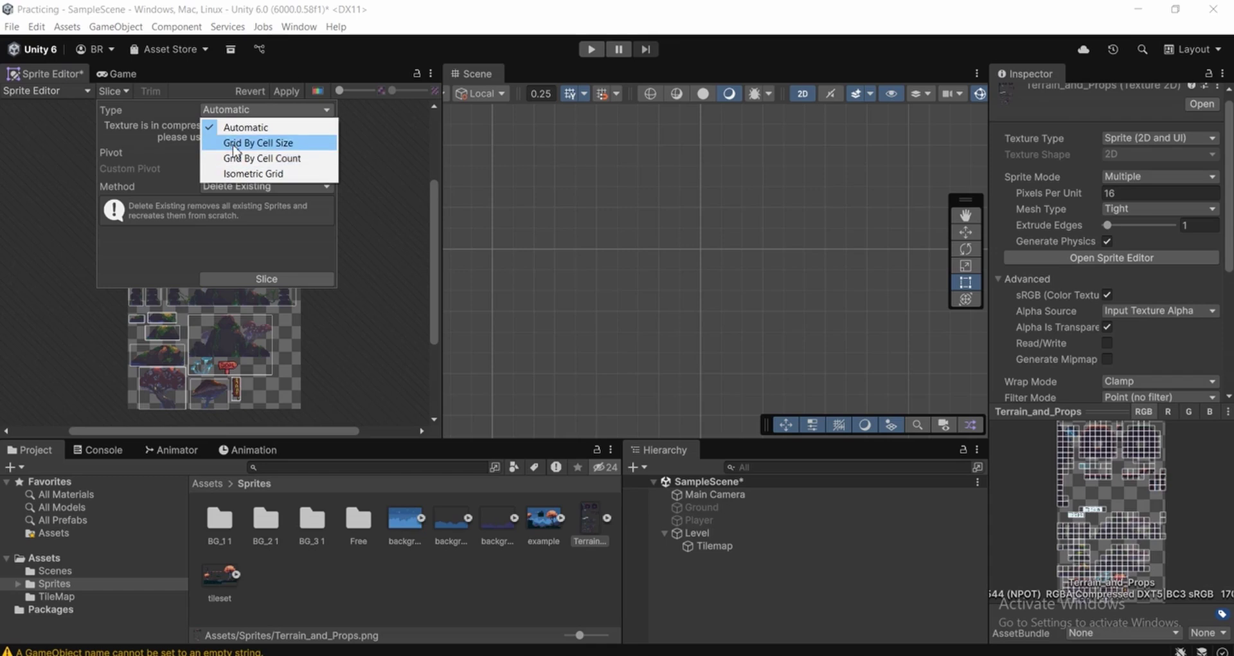
left_click(234, 143)
key("Escape")
left_click(104, 92)
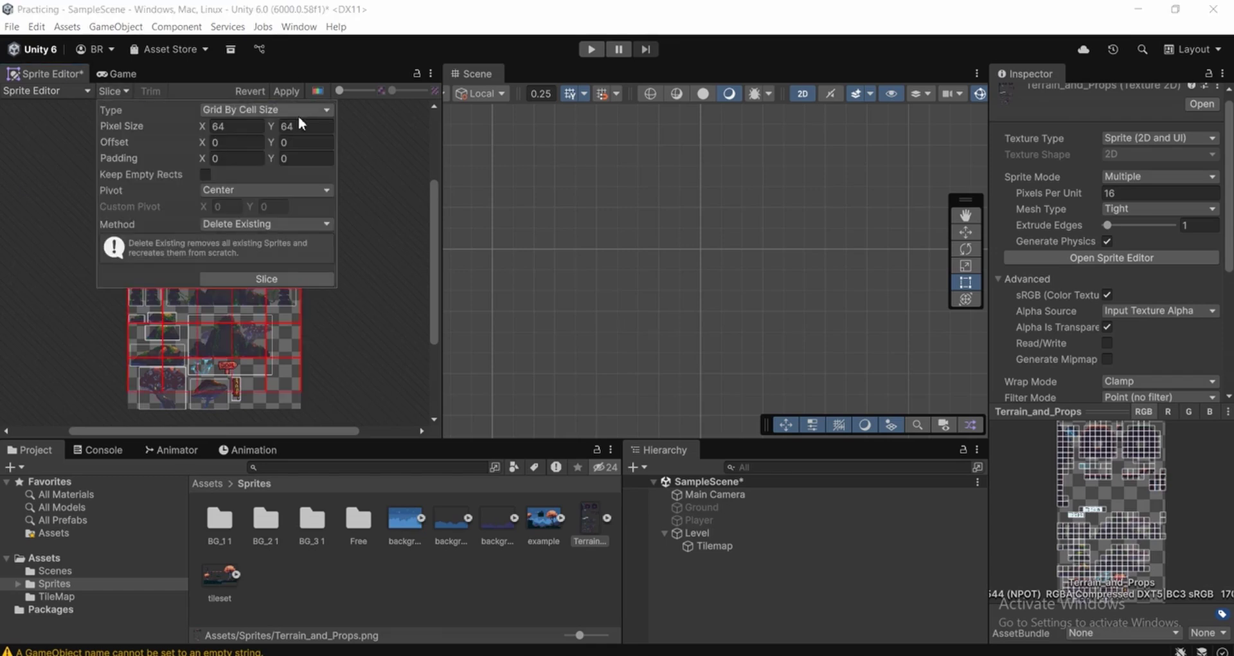
type("16")
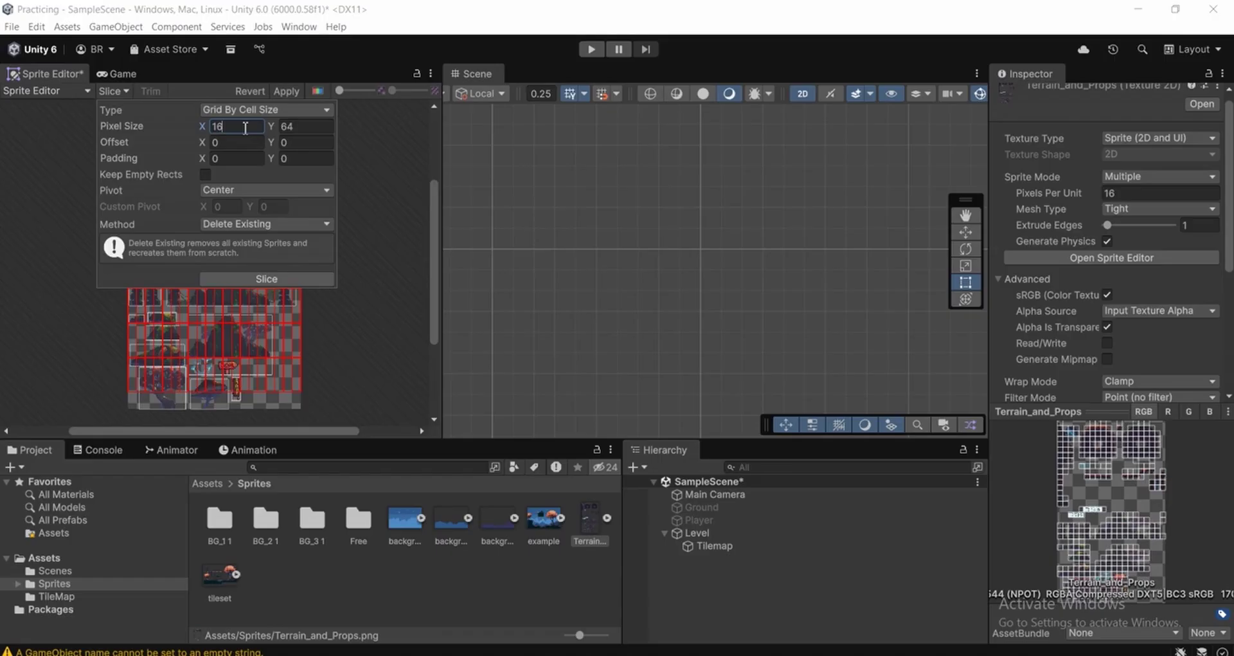
left_click(299, 128)
type("16")
left_click(371, 175)
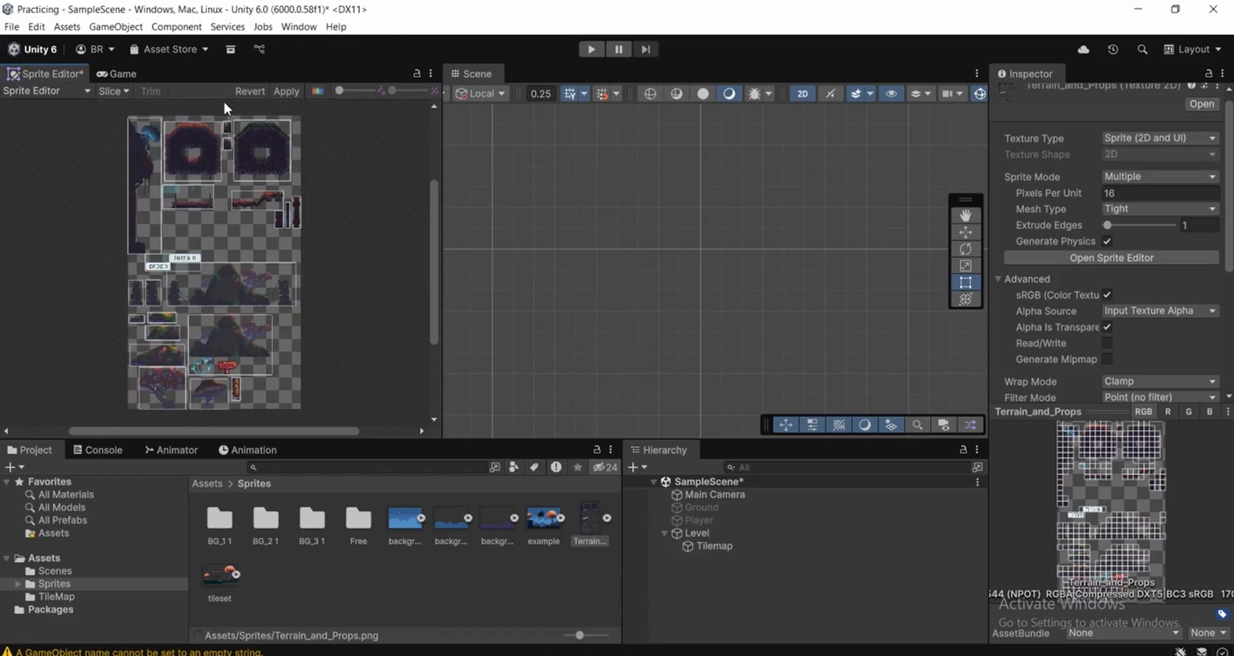
left_click(113, 91)
left_click(262, 279)
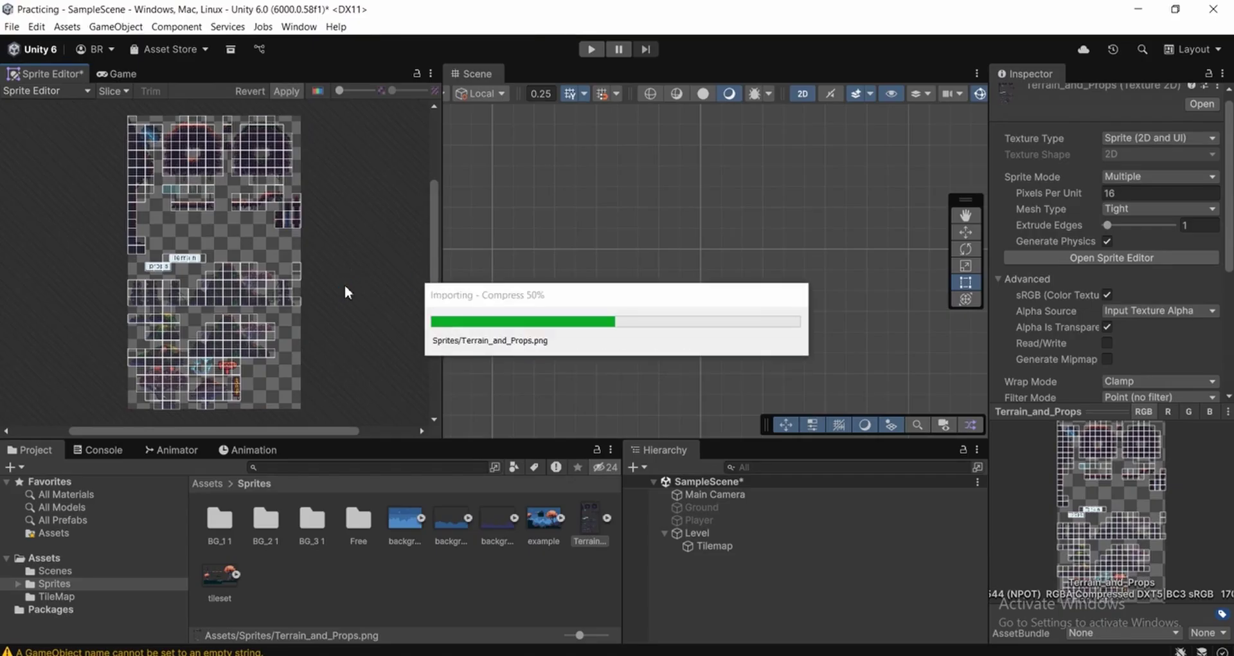
scroll(188, 166, "up", 2)
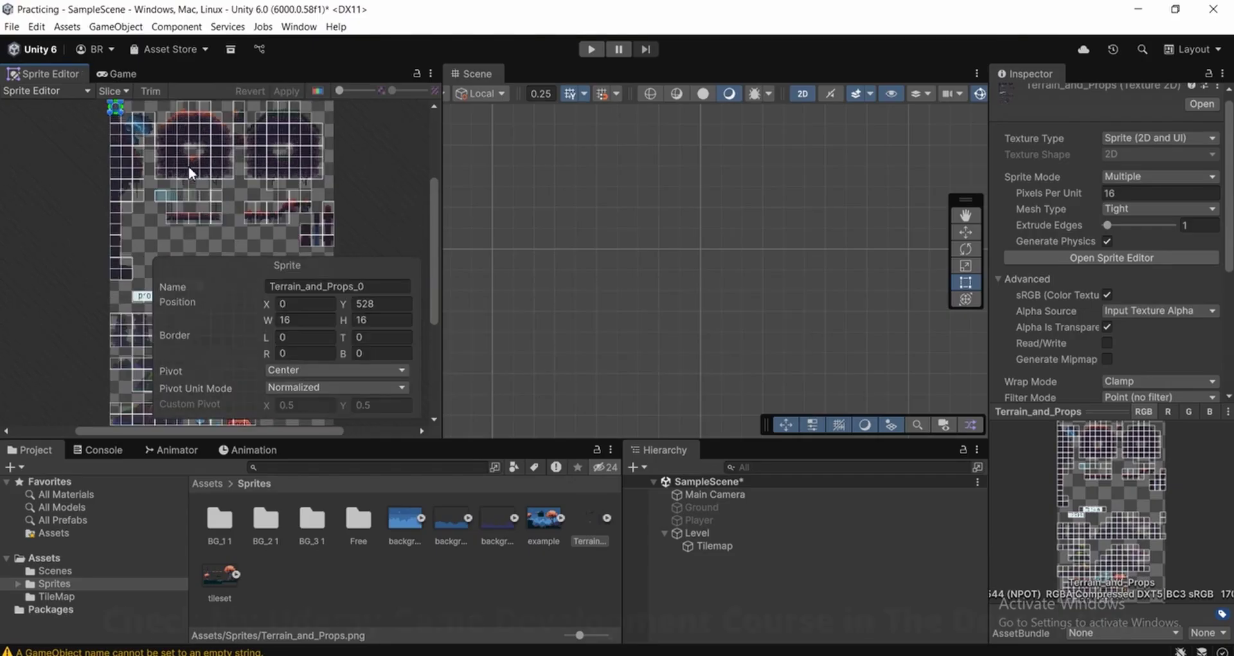
Return to the Game view, select the Tilemap object under Level and open the Tile Palette
left_click(116, 76)
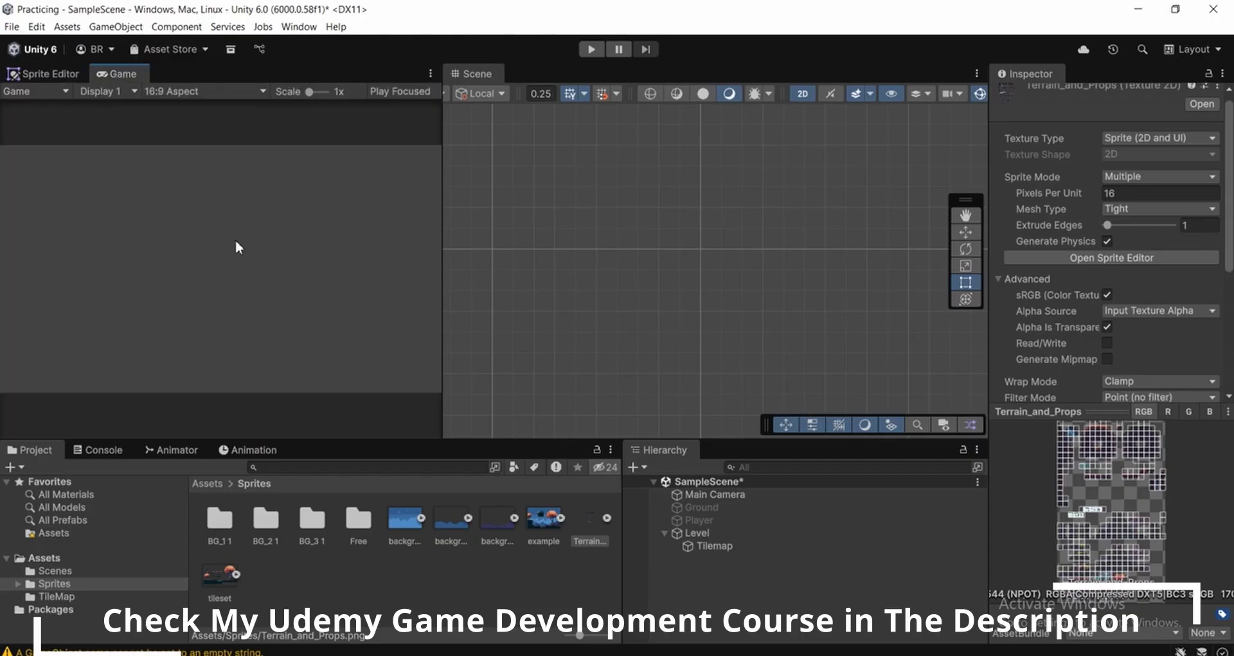
left_click(715, 546)
middle_click_drag(687, 296, 677, 324)
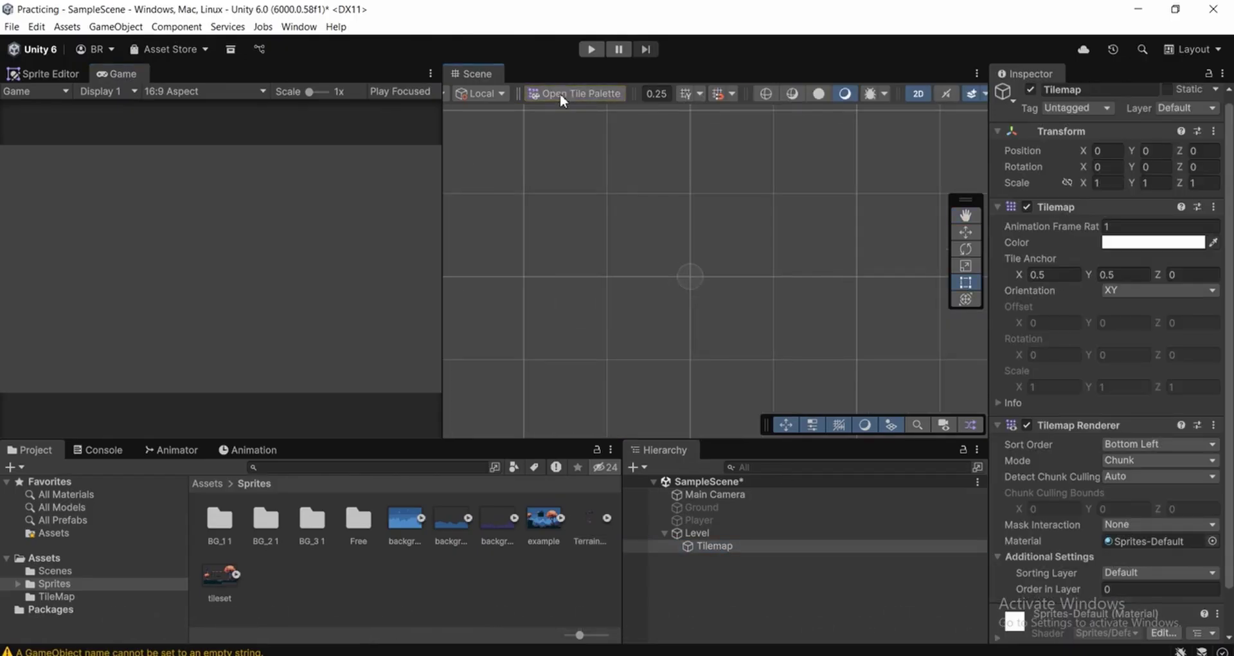
left_click(560, 93)
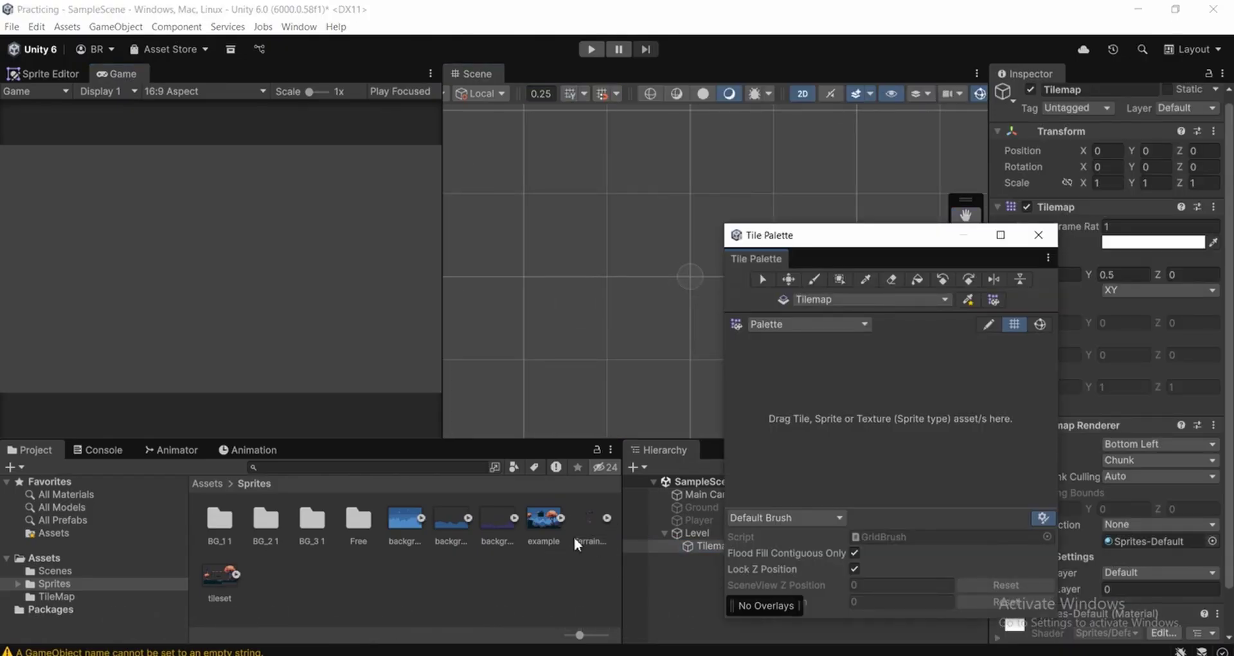
Add the Terrain_and_Props sheet to the palette, generating its tiles into the Assets/TileMap folder
left_click(607, 518)
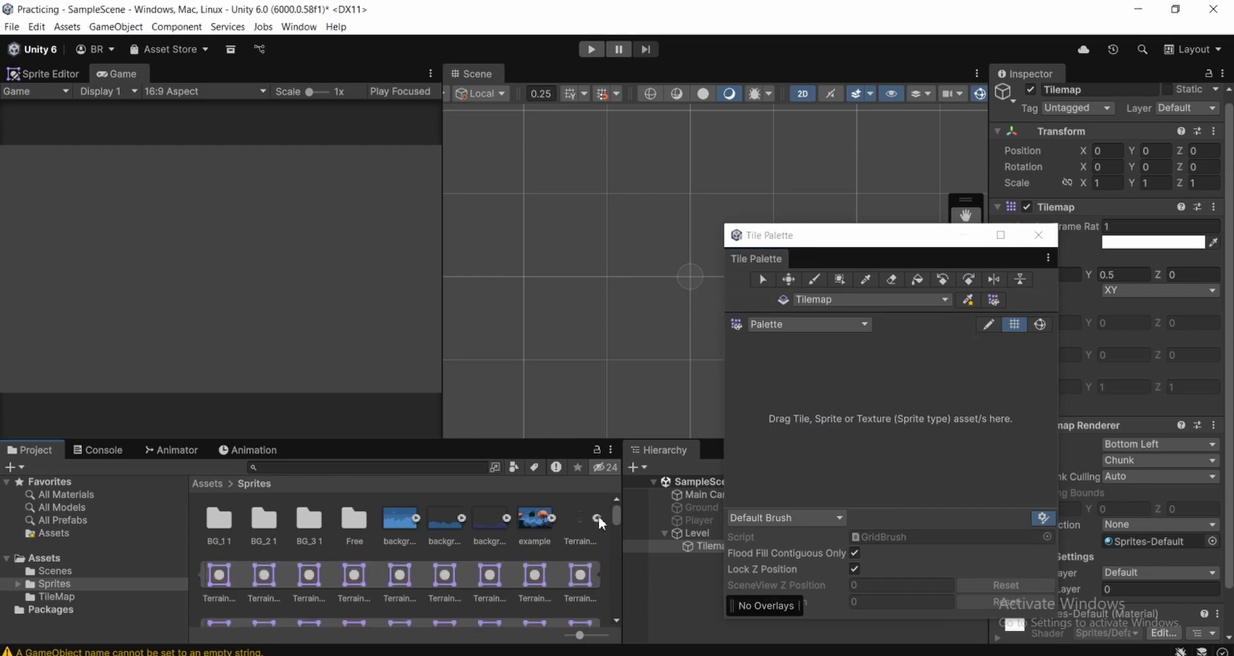
left_click(598, 518)
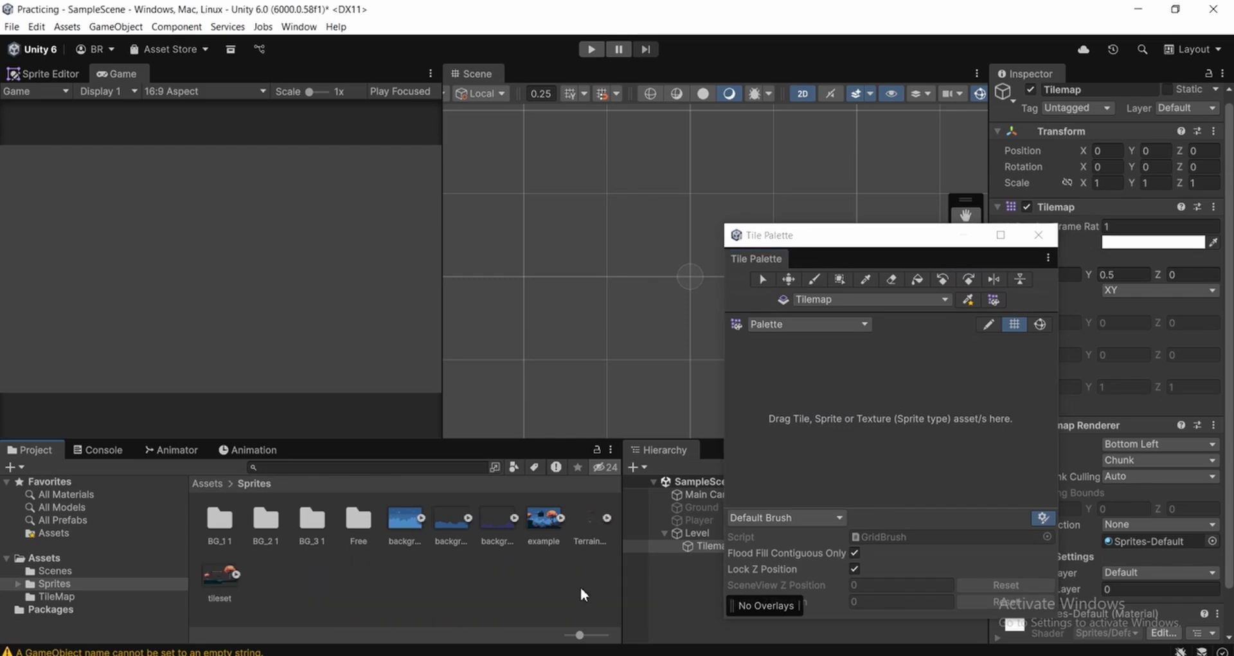
left_click(591, 526)
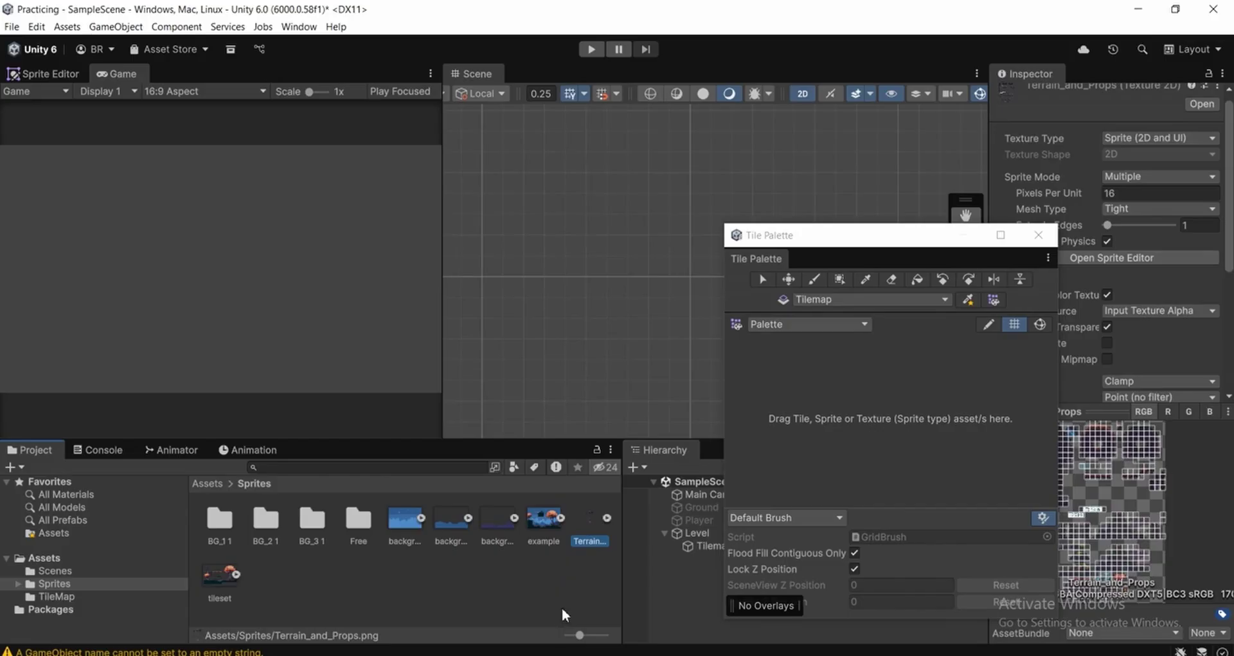
left_click_drag(591, 532, 807, 386)
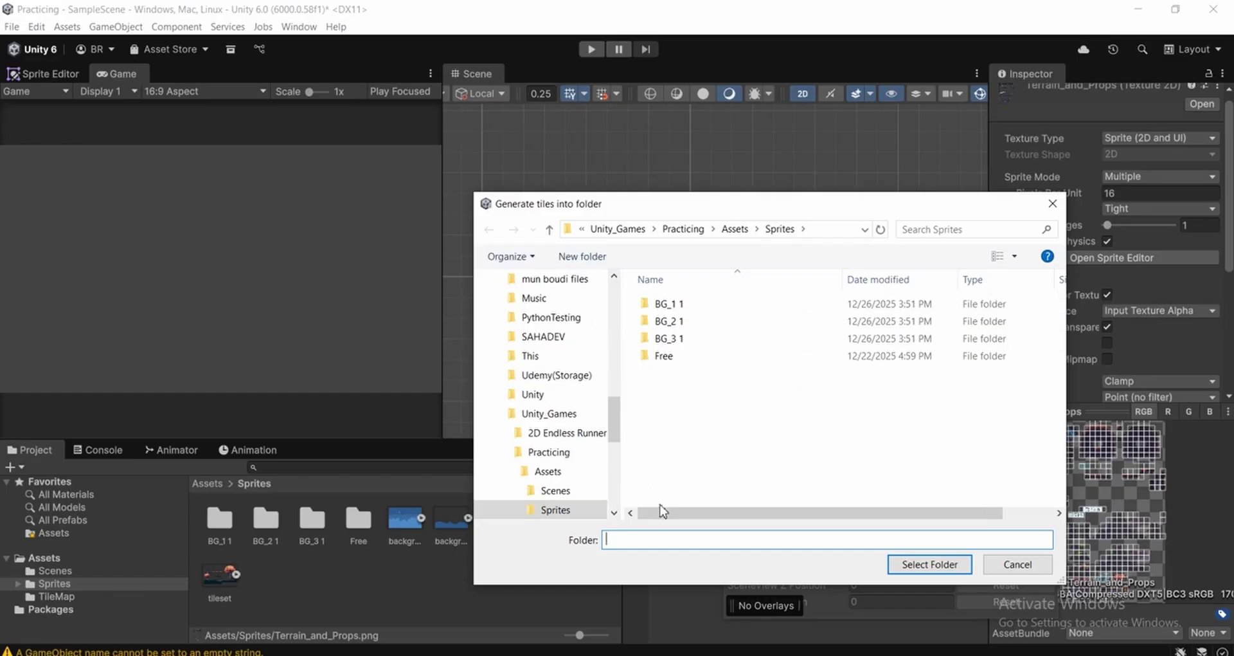
left_click_drag(745, 214, 694, 180)
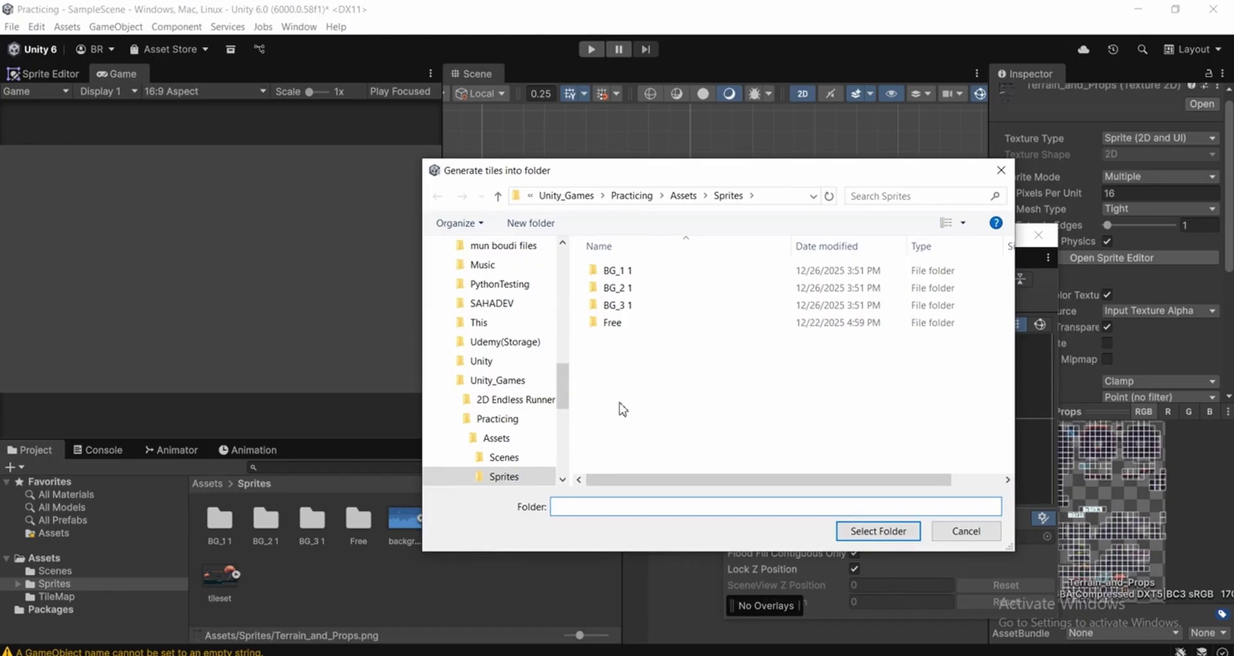
left_click(683, 196)
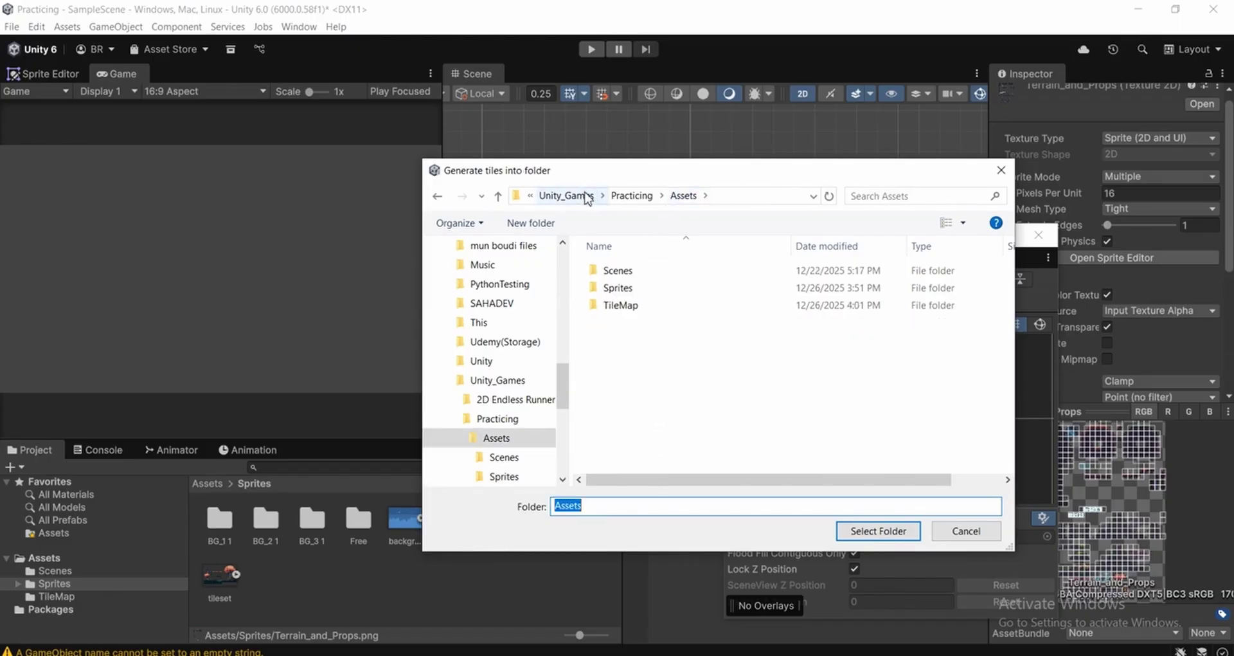
double_click(627, 305)
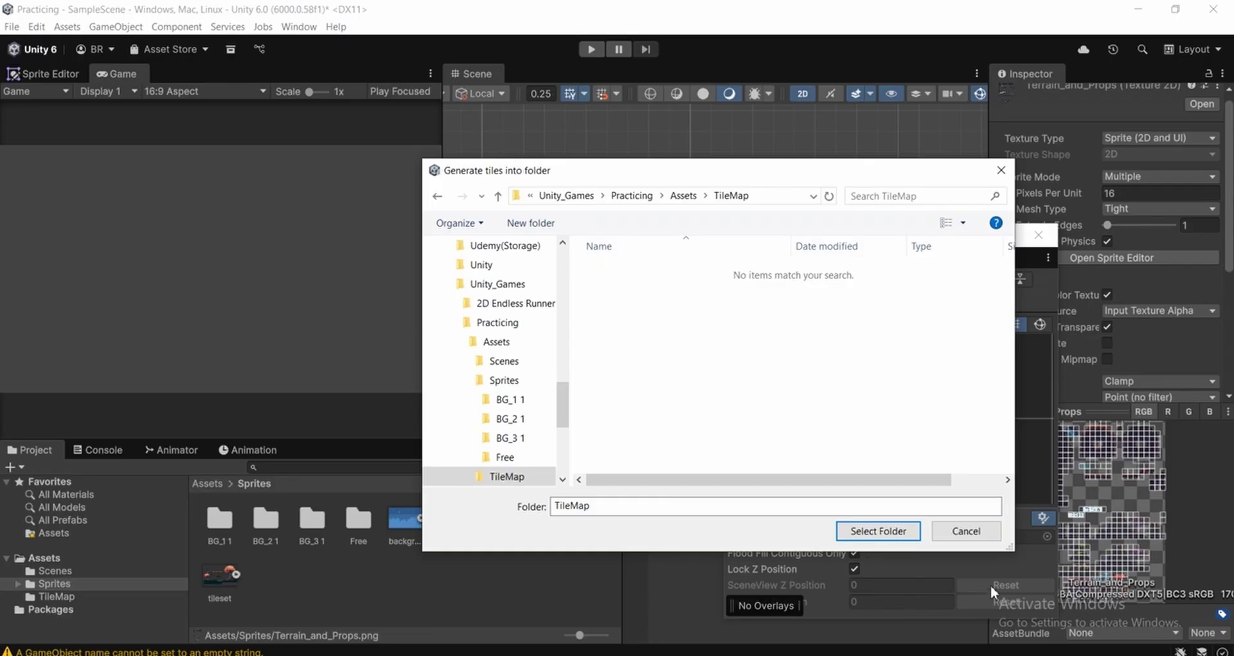
left_click(865, 533)
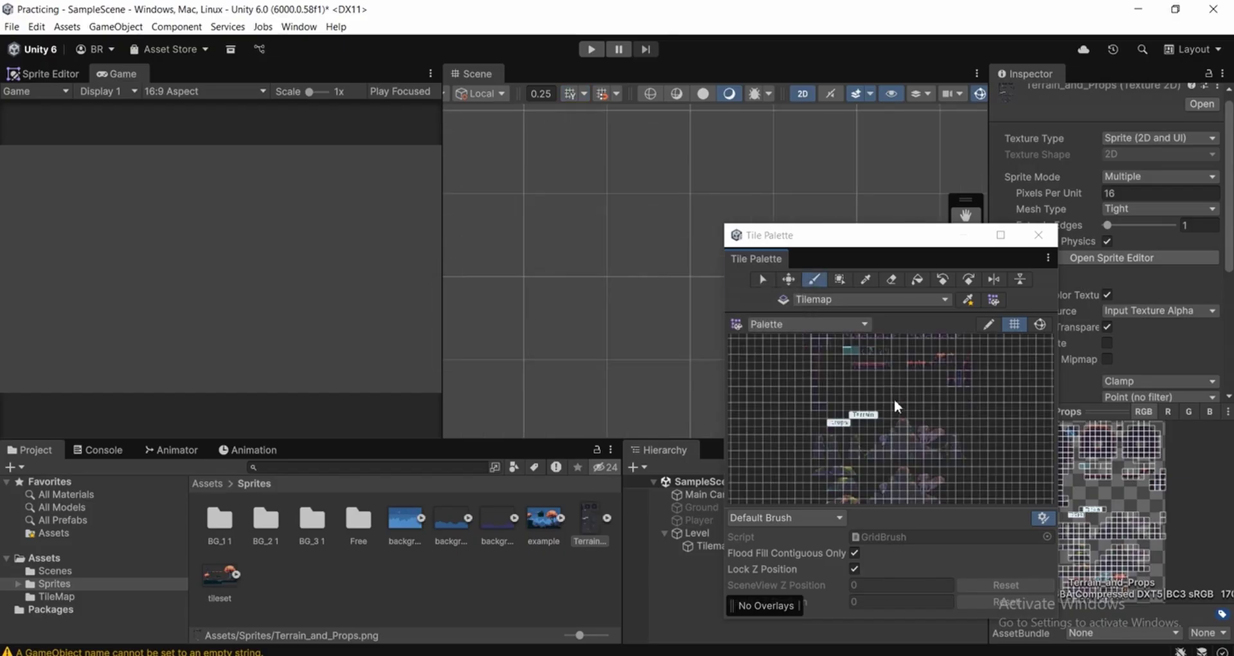
Move the Tile Palette window clear of the Hierarchy and select the Tilemap object
middle_click_drag(888, 424, 850, 450)
scroll(798, 387, "up", 1)
scroll(887, 344, "up", 1)
middle_click_drag(878, 365, 875, 451)
scroll(882, 363, "up", 1)
left_click_drag(867, 241, 975, 267)
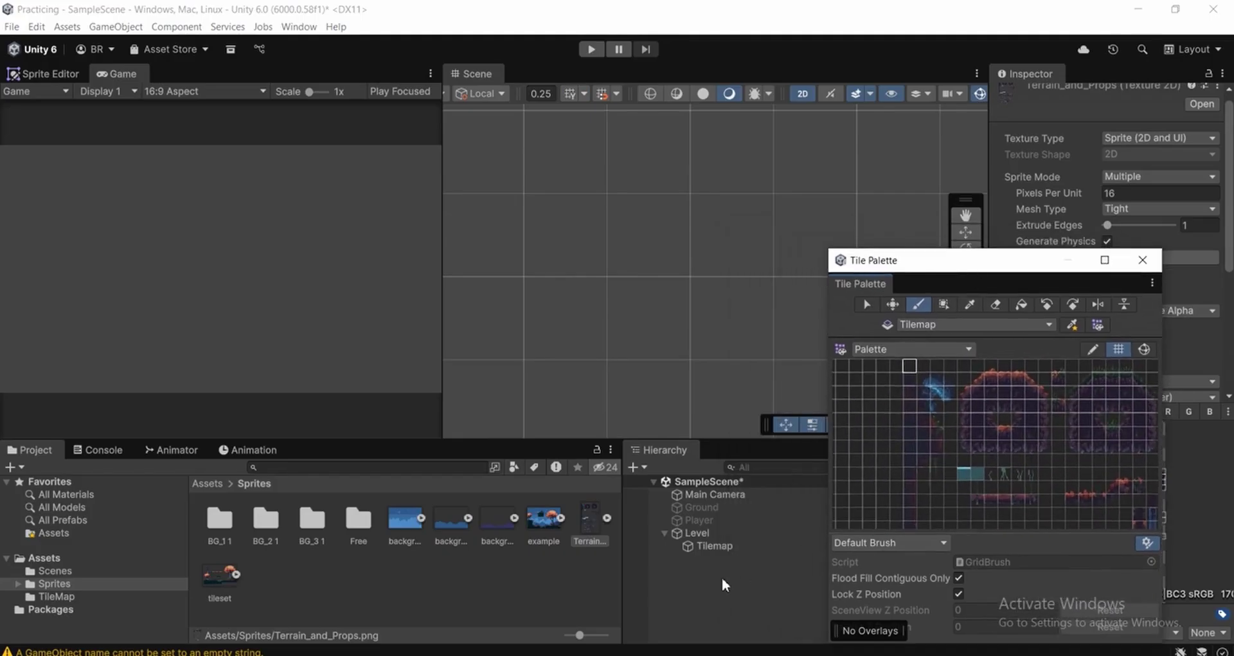
left_click(713, 546)
Pick the three-by-two block of green grass-topped tiles and paint a ground strip six tiles wide in the scene
middle_click_drag(1014, 418, 1000, 464)
scroll(970, 456, "up", 5)
middle_click_drag(1024, 442, 890, 427)
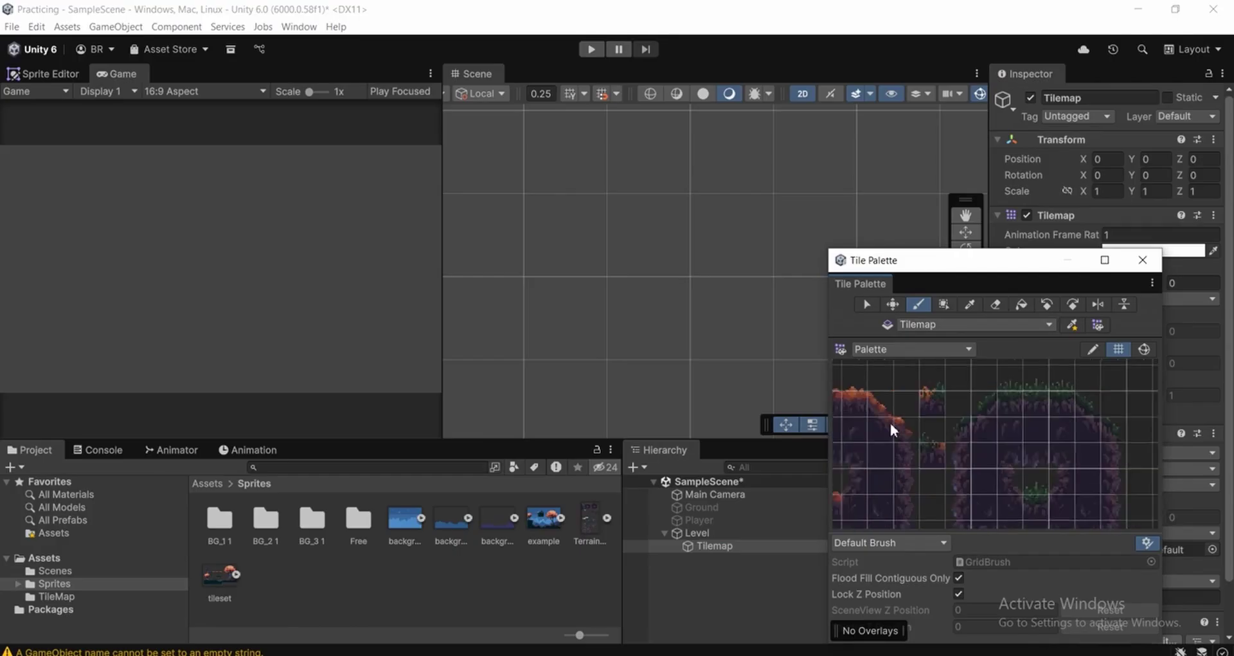
left_click_drag(975, 392, 1045, 444)
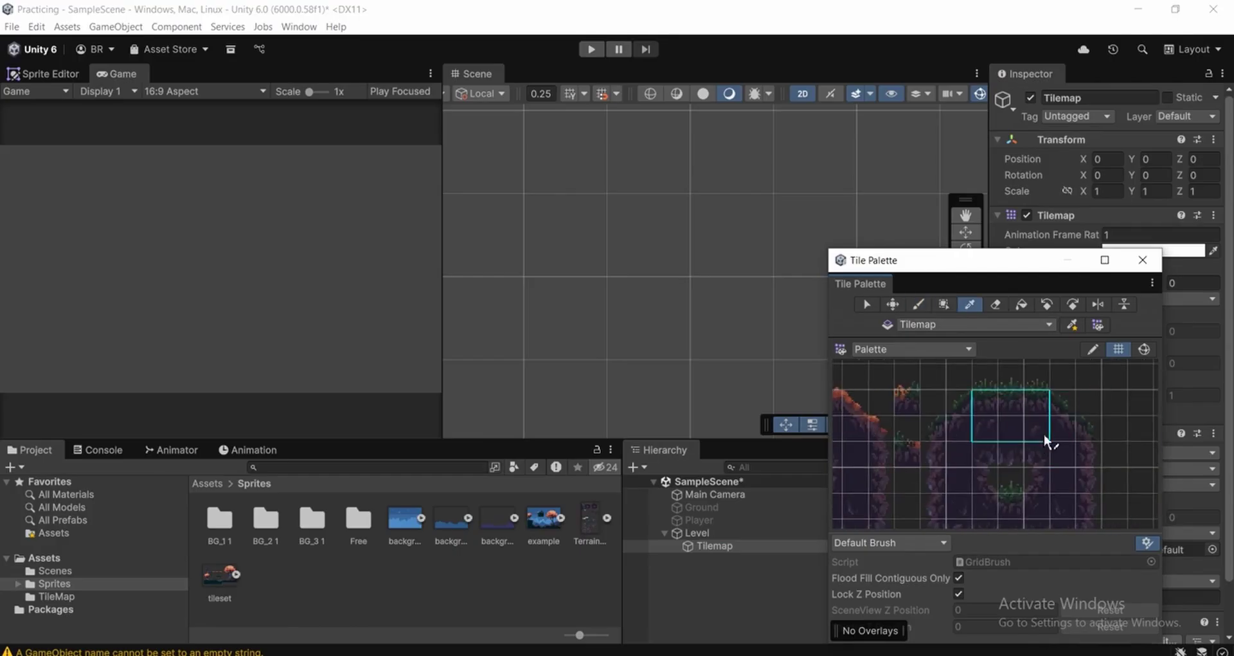
scroll(652, 338, "down", 5)
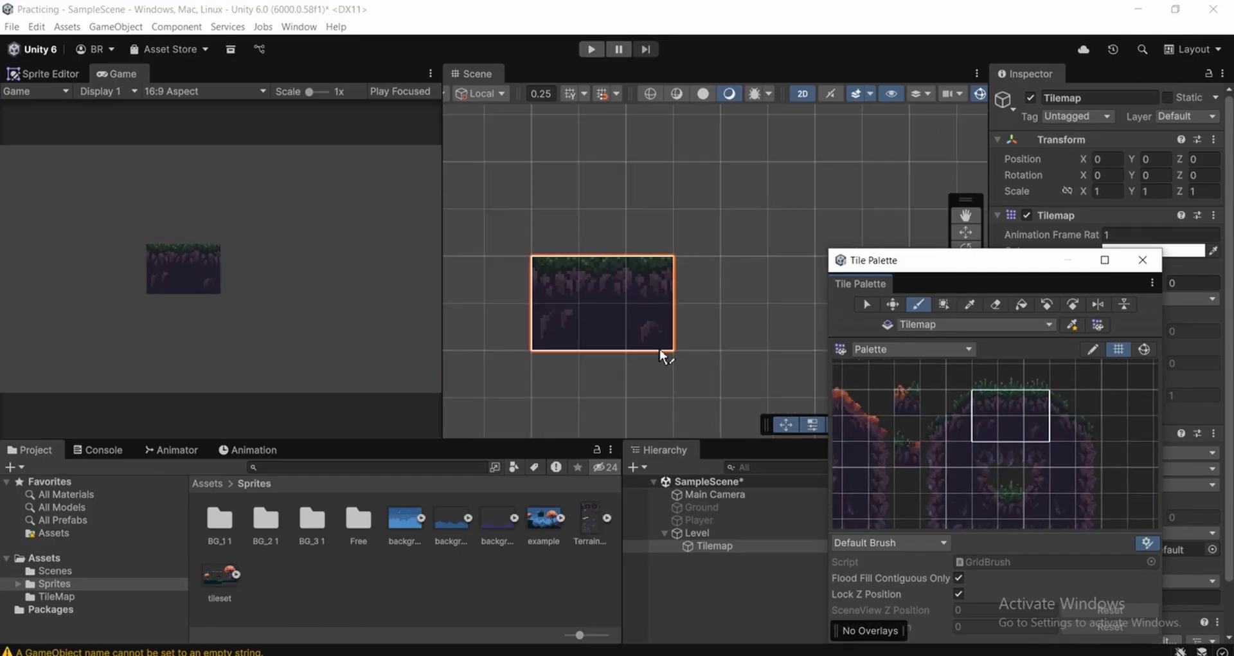
left_click(762, 350)
scroll(740, 339, "down", 2)
middle_click_drag(749, 344, 633, 344)
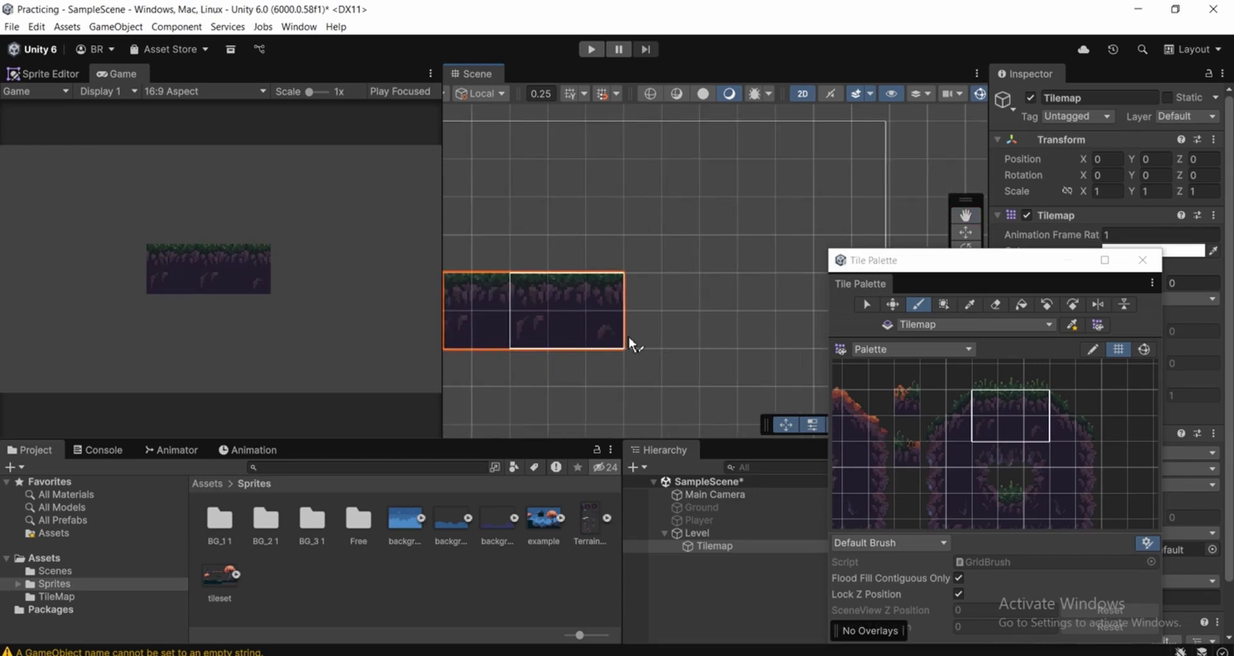
left_click(642, 336)
Pick a single plain inner ground tile from the green terrain in the palette
middle_click_drag(633, 394, 753, 433)
left_click(1010, 454)
scroll(565, 385, "up", 1)
left_click(1051, 439)
left_click(754, 562)
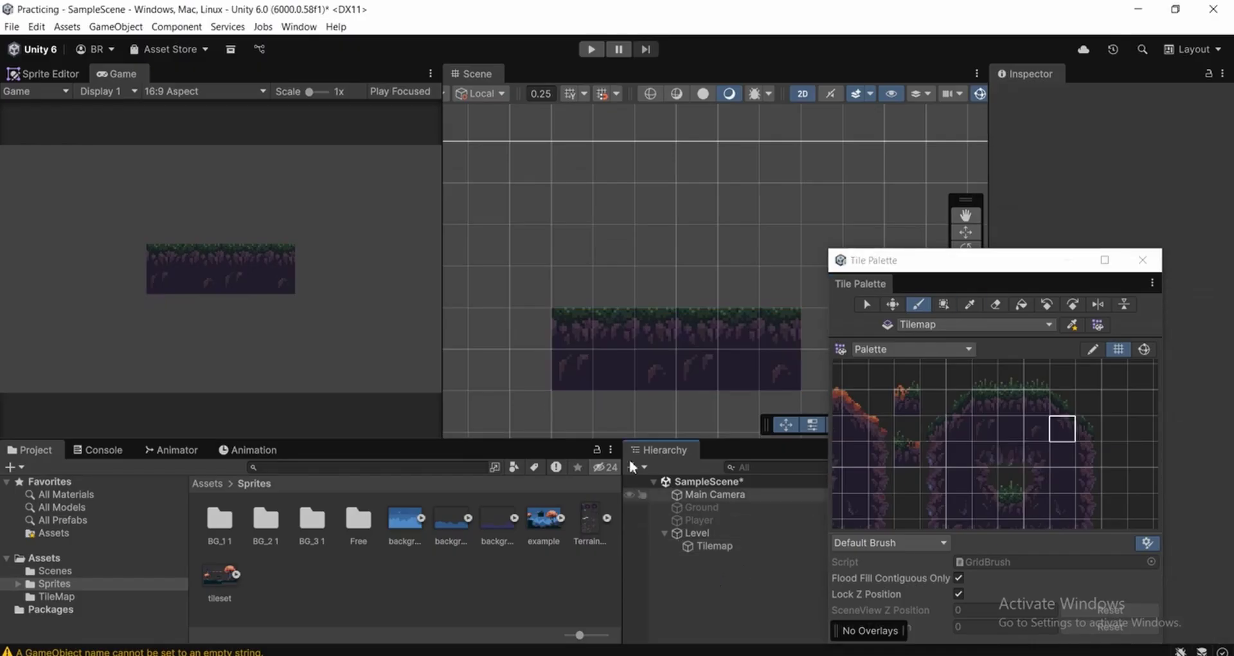
Select the Player object in the Hierarchy and reposition the Tile Palette window
left_click(712, 520)
mouse_move(995, 292)
left_mouse_down()
mouse_move(935, 386)
mouse_move(598, 446)
mouse_move(1070, 337)
mouse_move(952, 288)
left_mouse_up()
scroll(651, 414, "up", 1)
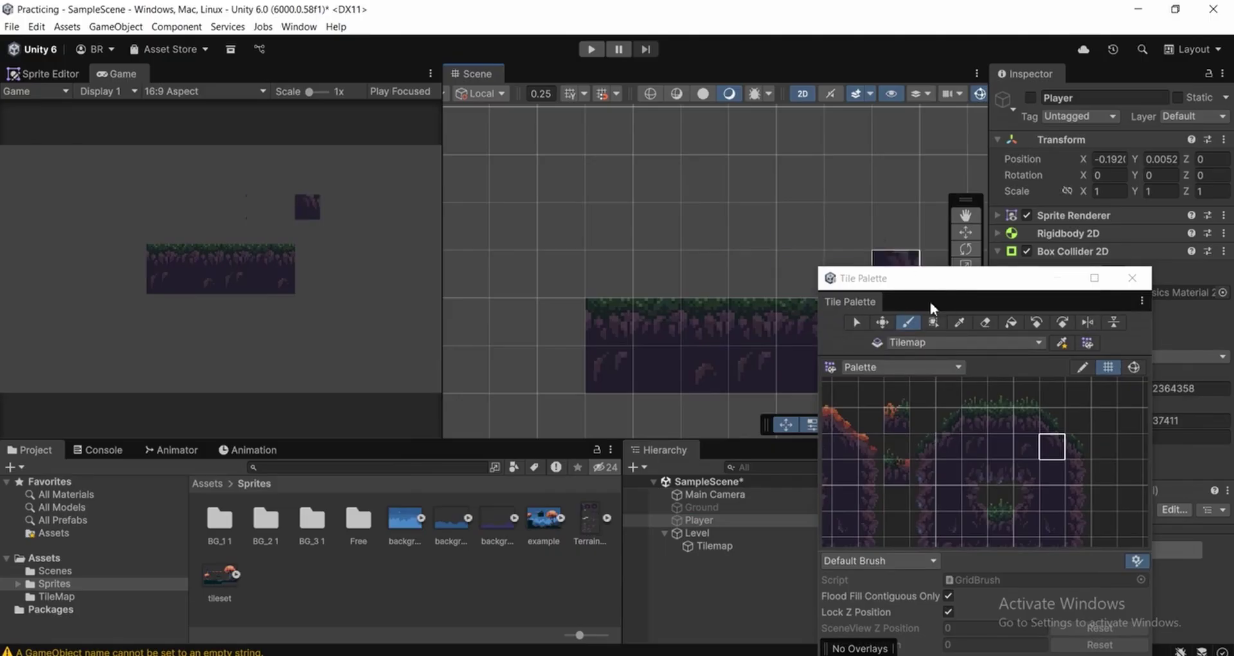
Pick a two-by-two block of green grass-topped tiles and paint it freehand in overlapping rows around the existing ground strip
scroll(575, 321, "down", 1)
left_click(974, 420)
left_click_drag(974, 421, 1011, 443)
mouse_move(650, 320)
left_mouse_down()
mouse_move(761, 387)
mouse_move(755, 355)
mouse_move(650, 364)
left_mouse_up()
scroll(650, 365, "down", 4)
middle_click_drag(649, 364, 574, 260)
mouse_move(621, 276)
left_mouse_down()
mouse_move(568, 265)
mouse_move(626, 267)
mouse_move(534, 295)
left_mouse_up()
mouse_move(534, 295)
middle_mouse_down()
mouse_move(662, 386)
mouse_move(642, 363)
middle_mouse_up()
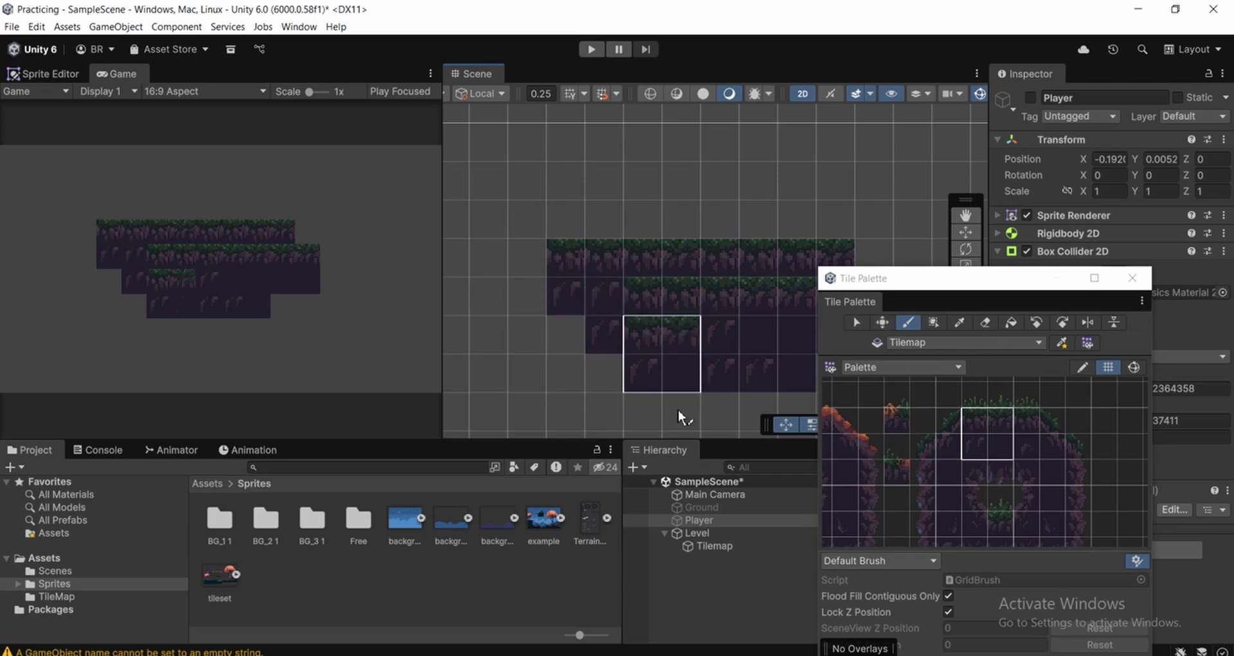
left_click(956, 447)
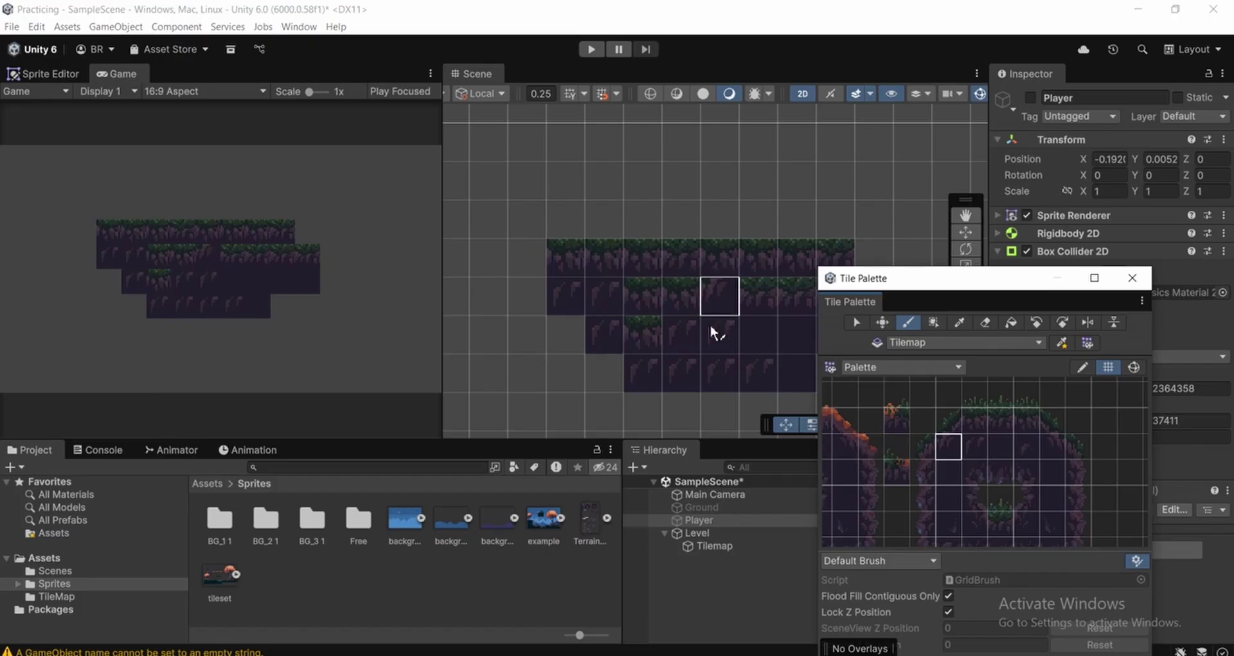
Erase the grass-topped rows and most of the surrounding ground tiles in the scene with the palette's Erase tool
left_click(982, 323)
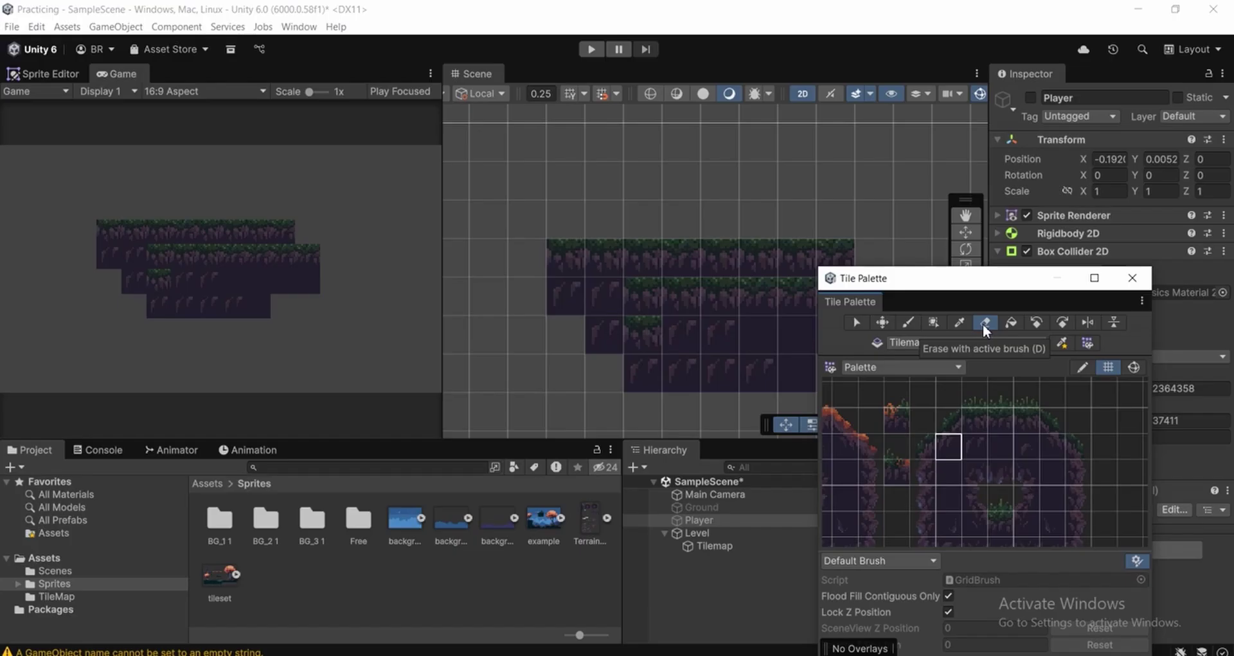
mouse_move(718, 252)
left_mouse_down()
mouse_move(825, 244)
mouse_move(538, 249)
left_mouse_up()
middle_click_drag(664, 262, 520, 258)
left_click_drag(668, 286, 488, 289)
mouse_move(487, 289)
middle_mouse_down()
mouse_move(650, 254)
mouse_move(616, 227)
middle_mouse_up()
left_click(630, 257)
left_click_drag(630, 257, 694, 309)
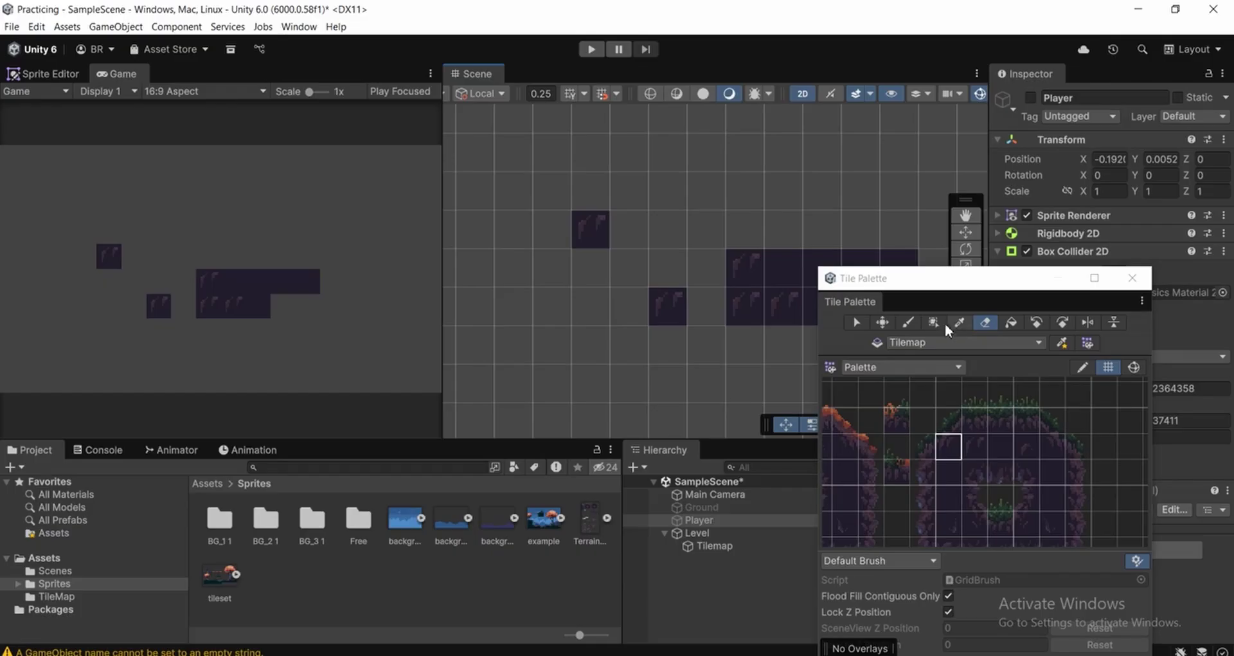
Select the five-by-four cell area around the ground strip in the scene and move it one cell left and one up
left_click(857, 322)
scroll(733, 296, "down", 1)
middle_click_drag(670, 267, 558, 302)
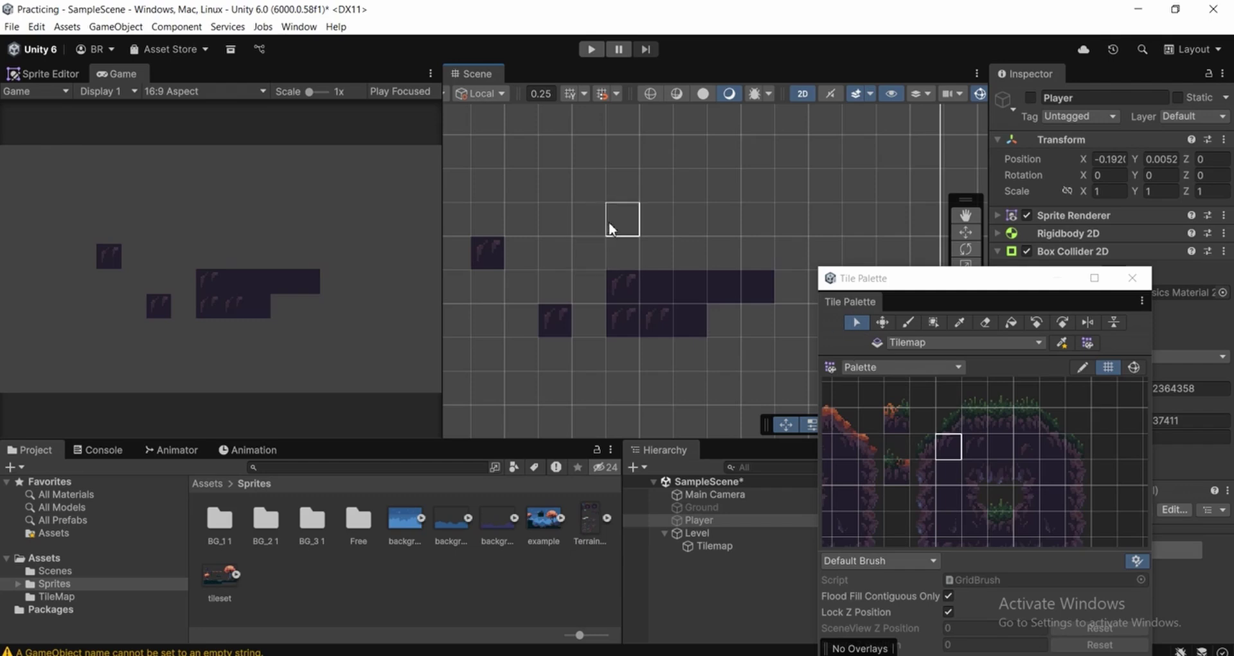
left_click_drag(614, 255, 746, 371)
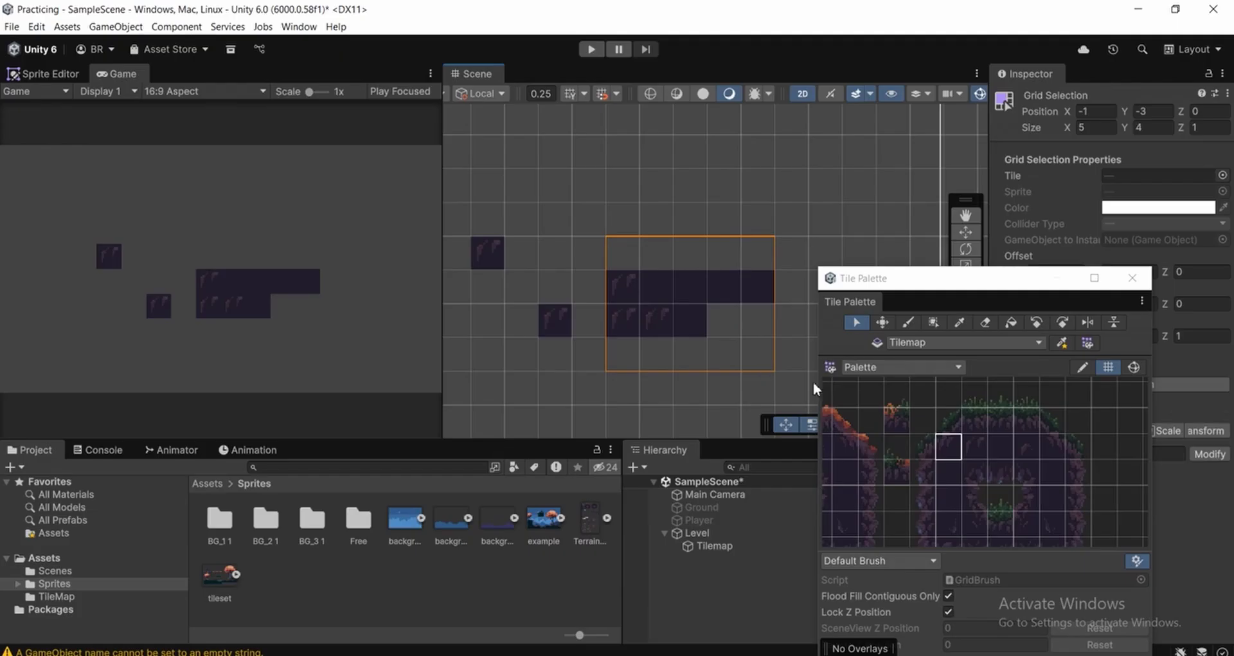
left_click(882, 323)
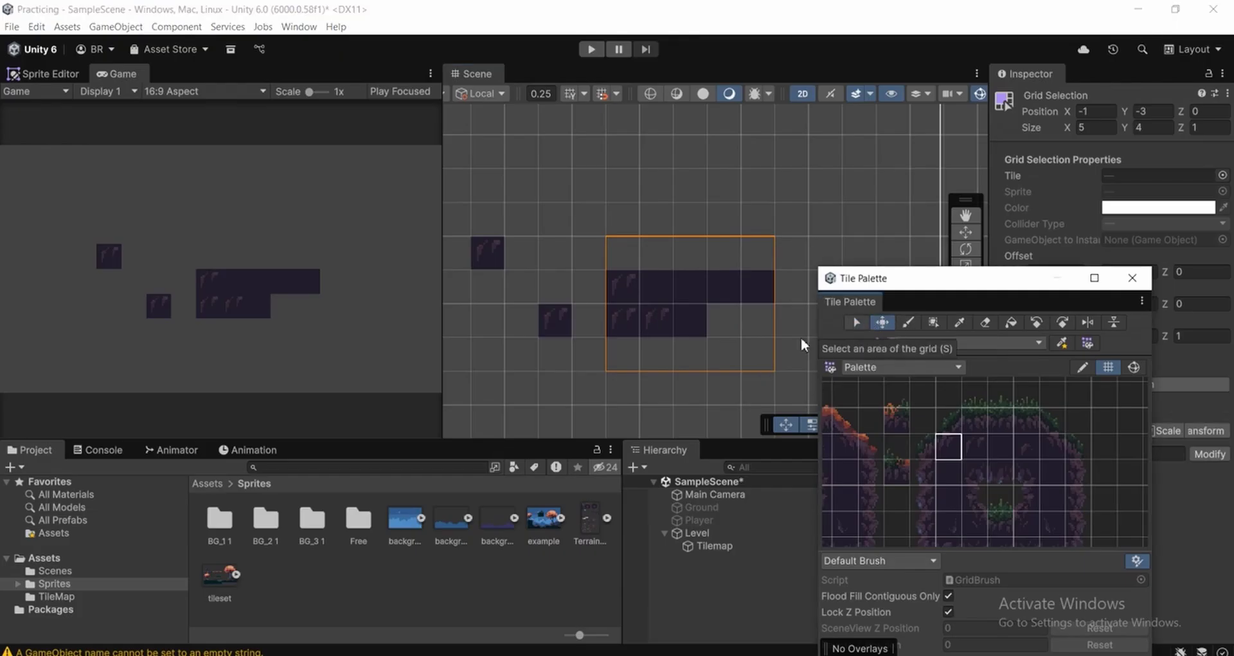
mouse_move(661, 303)
left_mouse_down()
mouse_move(770, 225)
mouse_move(537, 257)
mouse_move(764, 303)
mouse_move(627, 314)
mouse_move(665, 320)
mouse_move(757, 212)
mouse_move(675, 294)
mouse_move(627, 295)
mouse_move(711, 307)
mouse_move(617, 292)
mouse_move(657, 290)
left_mouse_up()
scroll(674, 289, "down", 2)
key("Left")
key("Left")
key("Left")
key("Left")
key("Left")
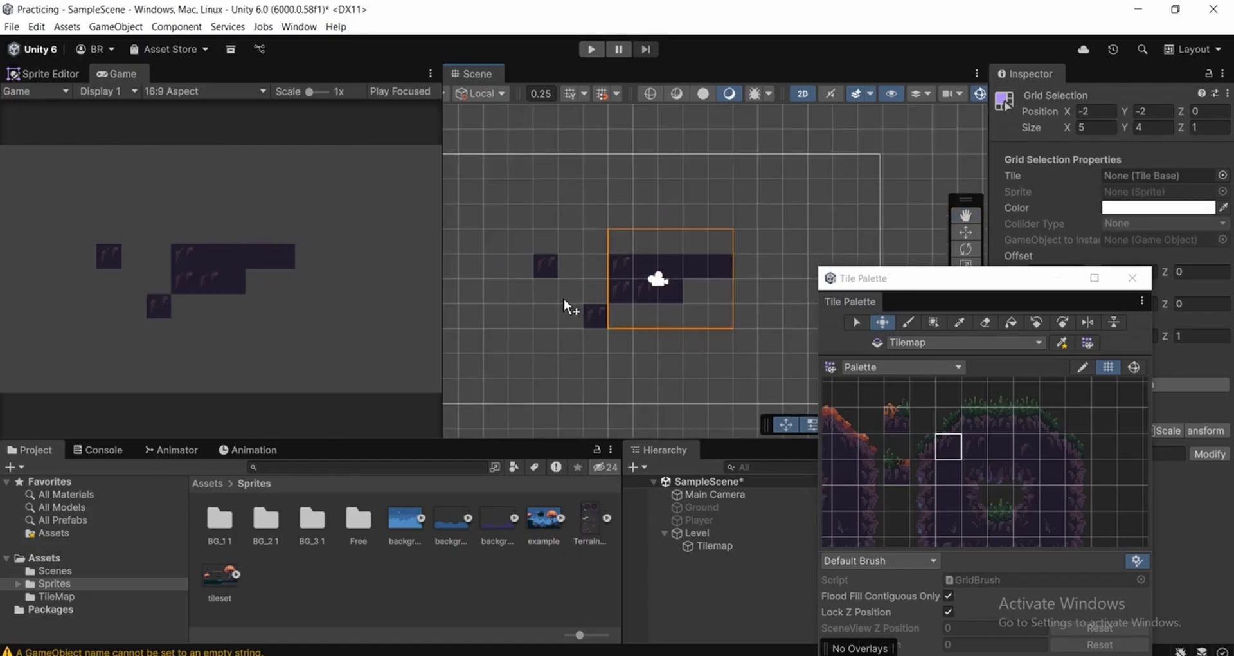
Pick a block of existing ground tiles in the scene as the new brush and preview it around the level
left_click(1052, 465)
left_click(959, 322)
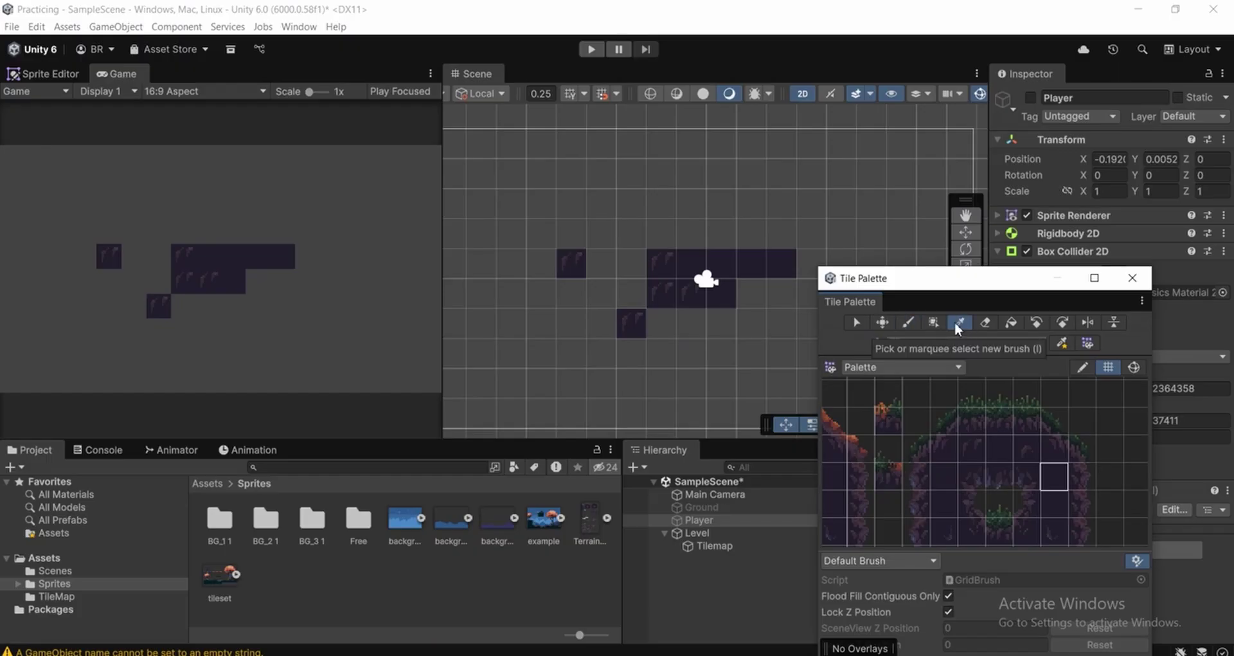
left_click_drag(631, 221, 735, 298)
middle_click_drag(747, 239, 531, 278)
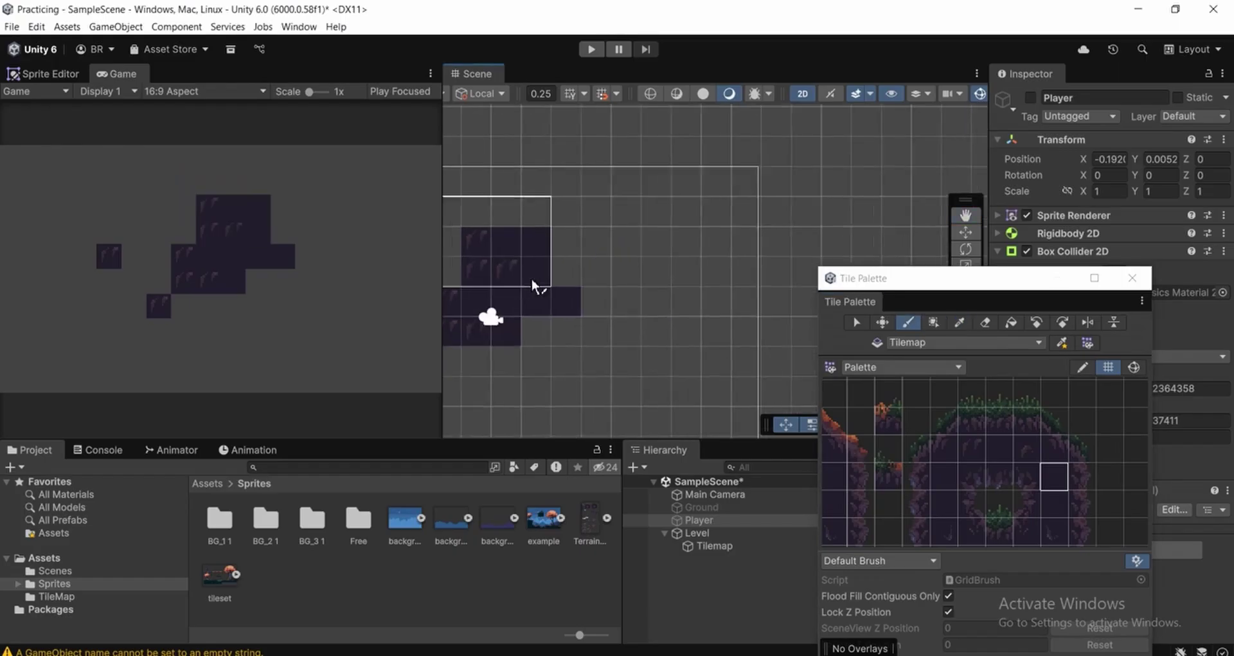
scroll(531, 278, "down", 1)
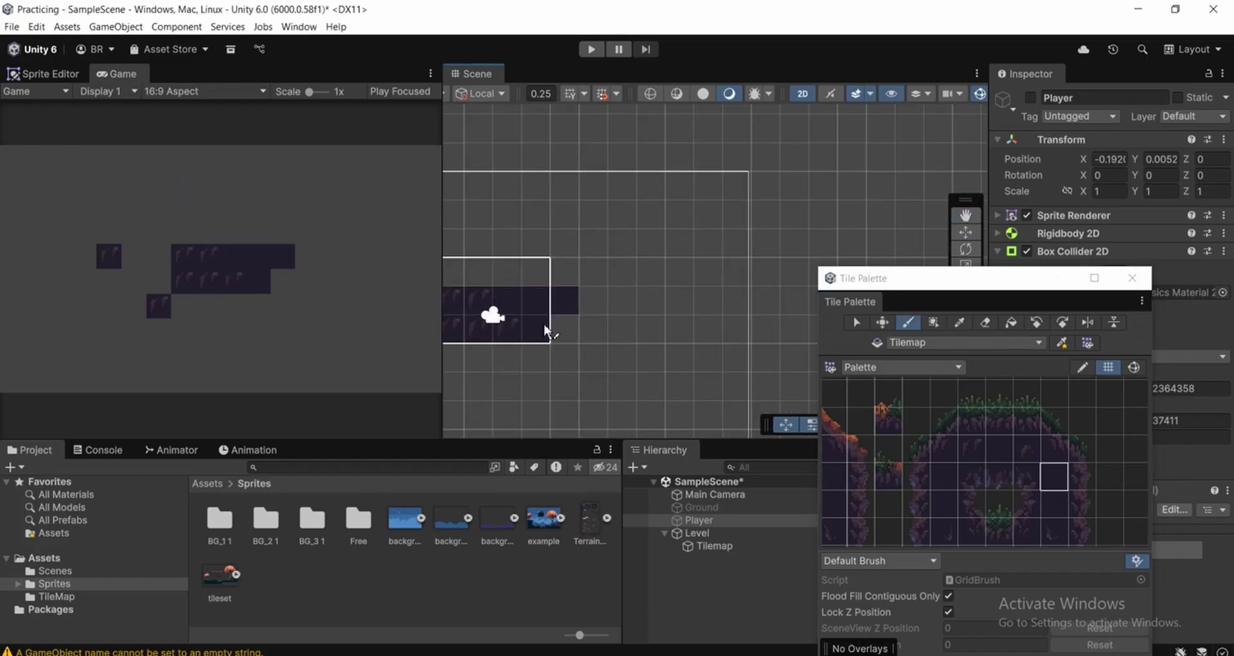
middle_click_drag(573, 341, 752, 342)
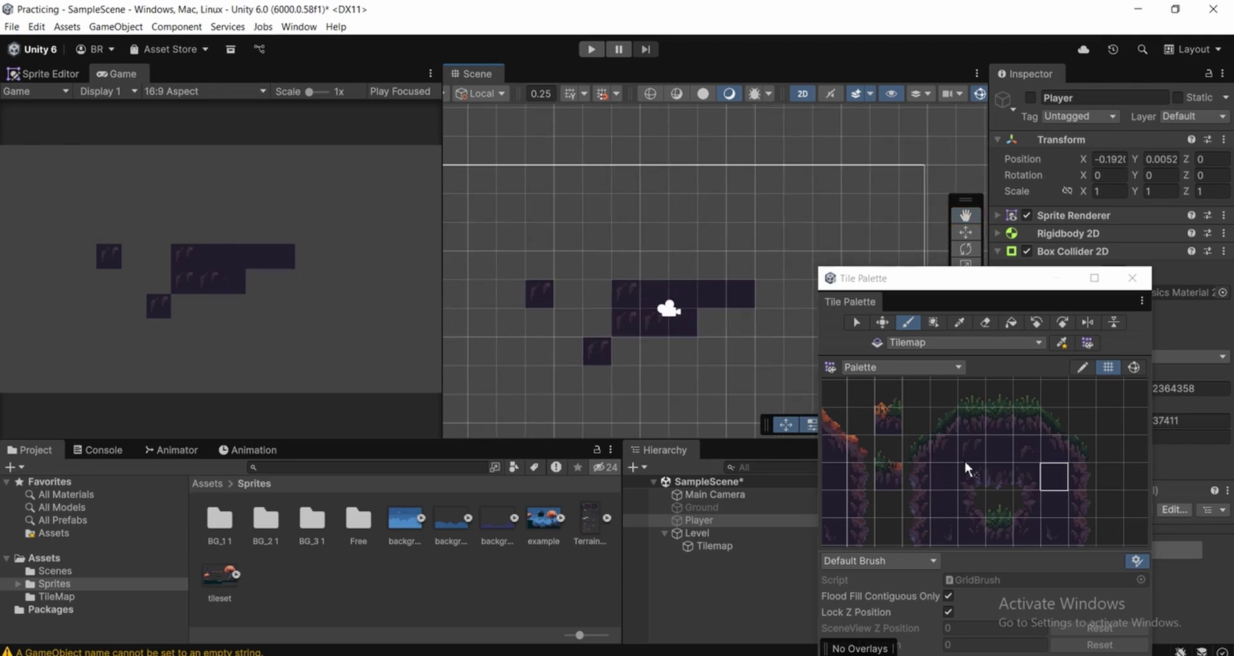
Pick a three-by-two block of green grass-topped tiles from the palette and paint it along the full ground strip
left_click_drag(970, 432, 1025, 458)
mouse_move(961, 418)
left_mouse_down()
mouse_move(1045, 458)
mouse_move(1027, 456)
left_mouse_up()
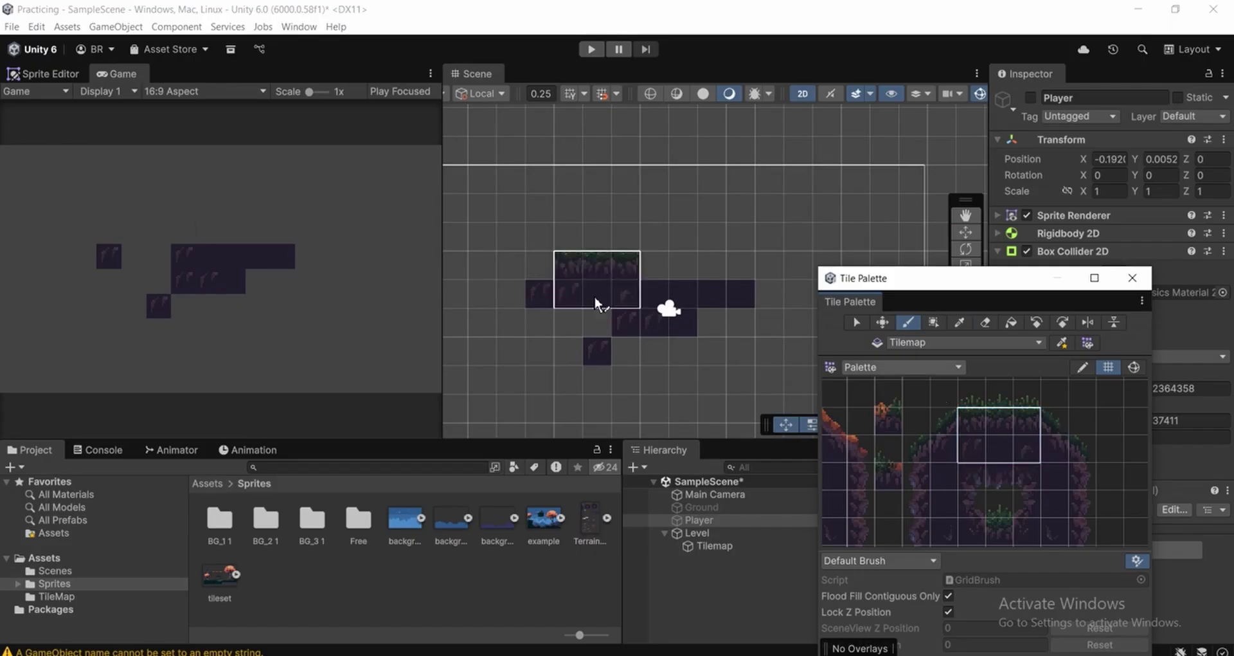
left_click_drag(611, 332, 754, 330)
middle_click_drag(635, 354, 751, 340)
Try different tile selections on the green terrain in the palette, ending with a four-by-two block of its upper tiles
left_click(977, 455)
middle_click_drag(977, 455, 951, 490)
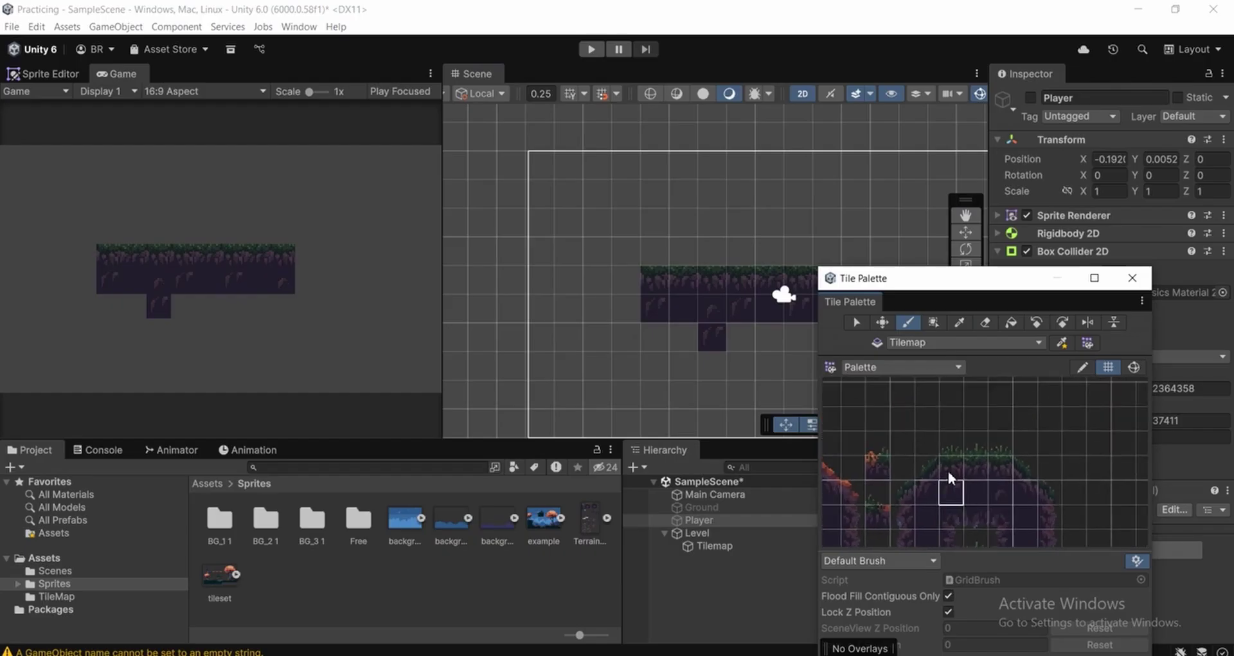
scroll(936, 454, "up", 2)
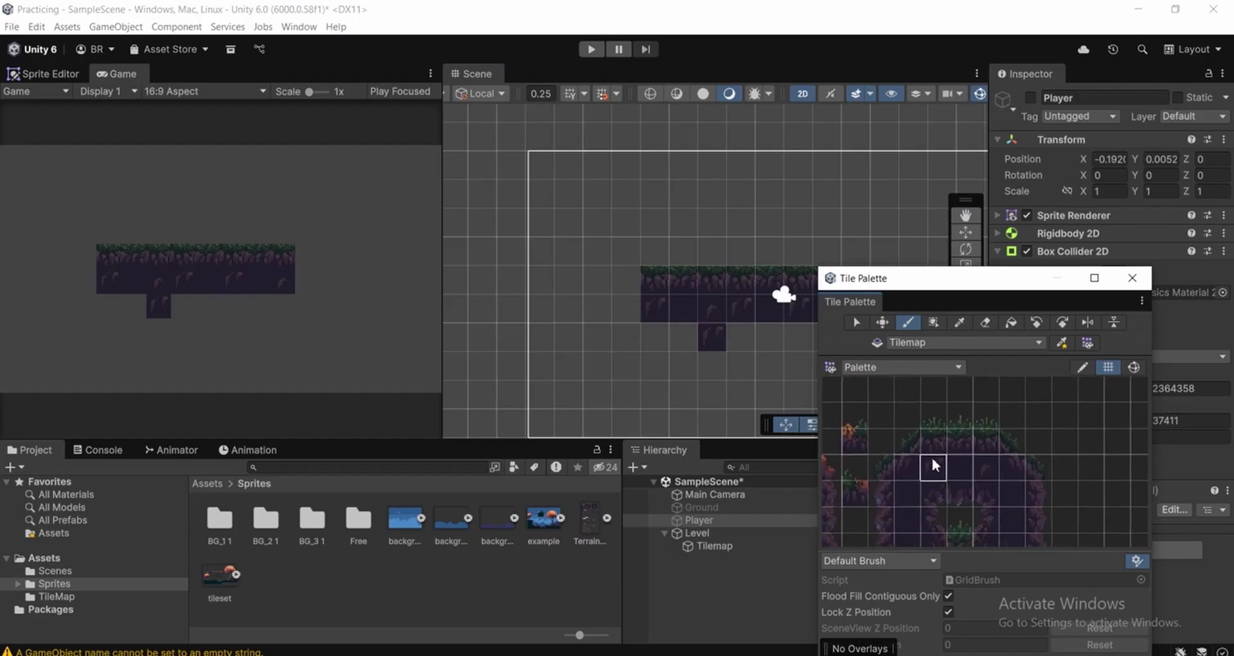
left_click_drag(942, 436, 993, 443)
left_click(948, 493)
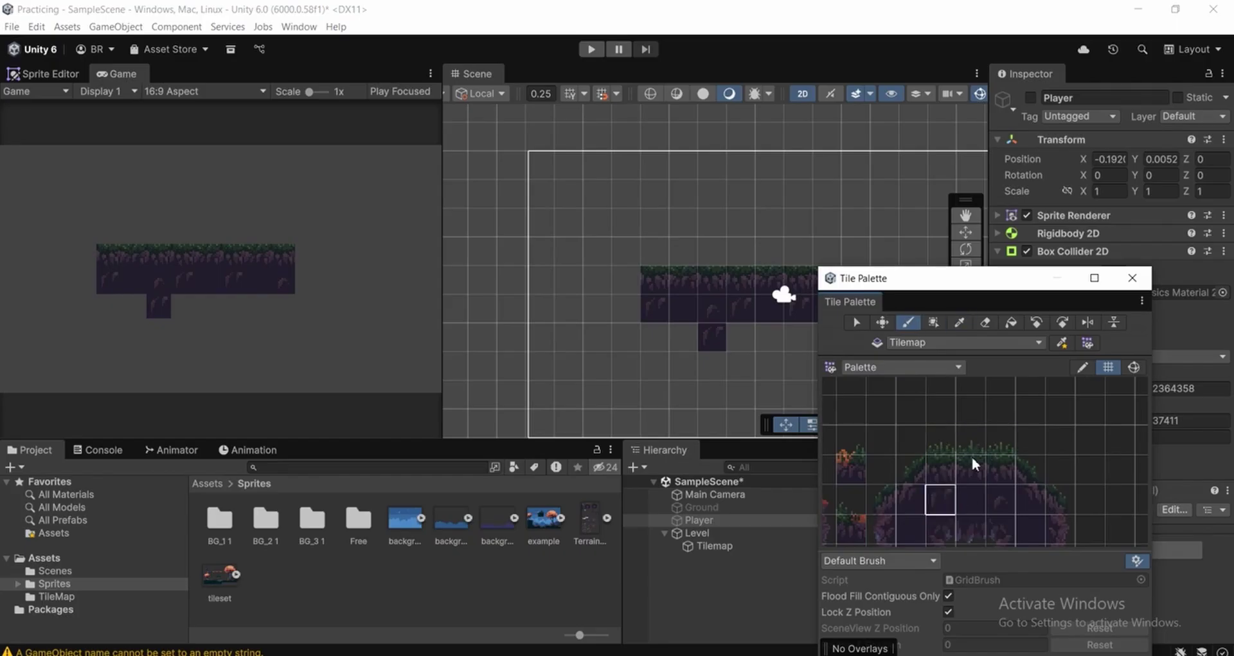
middle_click_drag(962, 449, 932, 389)
mouse_move(866, 412)
left_mouse_down()
mouse_move(974, 447)
mouse_move(993, 440)
left_mouse_up()
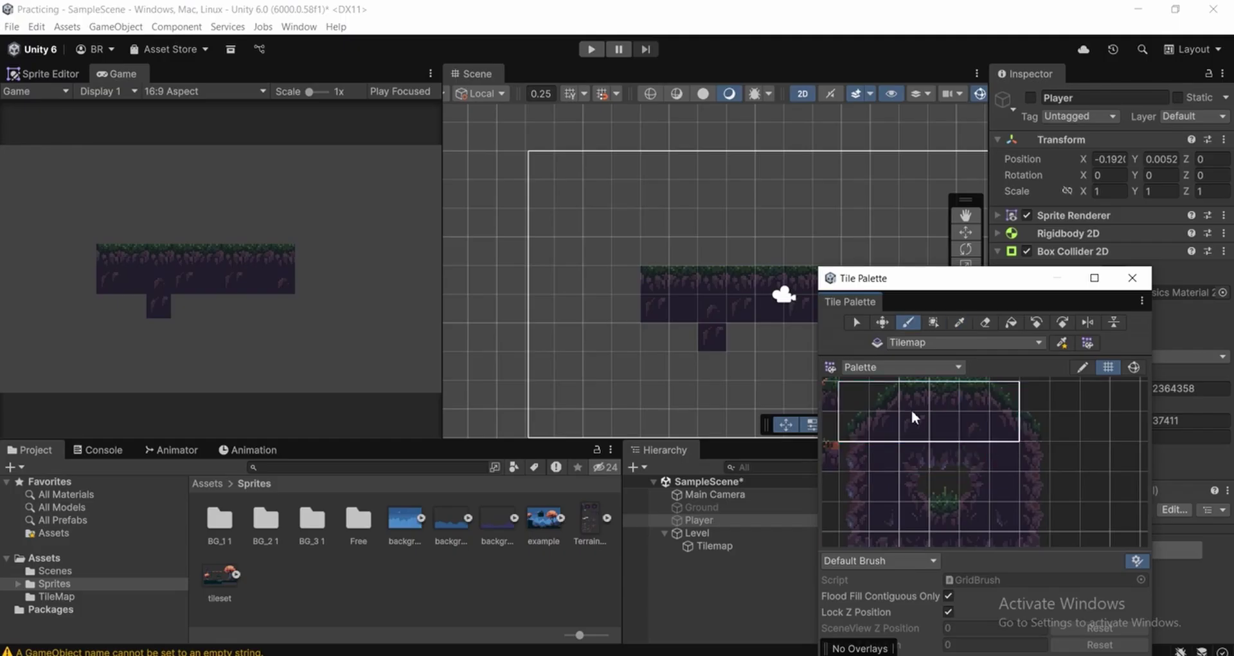
left_click_drag(869, 403, 979, 440)
Activate the Player object and move it above the grass-topped ground, to about X -0.09, Y 3.42
left_click(724, 532)
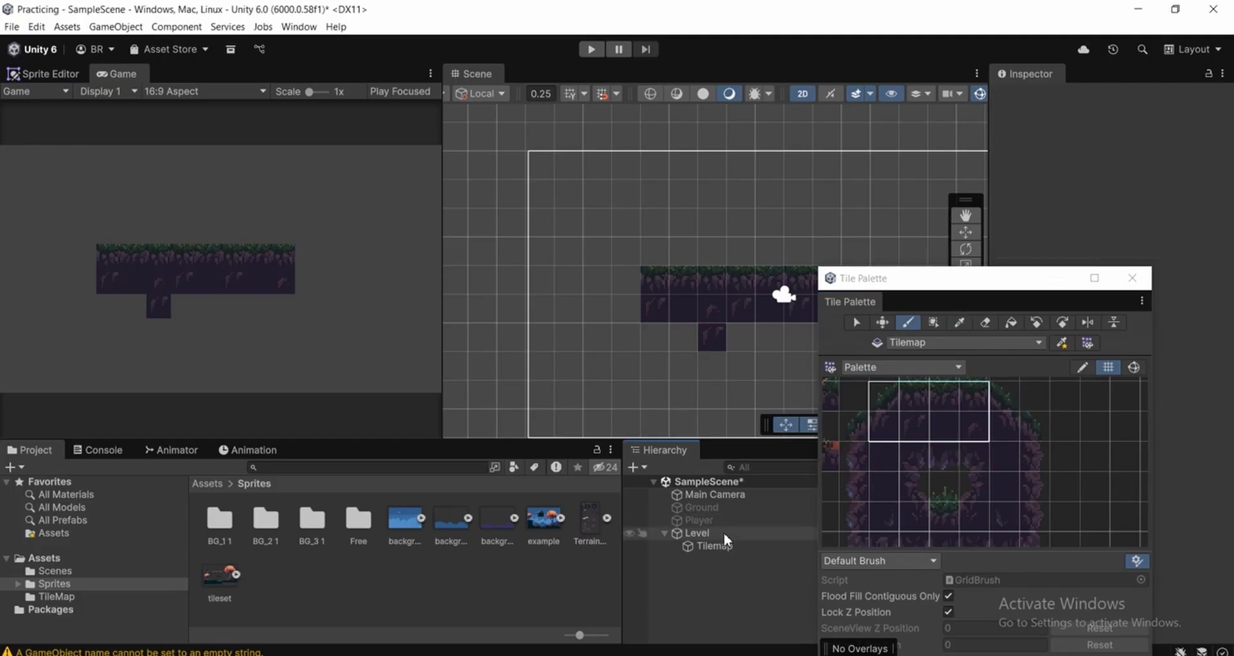
left_click(718, 548)
left_click(715, 520)
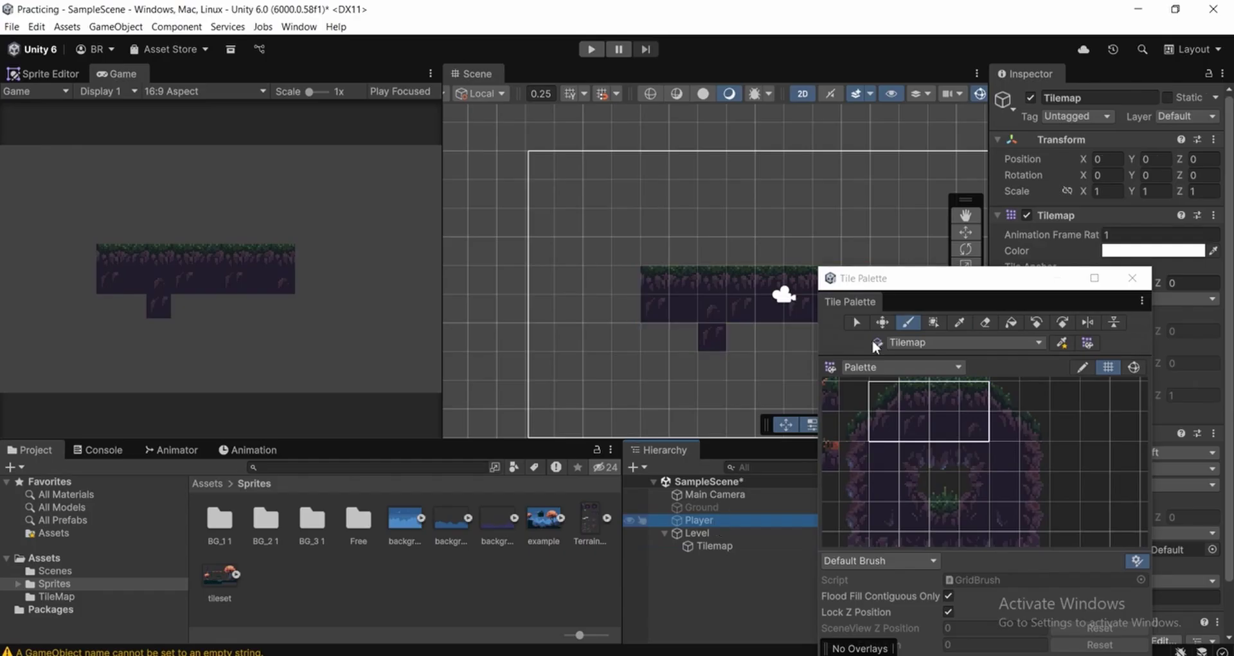
left_click(1031, 97)
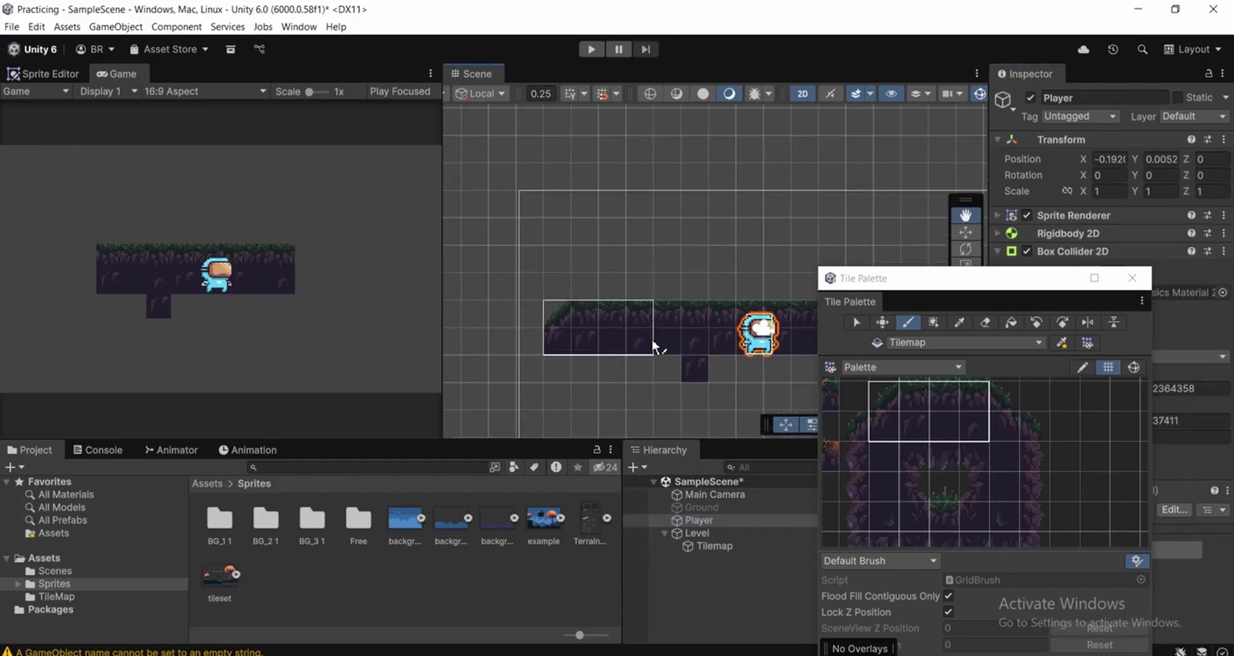
left_click(966, 233)
scroll(761, 240, "down", 2)
left_click_drag(760, 319, 775, 230)
middle_click_drag(775, 229, 719, 234)
Run the game to test how the player falls onto the painted ground, and stop it
left_click(586, 48)
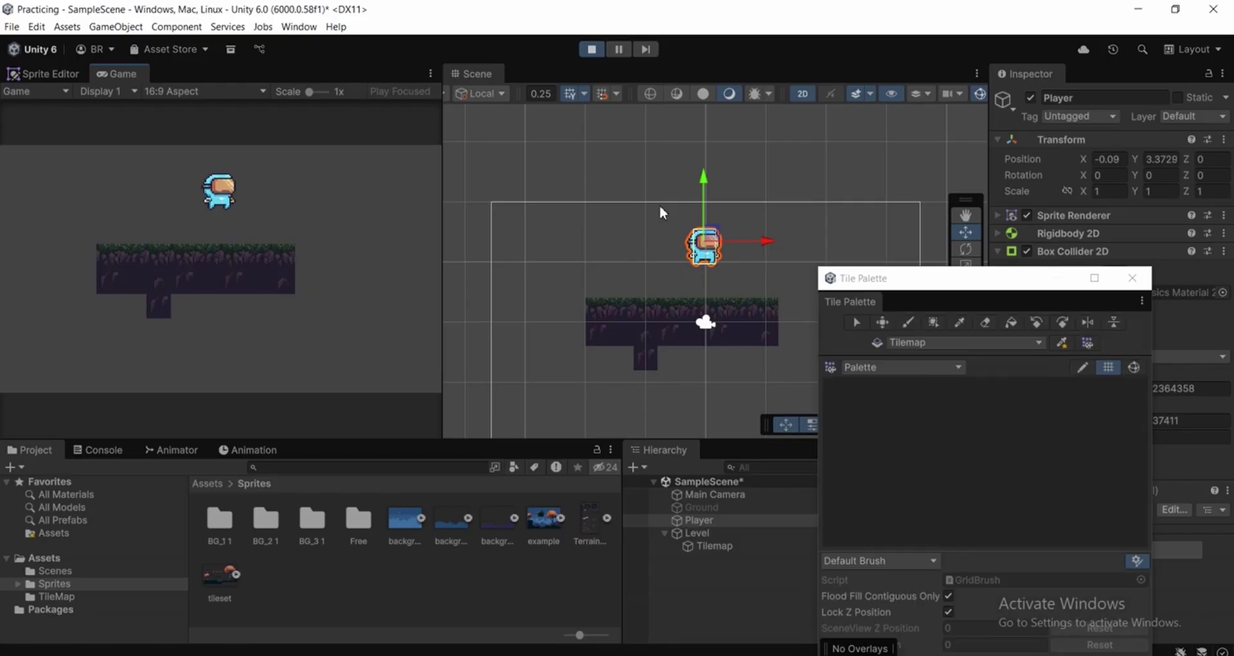
left_click(592, 49)
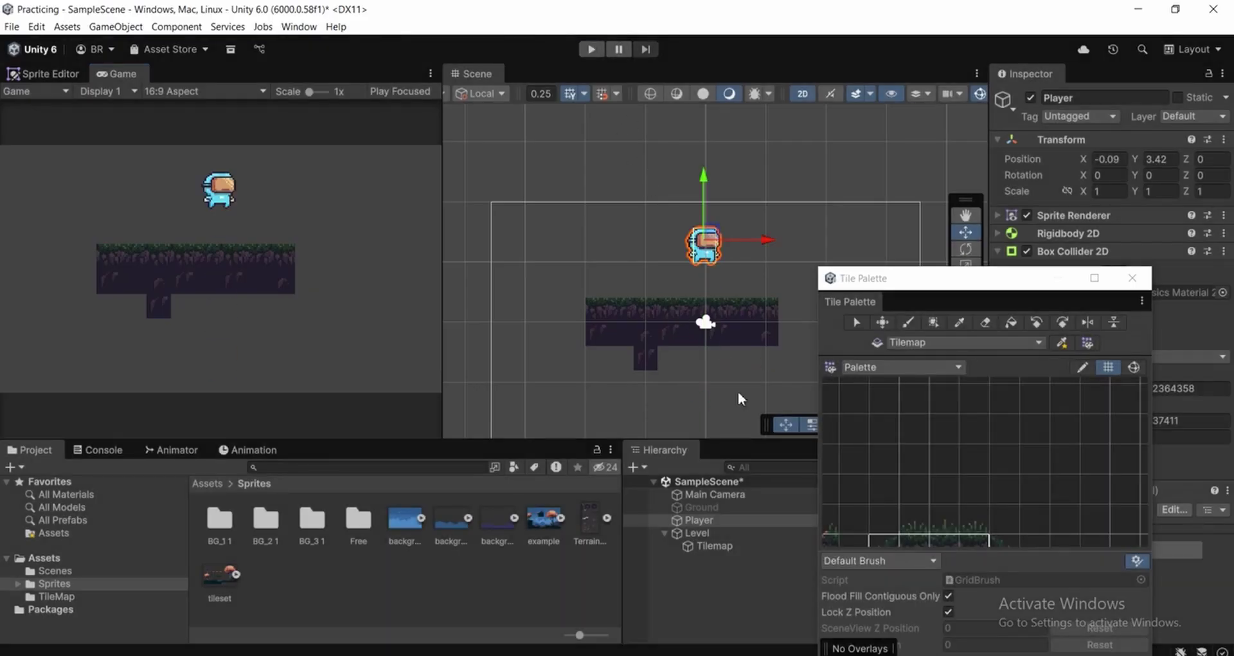
scroll(668, 292, "up", 2)
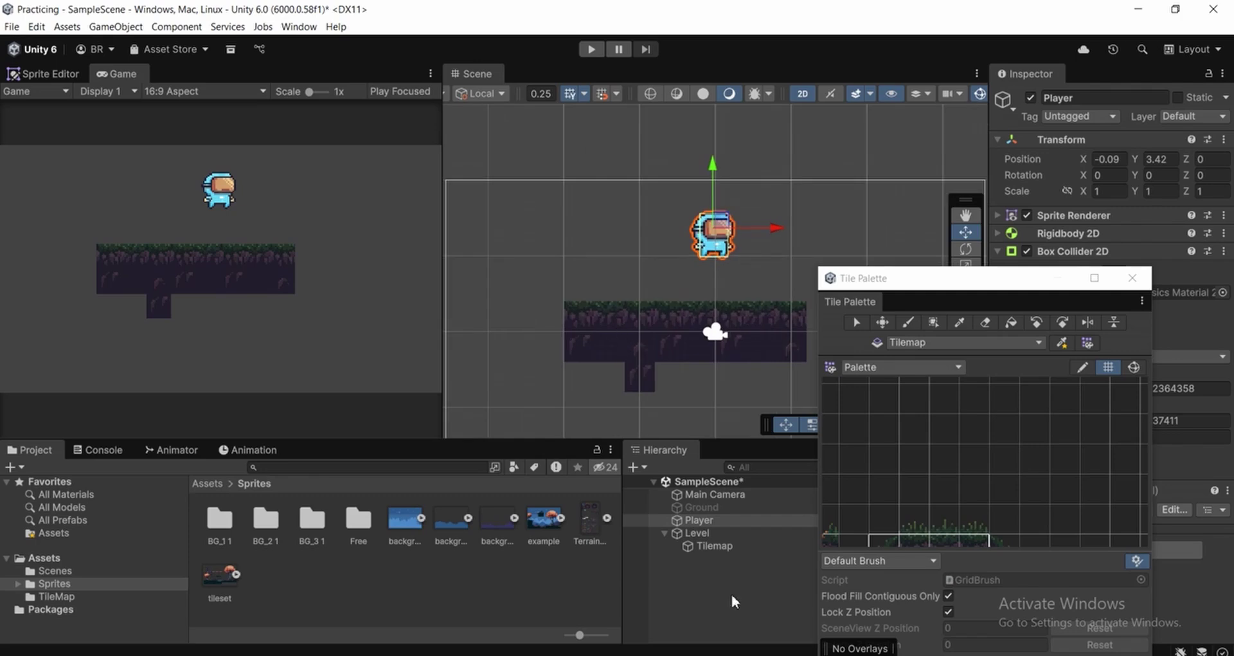
Select the Tilemap object under Level and close the Tile Palette window
left_click_drag(981, 287, 986, 308)
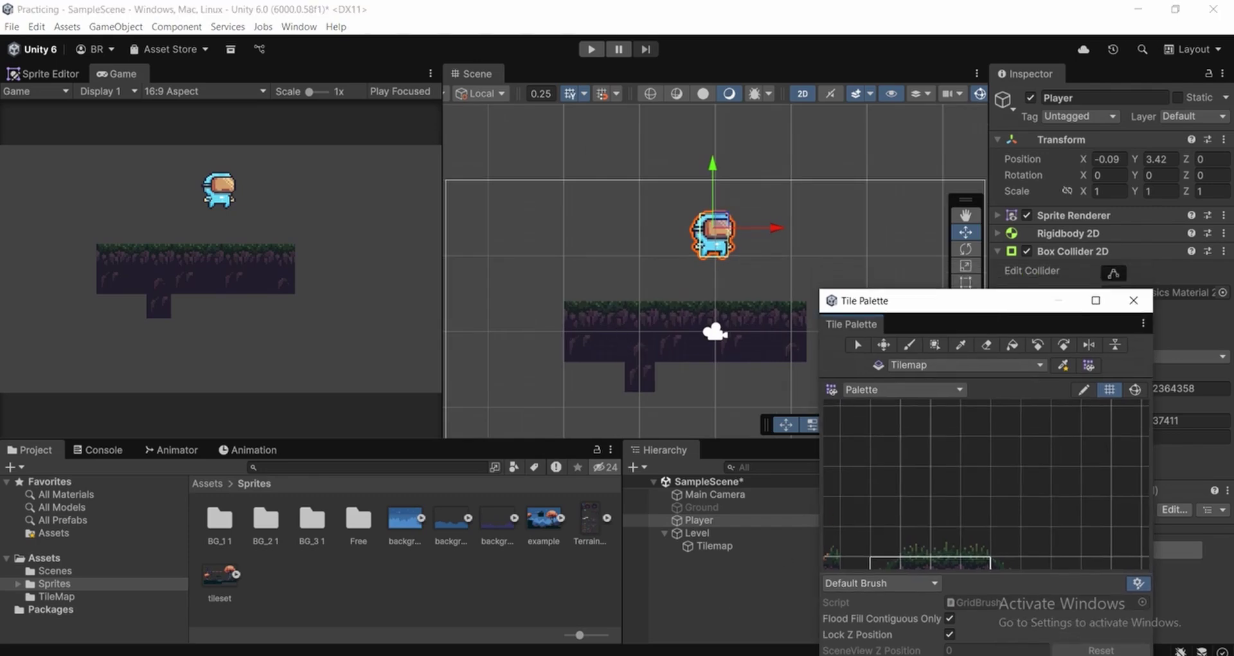
left_click(713, 546)
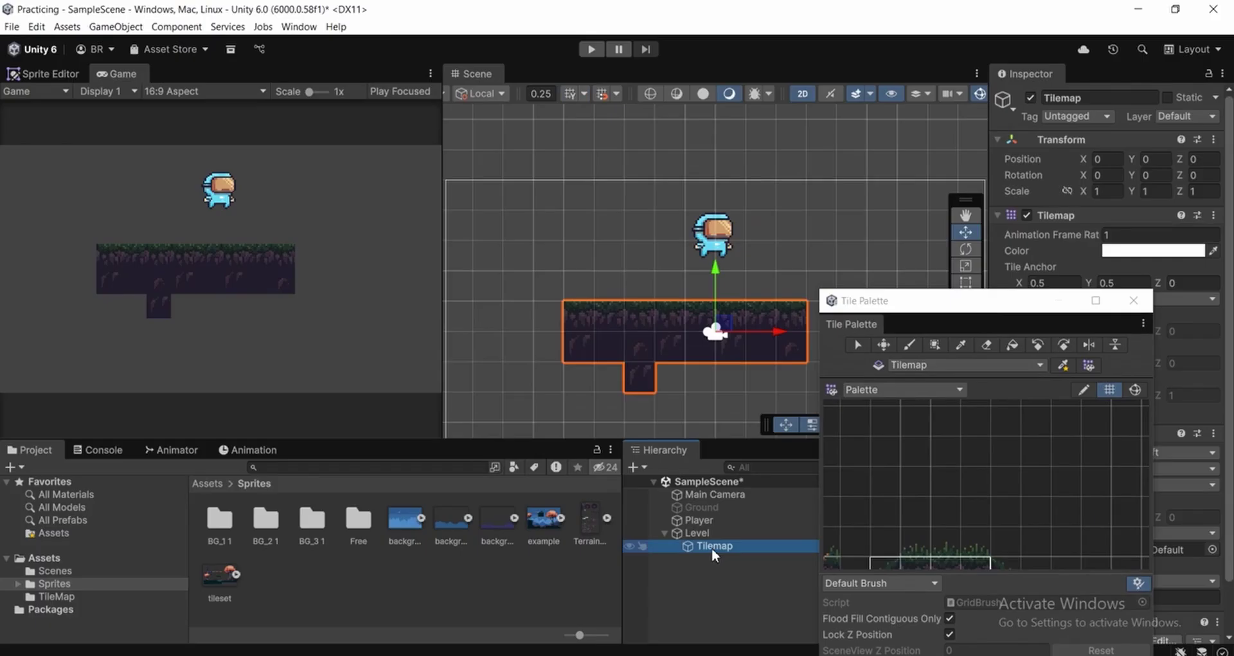
left_click(1133, 300)
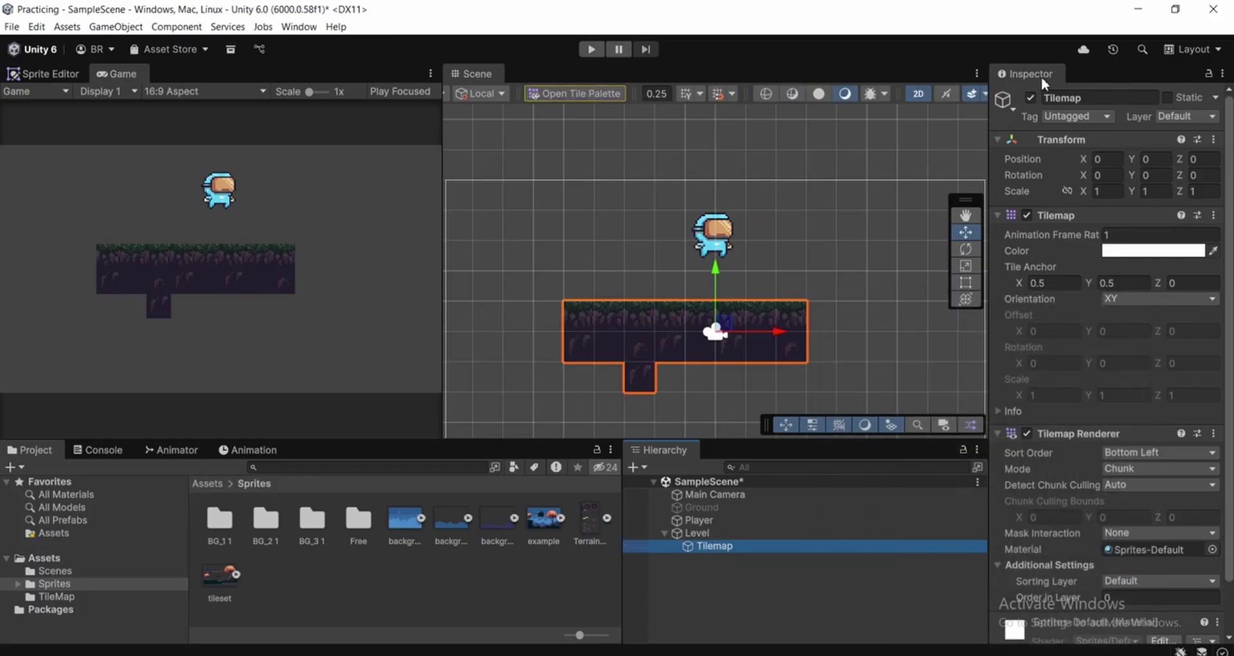
scroll(1121, 344, "down", 2)
scroll(1066, 160, "up", 2)
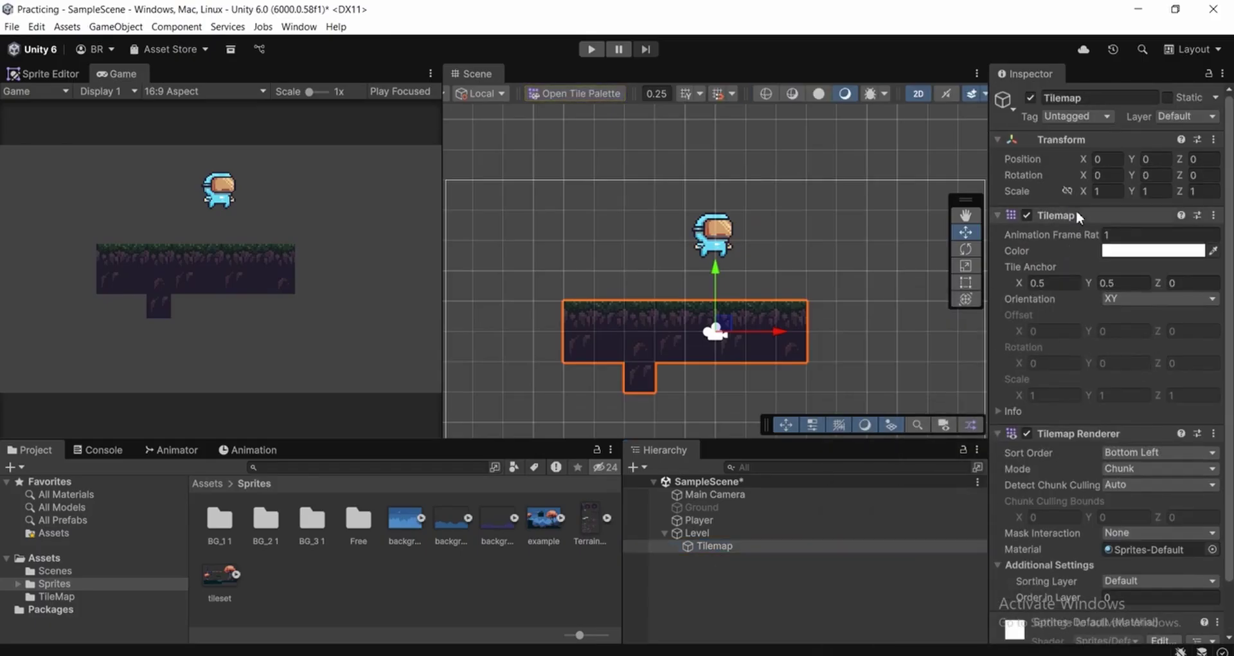
Add a Tilemap Collider 2D component to the Tilemap and collapse its Tilemap and Tilemap Renderer settings
left_click(1077, 213)
left_click(1106, 480)
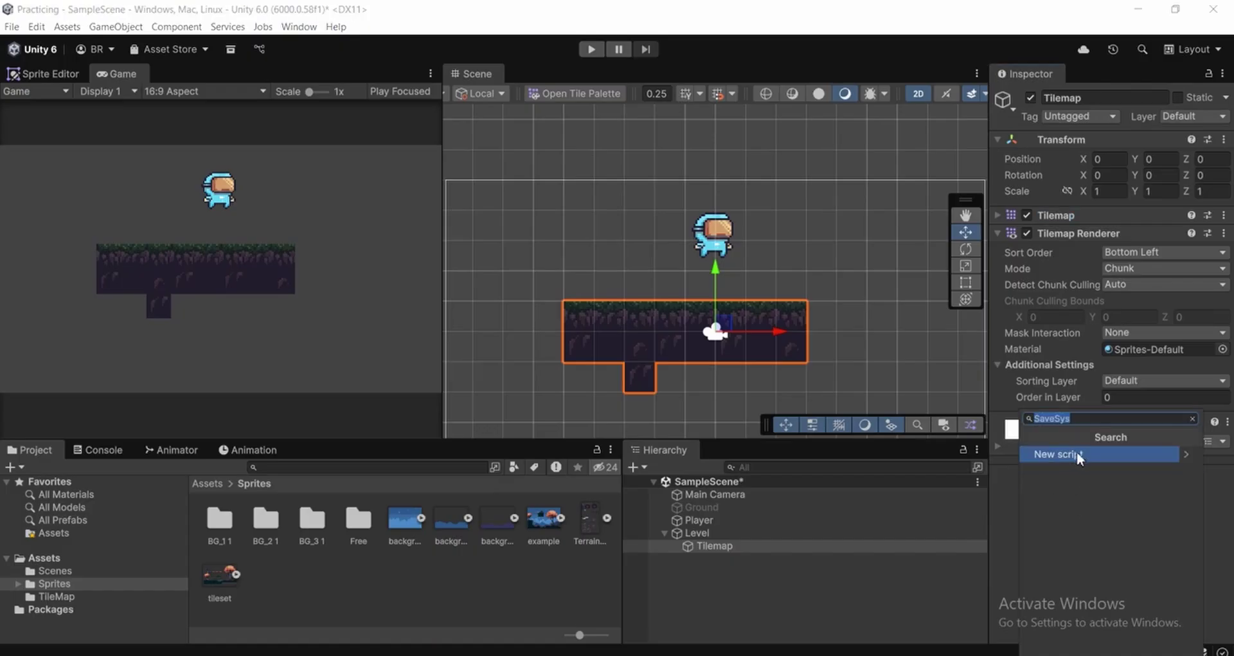
left_click(1192, 419)
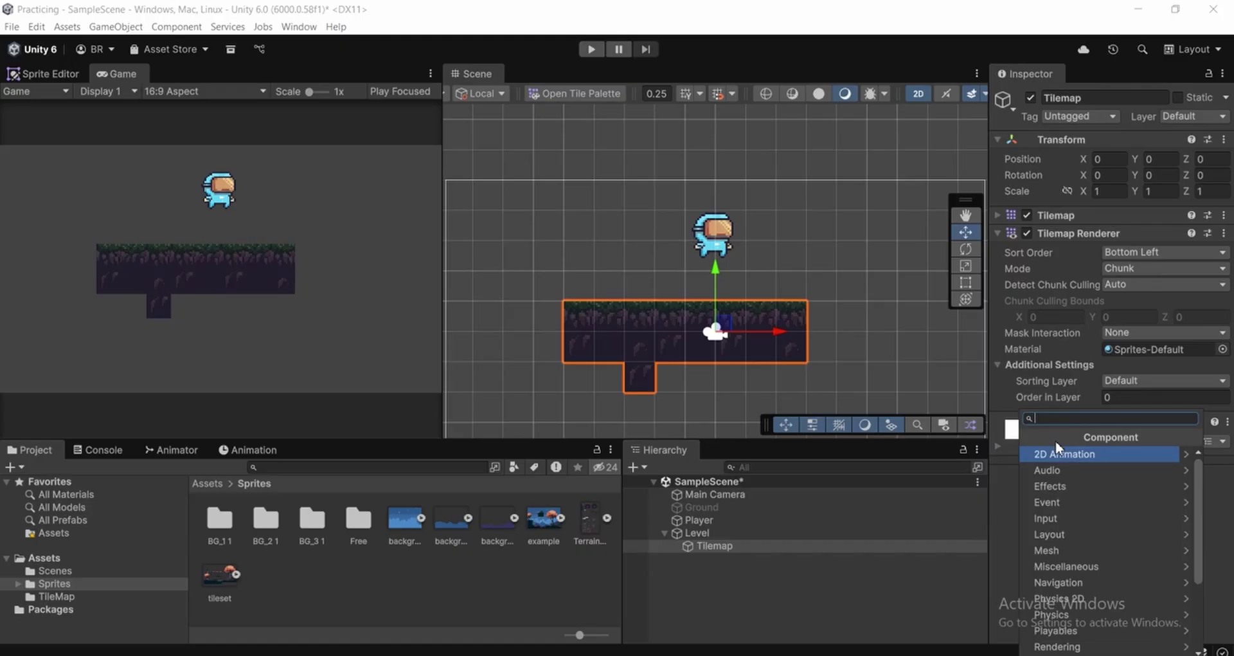
type("Tile")
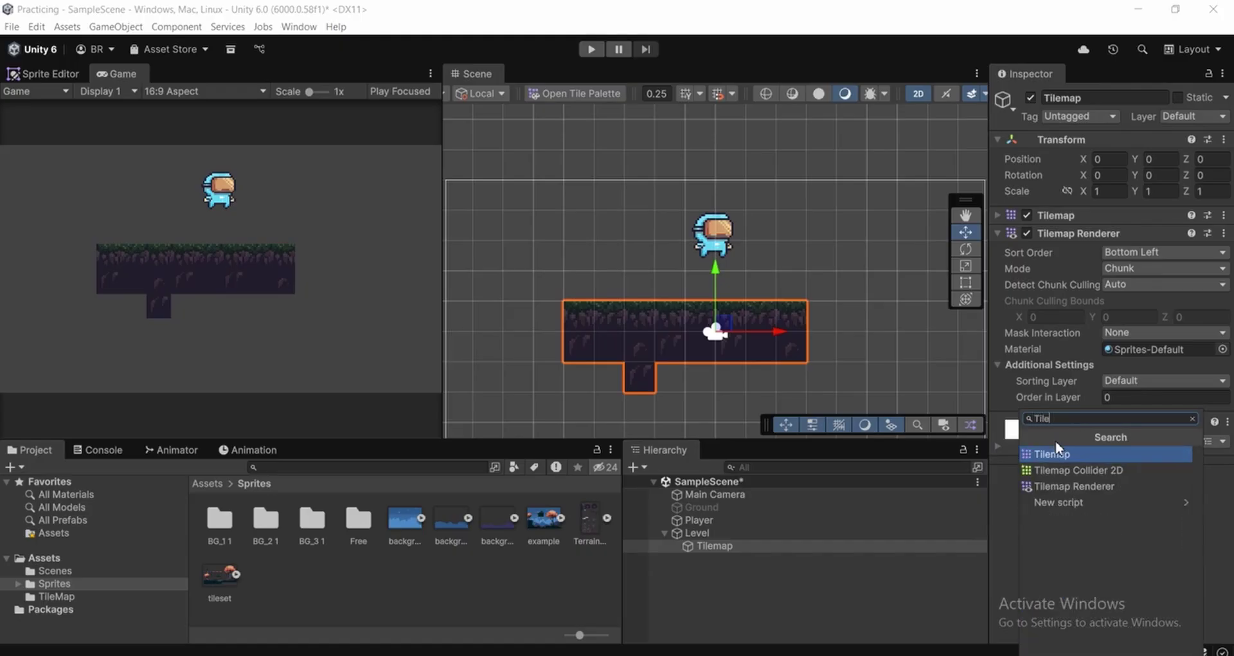
key("Down")
key("Return")
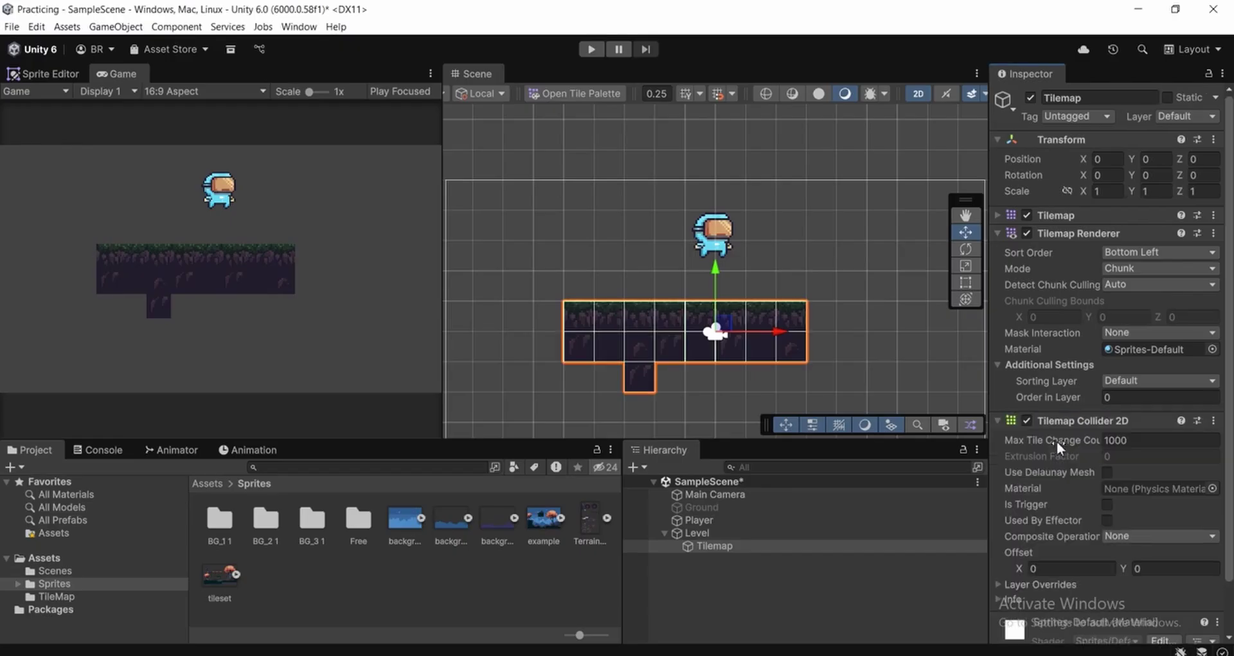
left_click(1073, 234)
Run the game and examine the player's contact with the ground and the collider outlines around the individual tiles
scroll(677, 234, "down", 1)
middle_click_drag(680, 191, 658, 223)
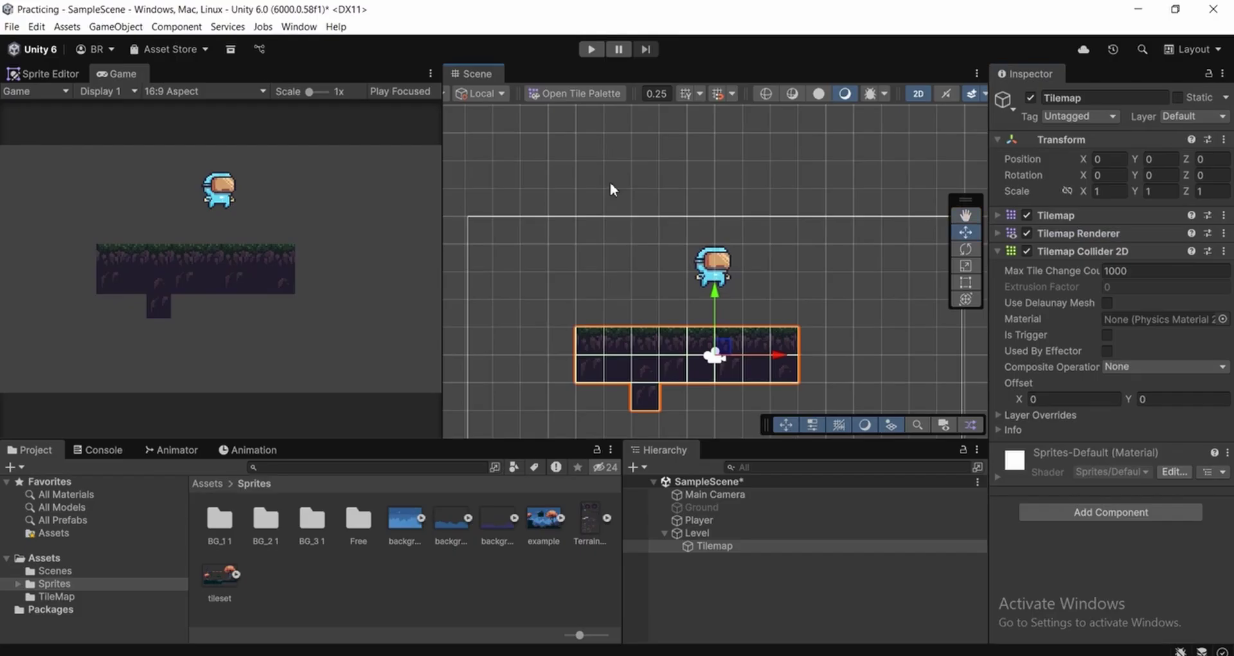
left_click(592, 49)
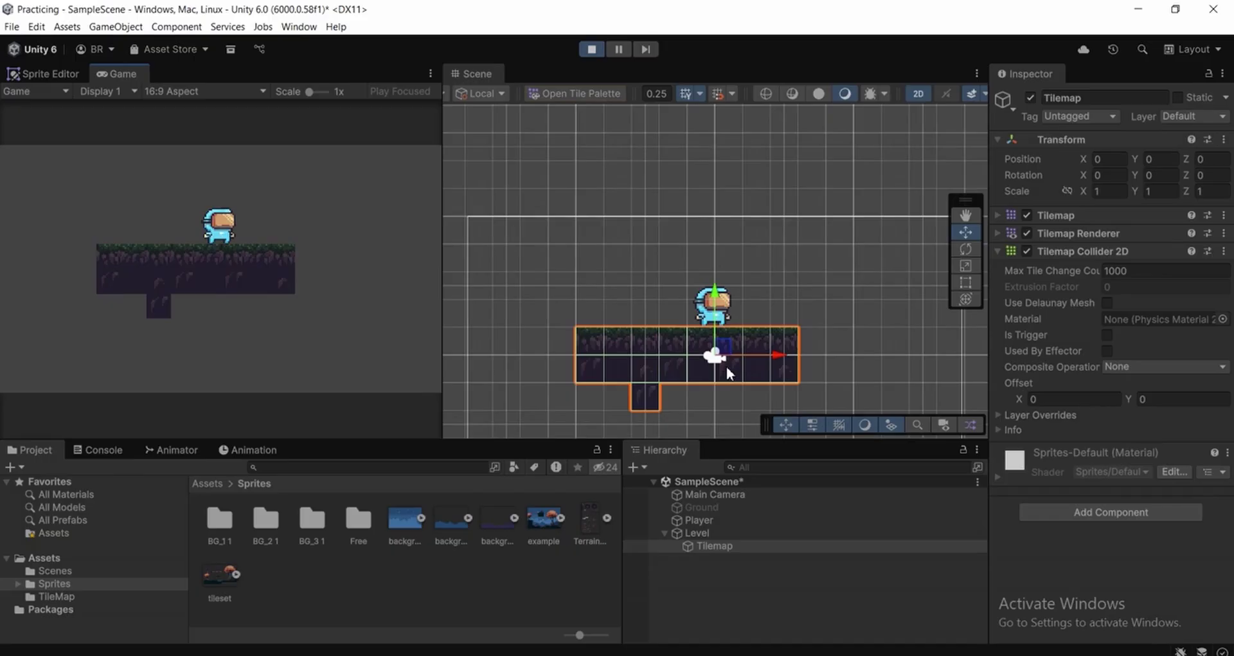
scroll(704, 326, "up", 3)
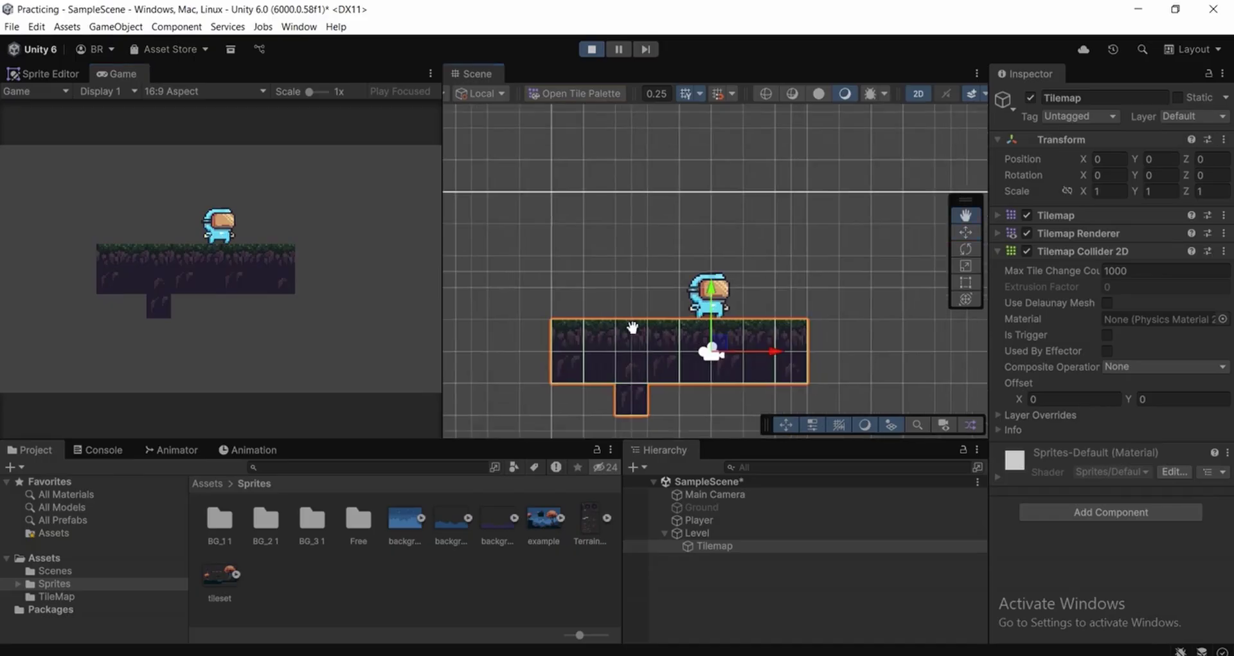
scroll(633, 313, "up", 1)
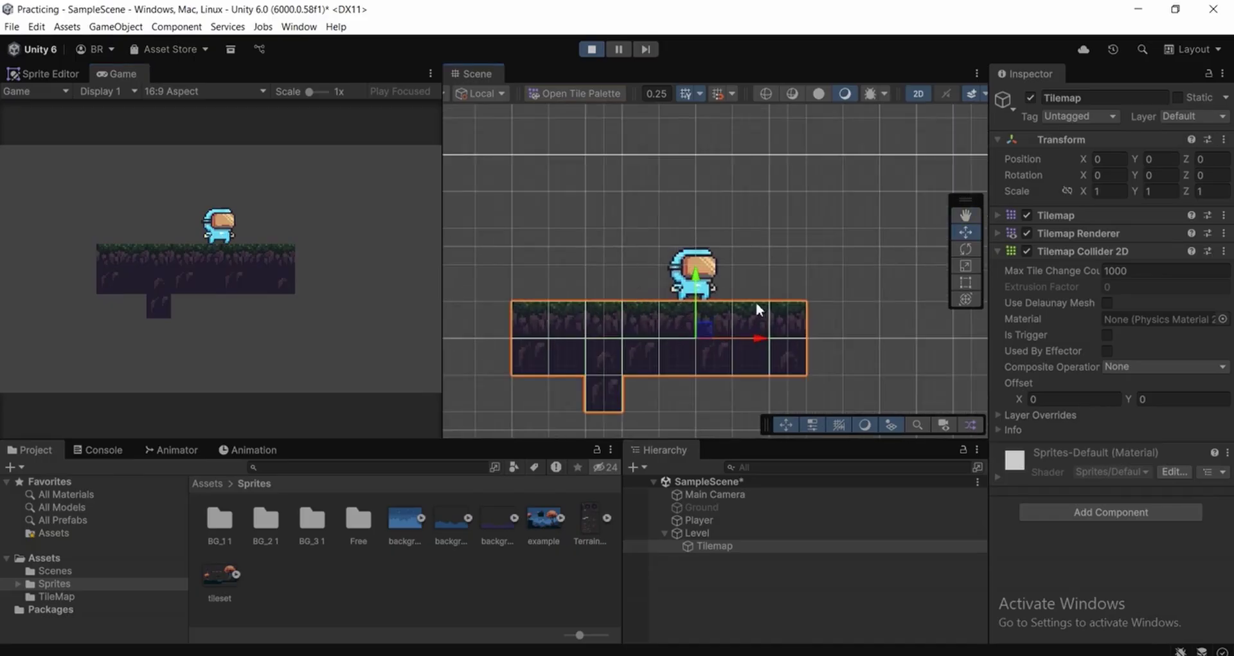
middle_click_drag(736, 305, 753, 302)
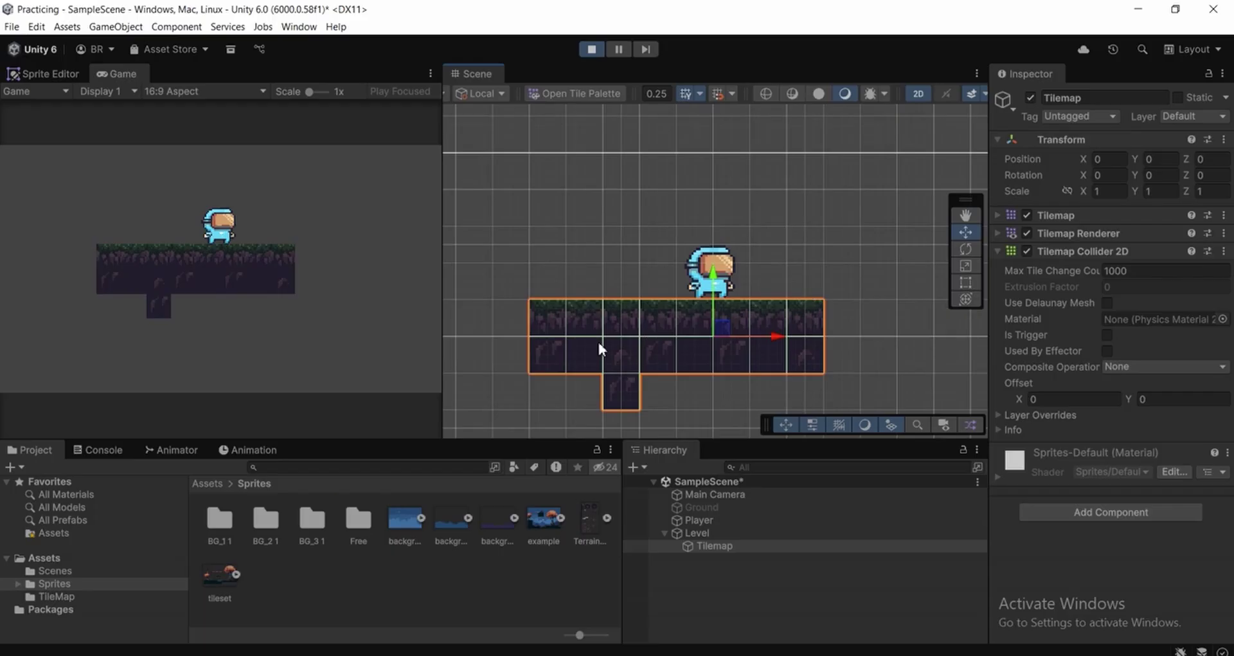
middle_click_drag(581, 323, 599, 321)
scroll(592, 292, "up", 1)
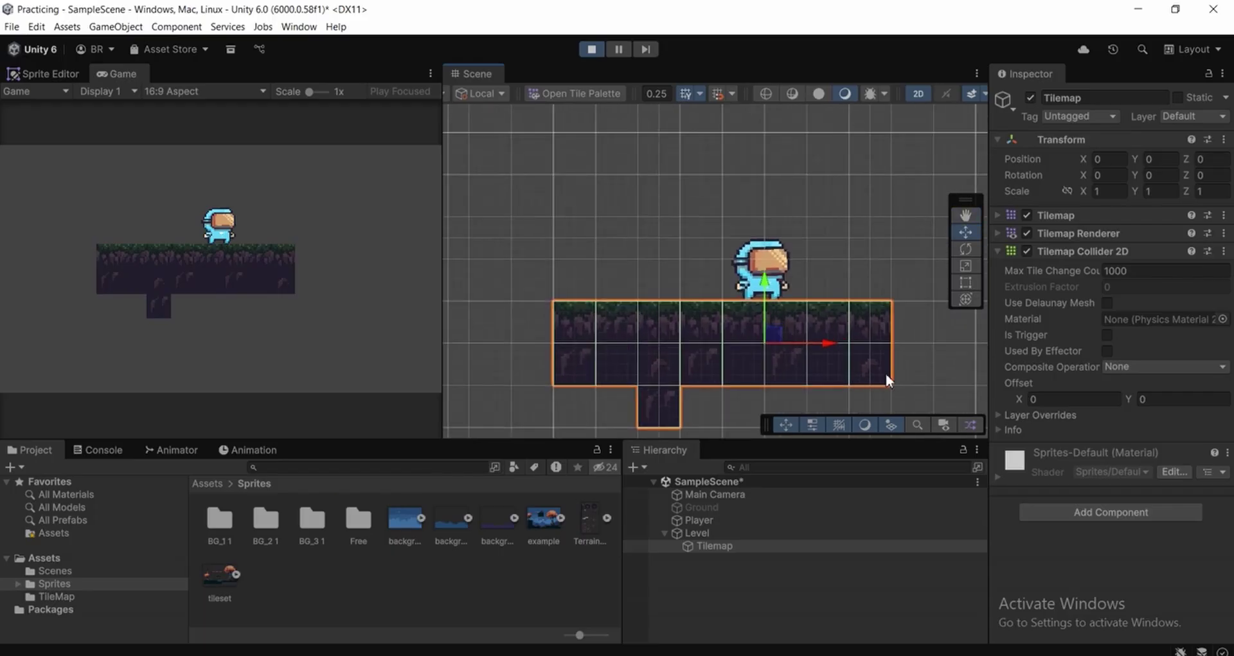
scroll(886, 373, "down", 1)
middle_click_drag(840, 341, 739, 297)
scroll(740, 301, "down", 1)
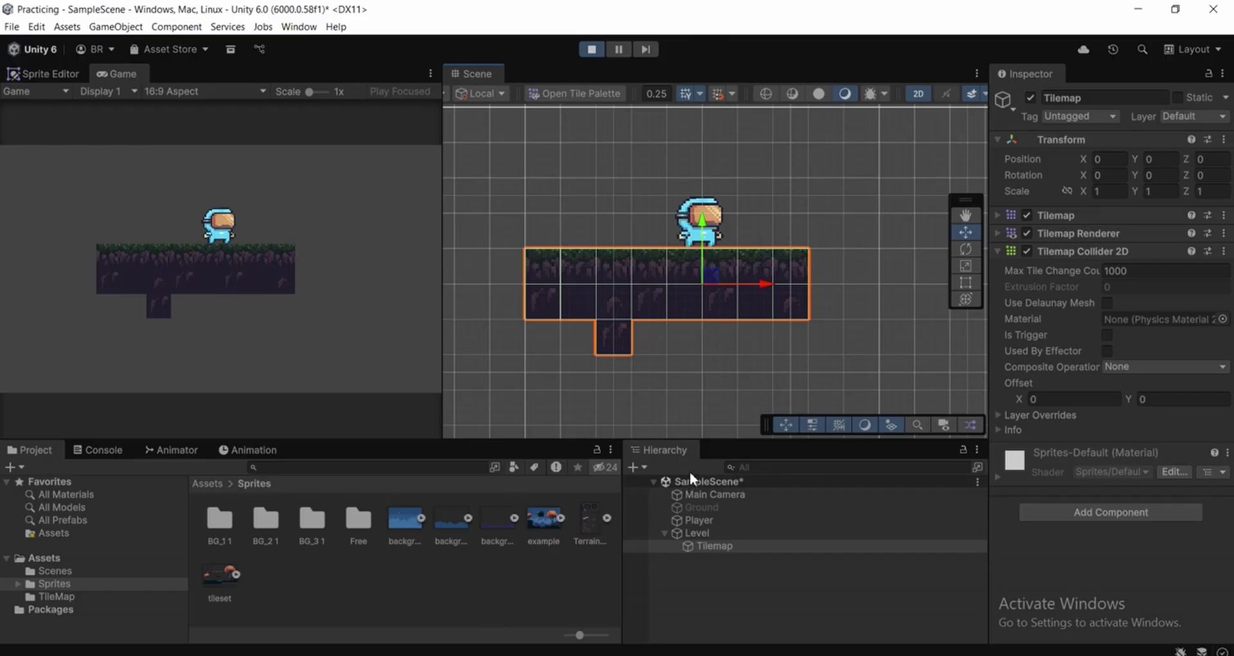
middle_click_drag(732, 303, 727, 320)
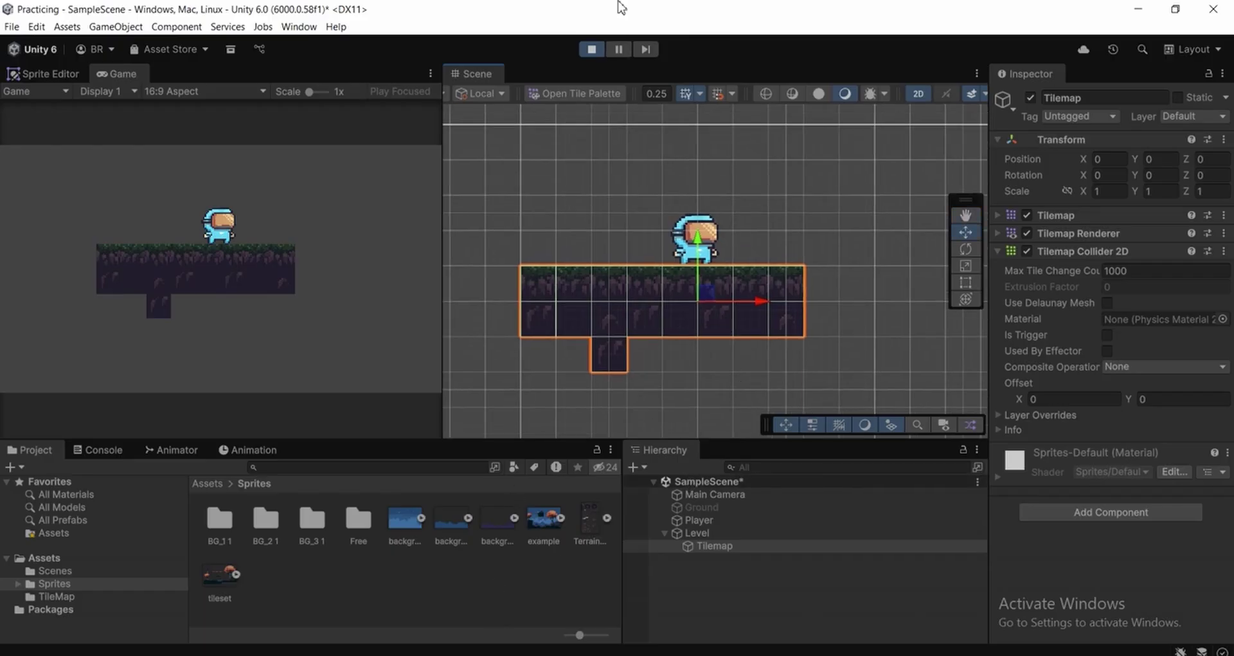
Stop the game and add a Composite Collider 2D component to the Tilemap, collapsing its settings
left_click(591, 50)
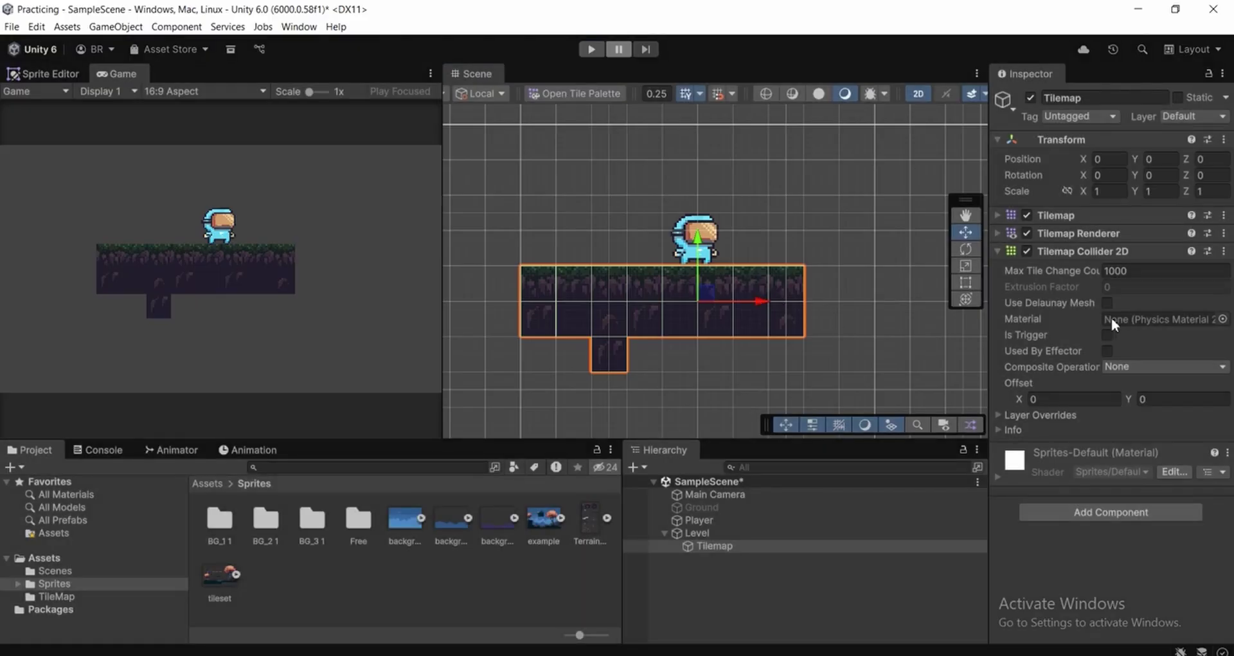
left_click(730, 547)
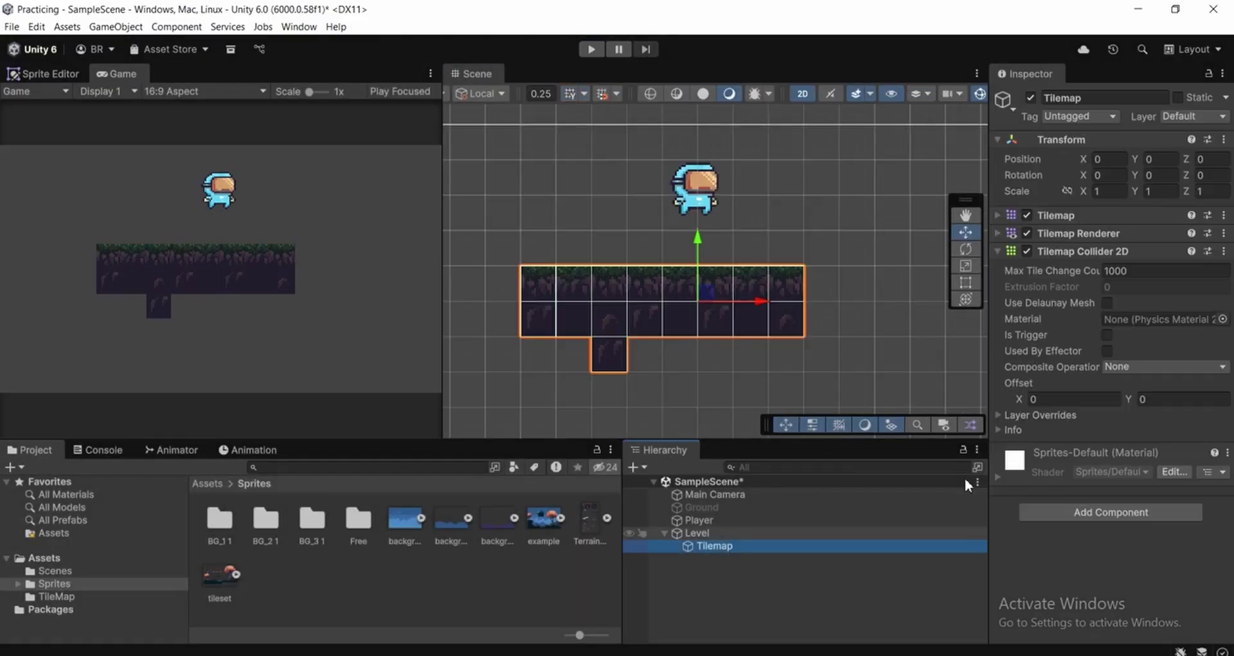
left_click(1072, 251)
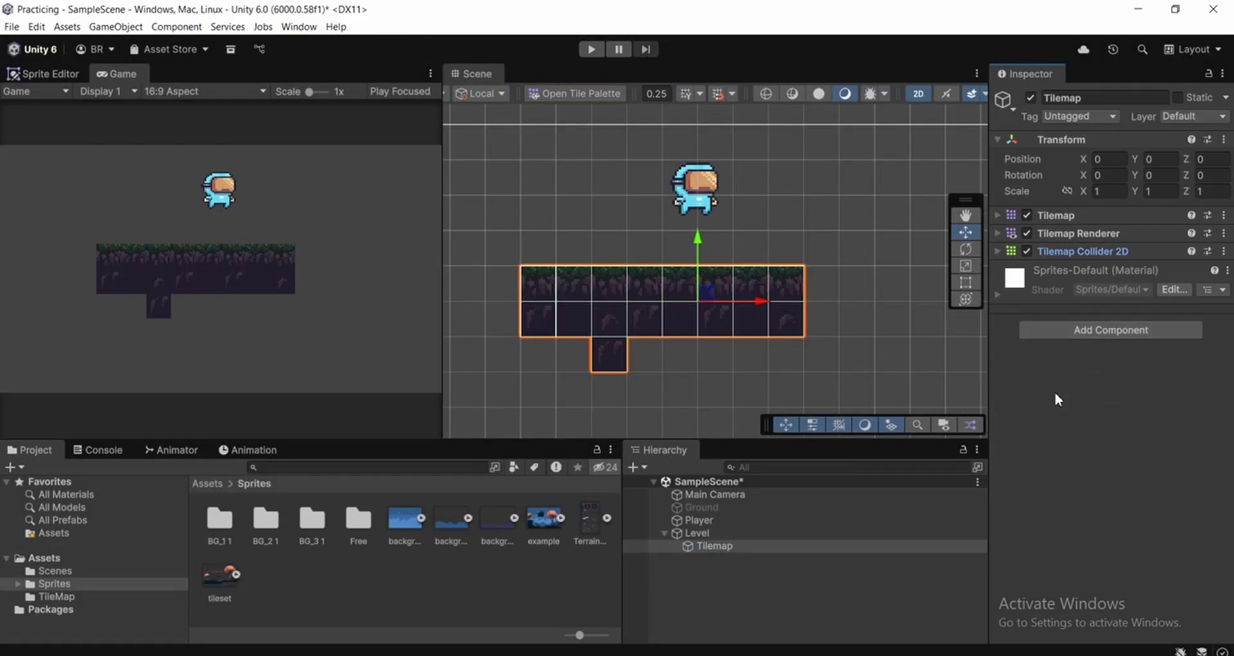
left_click(1079, 331)
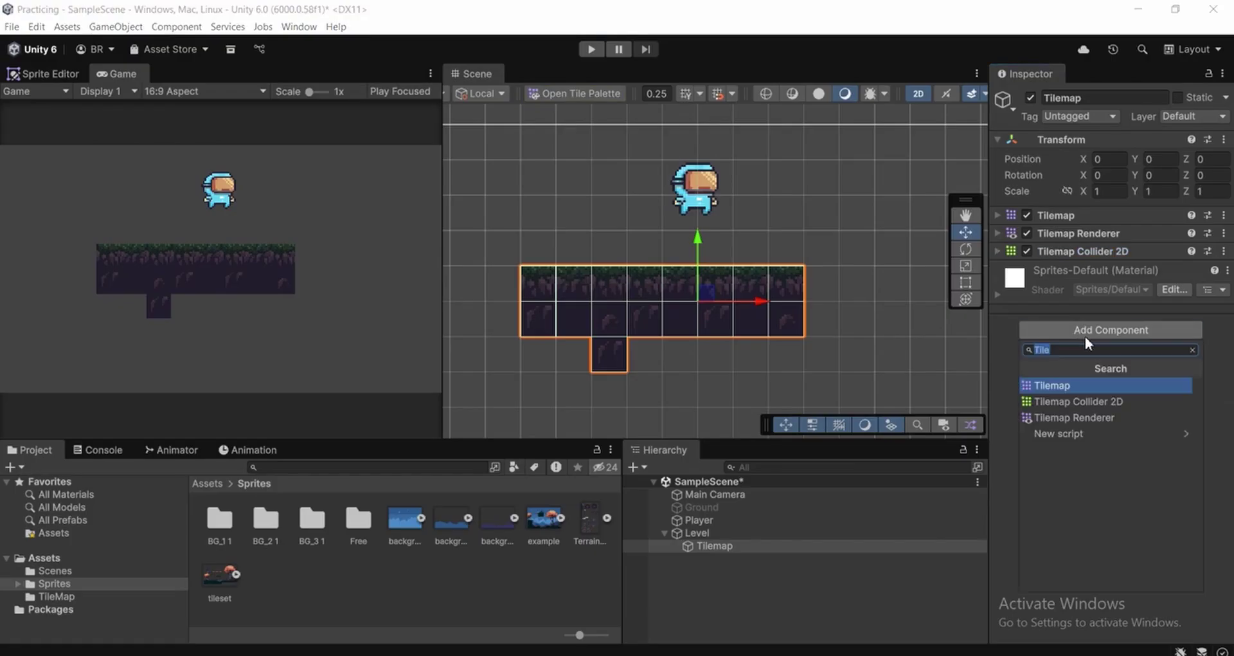
type("Compos")
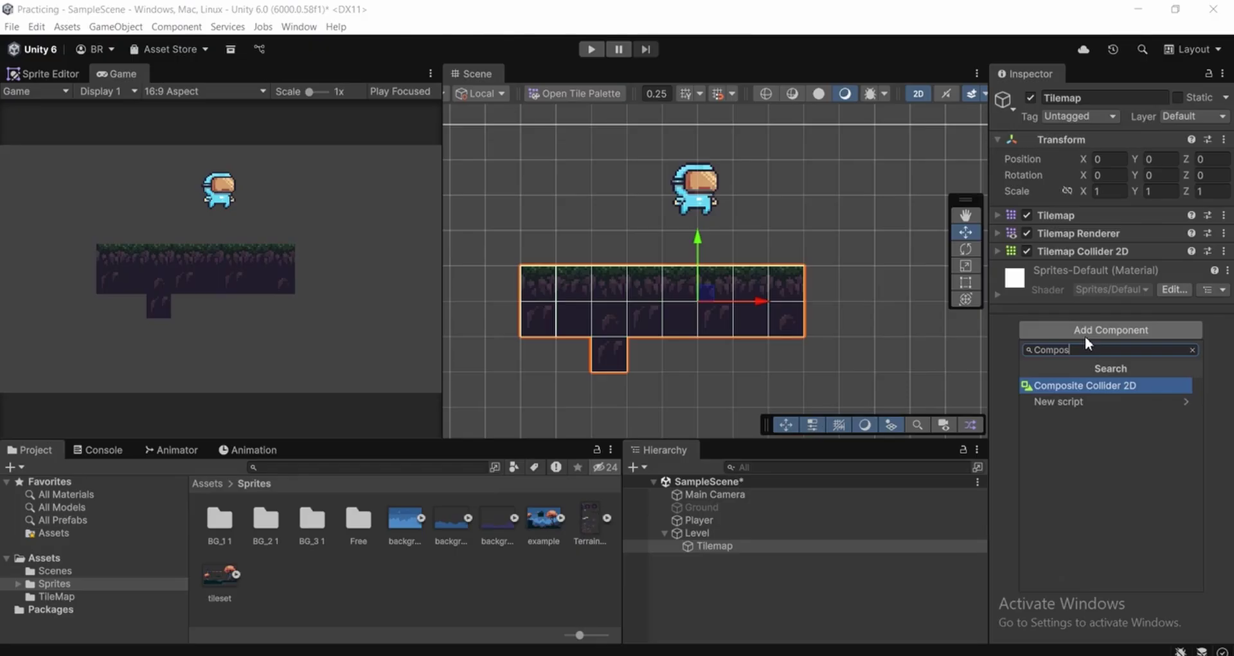
key("Return")
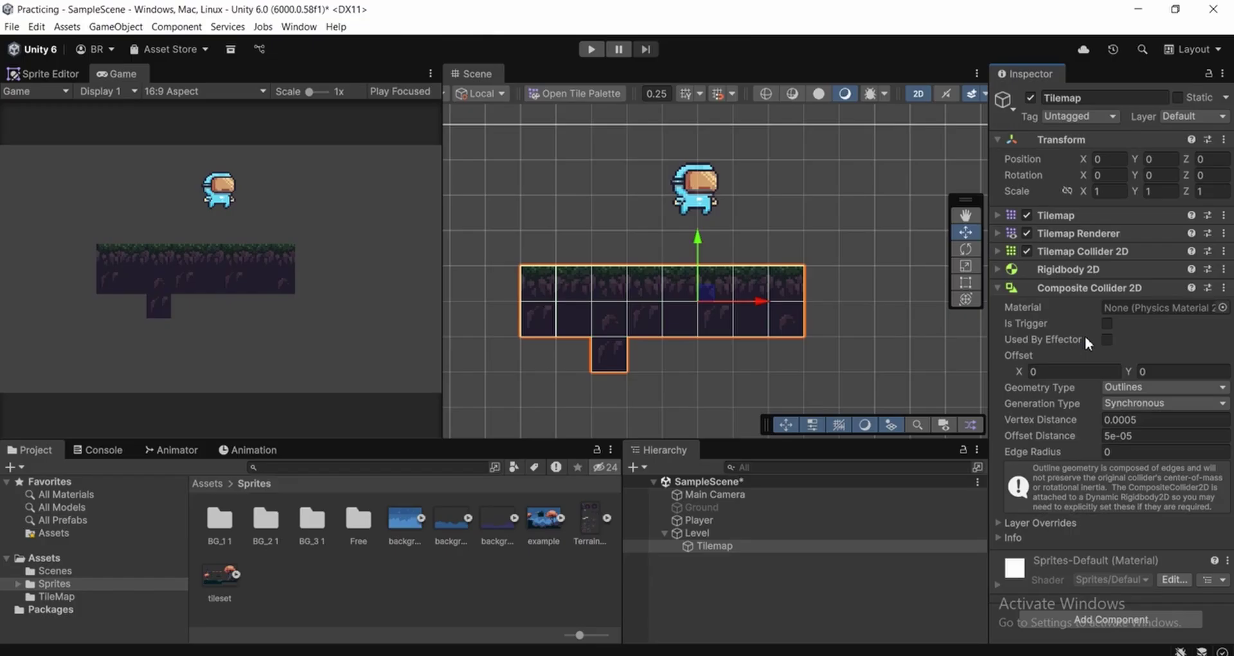
left_click(1062, 289)
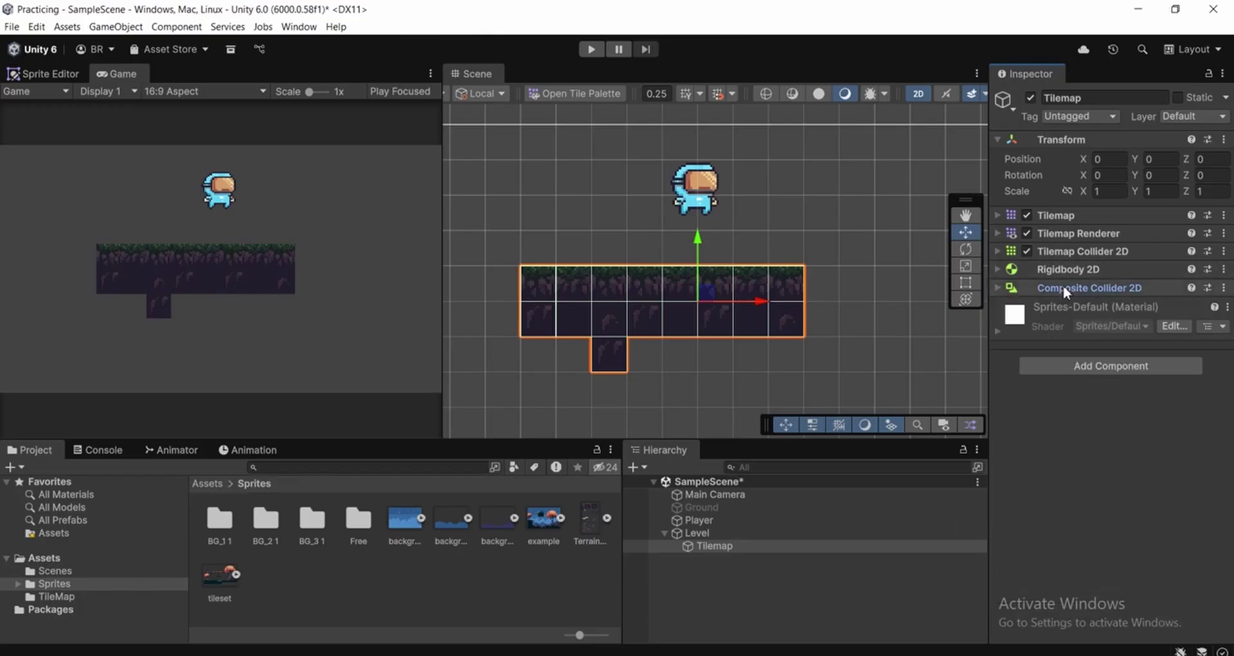
Set the Tilemap's Rigidbody 2D to body type Kinematic, collision detection Continuous and interpolation Interpolate
left_click(1067, 269)
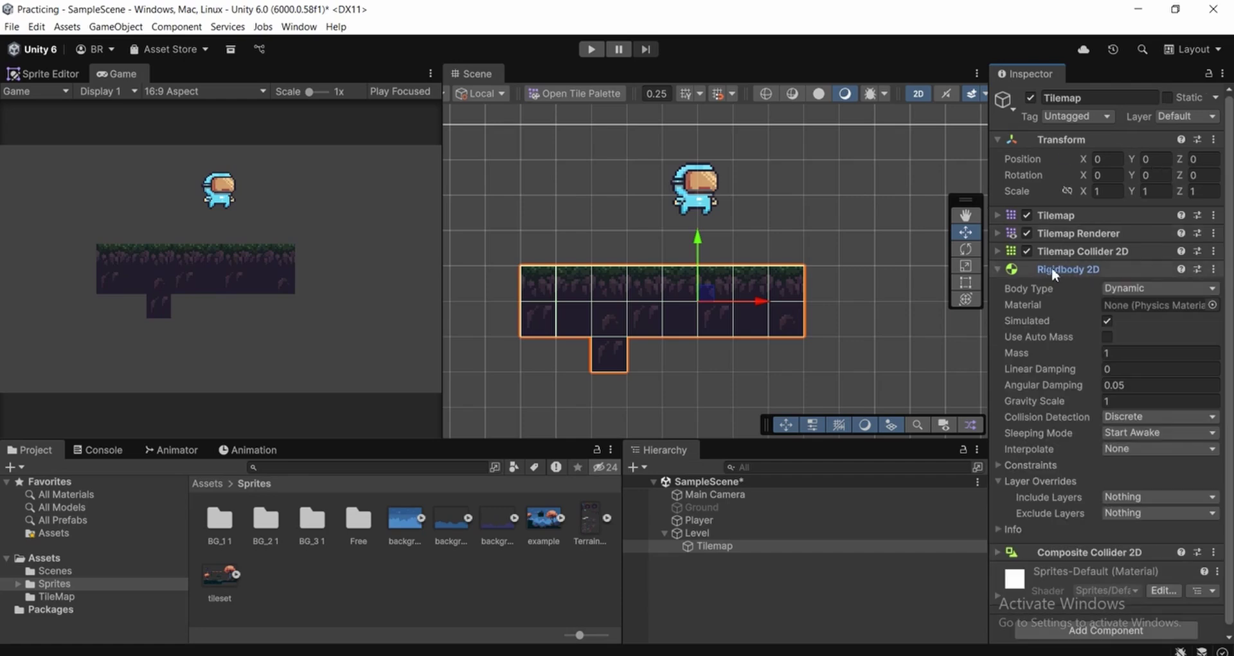
left_click(1114, 288)
left_click(1114, 324)
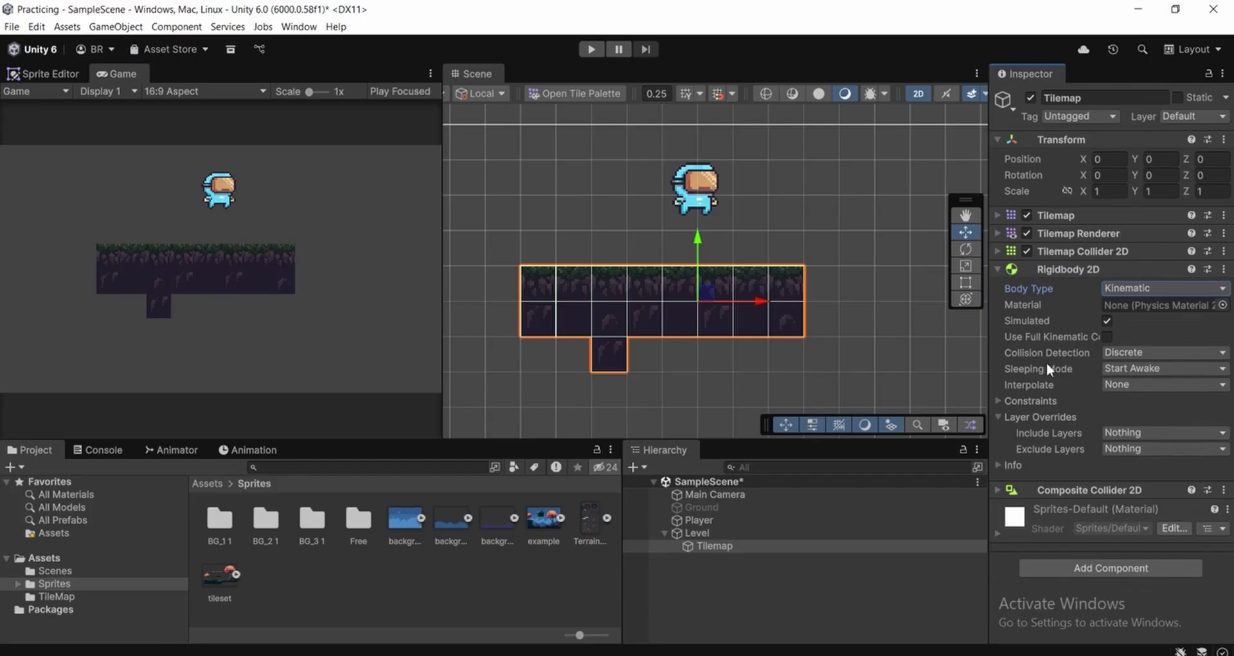
left_click(1129, 355)
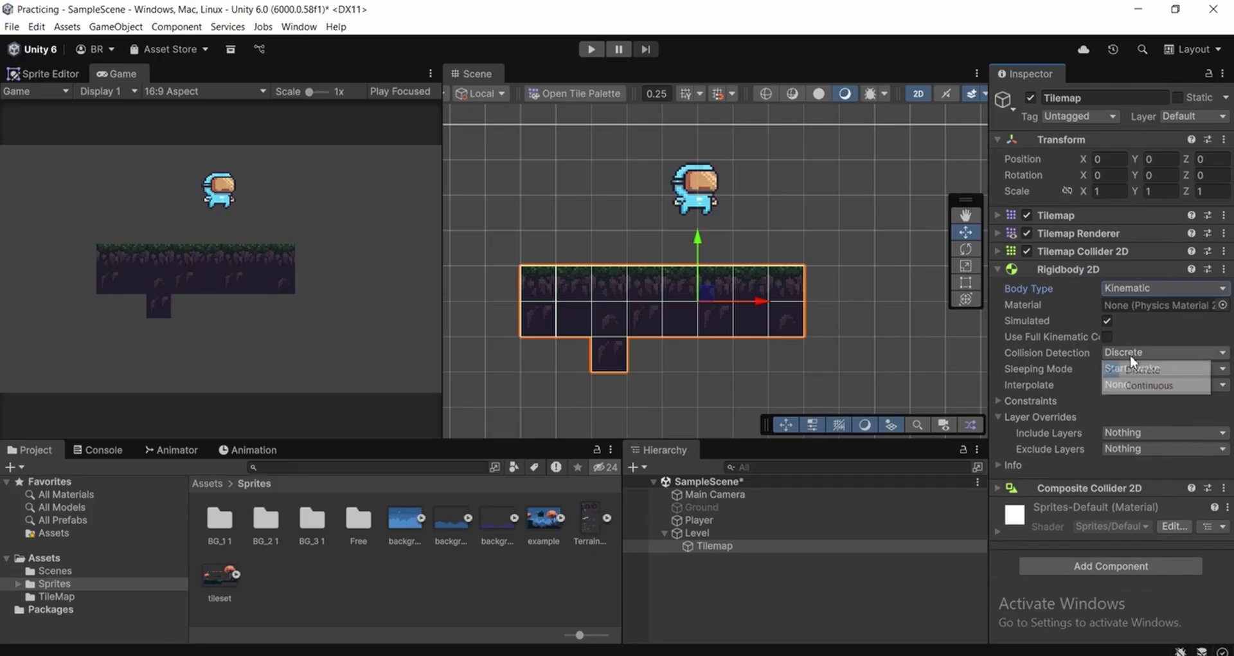
left_click(1135, 388)
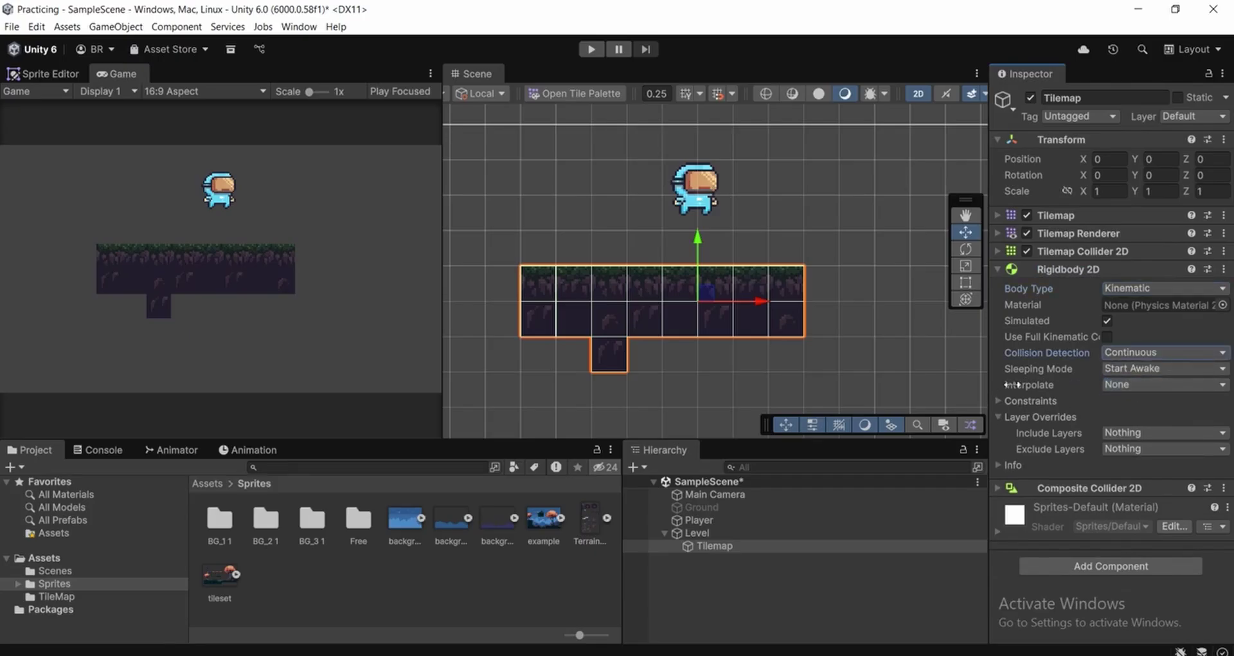
left_click(1117, 384)
left_click(1125, 419)
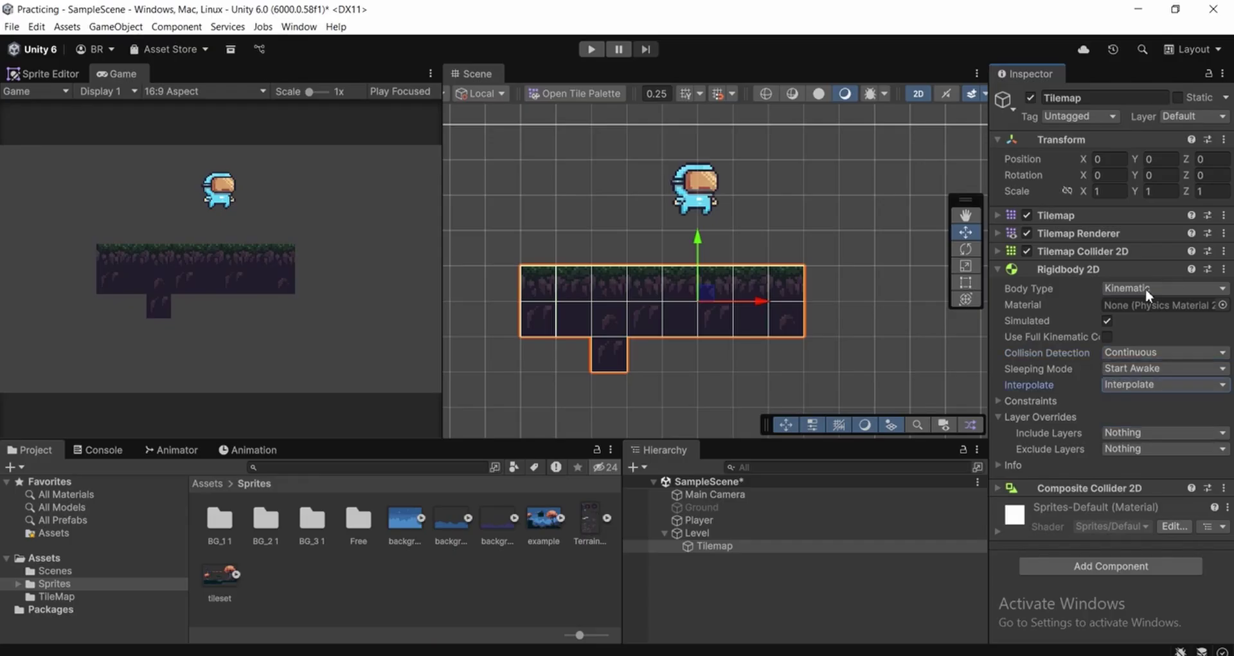
left_click(1070, 271)
Set the Composite Operation of the Tilemap Collider 2D to Merge
left_click(1110, 247)
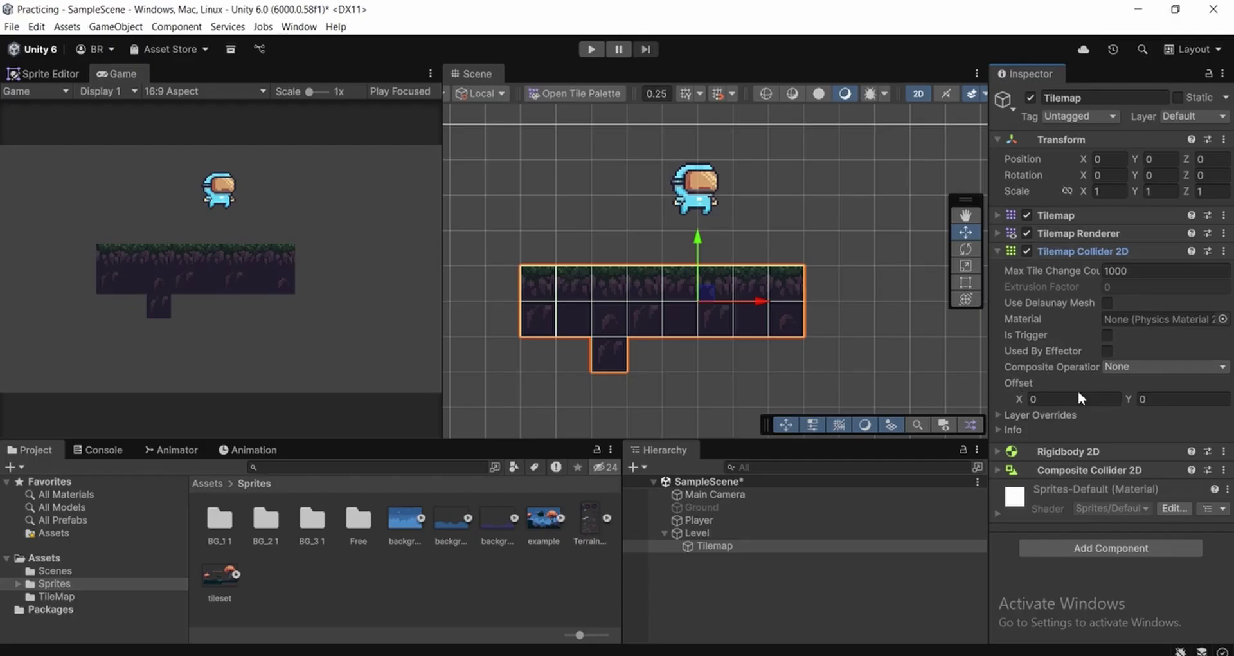
left_click(1132, 366)
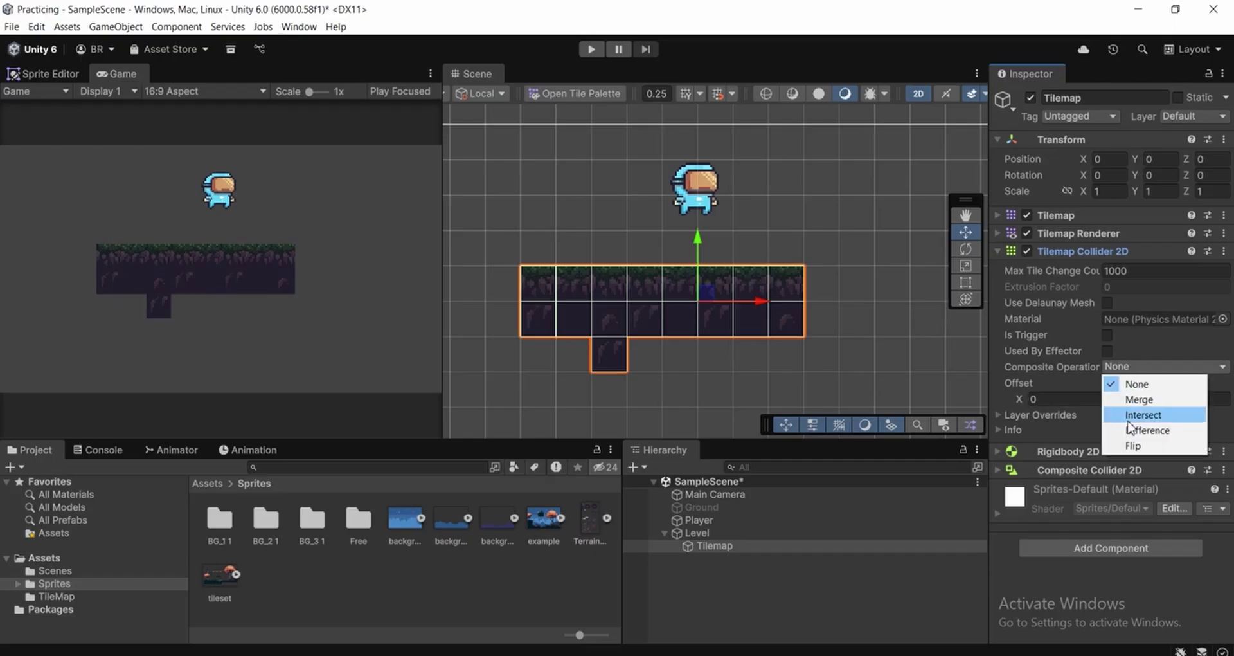
left_click(1133, 400)
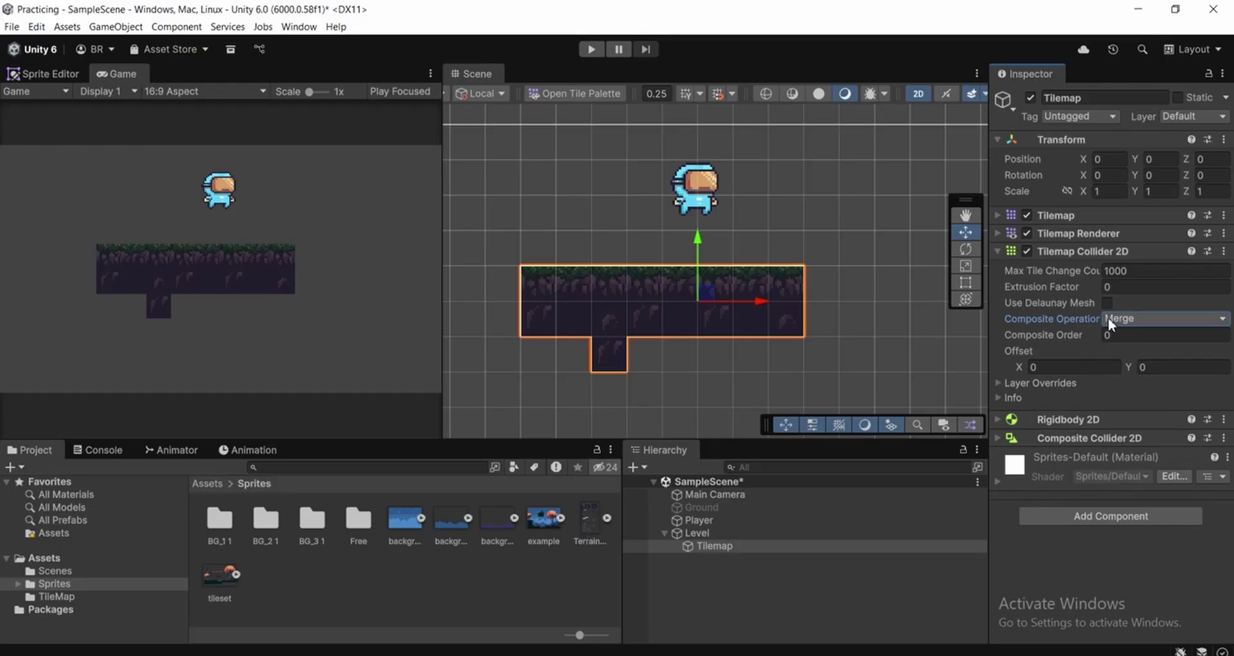
Examine the collider outline around the whole painted ground in the scene
middle_click_drag(622, 297, 641, 297)
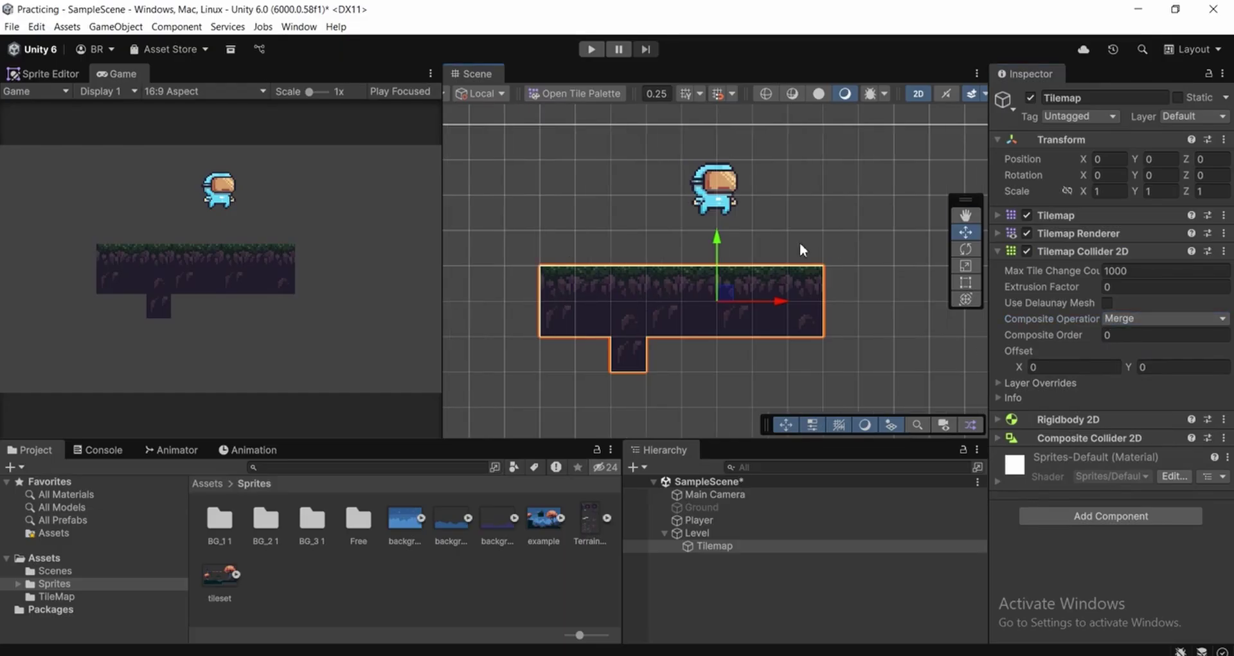
scroll(530, 319, "up", 2)
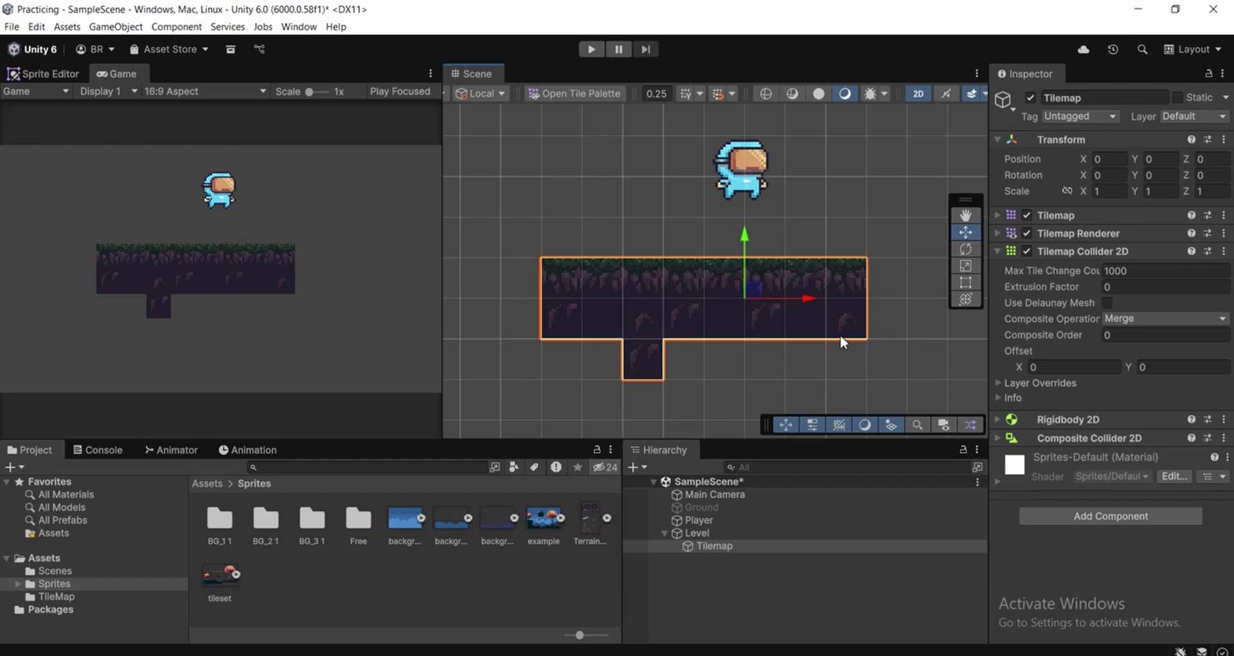
scroll(794, 287, "down", 4)
middle_click_drag(738, 345, 721, 347)
scroll(619, 263, "up", 1)
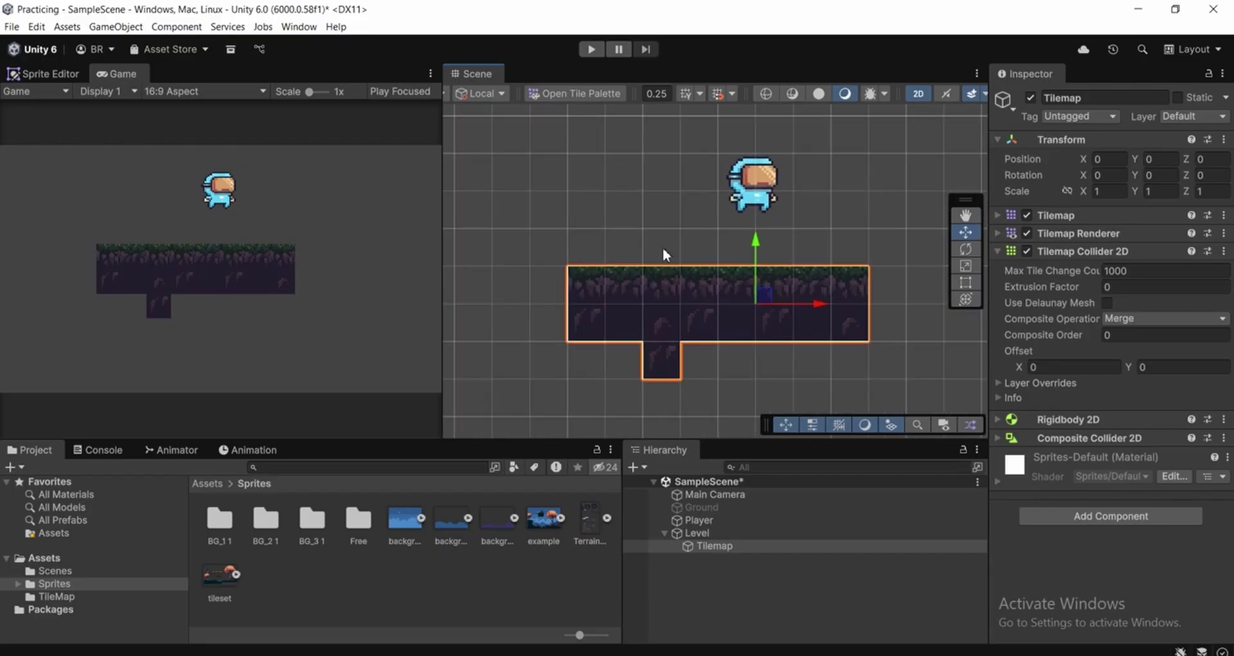
scroll(848, 304, "down", 1)
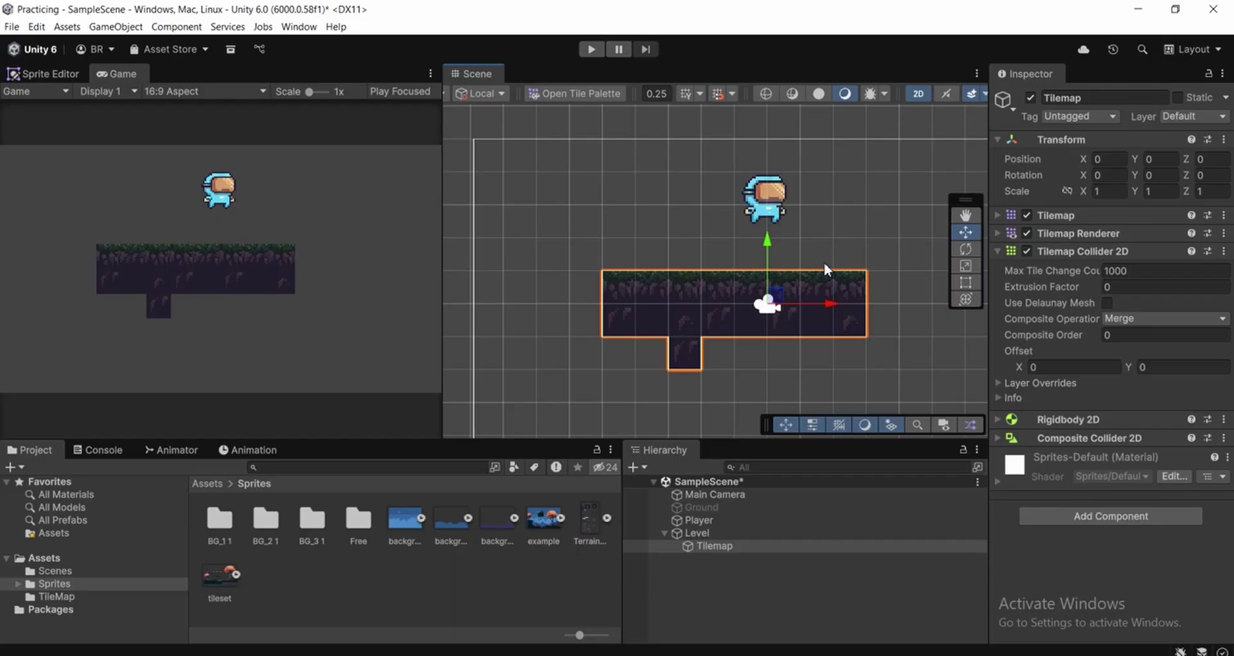
scroll(824, 263, "down", 1)
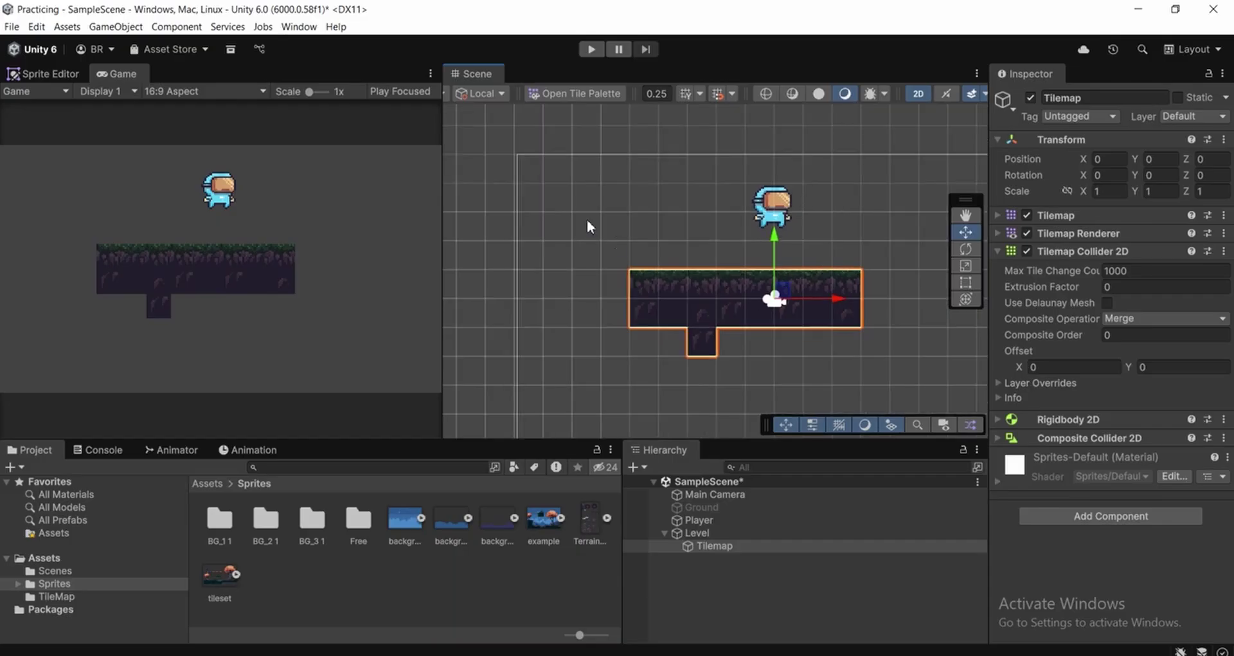
middle_click_drag(771, 217, 685, 232)
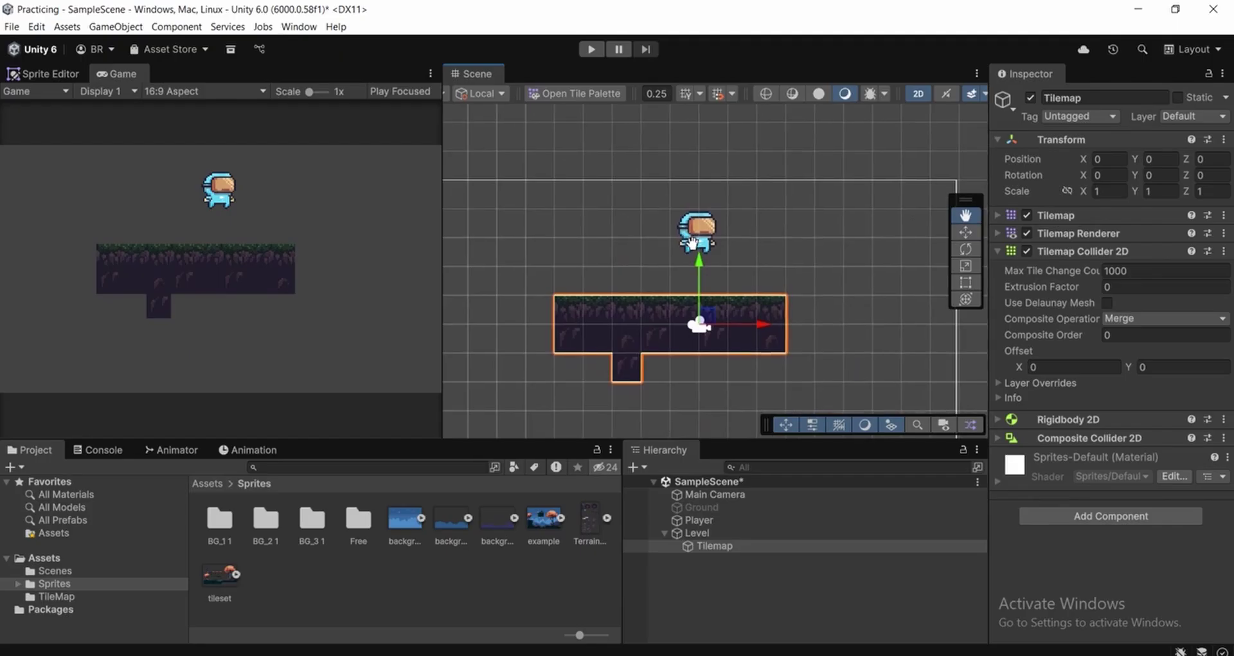
Rename the Tilemap object under Level as Ground_Tiles
left_click(710, 568)
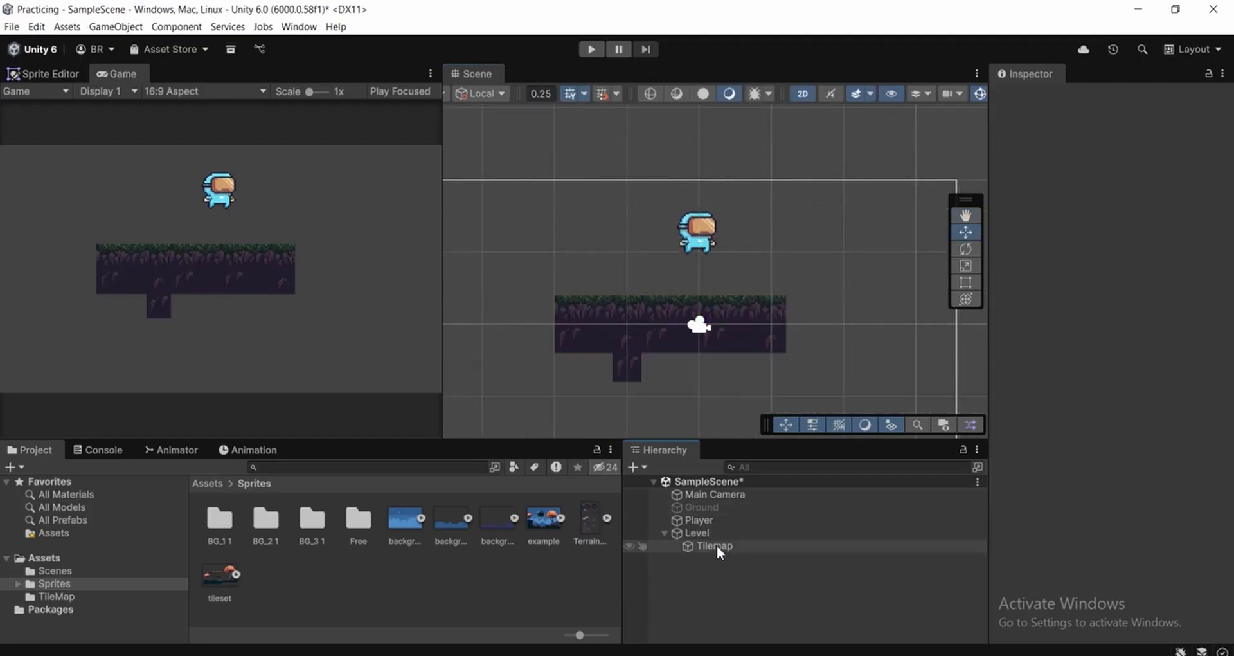
left_click(716, 545)
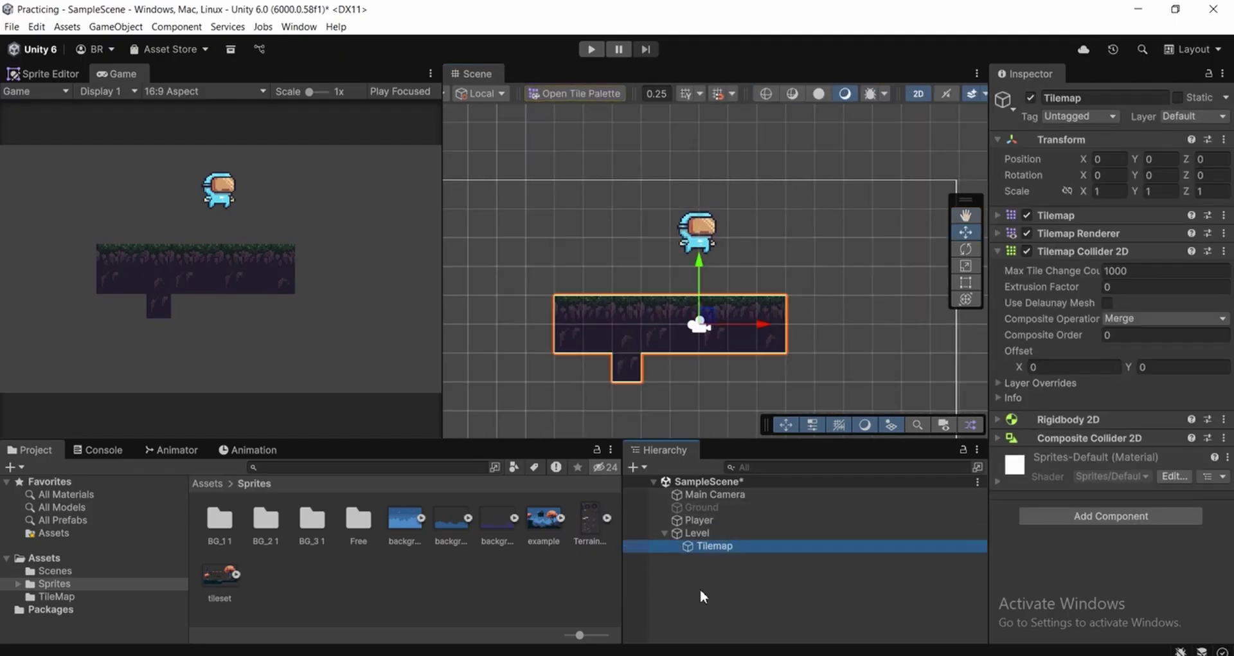
left_click(718, 545, "ctrl")
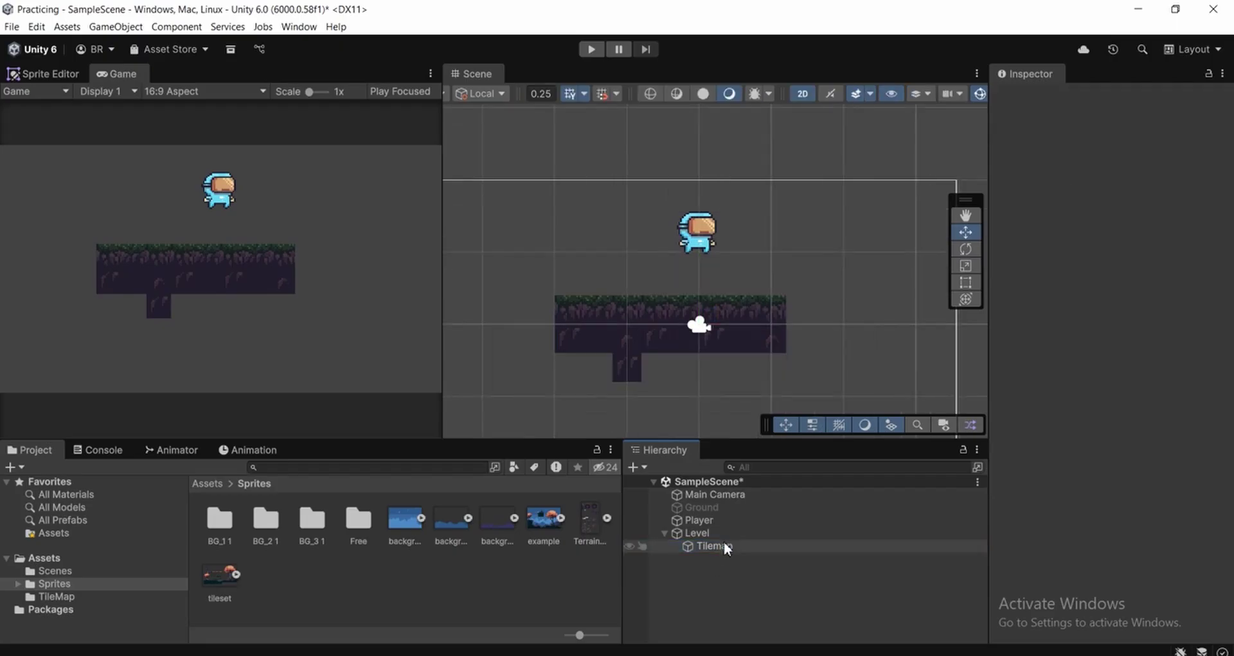
left_click(724, 544)
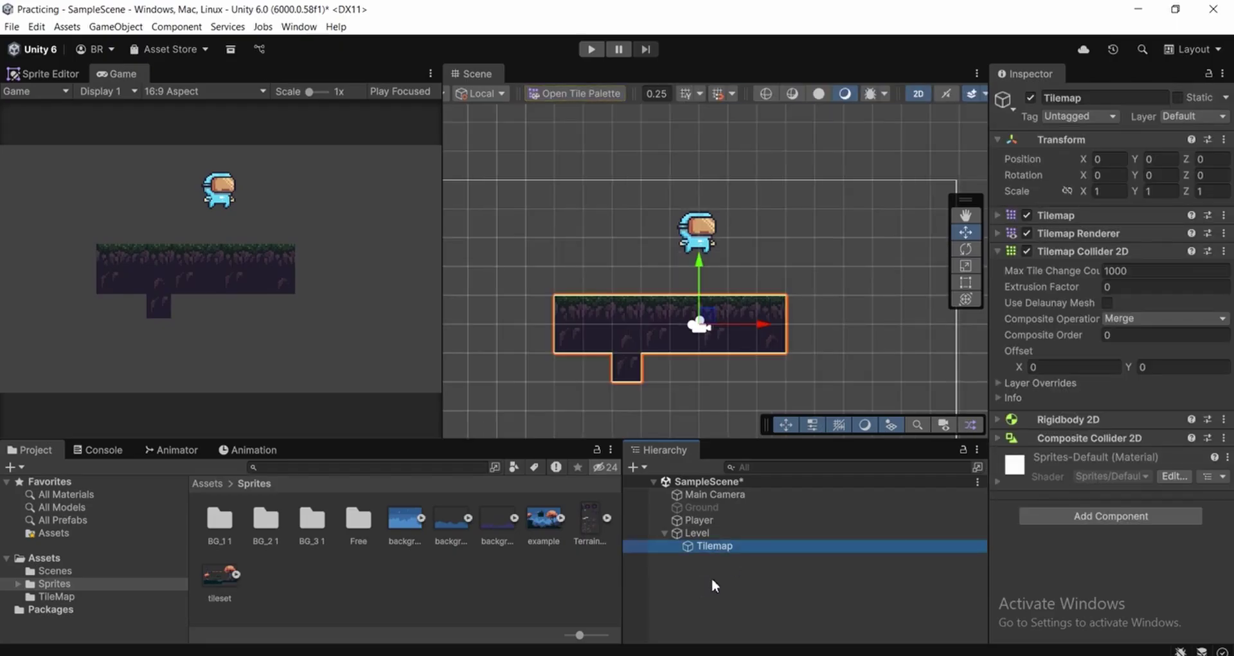
left_click(1073, 98)
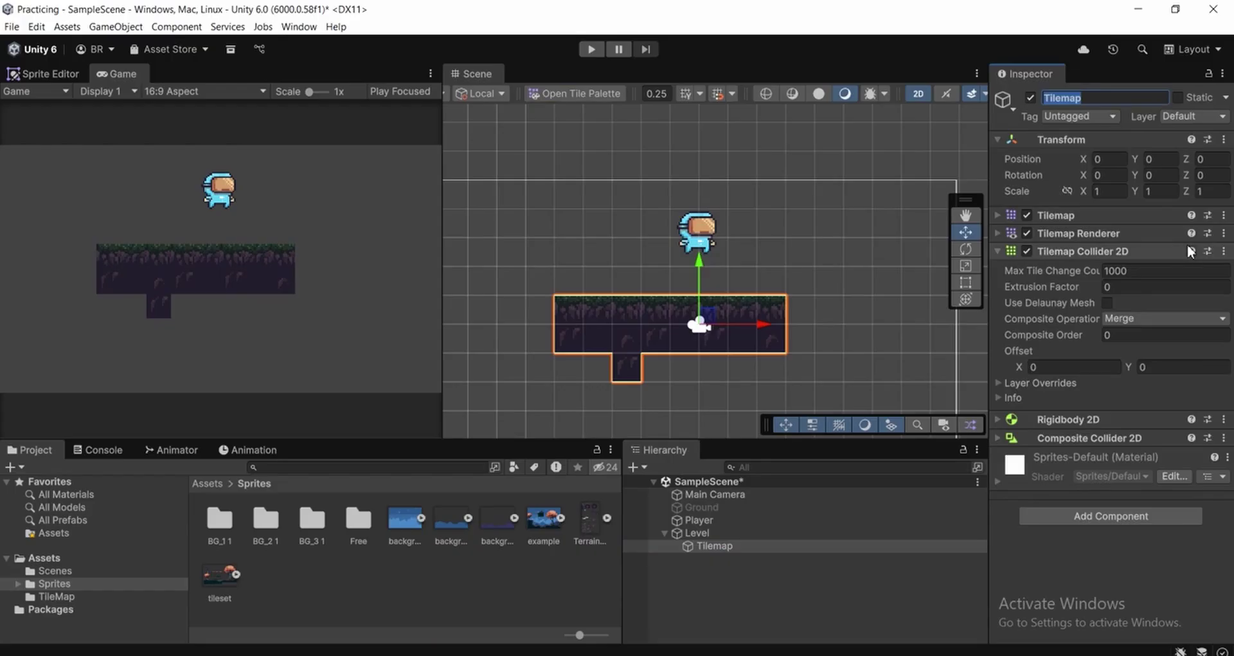
type("Ground_Tiles")
key("Return")
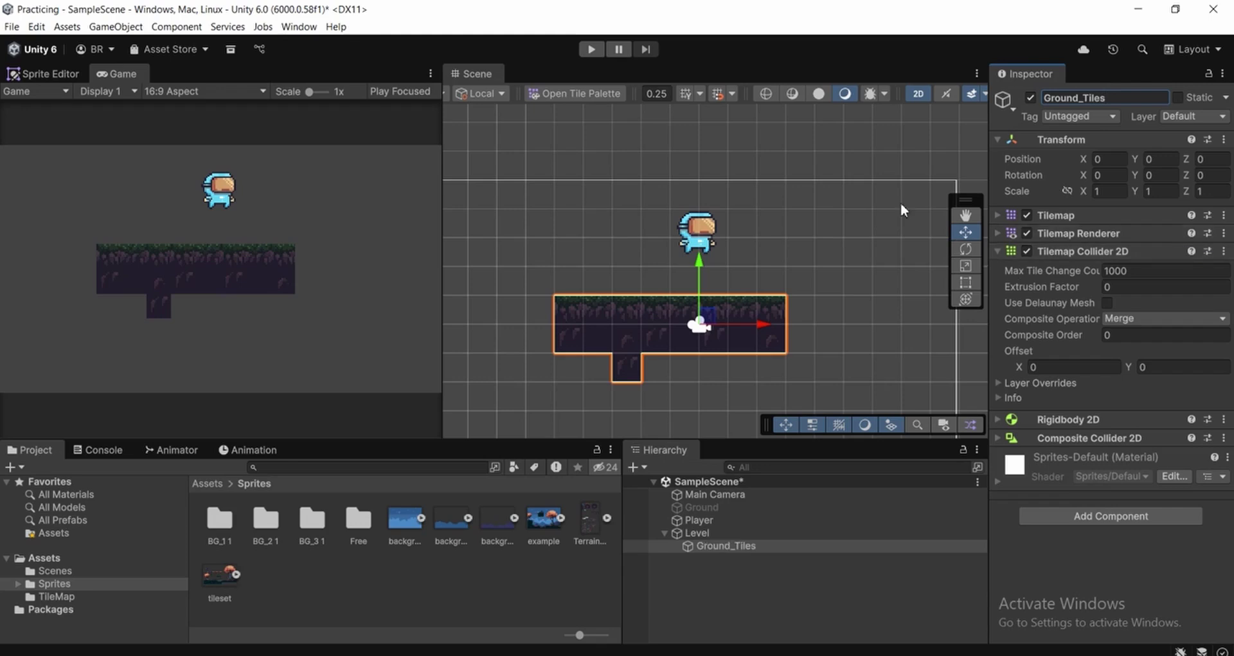
Open the Tile Palette, pick a 3-by-2 grass-topped block and paint it onto the ground's left end, undoing the extra stamp
scroll(657, 403, "down", 3)
scroll(643, 309, "up", 3)
middle_click_drag(629, 230, 650, 211)
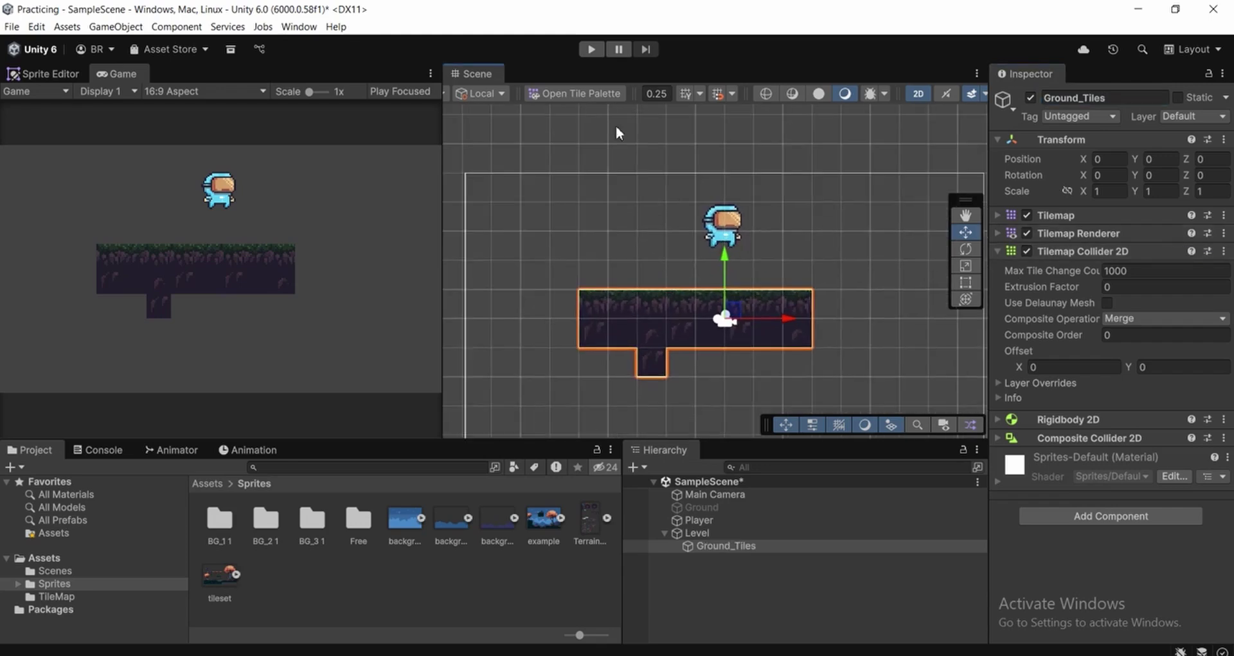
left_click(578, 93)
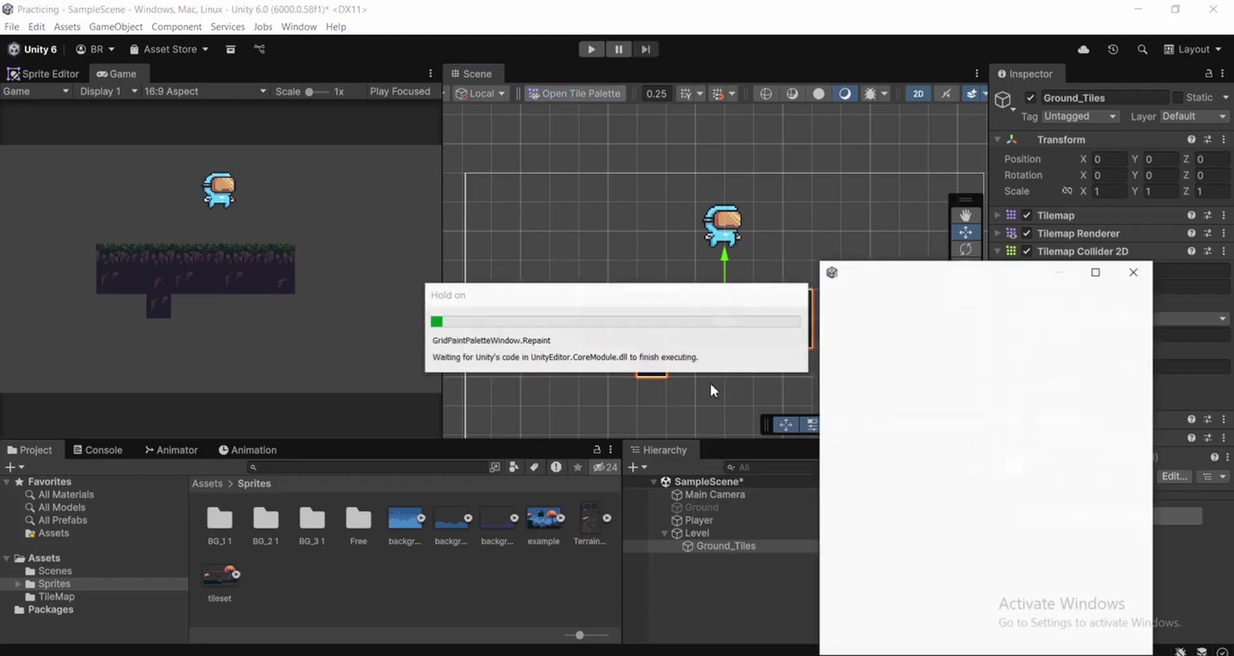
scroll(981, 474, "down", 1)
left_click_drag(908, 410, 992, 437)
left_click_drag(929, 398, 984, 440)
left_click(572, 336)
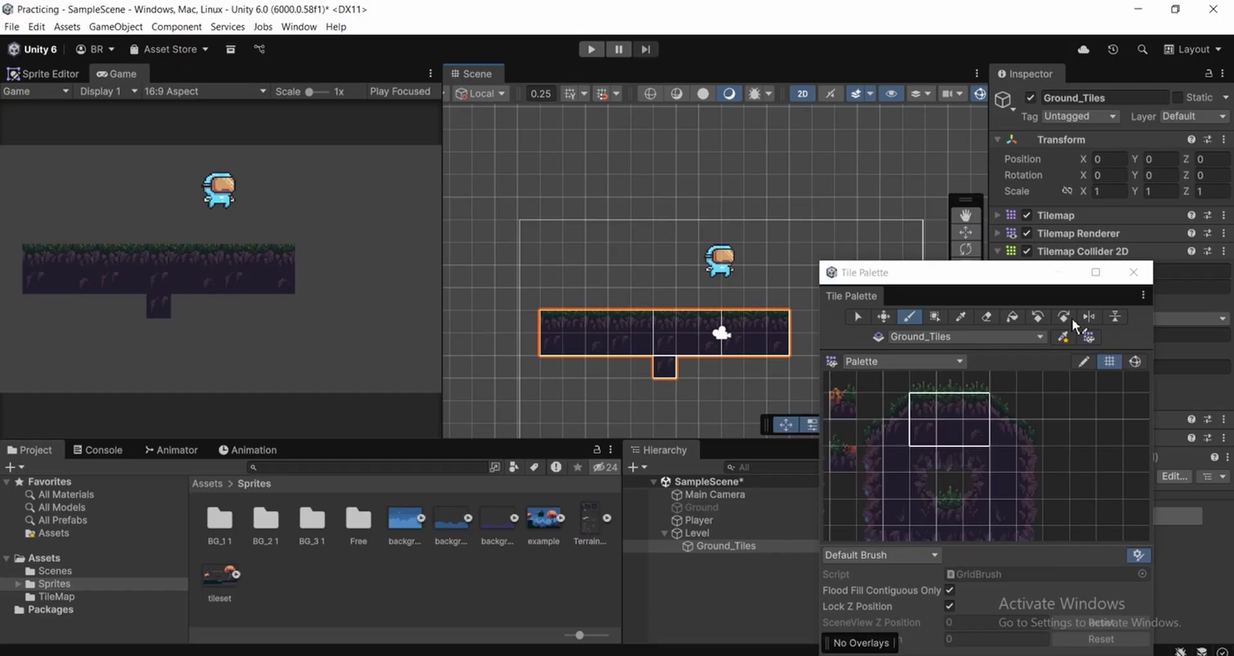
left_click(604, 315)
key("ctrl+z")
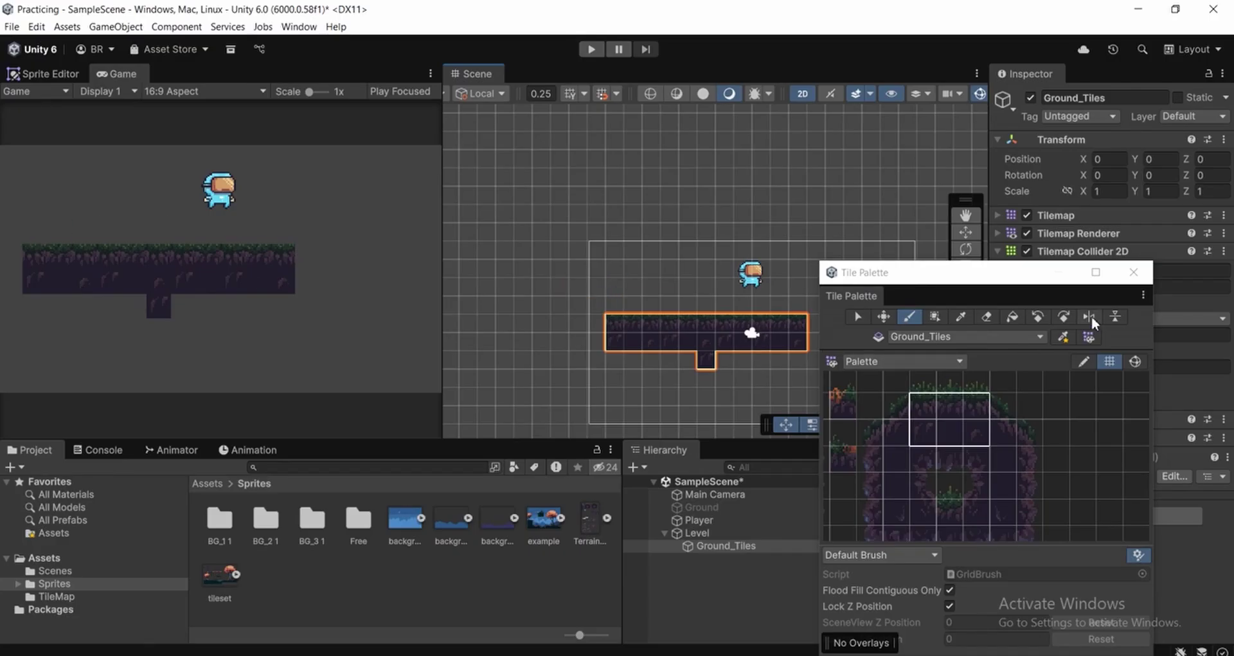
Extend the ground's right end with the same 3-by-2 grass-topped block and undo the stray block painted below
middle_click_drag(685, 351, 507, 334)
scroll(507, 333, "down", 1)
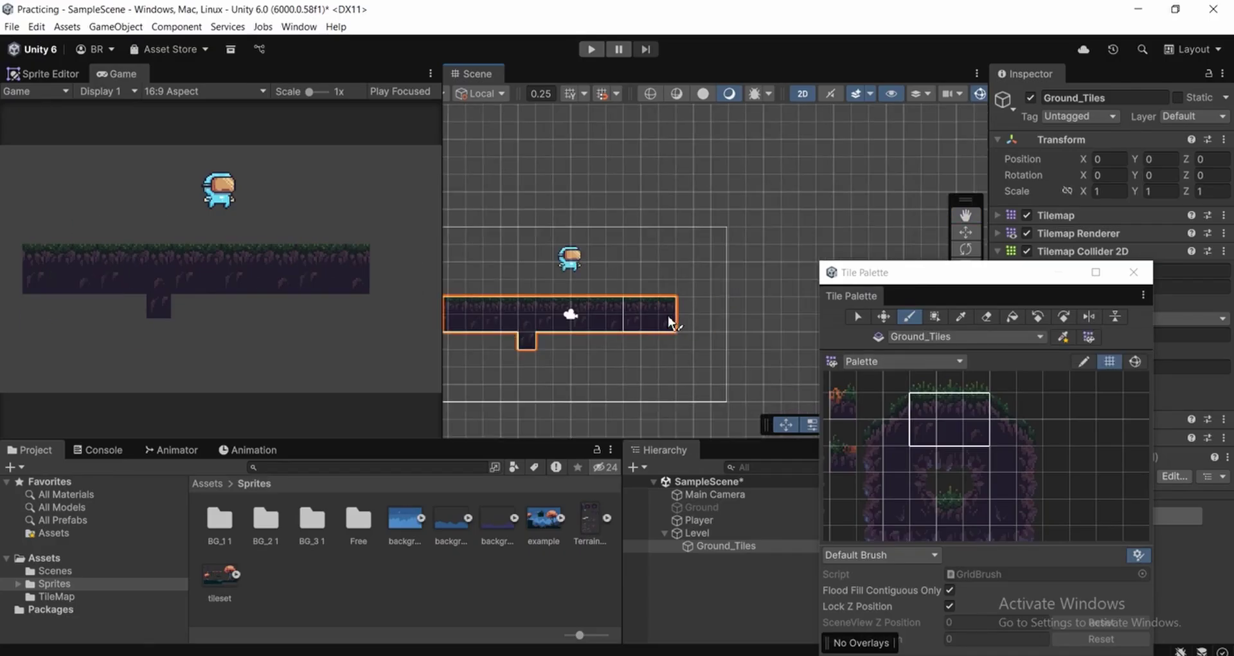
left_click(529, 379)
middle_click_drag(529, 379, 752, 364)
key("ctrl+z")
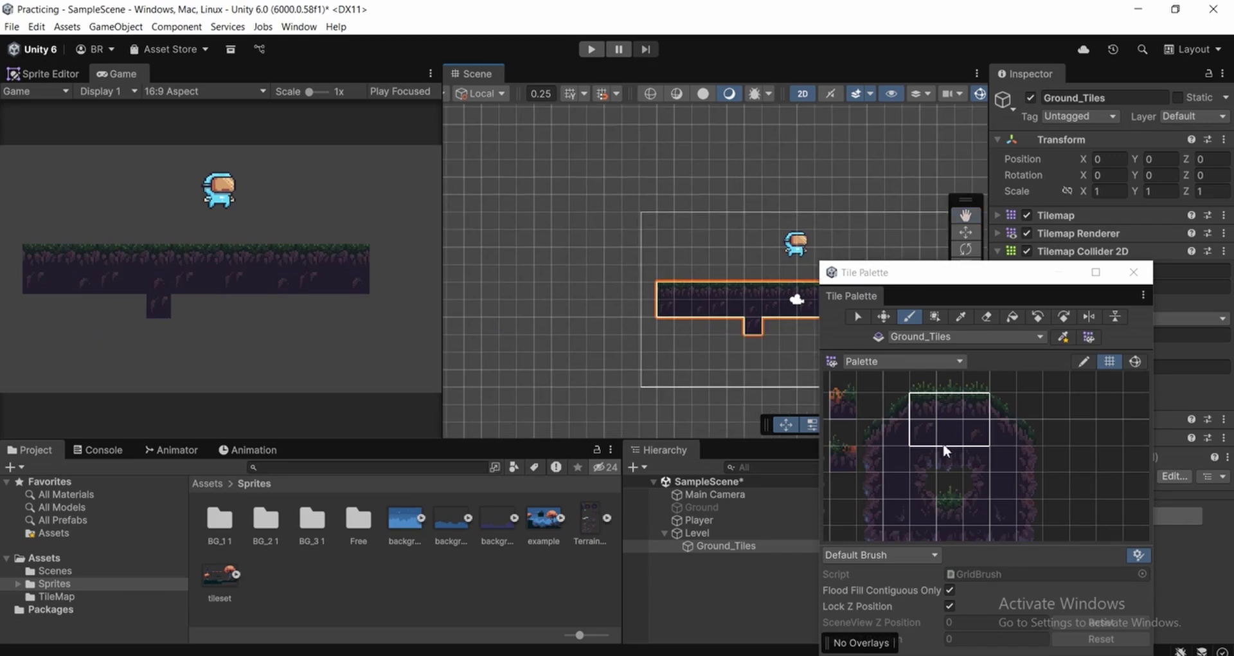
Pick the plain dark interior tile from the palette and paint it beneath the ground strip on Ground_Tiles
scroll(952, 429, "up", 3)
left_click(942, 429)
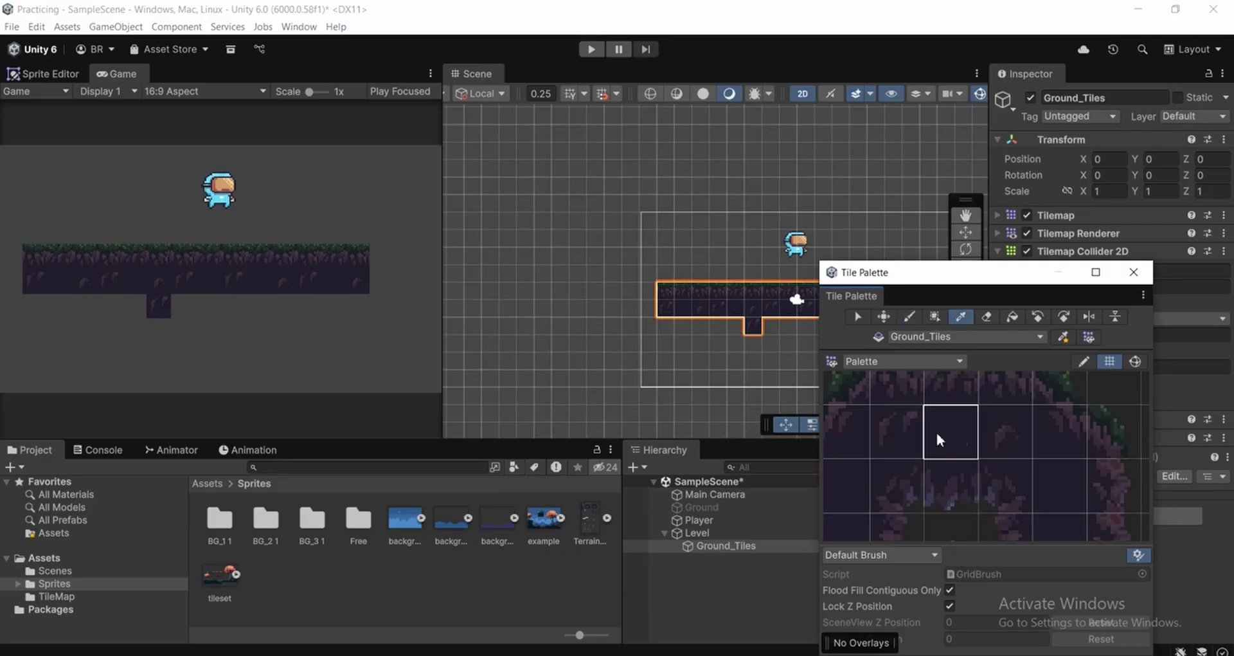
left_click(666, 327)
mouse_move(666, 331)
left_mouse_down()
mouse_move(799, 342)
mouse_move(738, 331)
mouse_move(799, 330)
left_mouse_up()
scroll(780, 341, "down", 1)
middle_click_drag(780, 341, 596, 344)
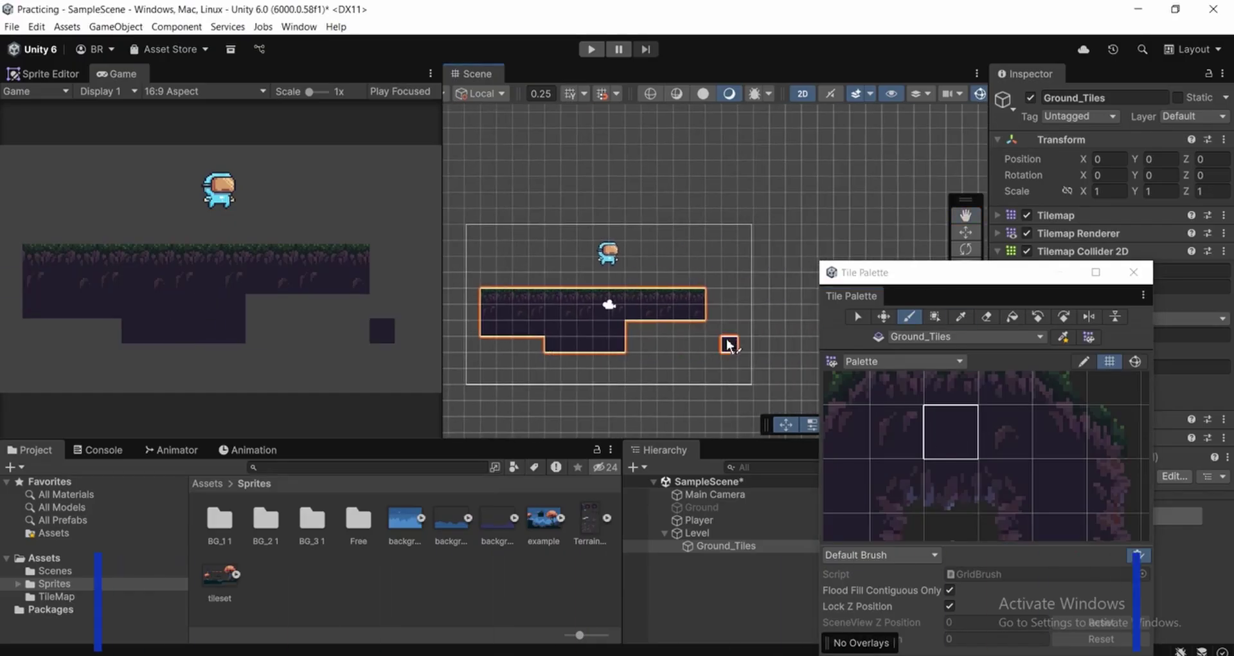
left_click_drag(635, 357, 681, 345)
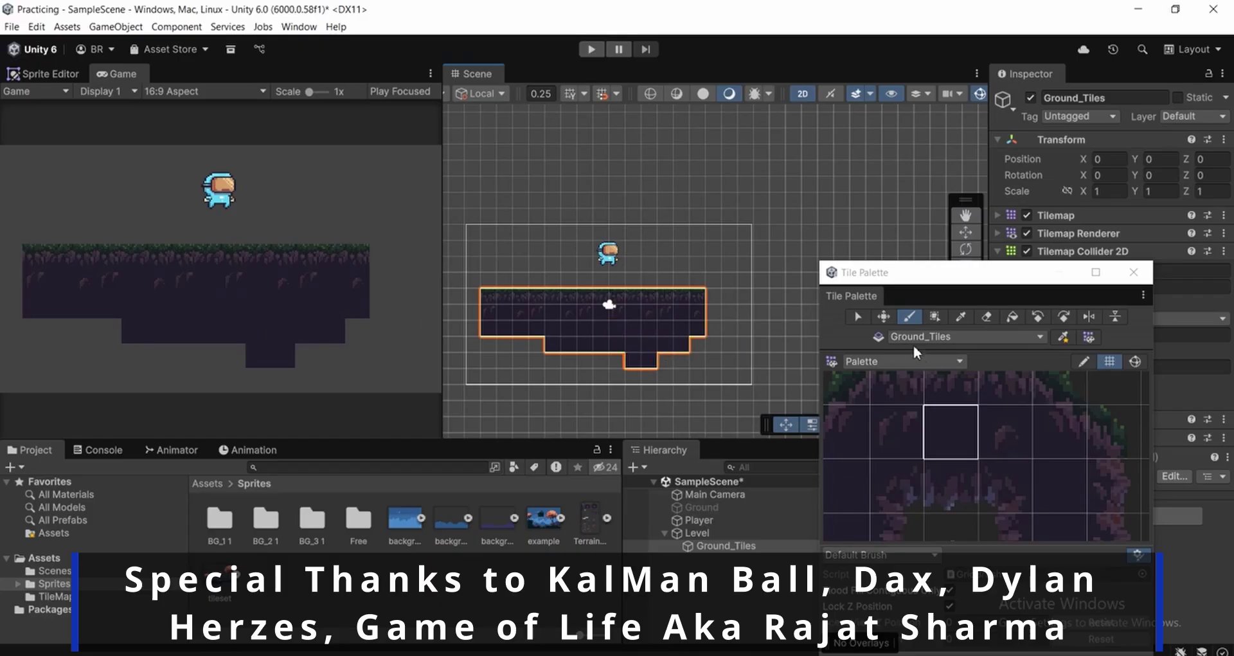
Copy painted blocks in the scene to fill the ground seven rows deep and extend its right end by five columns
left_click(961, 317)
mouse_move(551, 325)
left_mouse_down()
mouse_move(620, 350)
mouse_move(551, 358)
mouse_move(613, 376)
mouse_move(675, 381)
mouse_move(697, 367)
mouse_move(697, 386)
mouse_move(628, 399)
mouse_move(550, 388)
mouse_move(702, 398)
left_mouse_up()
middle_click_drag(569, 348, 521, 355)
left_click(960, 316)
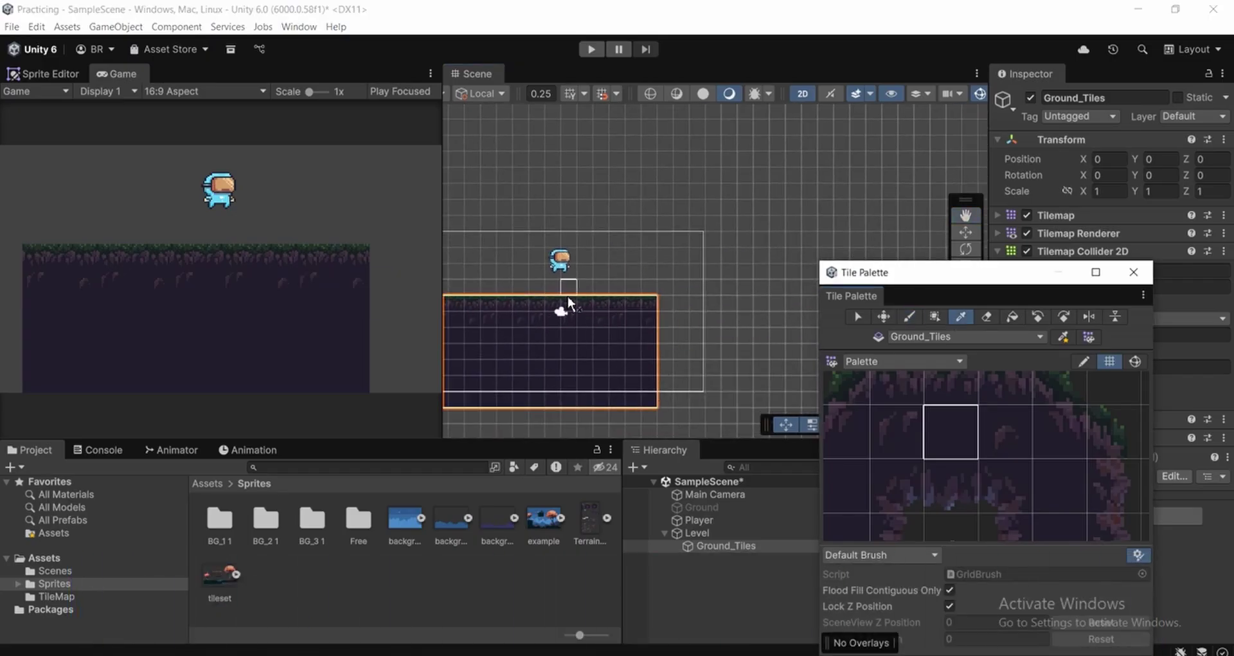
mouse_move(537, 309)
left_mouse_down()
mouse_move(596, 413)
mouse_move(732, 398)
left_mouse_up()
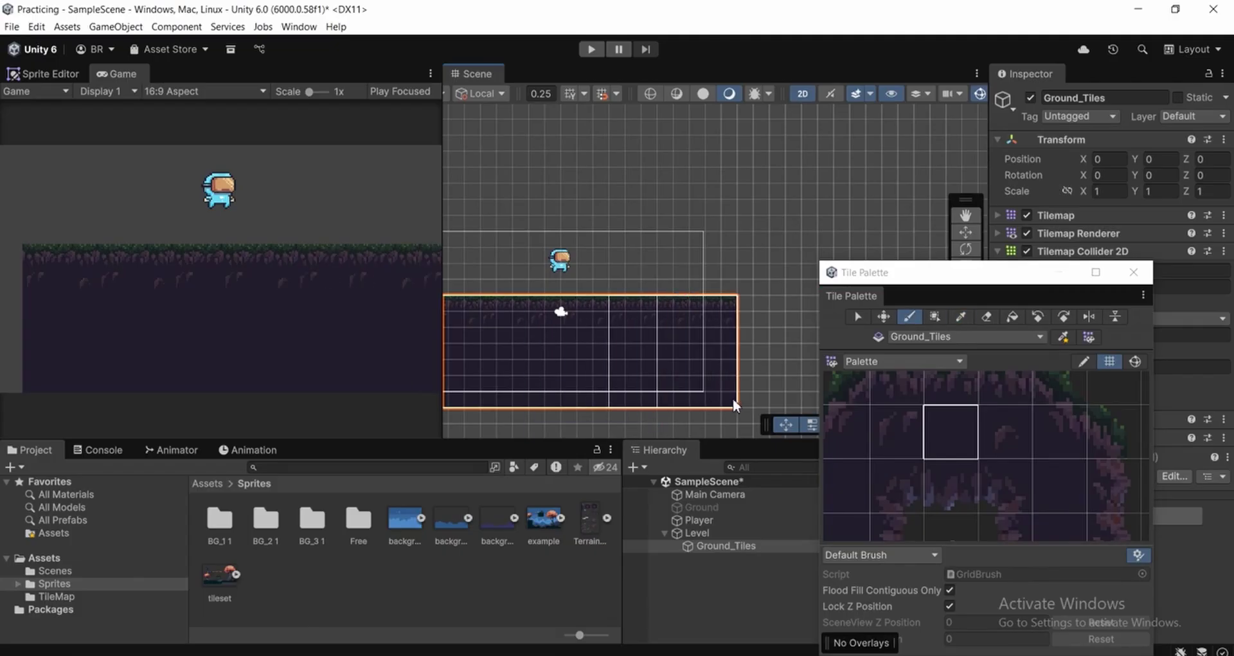
scroll(566, 403, "down", 2)
middle_click_drag(620, 415, 728, 419)
left_click(711, 613)
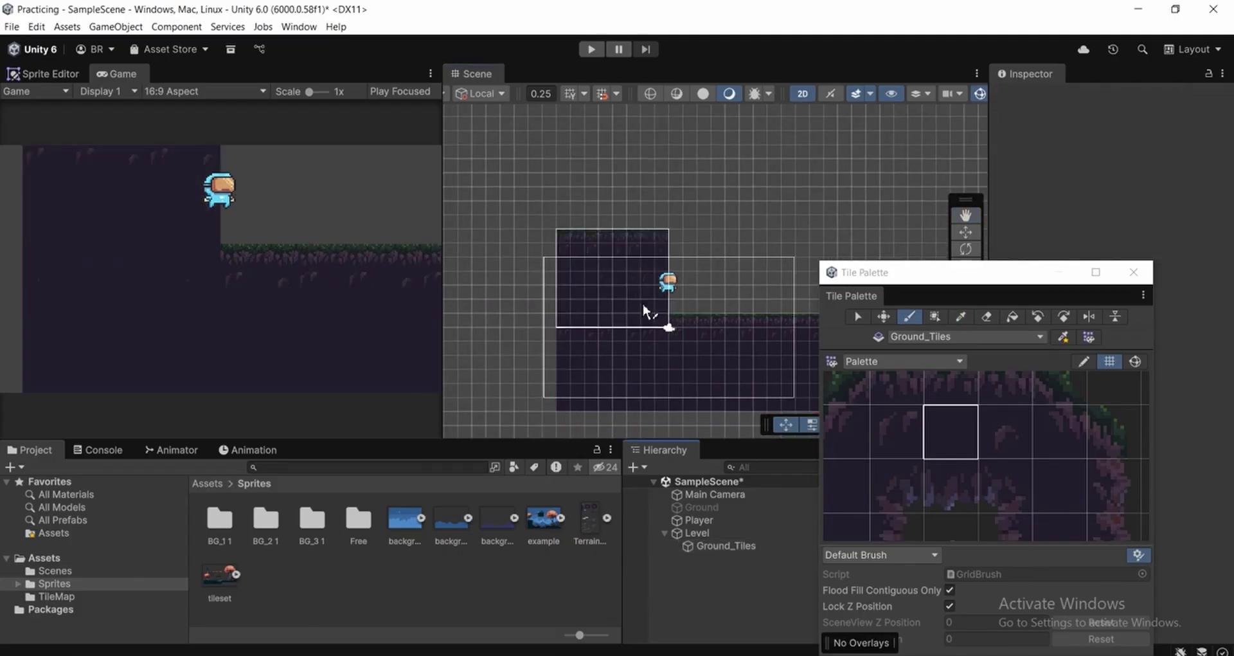
left_click(961, 316)
left_click(681, 374)
scroll(637, 360, "down", 1)
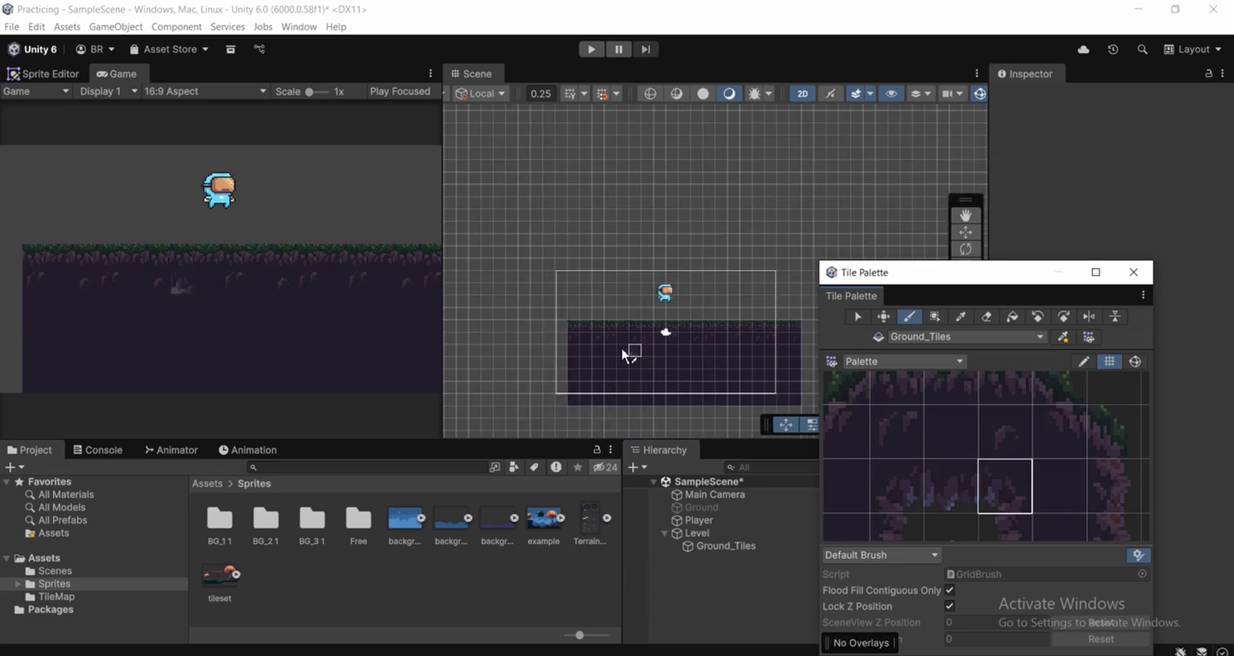
middle_click_drag(642, 376, 565, 293)
scroll(573, 301, "up", 1)
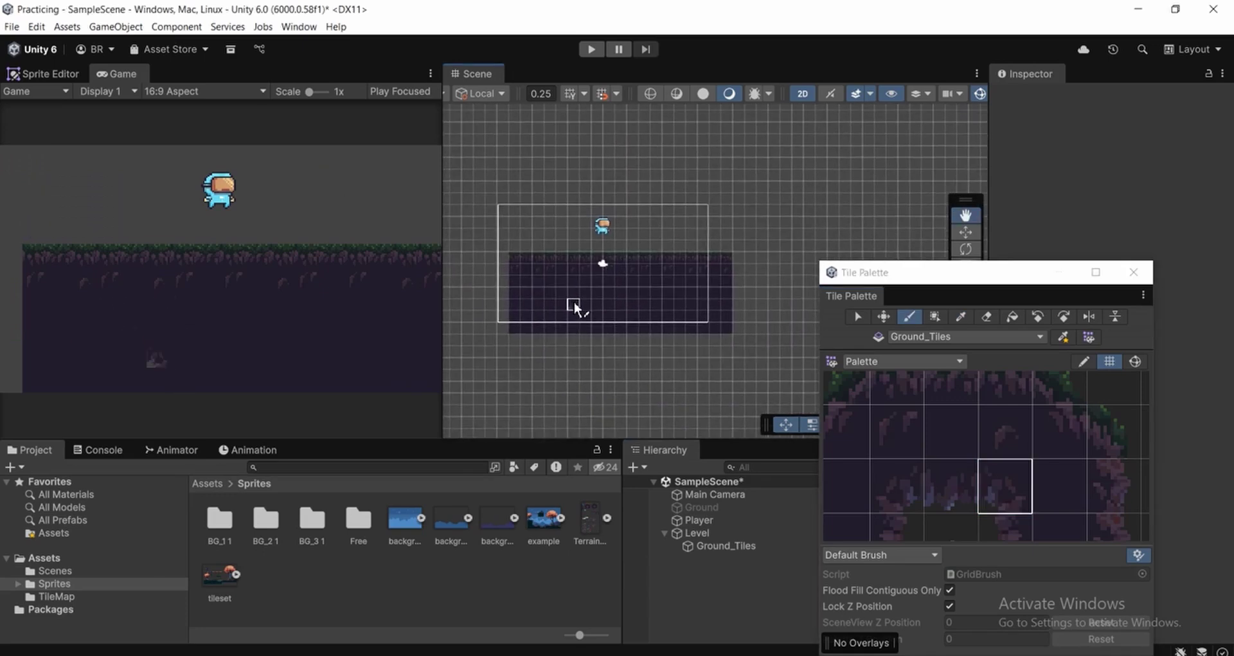
Select the 20-by-9 cell region around the whole ground and move it one cell left and one cell down
left_click(858, 316)
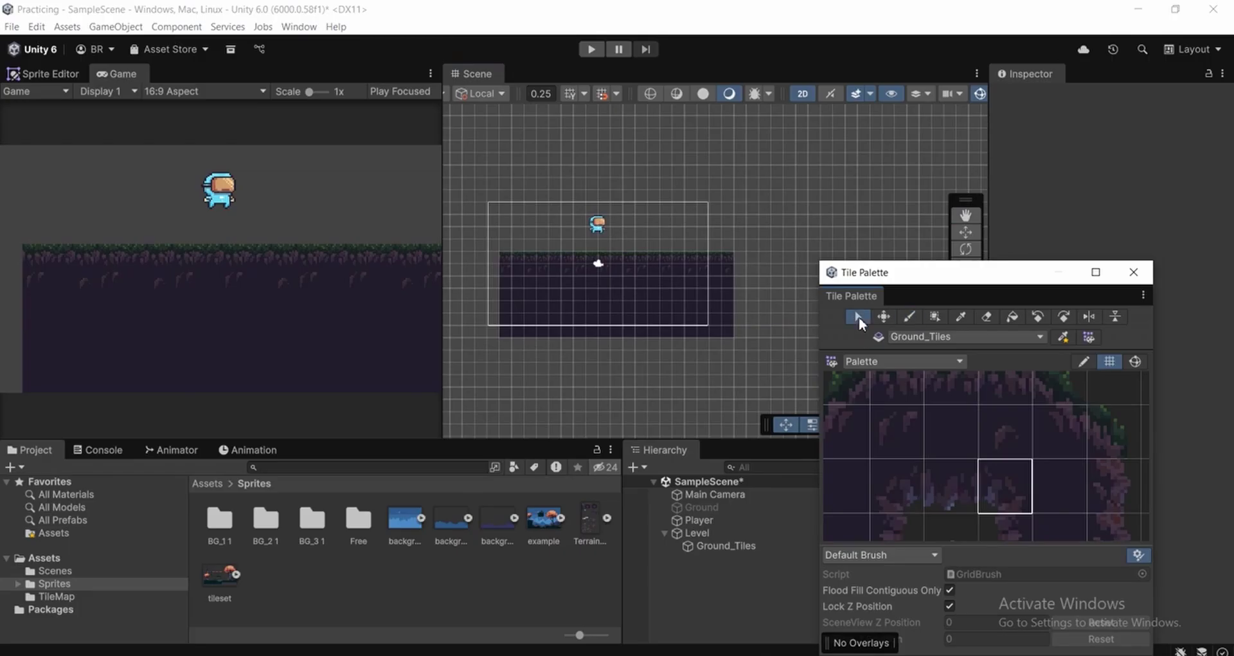
scroll(510, 278, "up", 3)
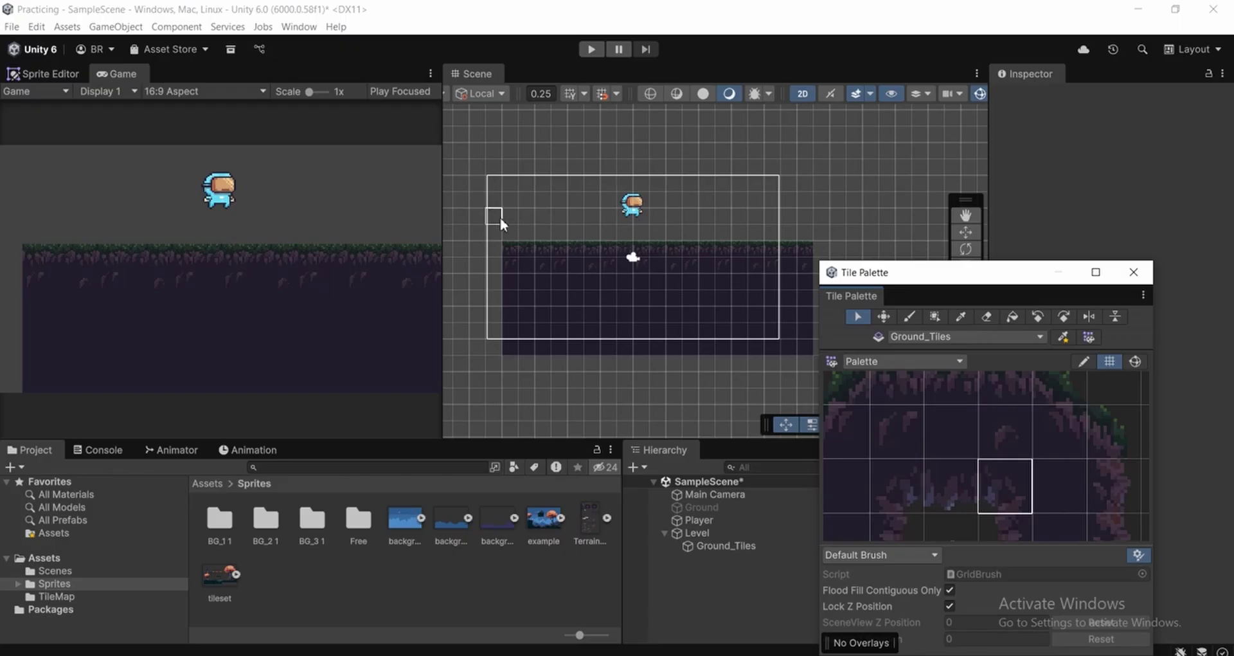
scroll(500, 217, "down", 1)
left_click_drag(491, 228, 796, 361)
left_click(884, 317)
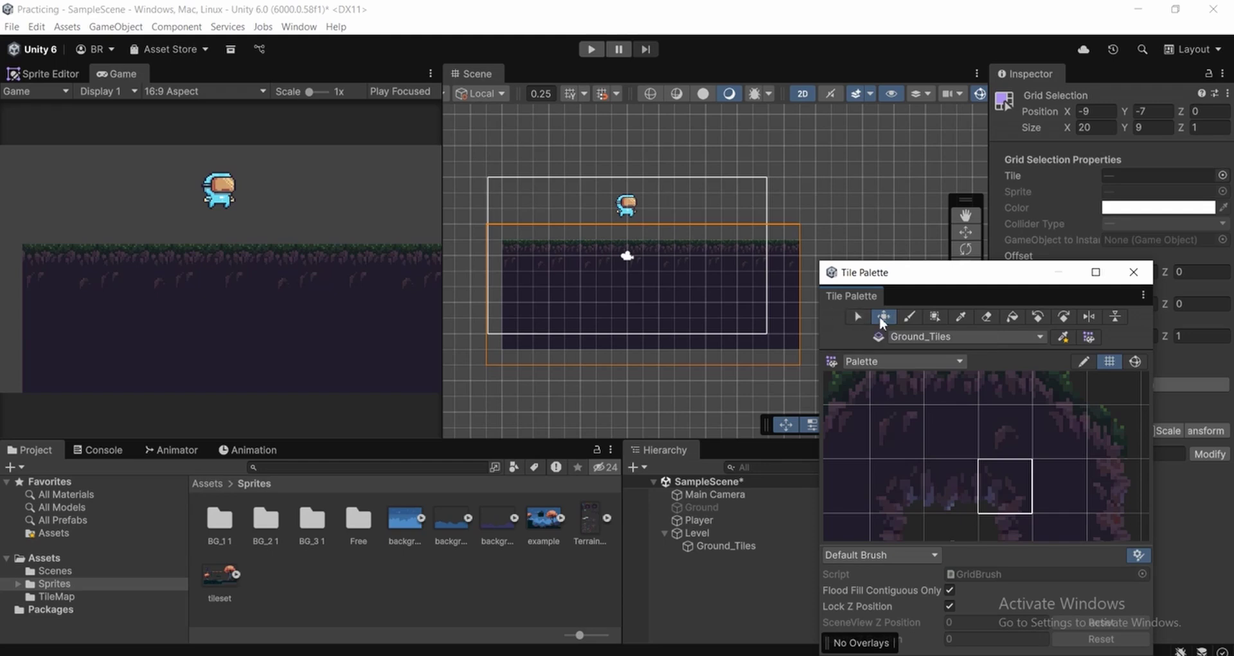
mouse_move(696, 287)
left_mouse_down()
mouse_move(532, 292)
mouse_move(777, 258)
mouse_move(635, 283)
mouse_move(762, 292)
mouse_move(673, 285)
mouse_move(685, 283)
left_mouse_up()
middle_click_drag(532, 286, 596, 312)
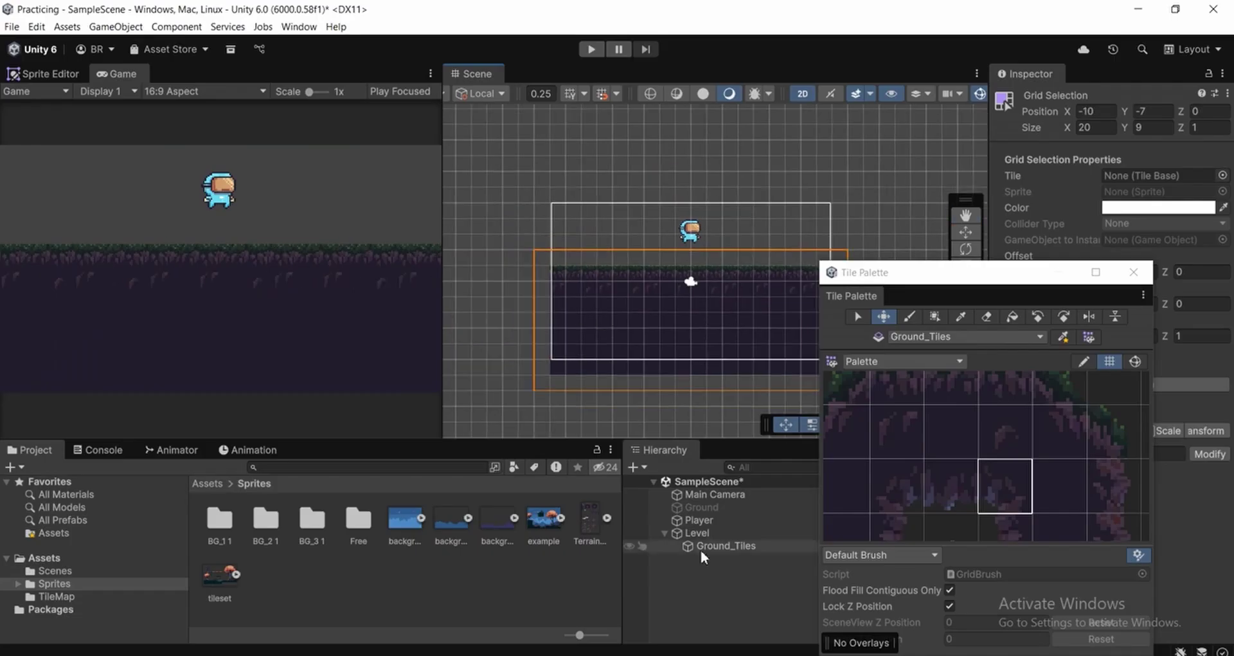
left_click_drag(733, 299, 729, 326)
left_click(713, 567)
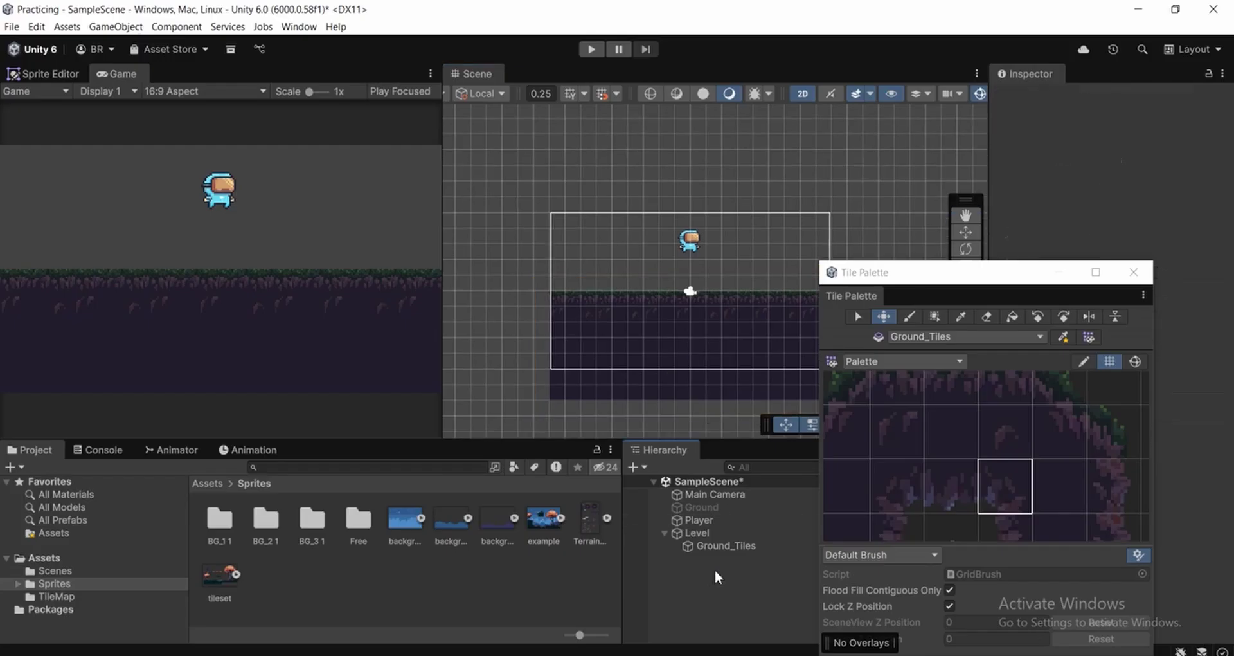
left_click(707, 533)
left_click(719, 548)
scroll(675, 351, "up", 3)
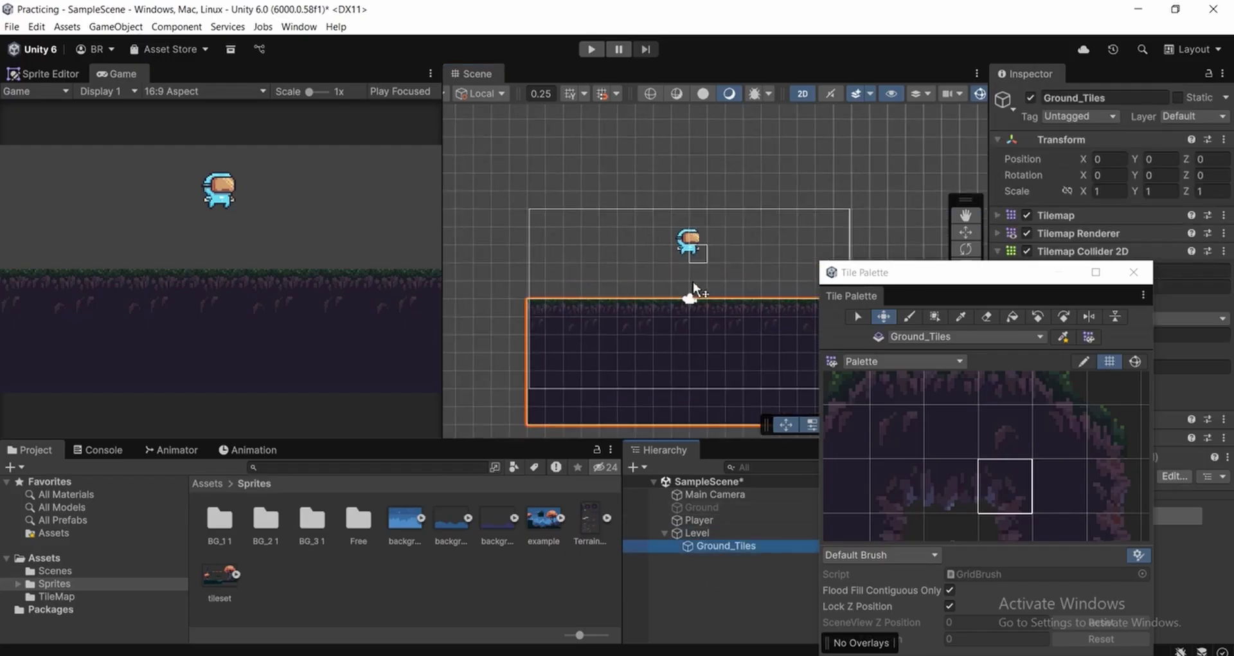
scroll(691, 311, "up", 1)
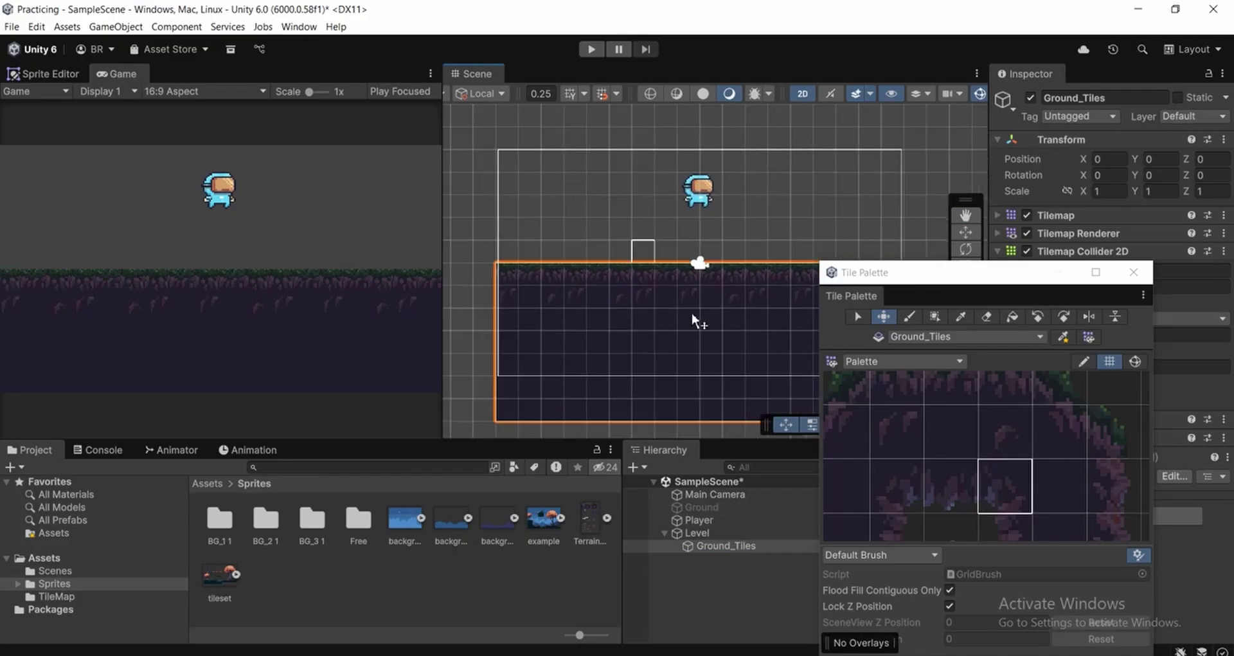
scroll(1000, 447, "down", 1)
middle_click_drag(983, 429, 910, 410)
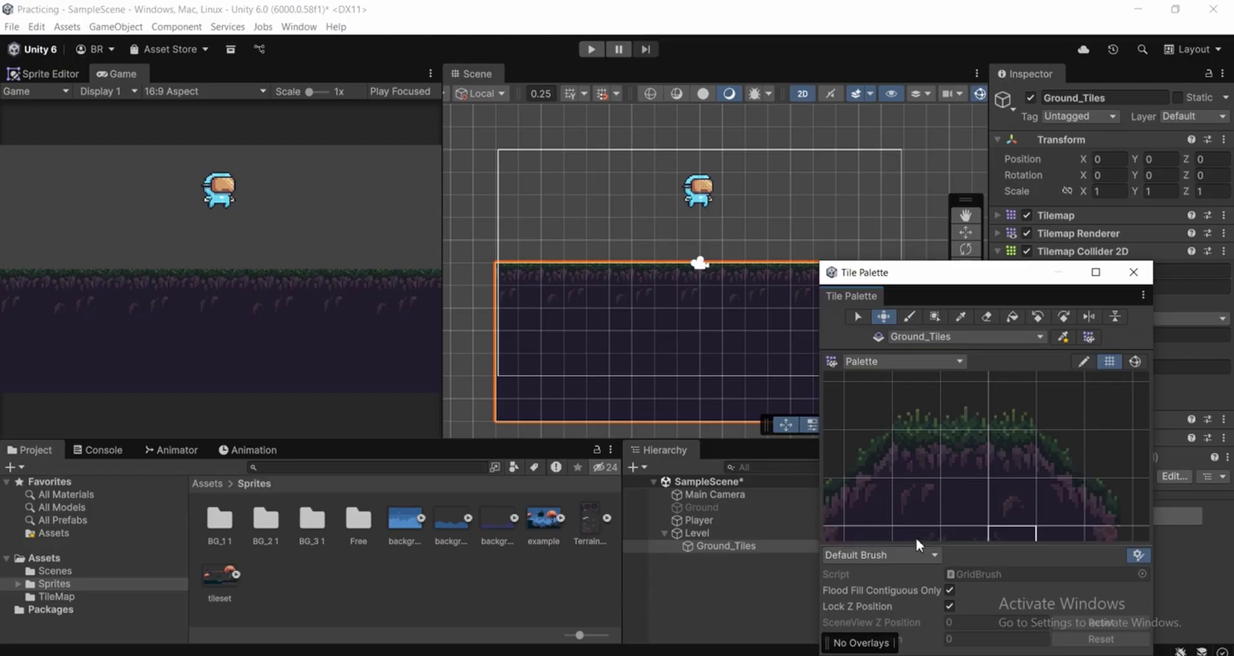
left_click(707, 595)
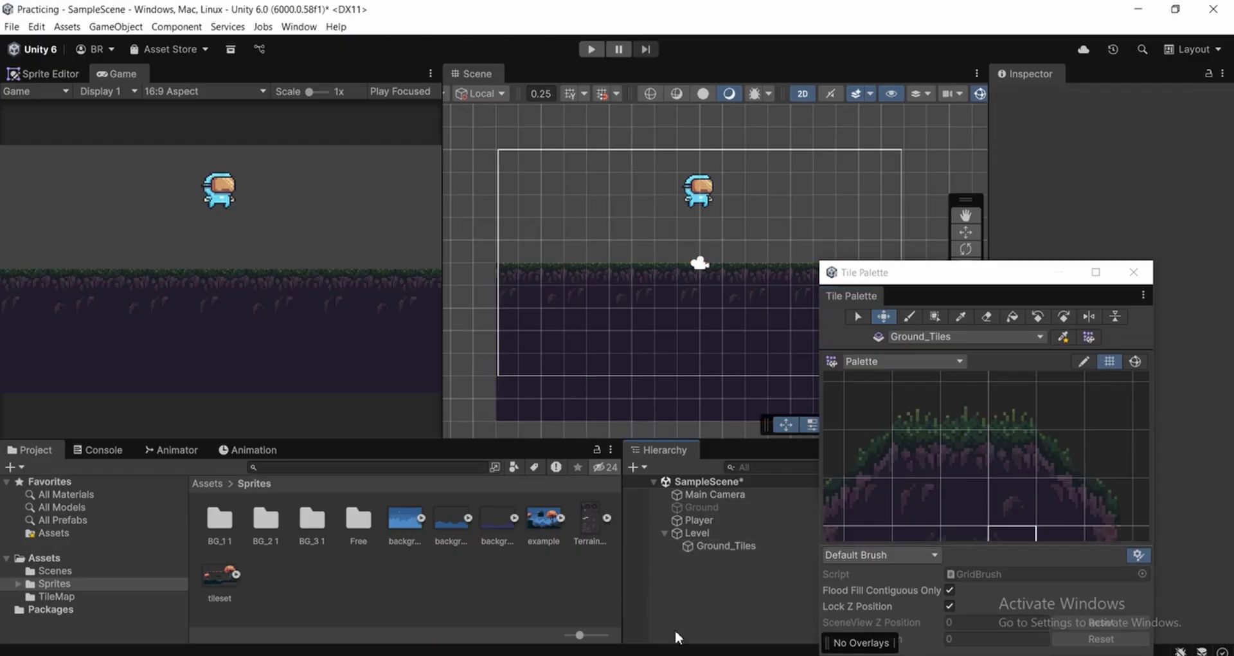
Add a rectangular tilemap as a child of Level
left_click(697, 533)
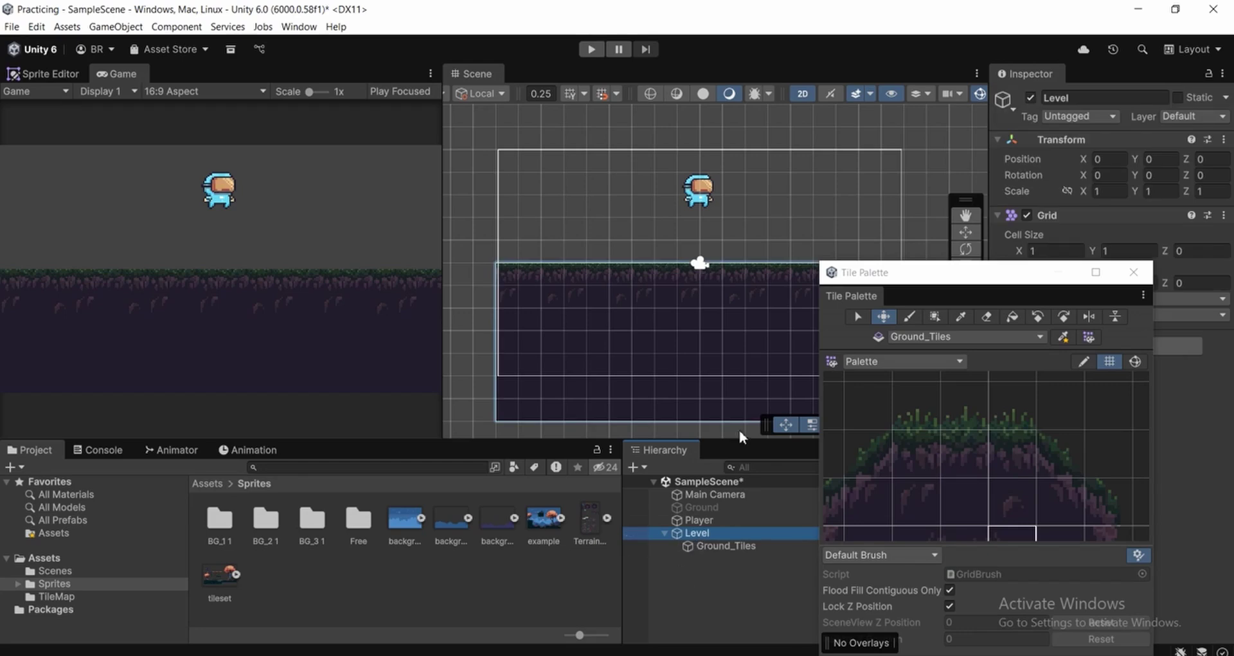
right_click(702, 534)
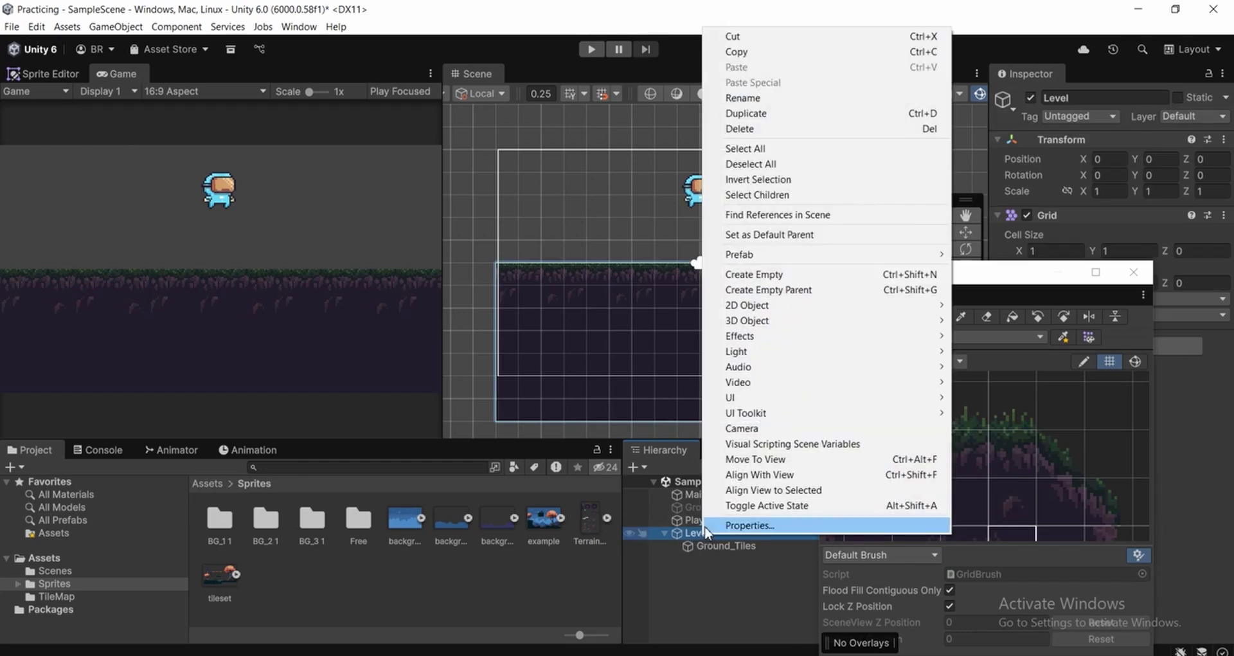
mouse_move(749, 305)
mouse_move(990, 336)
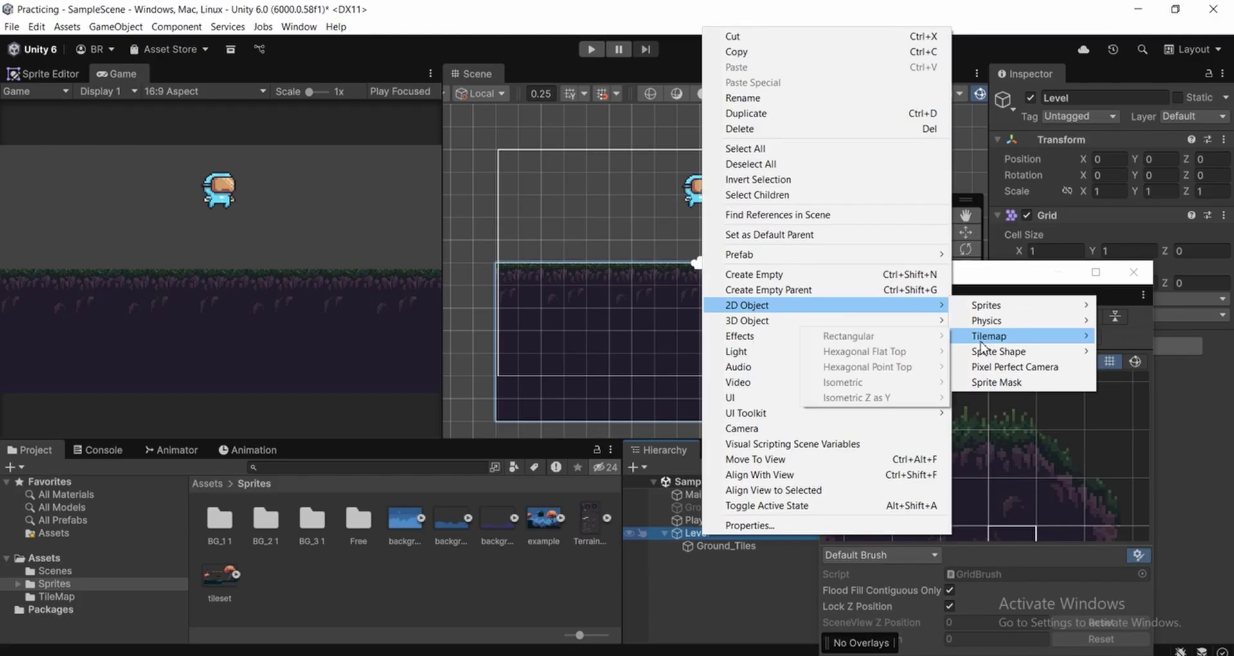
left_click(867, 337)
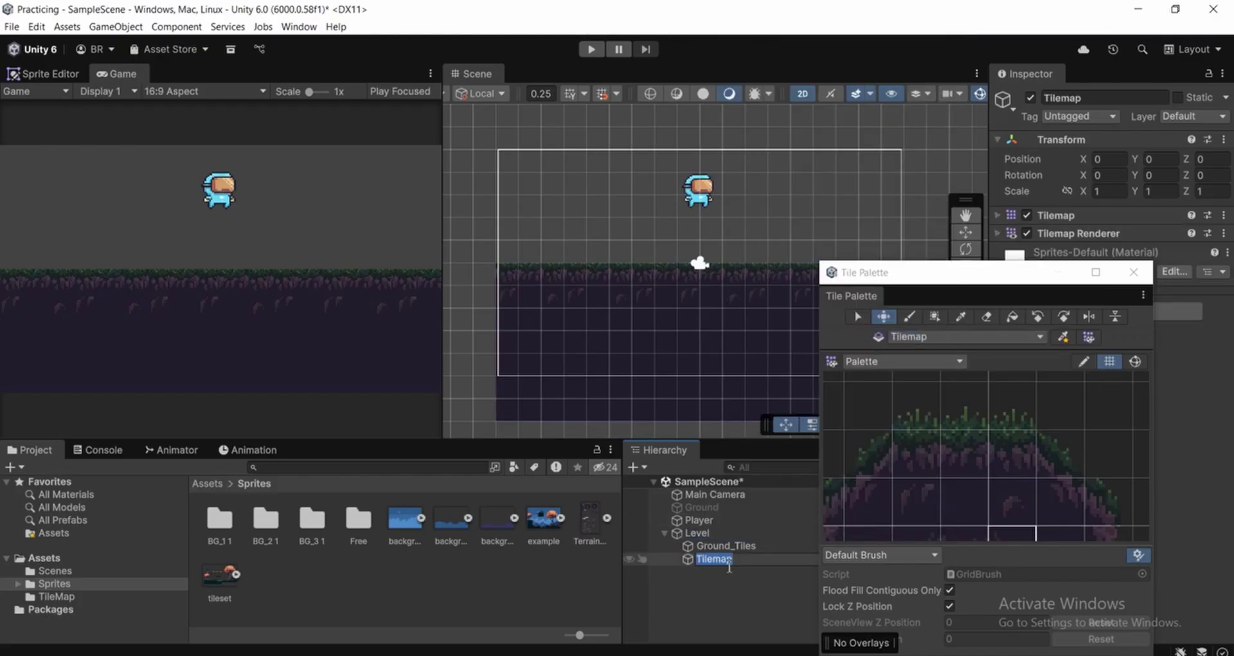
Name the new tilemap Grass_Tiles
type("Gr")
type("ou")
key("BackSpace")
key("BackSpace")
key("BackSpace")
key("BackSpace")
type("Grass_Tiles")
key("Return")
Make Grass_Tiles the active tilemap for painting and bring the palette's grass-tip tiles into reach
scroll(967, 447, "down", 3)
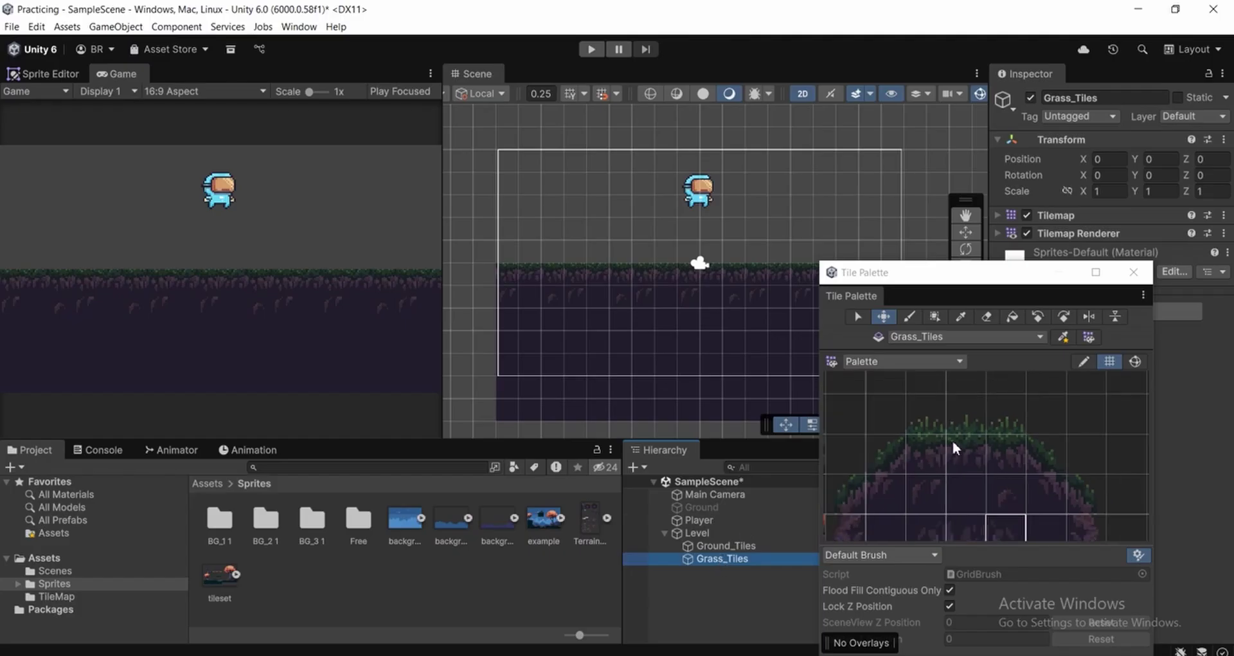
left_click(727, 544)
left_click(730, 560)
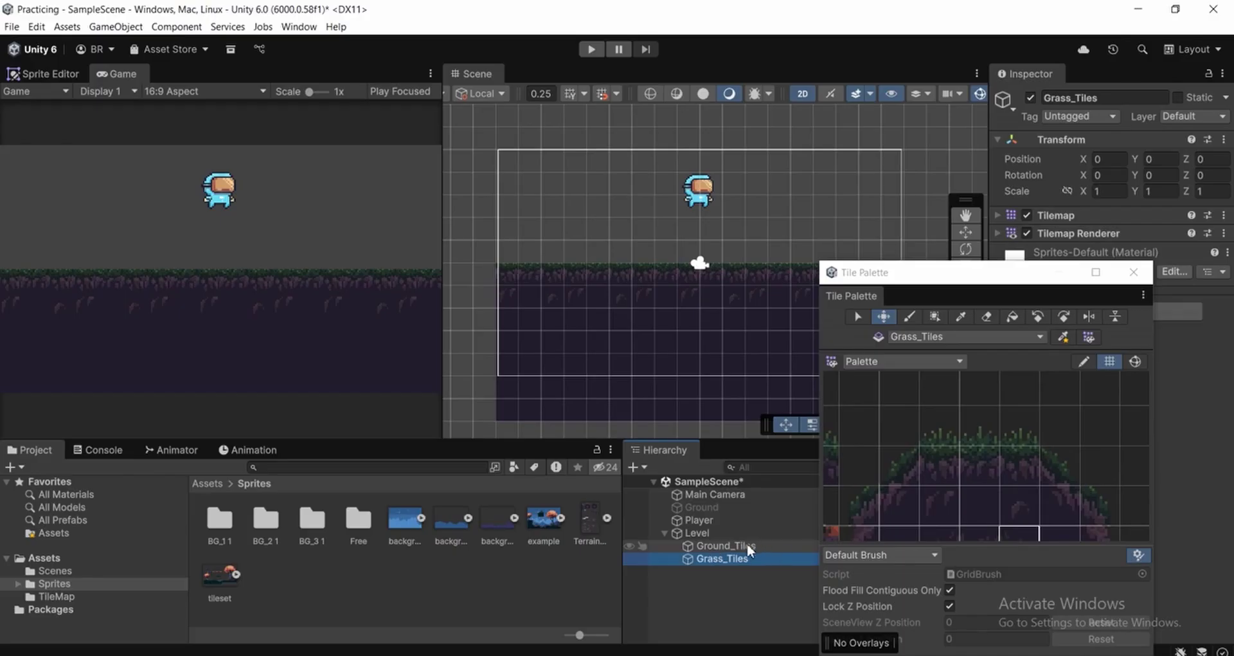
left_click(715, 596)
left_click(734, 559)
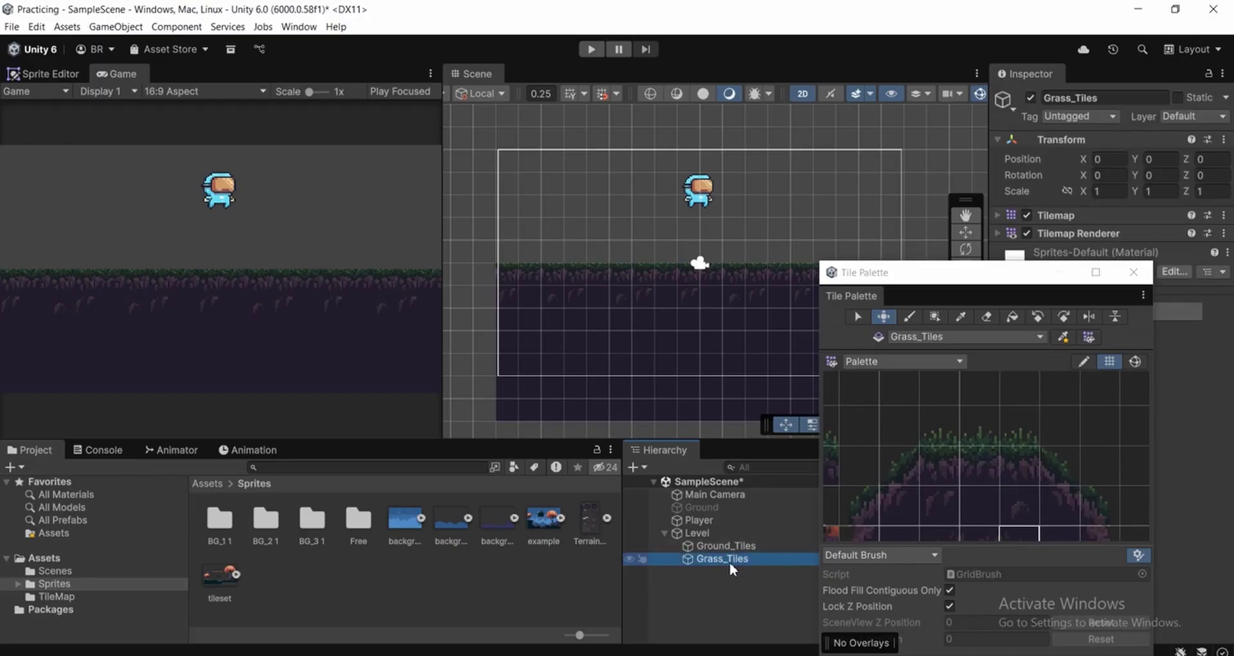
middle_click_drag(964, 437, 952, 446)
scroll(951, 446, "up", 2)
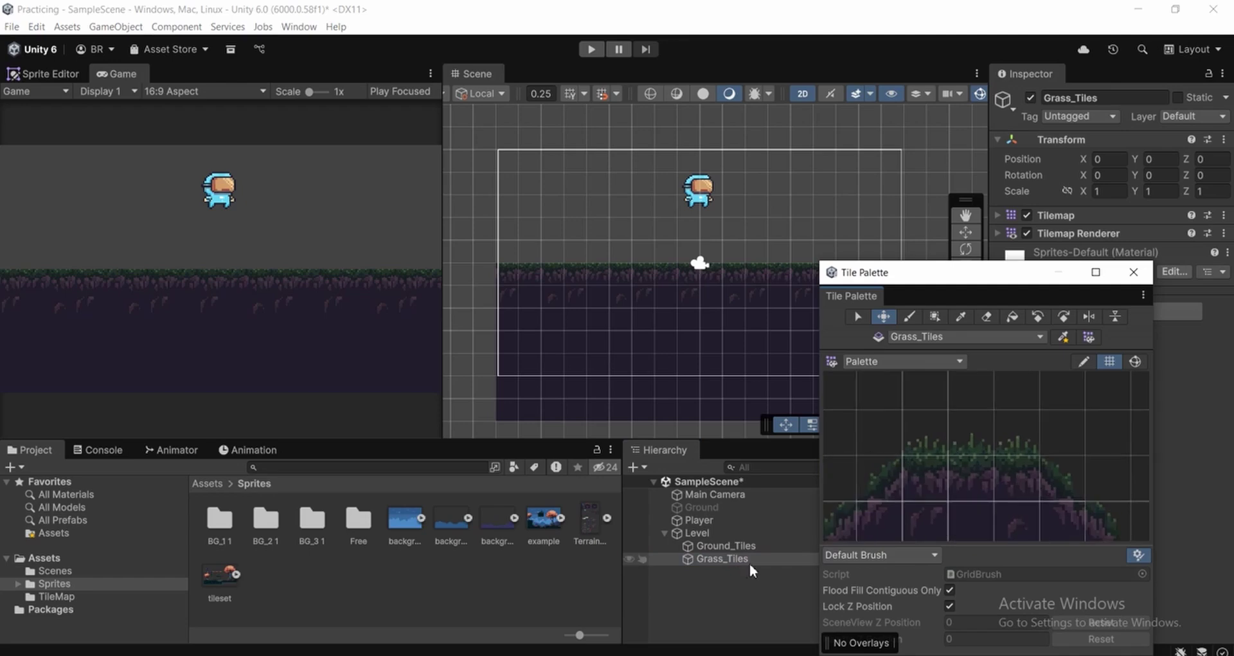
Pick the three-tile row of grass tips from the palette and paint it along the ground's entire upper edge
scroll(984, 443, "up", 1)
left_click_drag(921, 432, 1022, 441)
scroll(1008, 439, "down", 2)
left_click_drag(558, 253, 816, 254)
middle_click_drag(814, 254, 655, 253)
left_click_drag(672, 252, 783, 254)
middle_click_drag(677, 272, 784, 269)
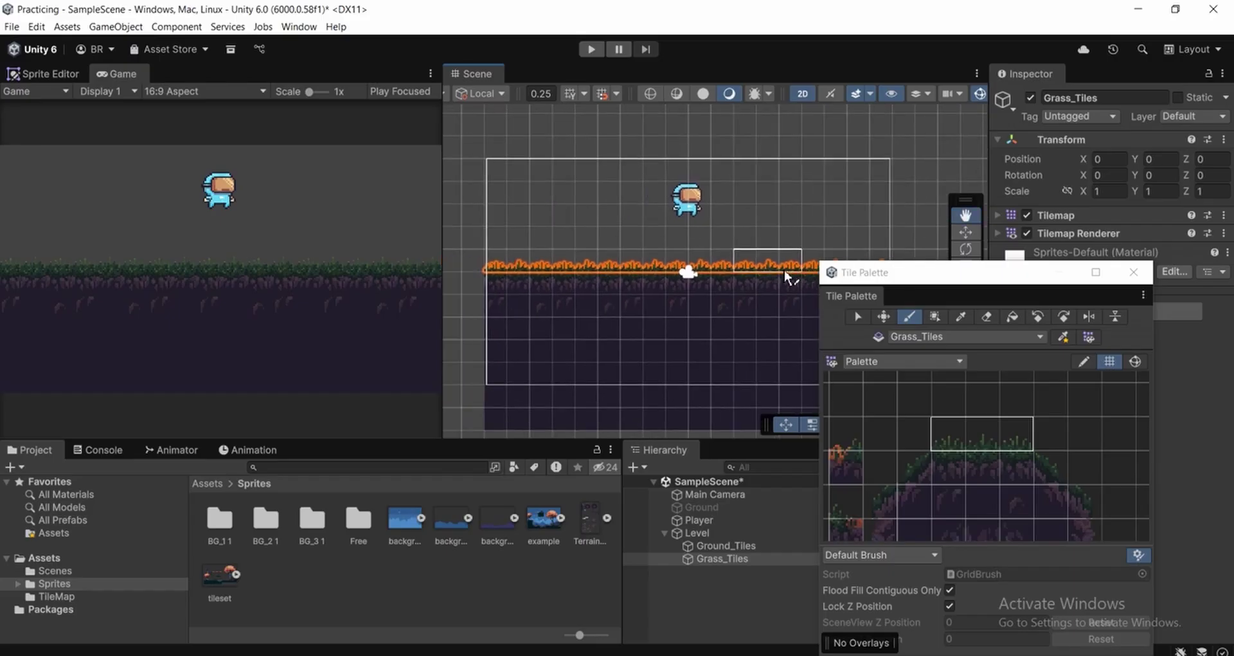
Deselect the tilemap and pick an empty palette cell so the brush carries no grass tiles
left_click(738, 612)
scroll(755, 238, "down", 1)
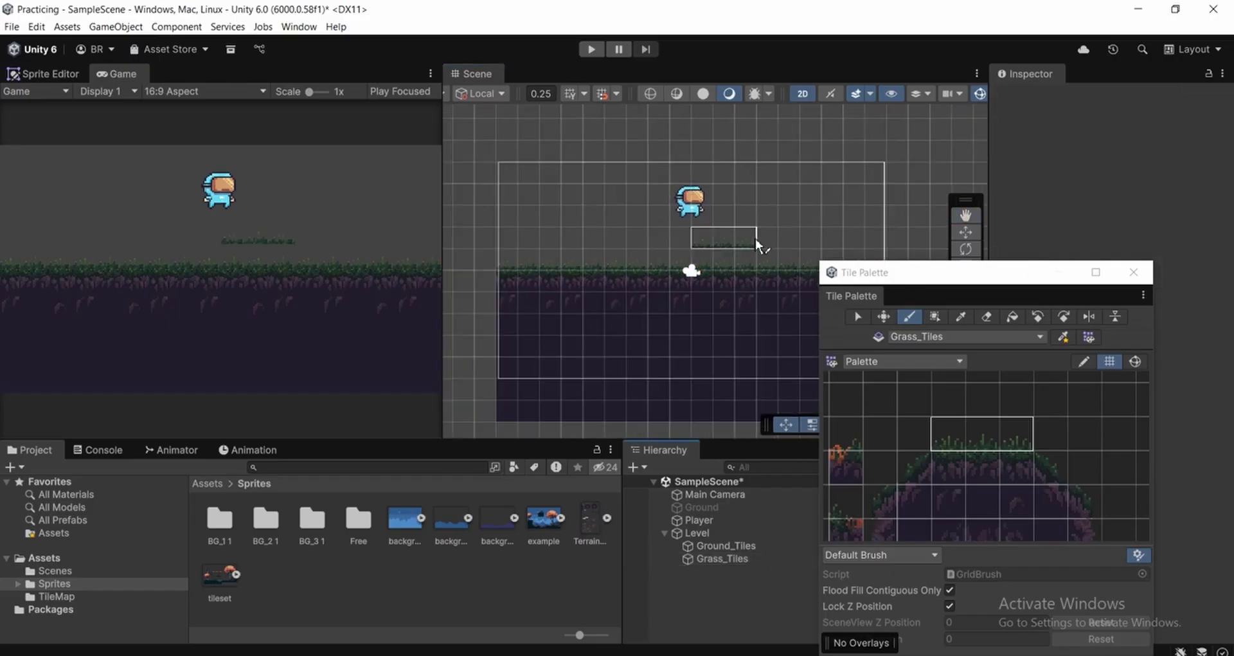
left_click(881, 388)
scroll(765, 212, "down", 1)
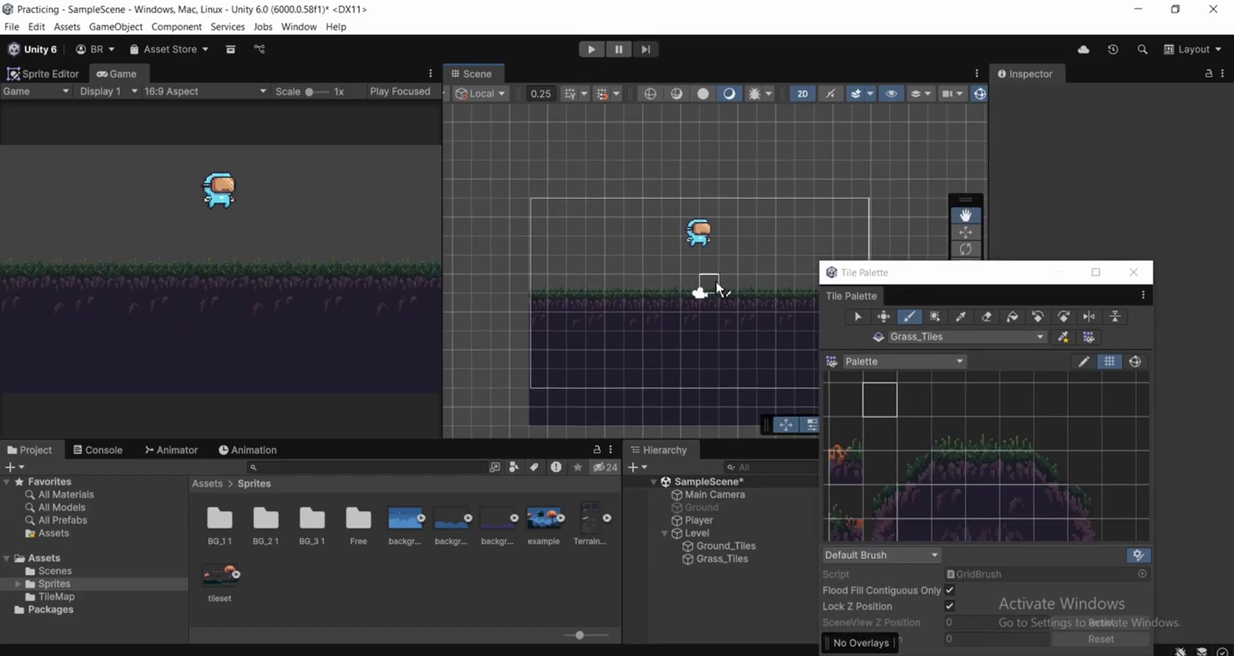
Run the game and examine closely how the player stands on the grass-covered ground
left_click(592, 49)
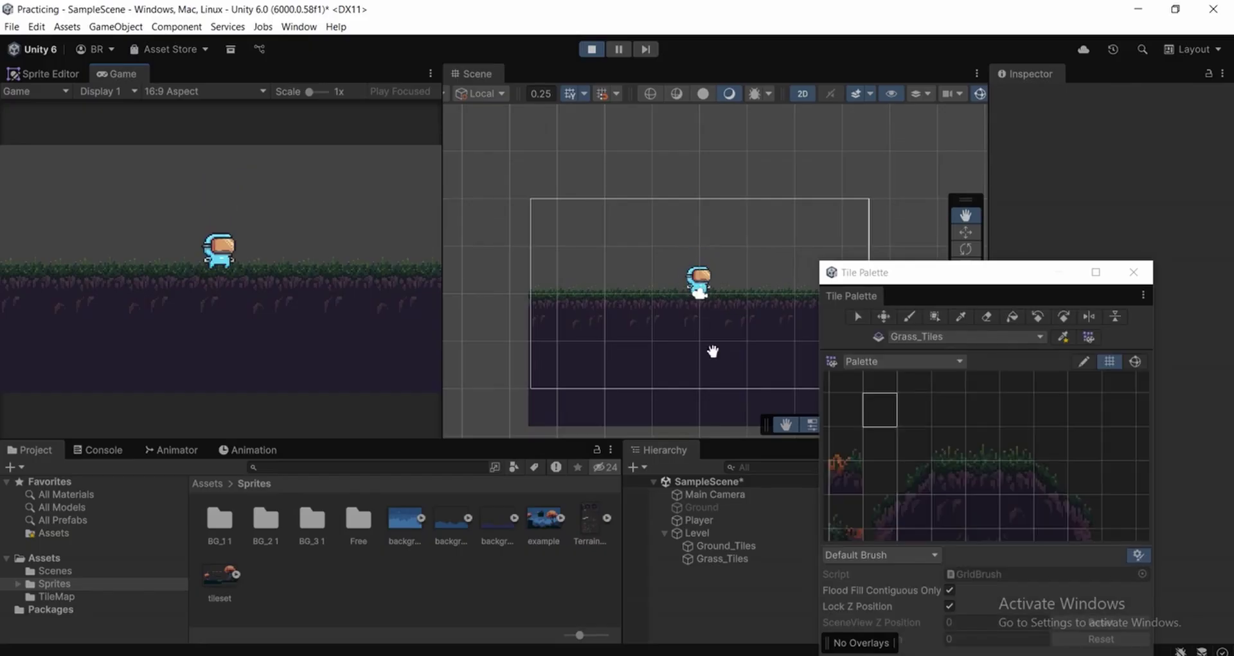
scroll(700, 321, "up", 3)
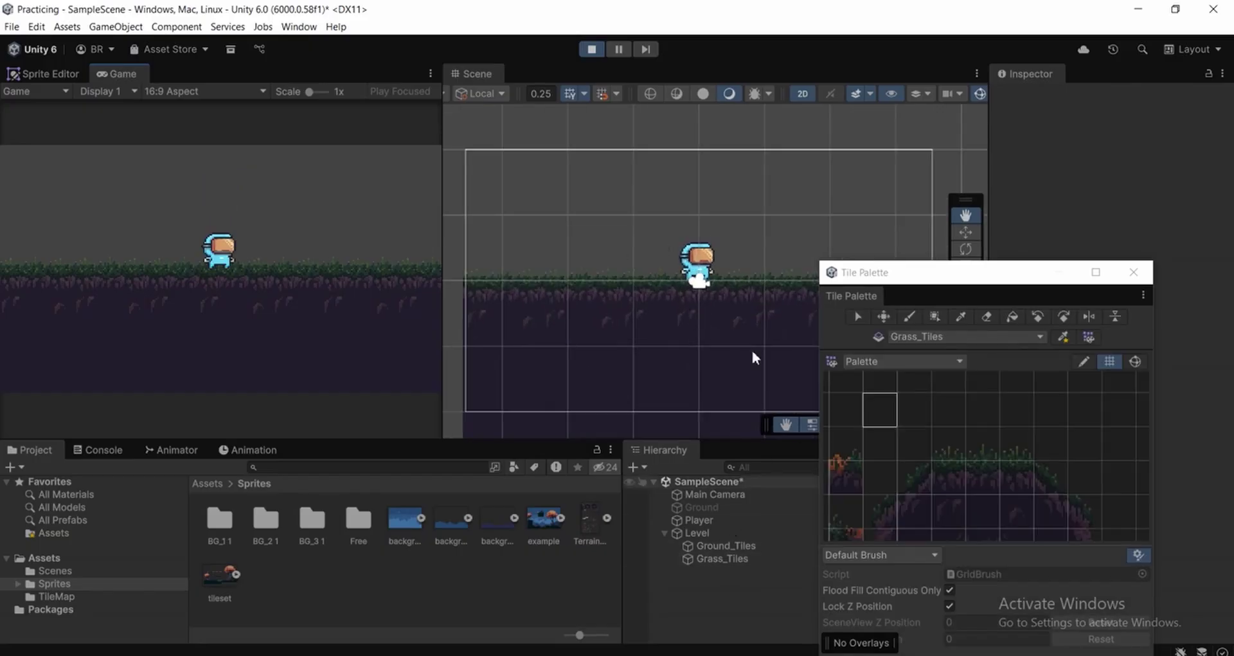
scroll(701, 277, "up", 5)
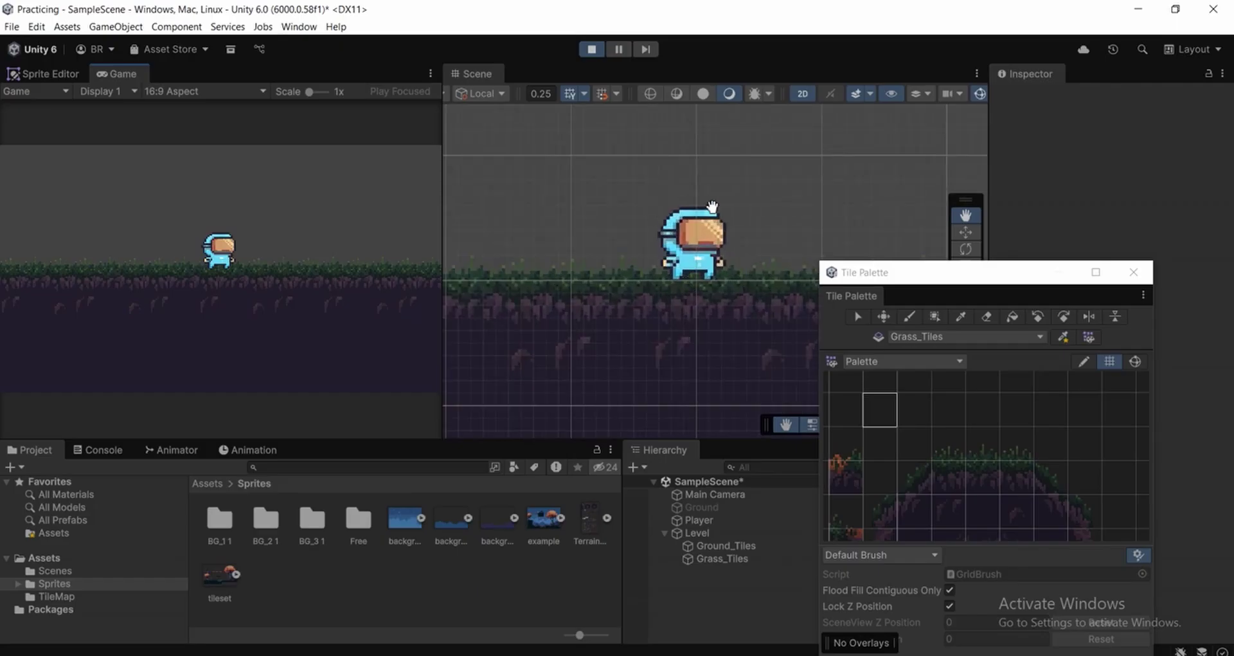
left_click_drag(585, 275, 675, 284)
scroll(624, 268, "up", 2)
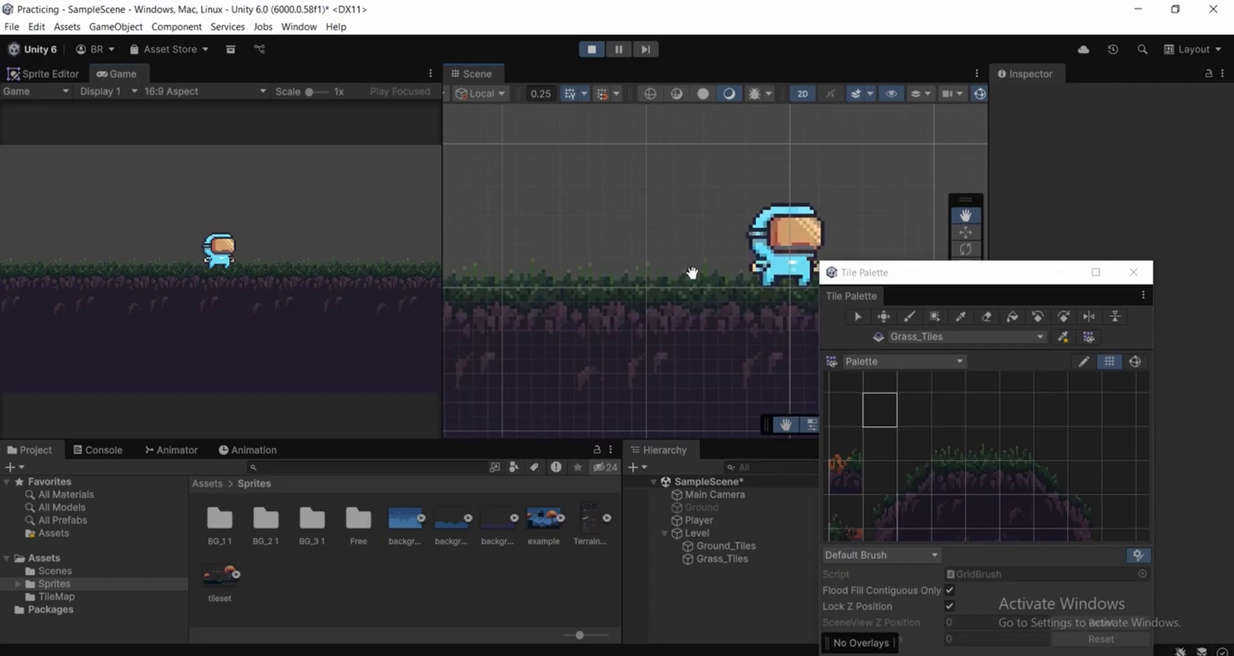
Select Grass_Tiles and examine the outlined grass strip around the player's feet
left_click(721, 558)
left_click_drag(606, 286, 622, 341)
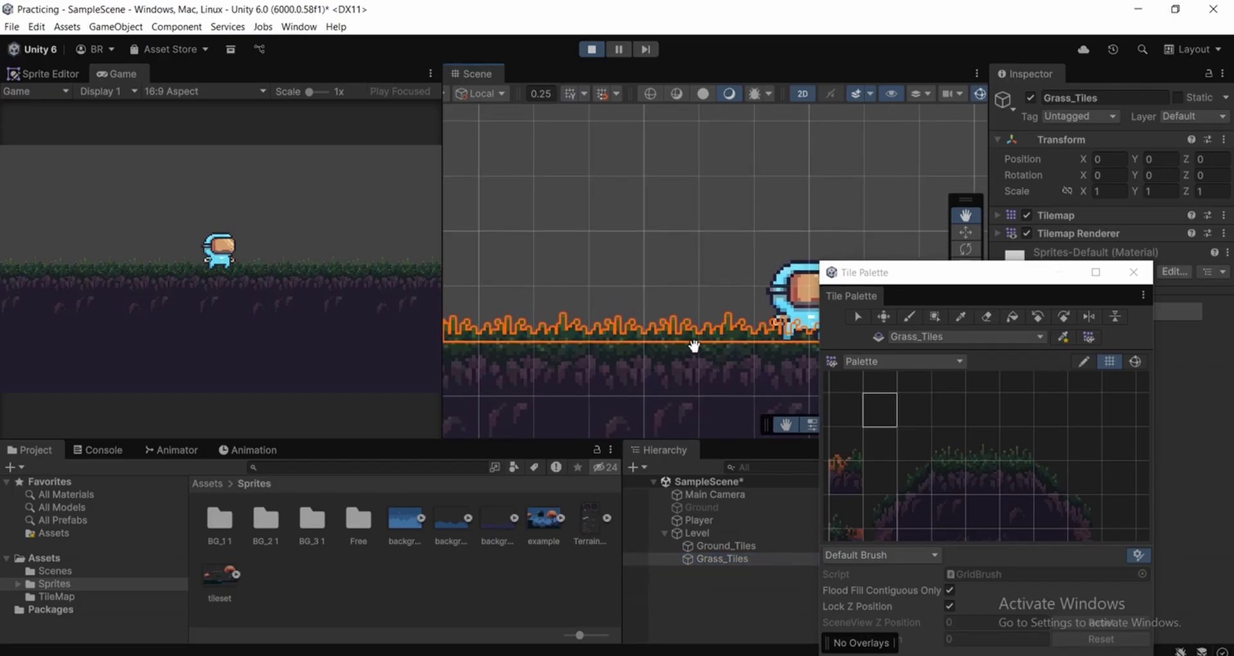
scroll(698, 347, "down", 1)
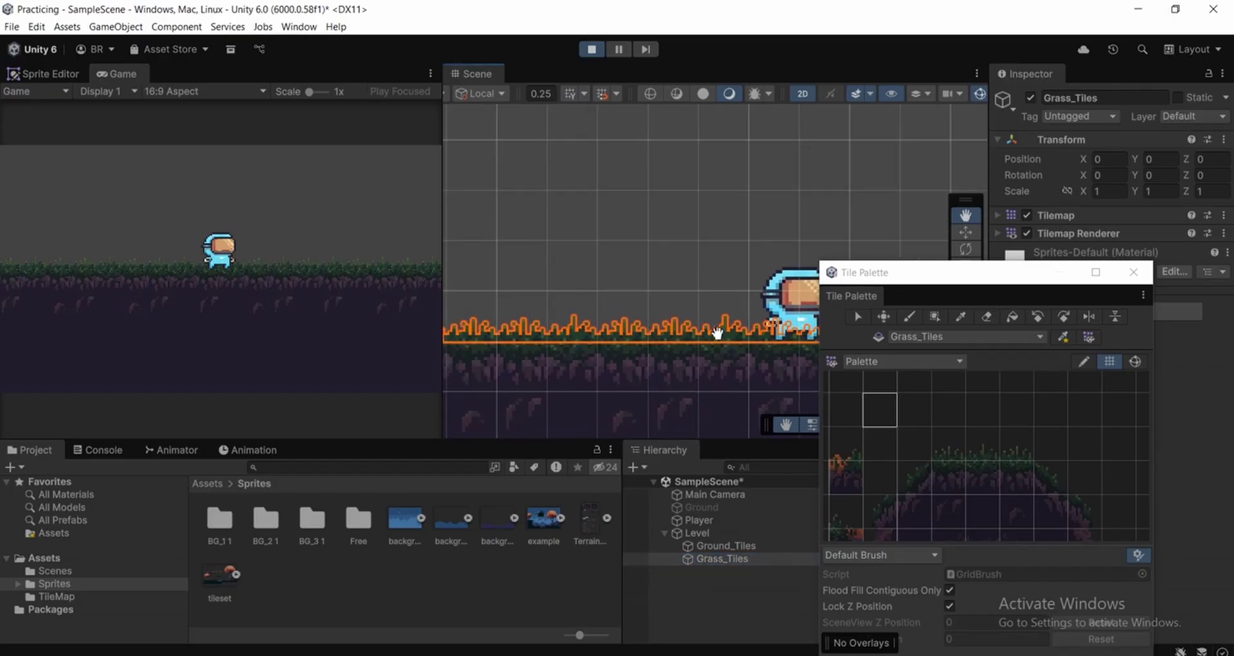
left_click_drag(722, 341, 592, 363)
scroll(598, 359, "up", 1)
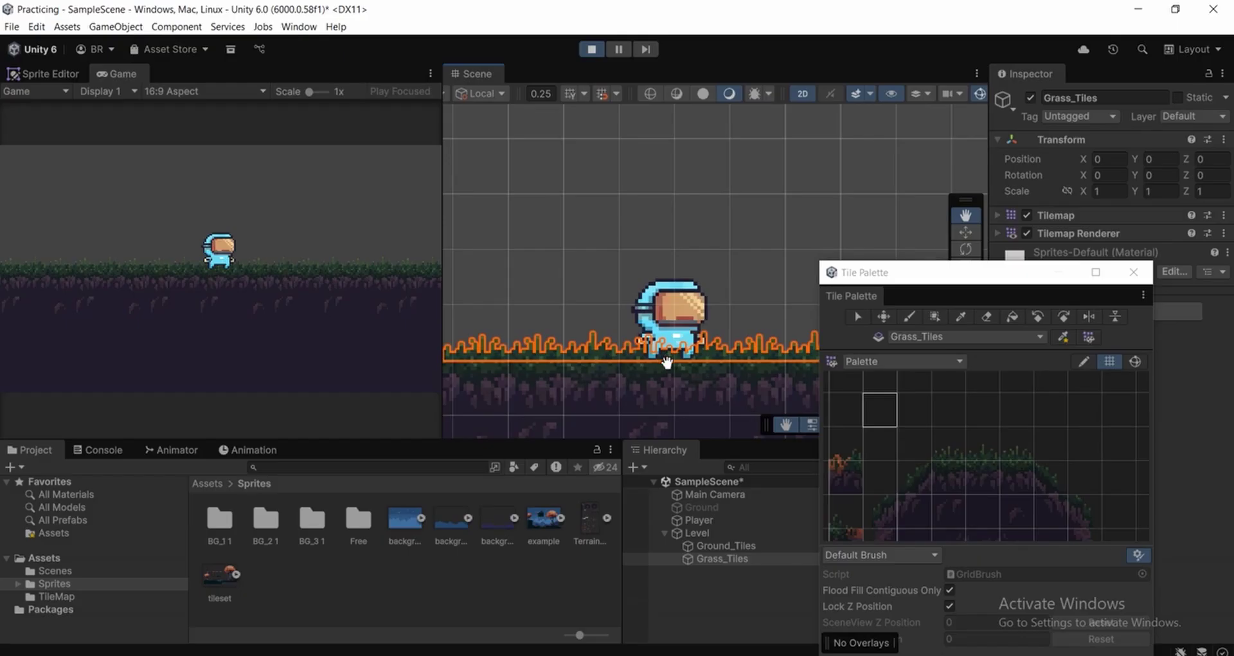
Stop the running game and close the Tile Palette window, keeping Grass_Tiles selected
scroll(611, 351, "up", 1)
left_click_drag(635, 352, 649, 356)
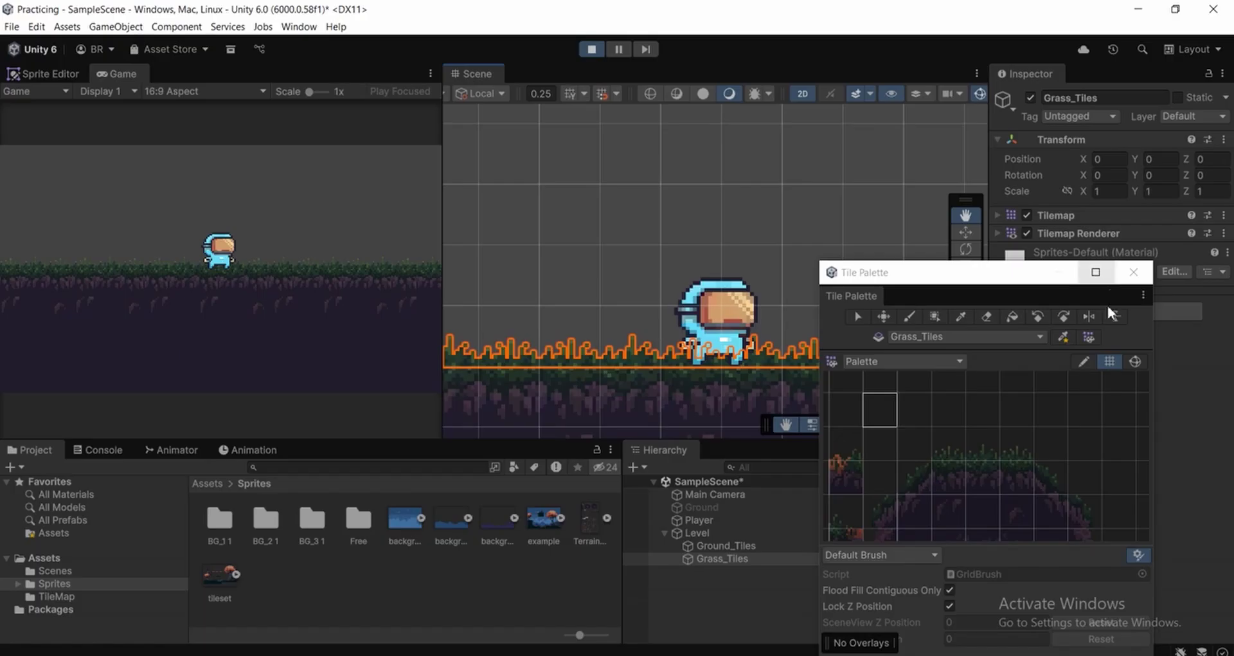
left_click(592, 49)
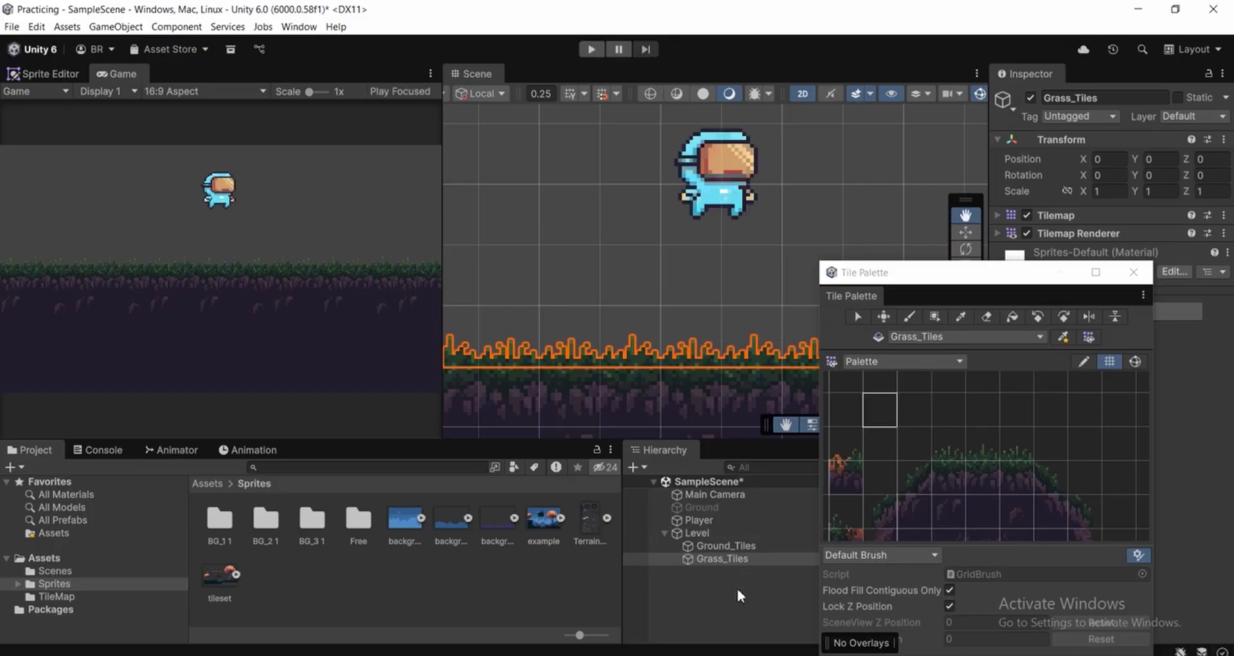
left_click(733, 557)
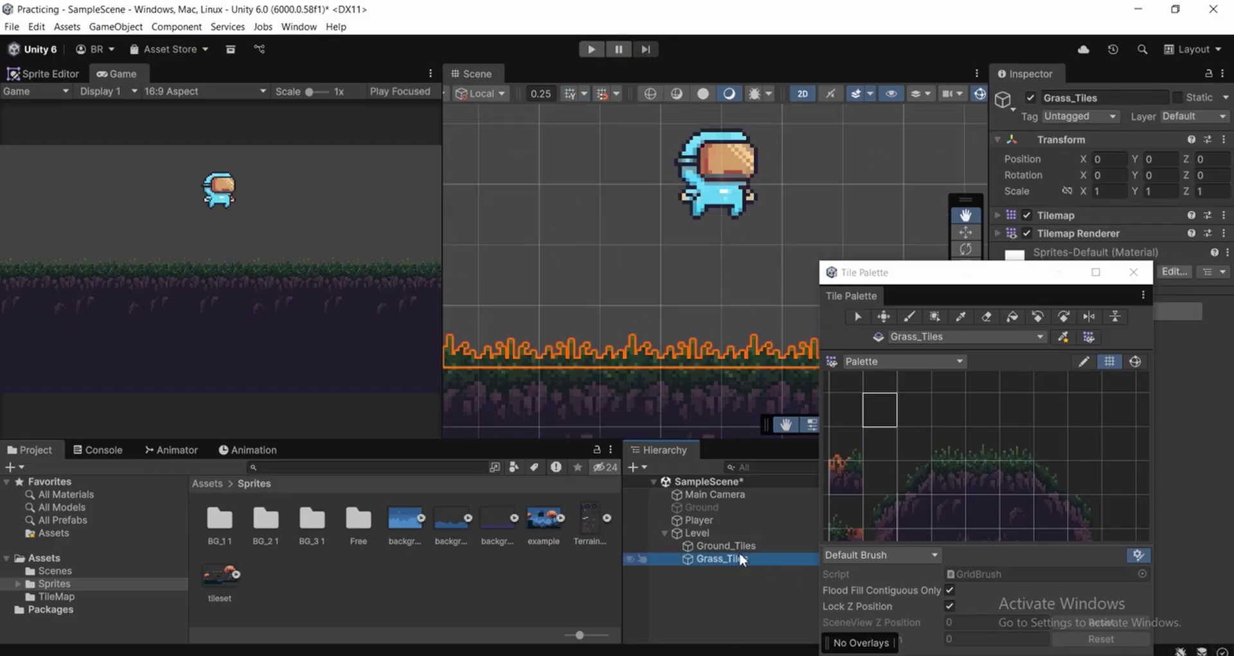
left_click_drag(983, 273, 884, 298)
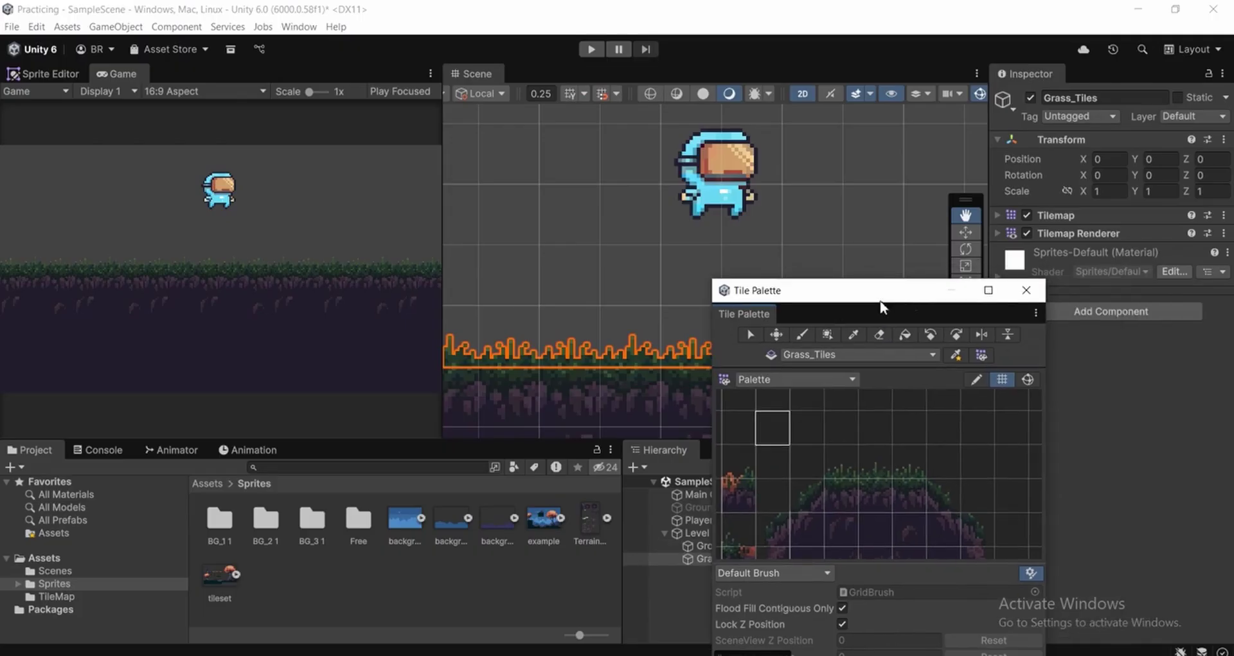
left_click(1027, 286)
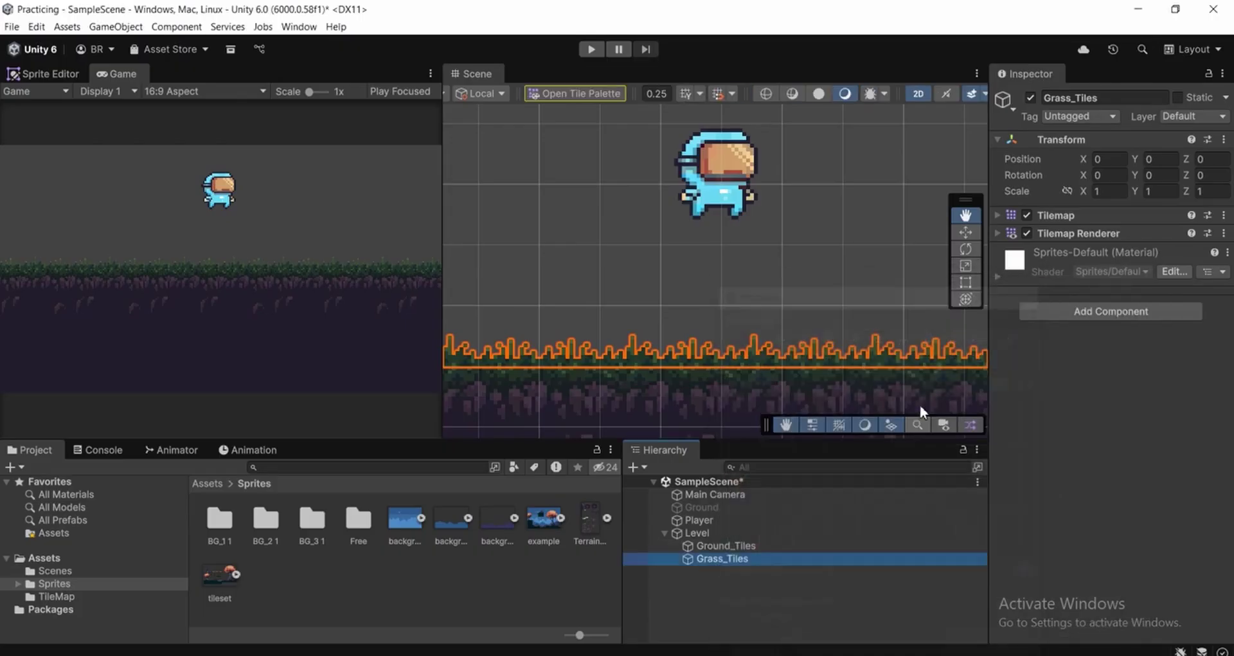
Open the project's sorting layer settings from the Tilemap Renderer of Grass_Tiles
left_click(1070, 234)
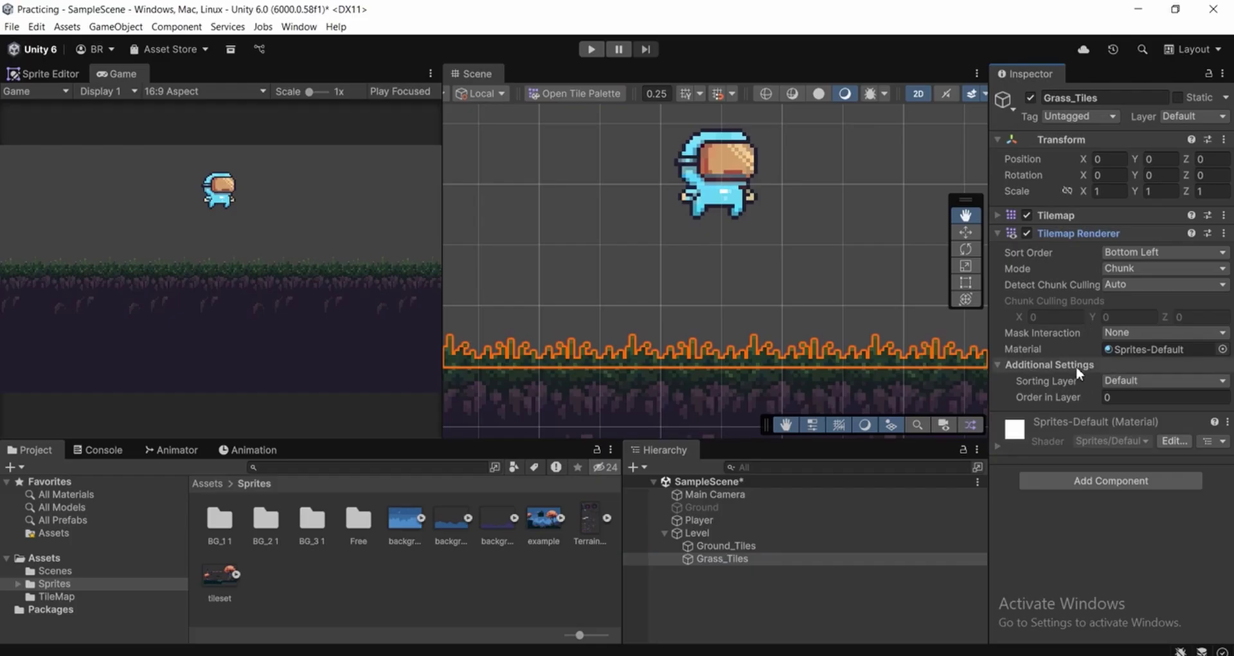
left_click(1122, 380)
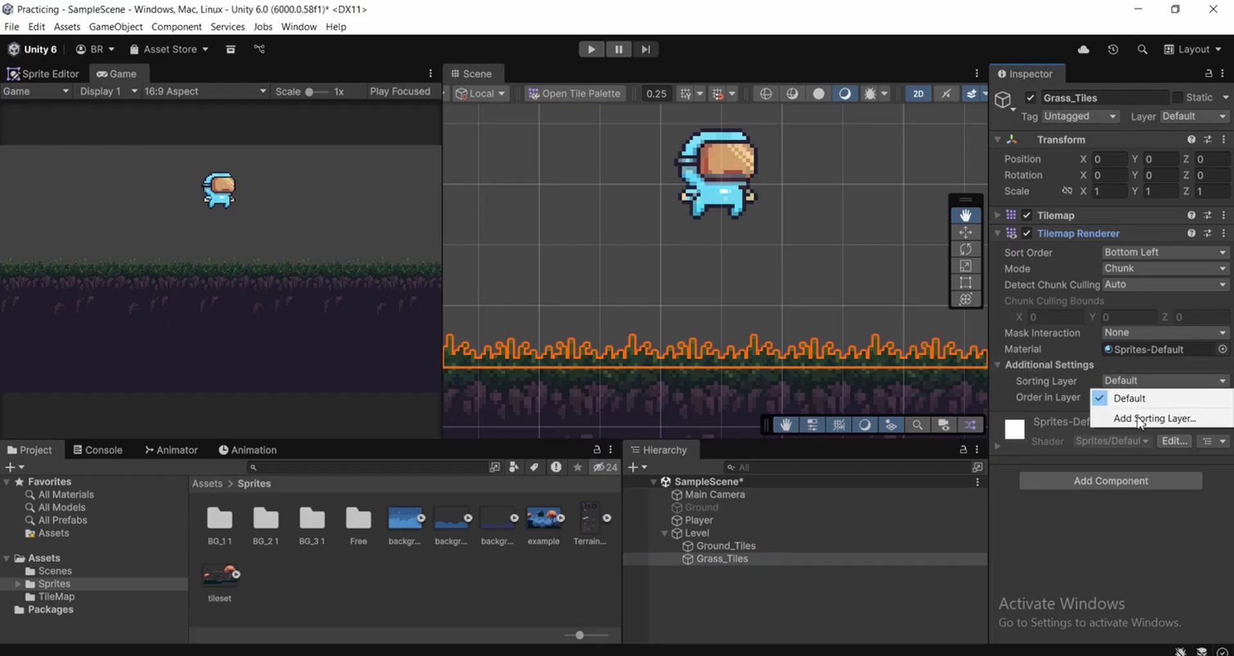
left_click(1135, 419)
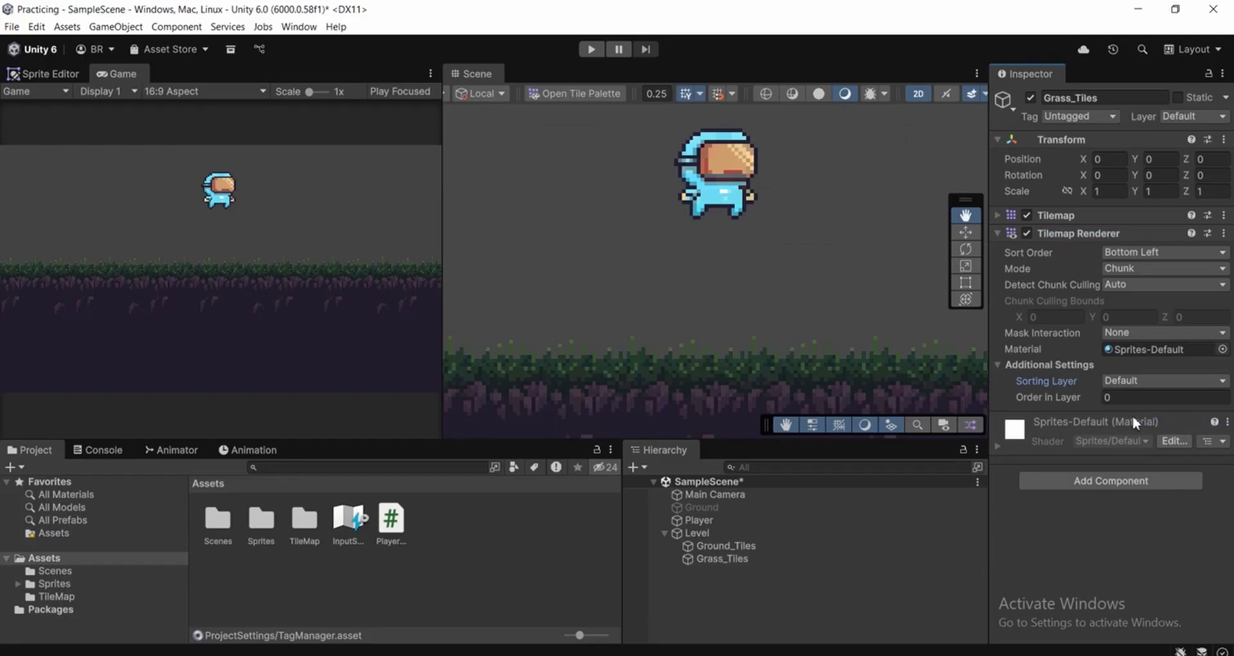
left_click_drag(731, 293, 749, 273)
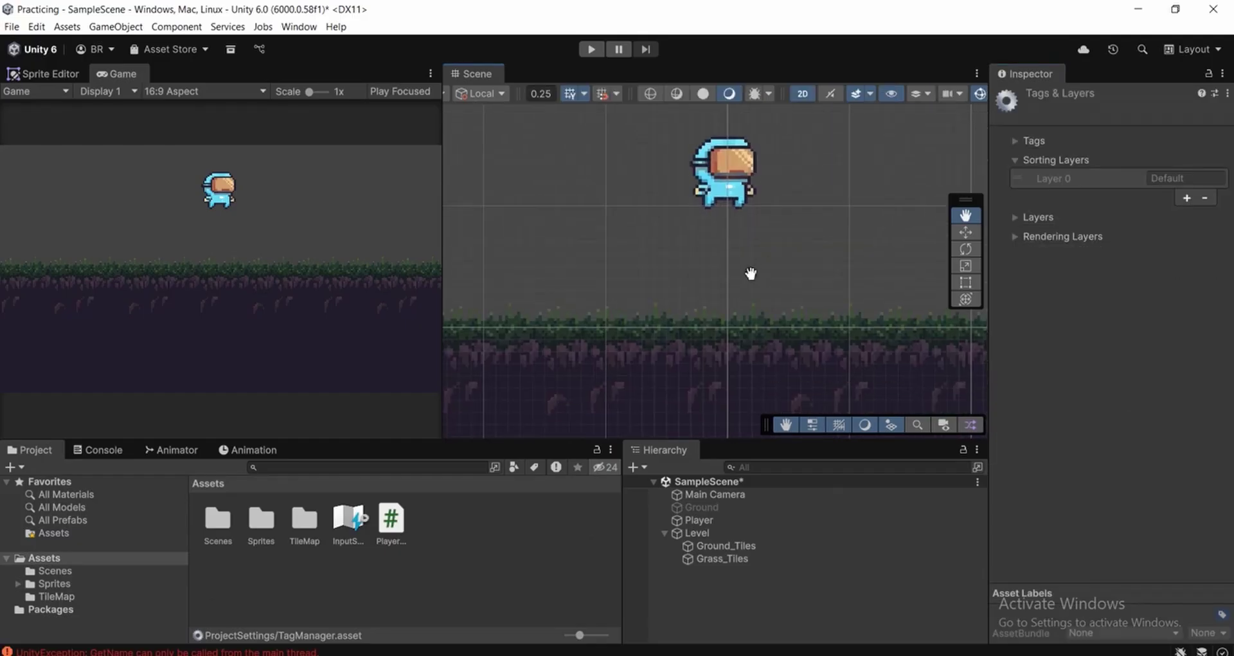
left_click_drag(855, 275, 843, 283)
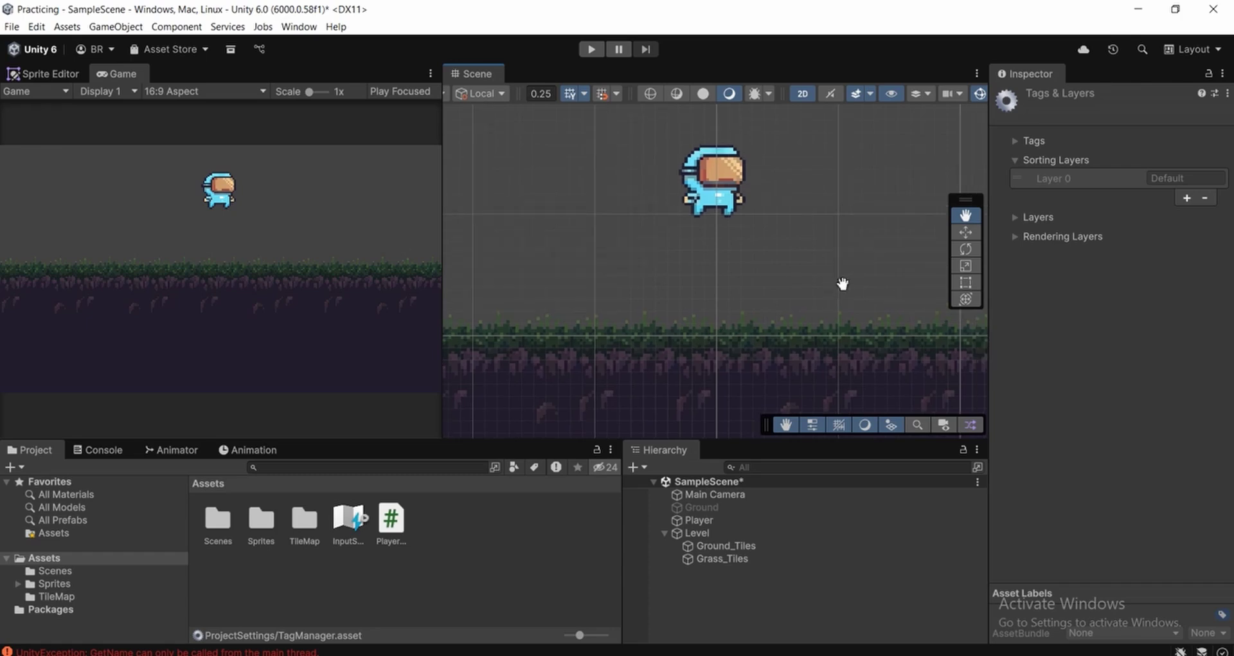
Add two sorting layers after Default, naming the first one Player and the second one Grass
left_click(1186, 198)
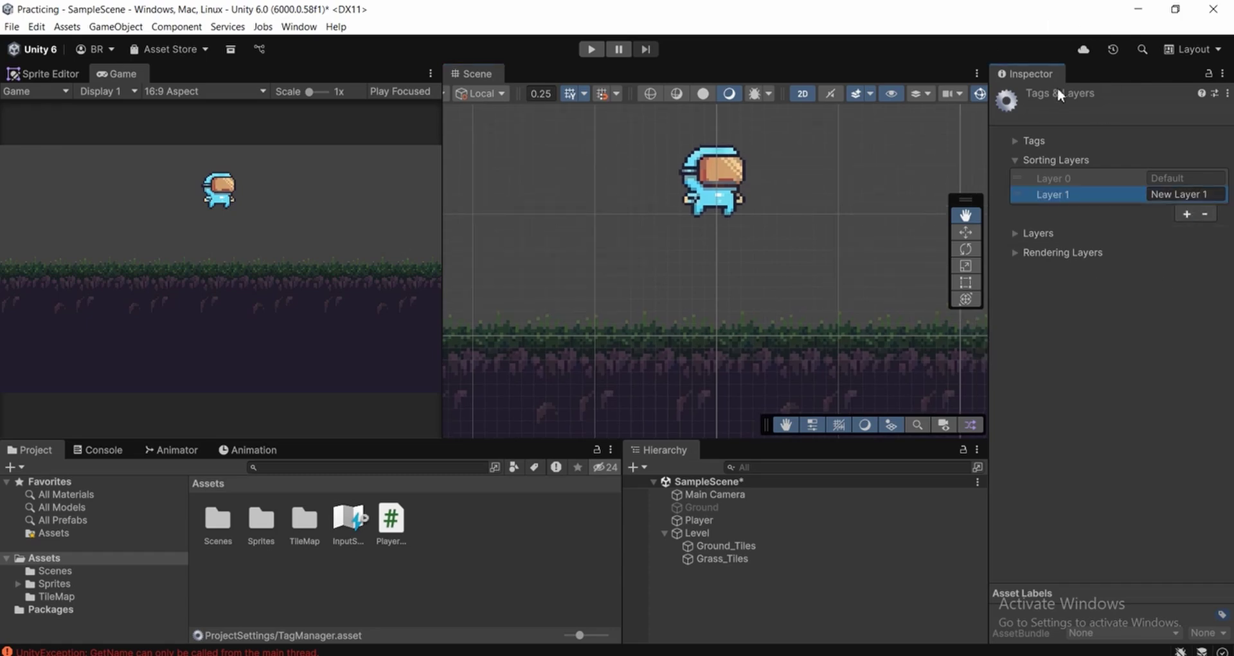
left_click(1164, 193)
type("Player")
left_click(1187, 213)
left_click(1155, 212)
type("Grass")
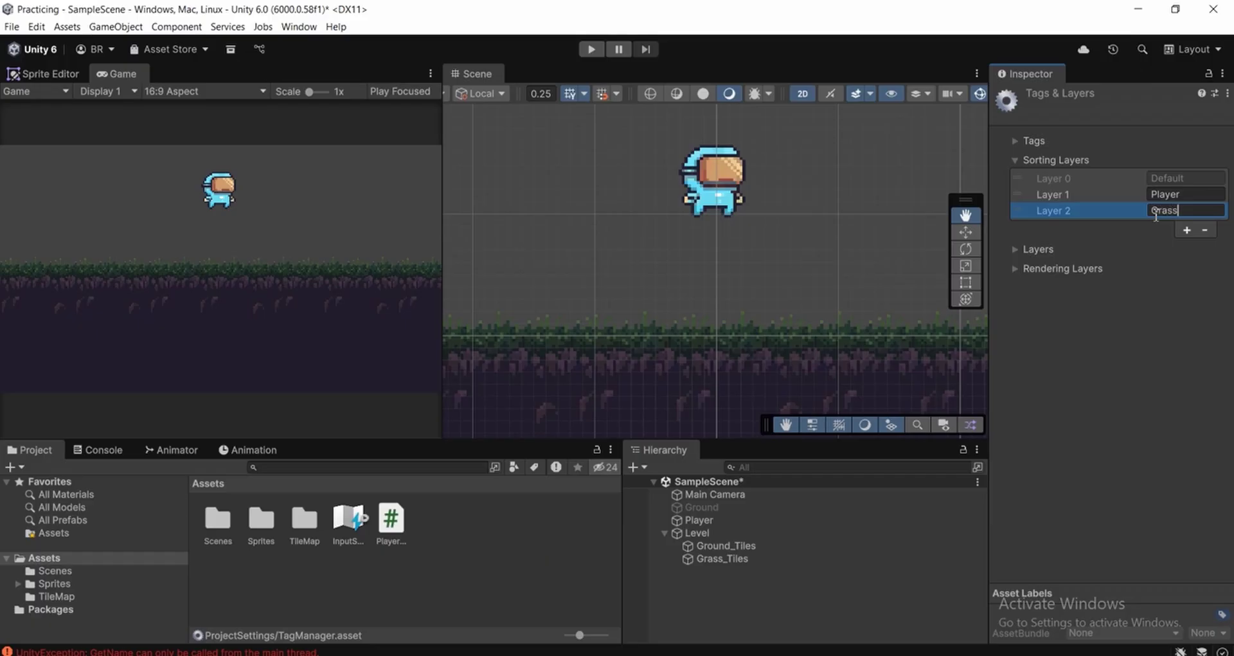
Try the sorting layer order with Grass before Player, and restore Player before Grass
mouse_move(1128, 197)
left_mouse_down()
mouse_move(1119, 199)
mouse_move(1130, 210)
left_mouse_up()
left_click_drag(753, 295, 765, 266)
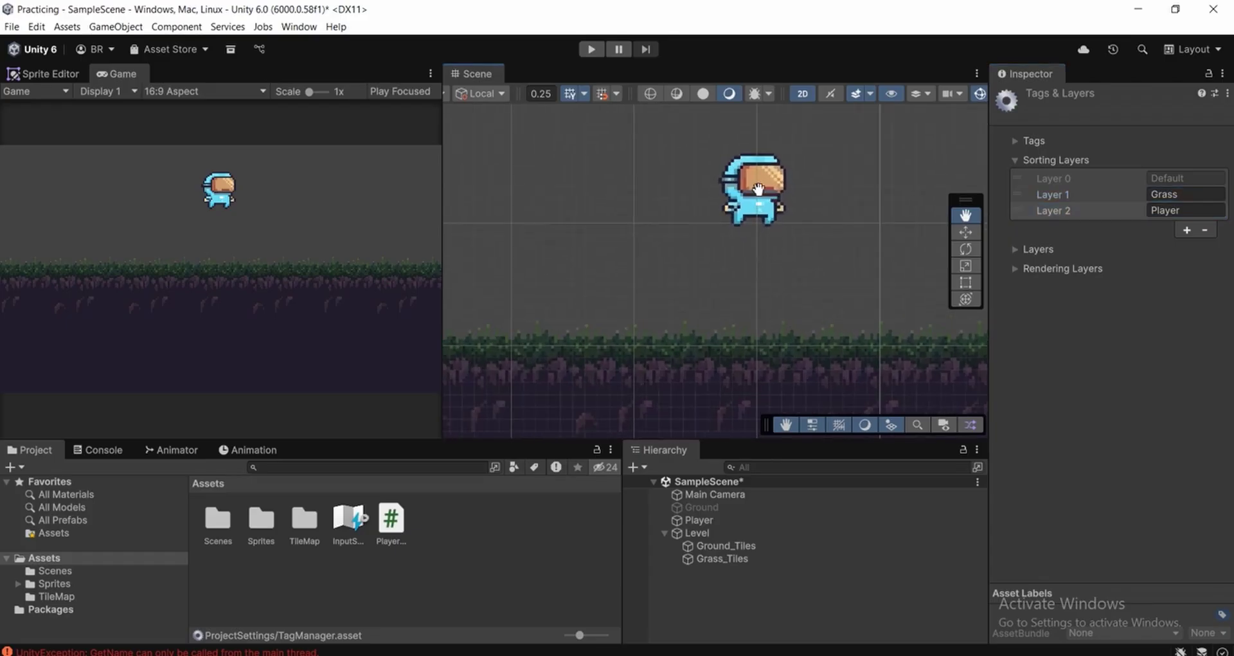
scroll(758, 188, "up", 3)
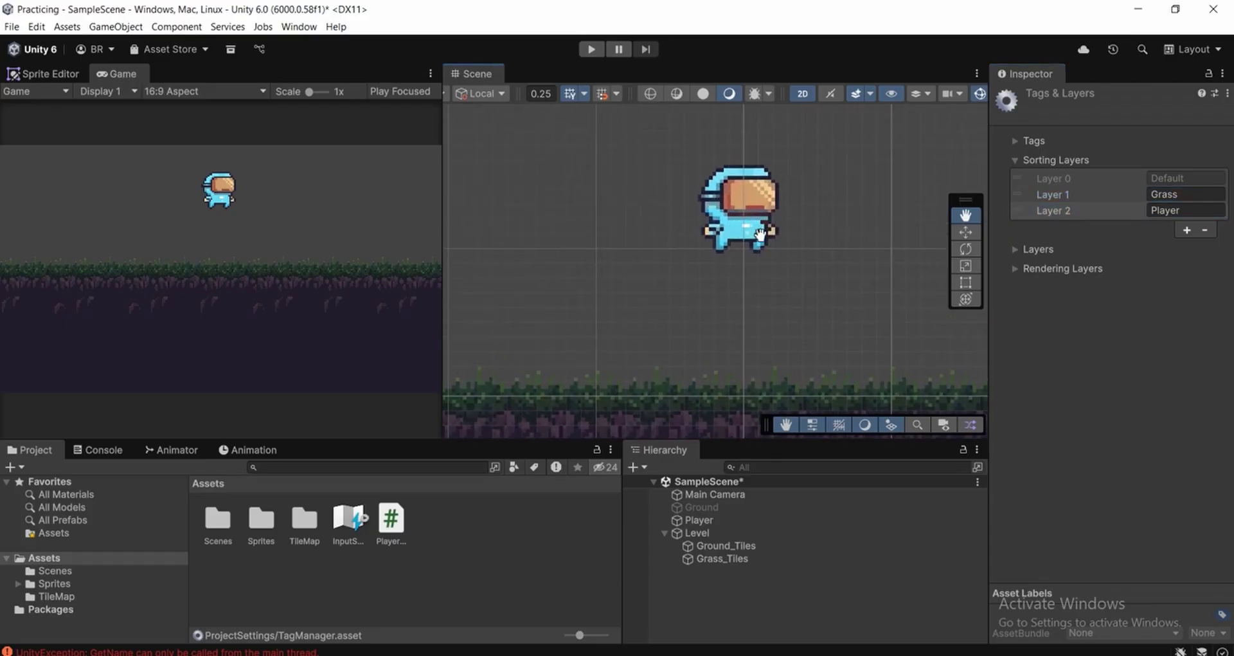
left_click_drag(716, 361, 694, 286)
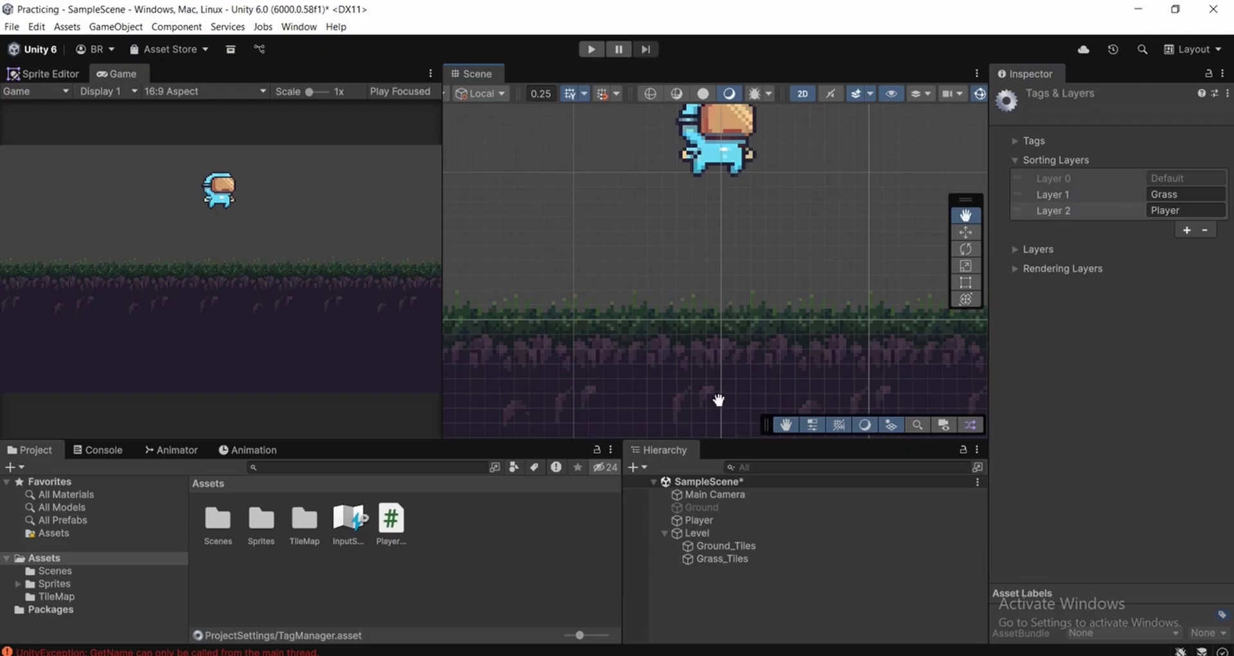
left_click_drag(845, 303, 828, 327)
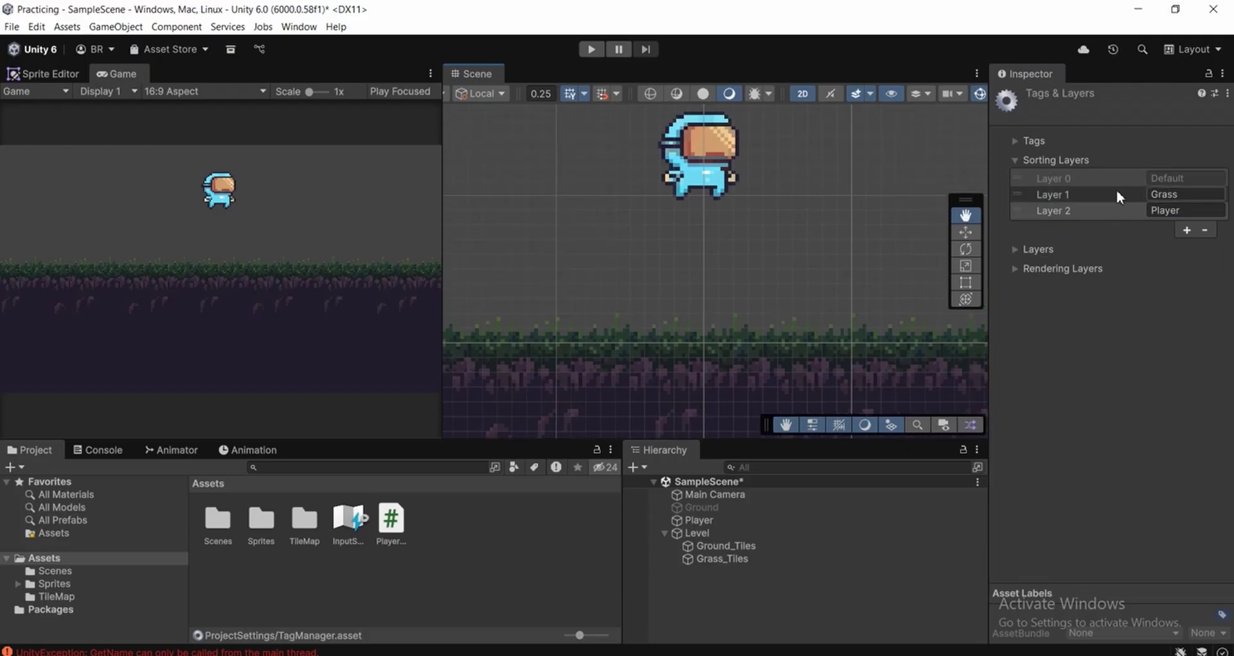
left_click_drag(1112, 195, 1111, 218)
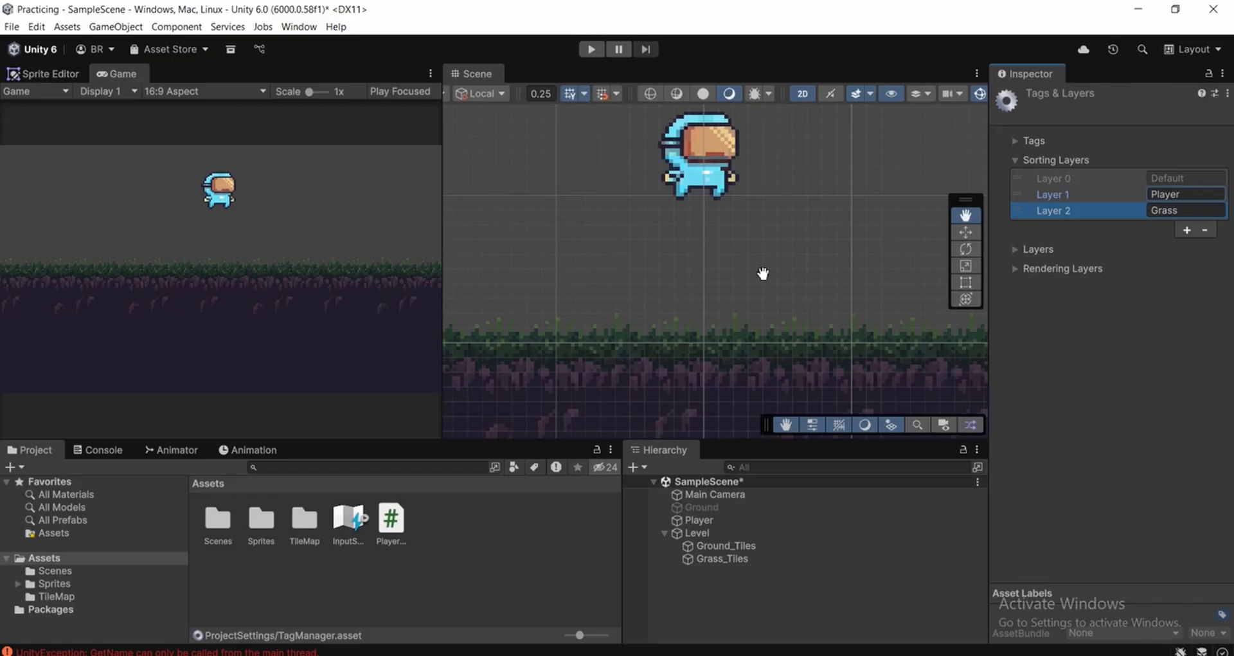
Assign the Tilemap Renderer of Grass_Tiles to the Grass sorting layer
scroll(779, 284, "down", 1)
left_click(733, 558)
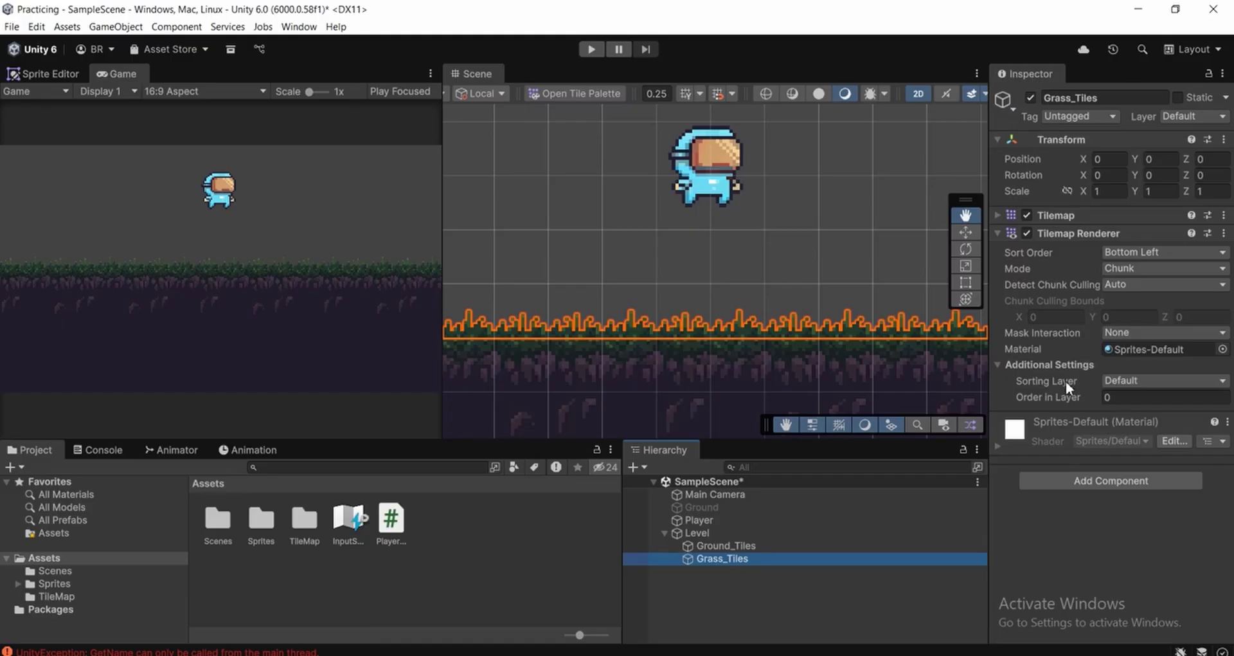
left_click(1136, 384)
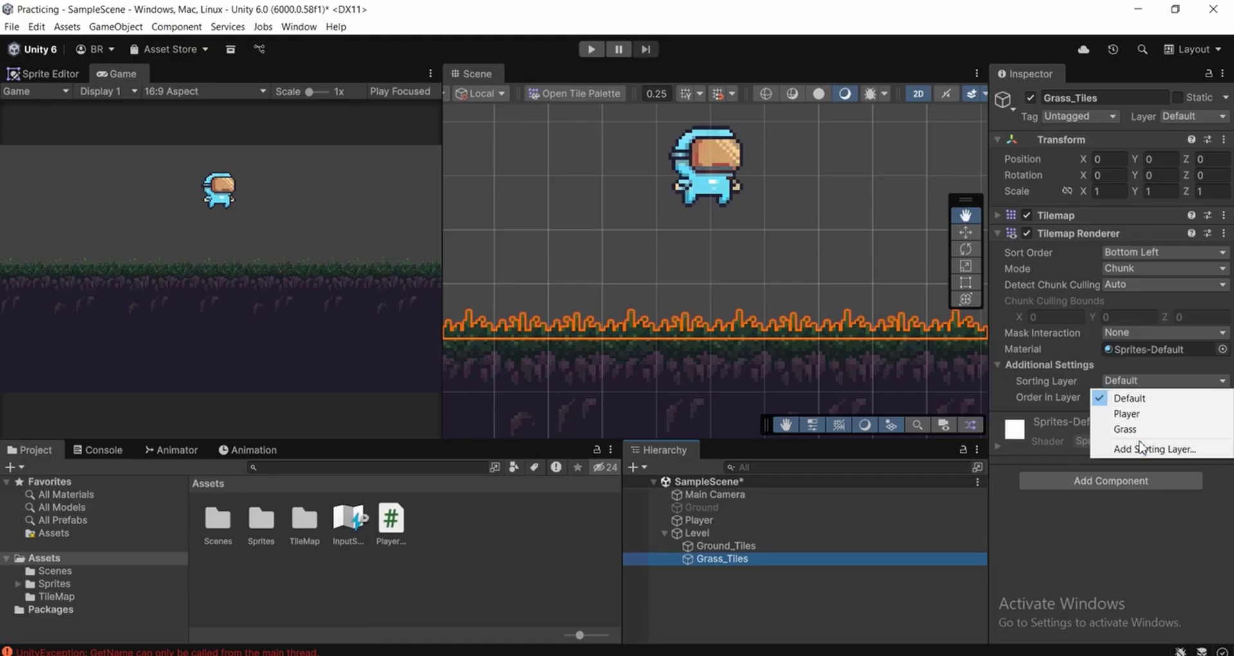
left_click(1069, 234)
left_click(1075, 236)
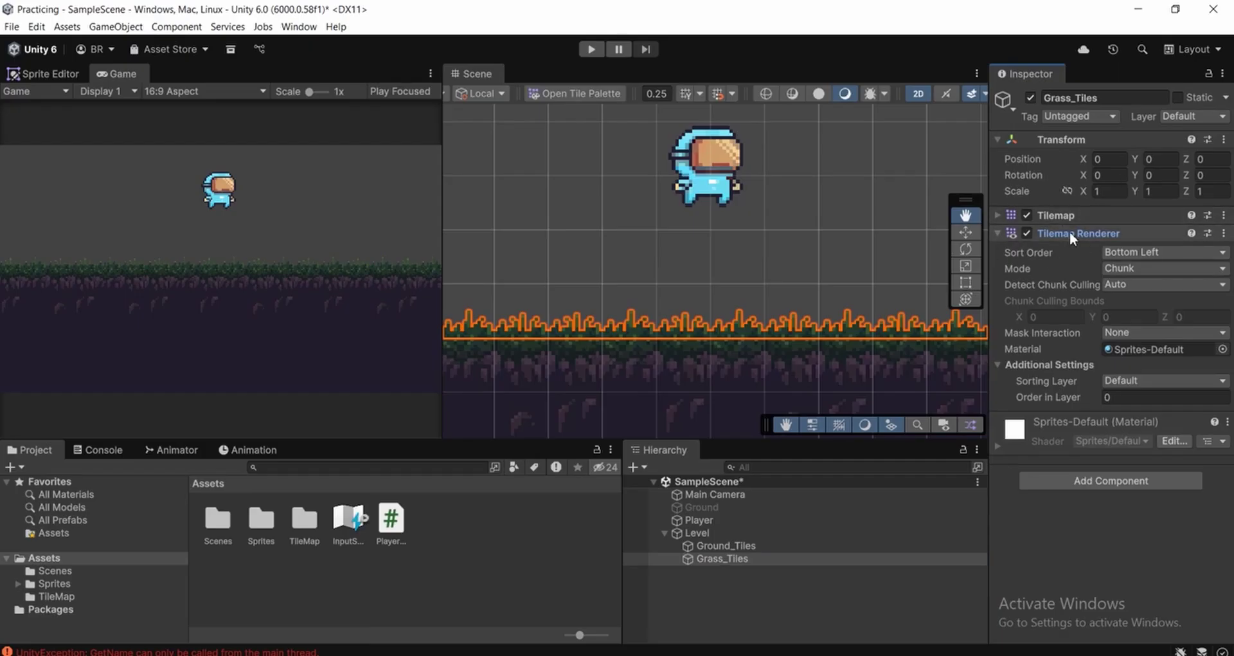
left_click(1109, 380)
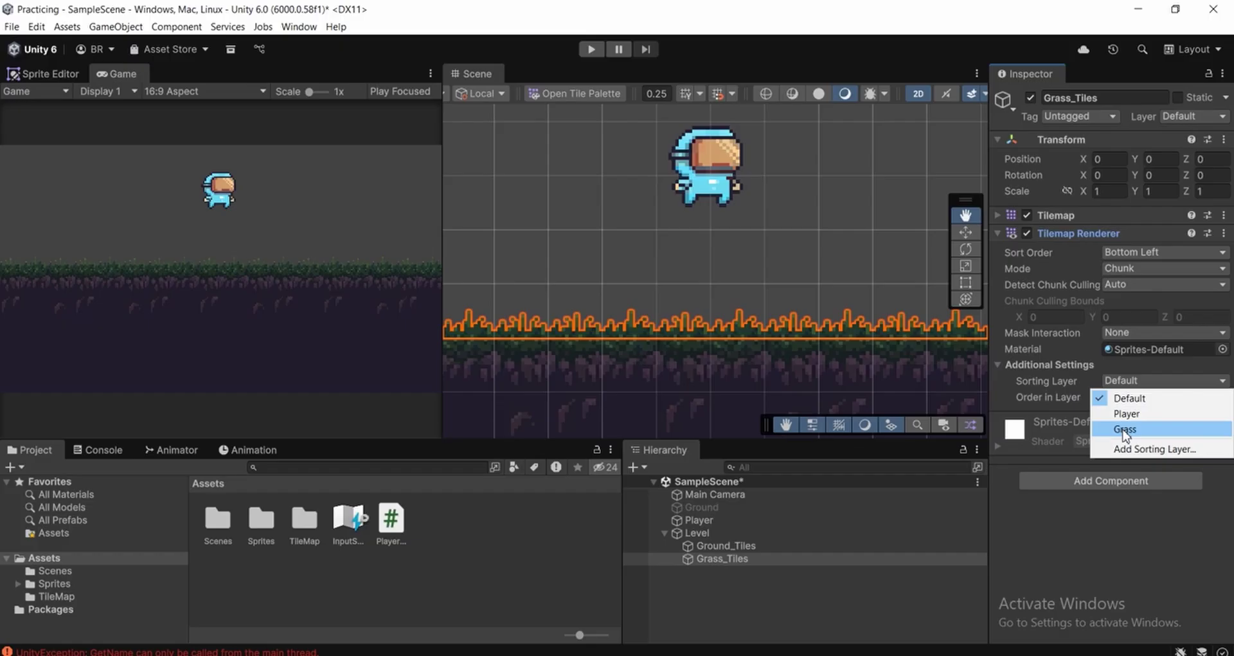
left_click(1125, 429)
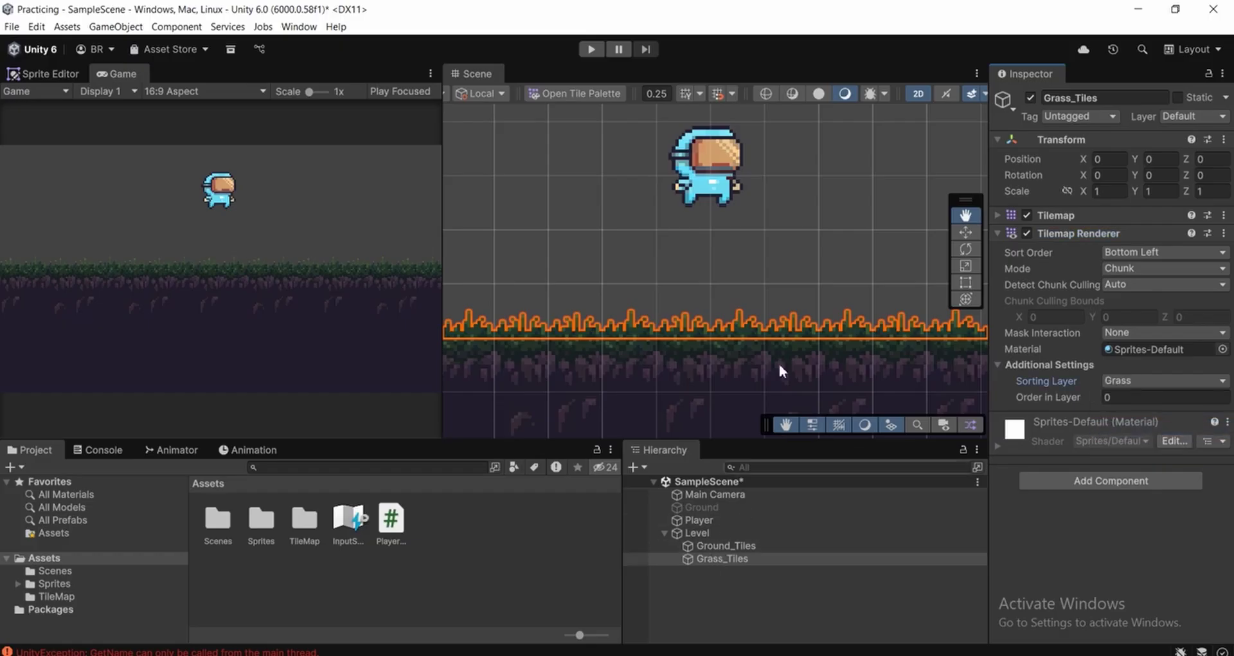
Run the game to check how the grass is drawn over the player's feet, and stop it
scroll(728, 172, "down", 2)
left_click(586, 49)
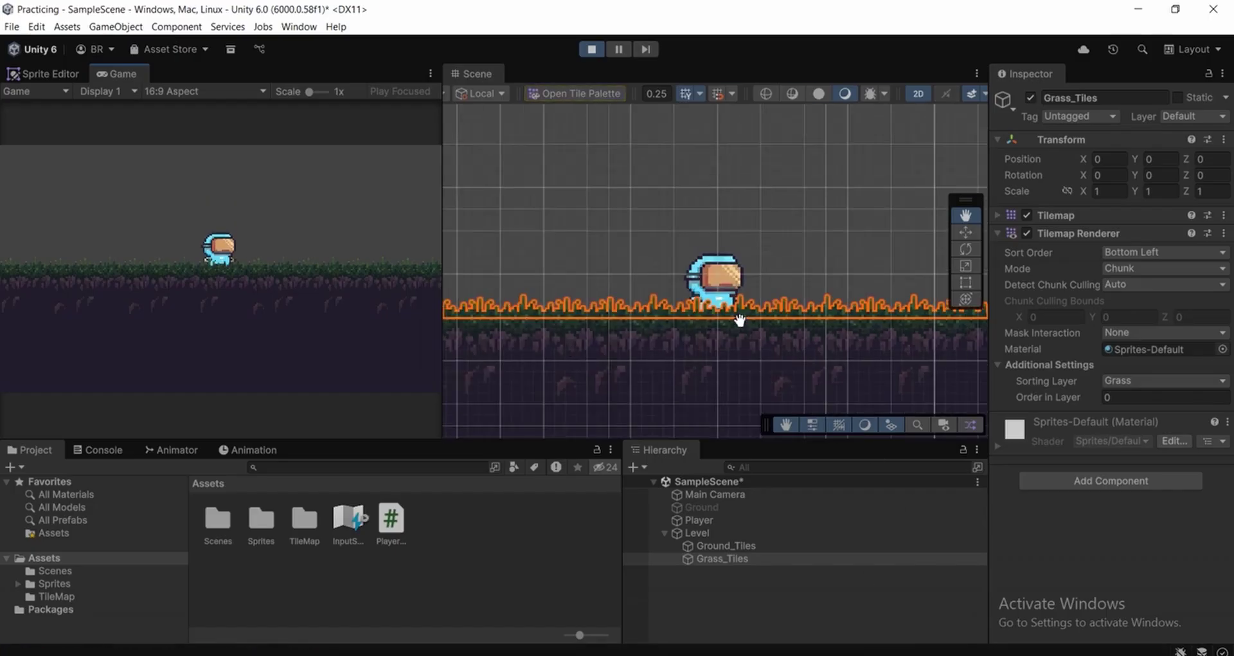
scroll(722, 317, "up", 1)
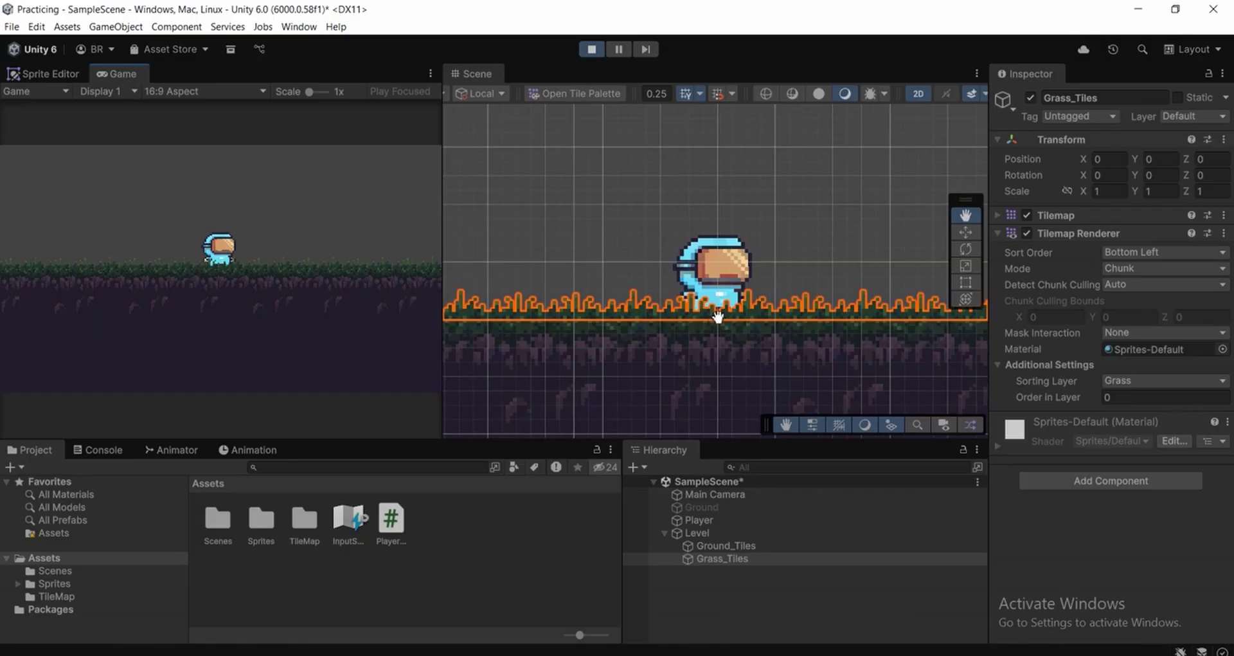
left_click(591, 49)
Assign the Sprite Renderer of the Player object to the Player sorting layer
left_click(707, 519)
scroll(648, 345, "down", 2)
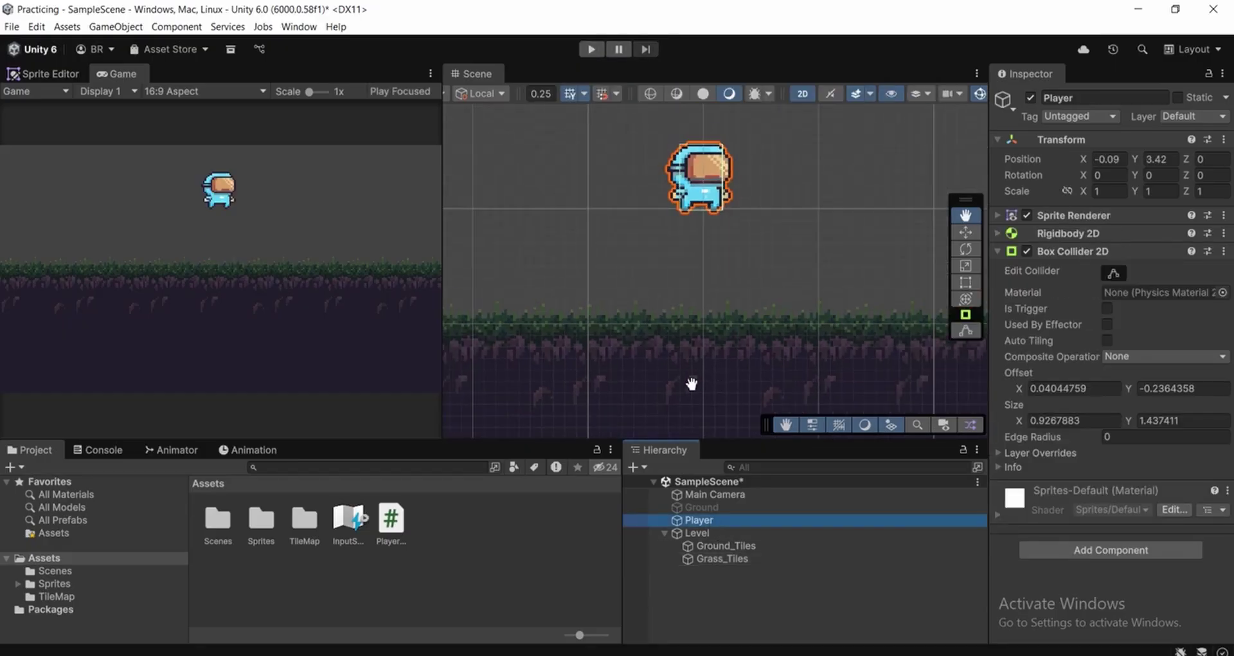
left_click(732, 598)
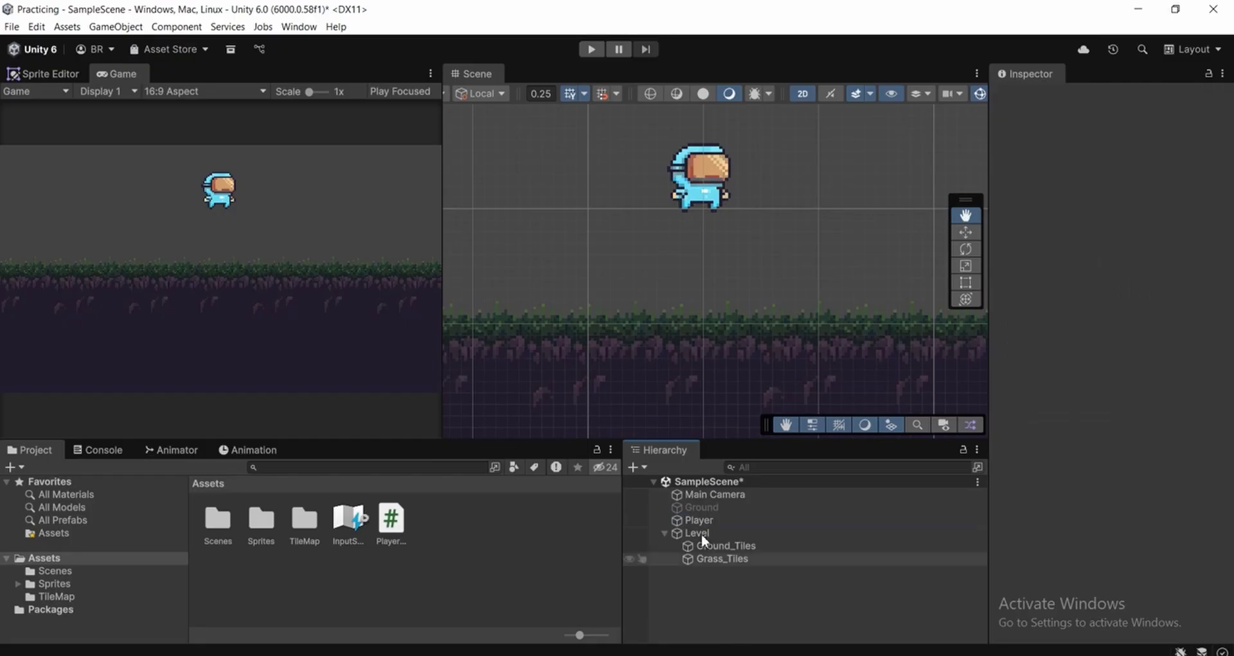
left_click(696, 519)
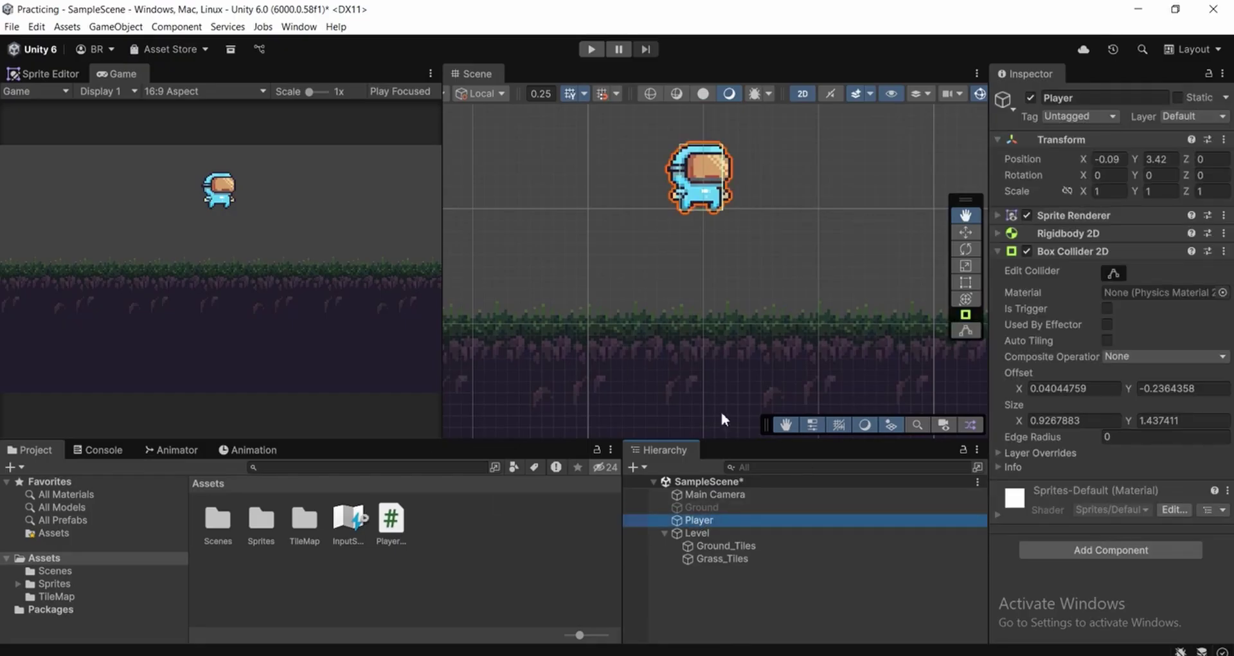
left_click(1056, 219)
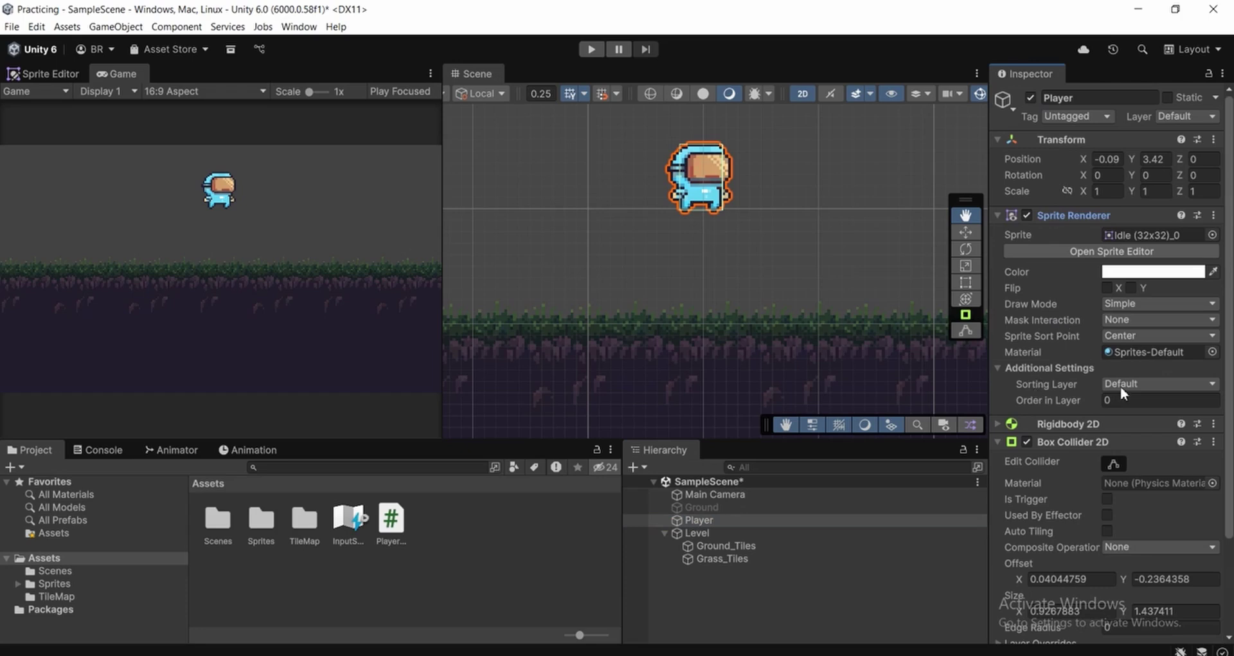
left_click(1120, 386)
left_click(1126, 416)
left_click(1135, 384)
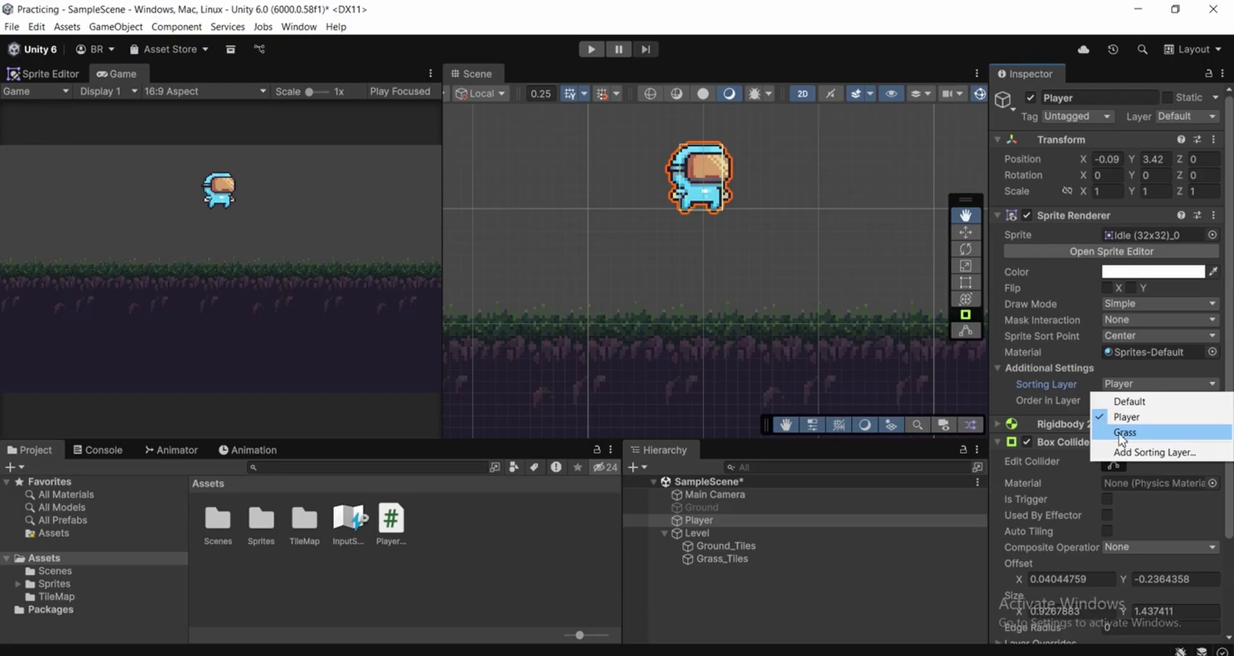
left_click(719, 583)
Look over the level within the camera frame and inspect the settings of Ground_Tiles and its parent Level grid
scroll(692, 292, "down", 3)
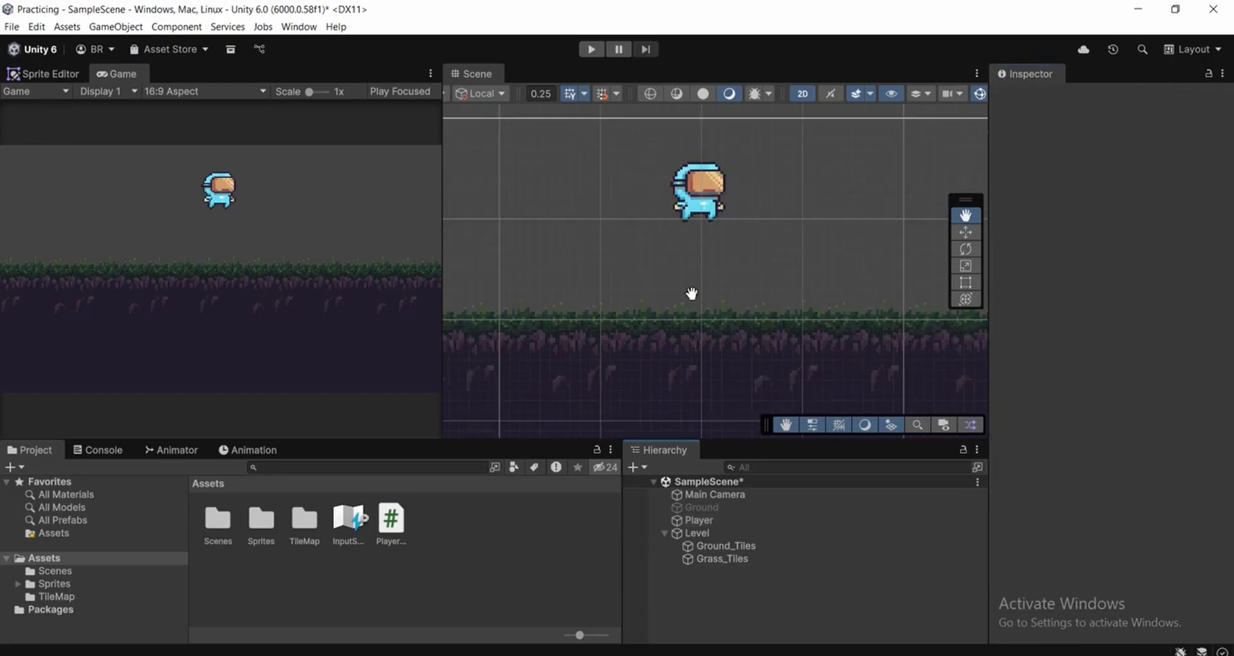
scroll(819, 287, "down", 2)
left_click_drag(599, 177, 612, 238)
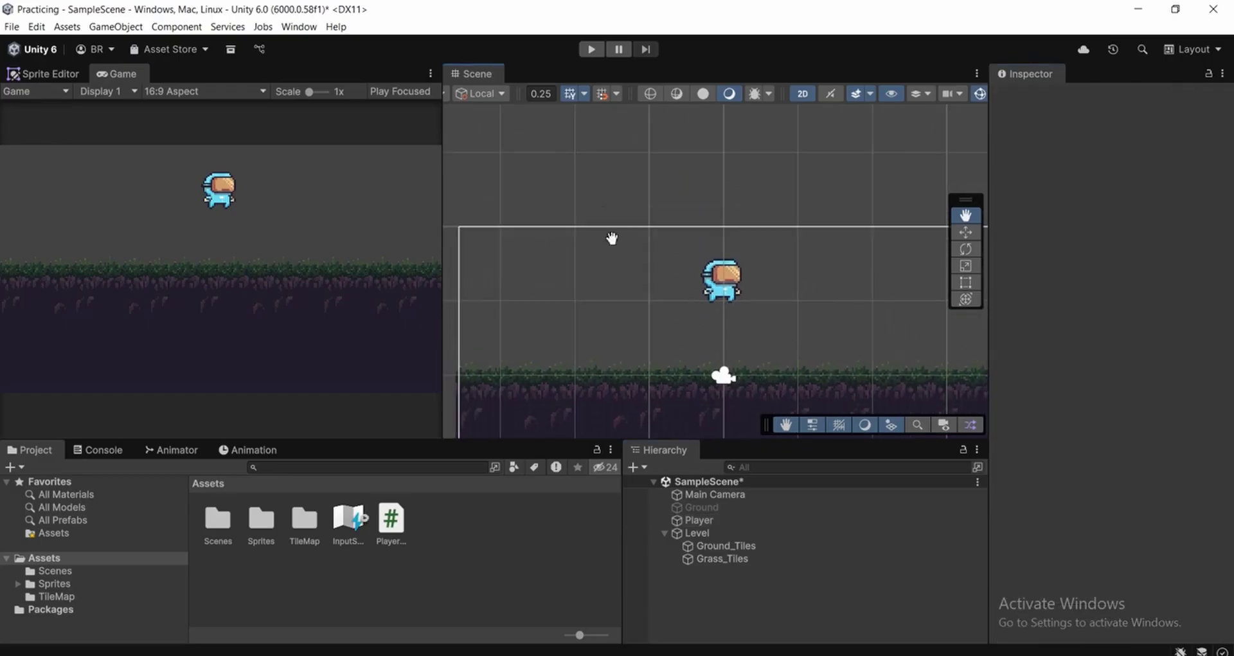
left_click_drag(716, 341, 648, 319)
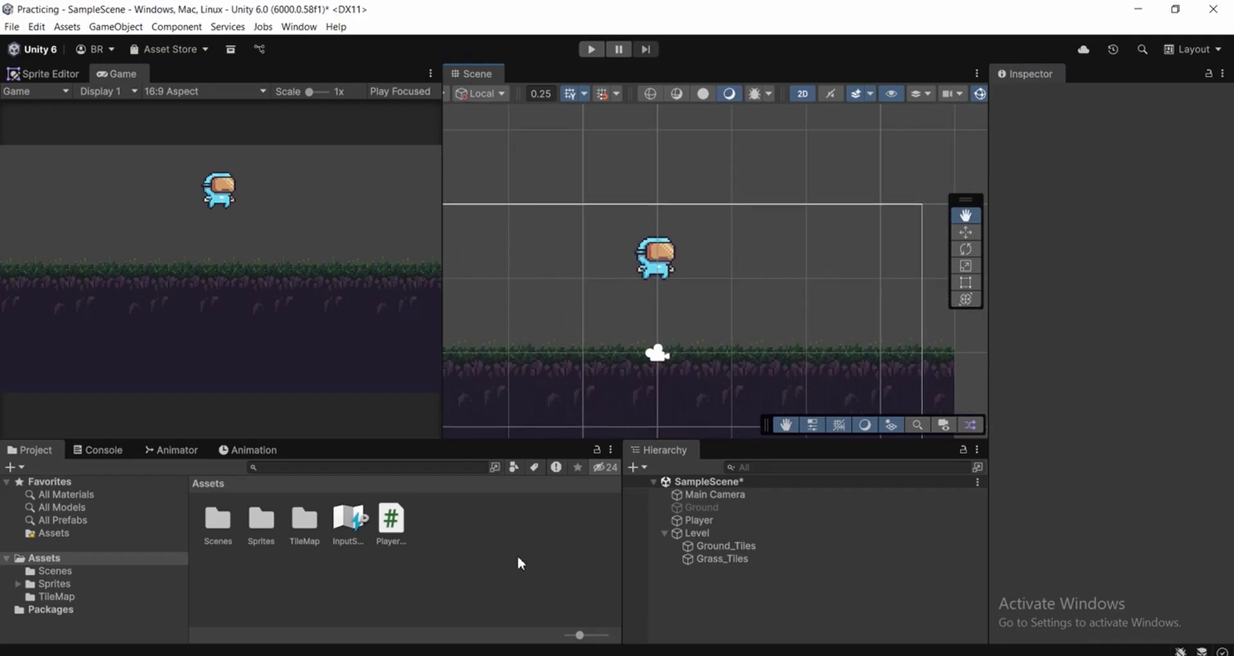
scroll(644, 320, "down", 1)
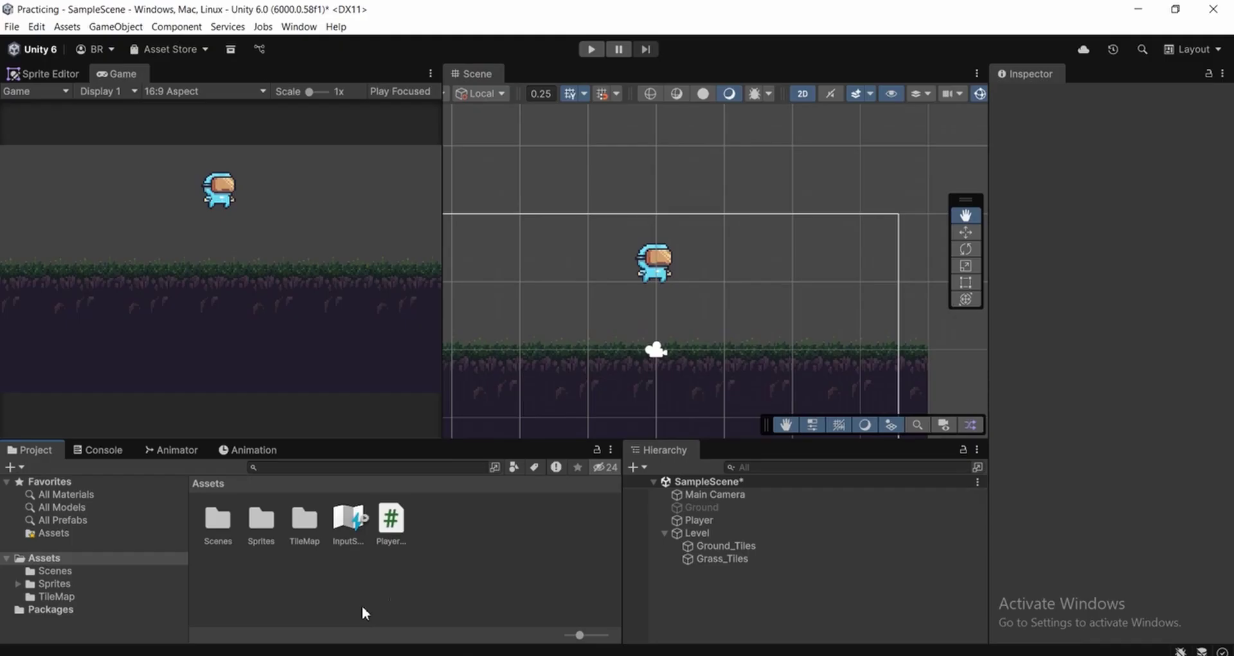
left_click(720, 546)
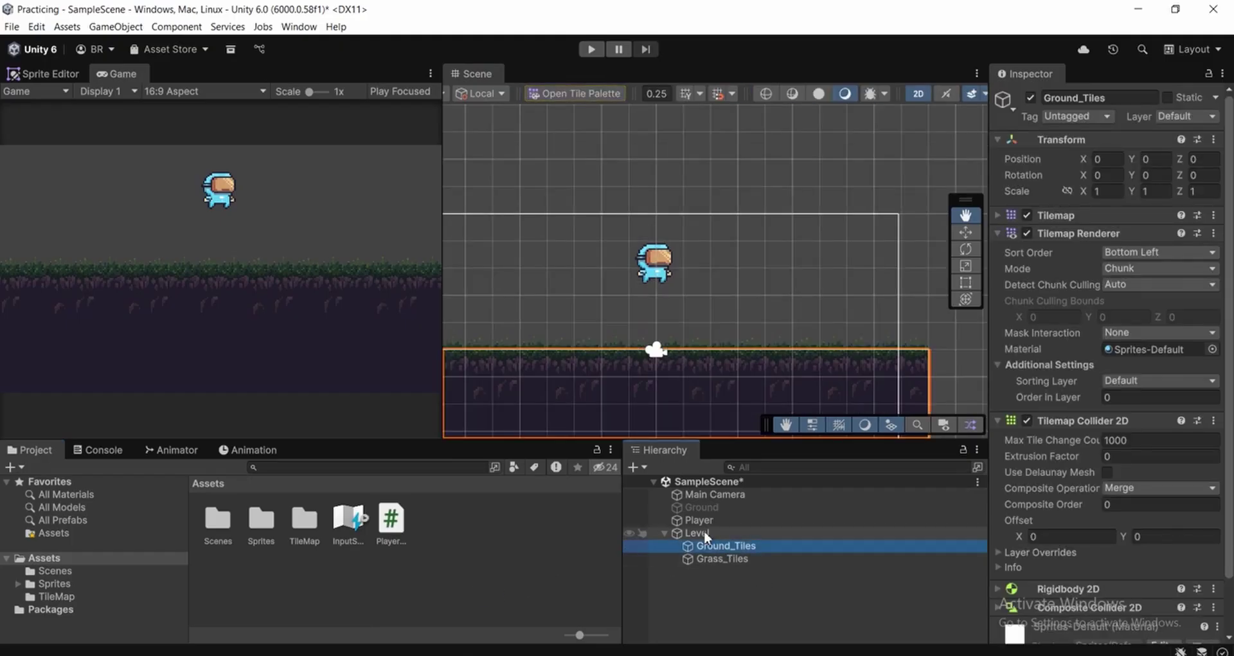
left_click(704, 531)
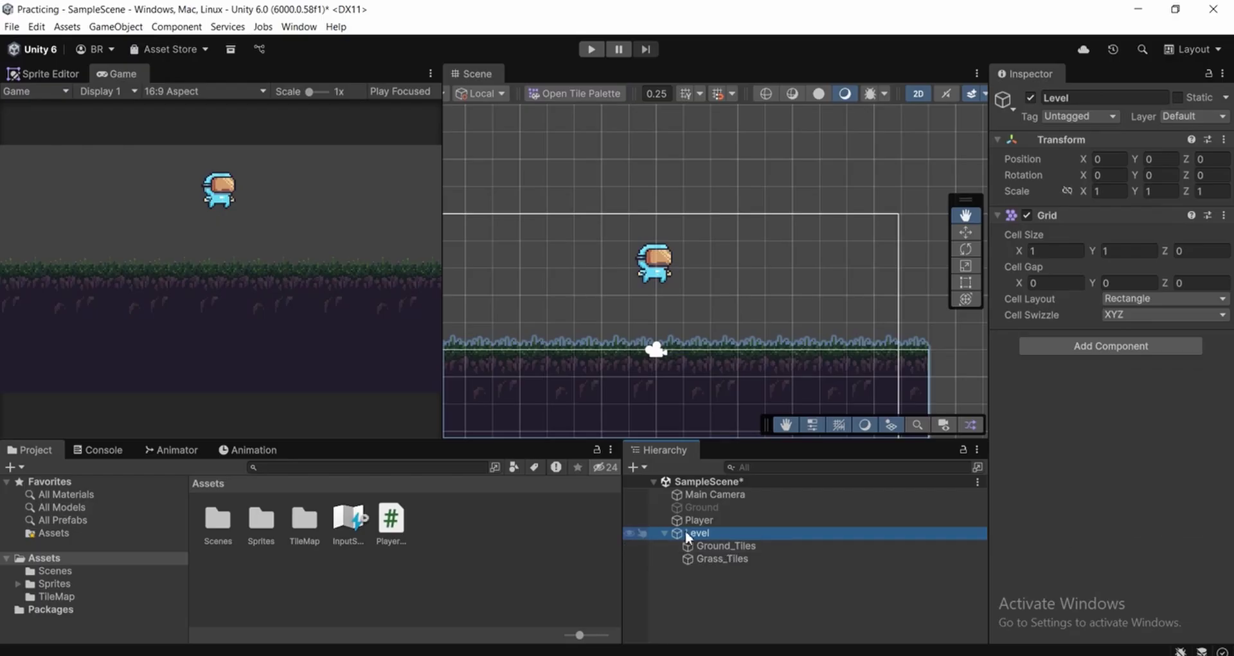
Open the Tile Palette window and find free space beside the existing tiles in the palette
left_click(570, 90)
scroll(550, 114, "down", 1)
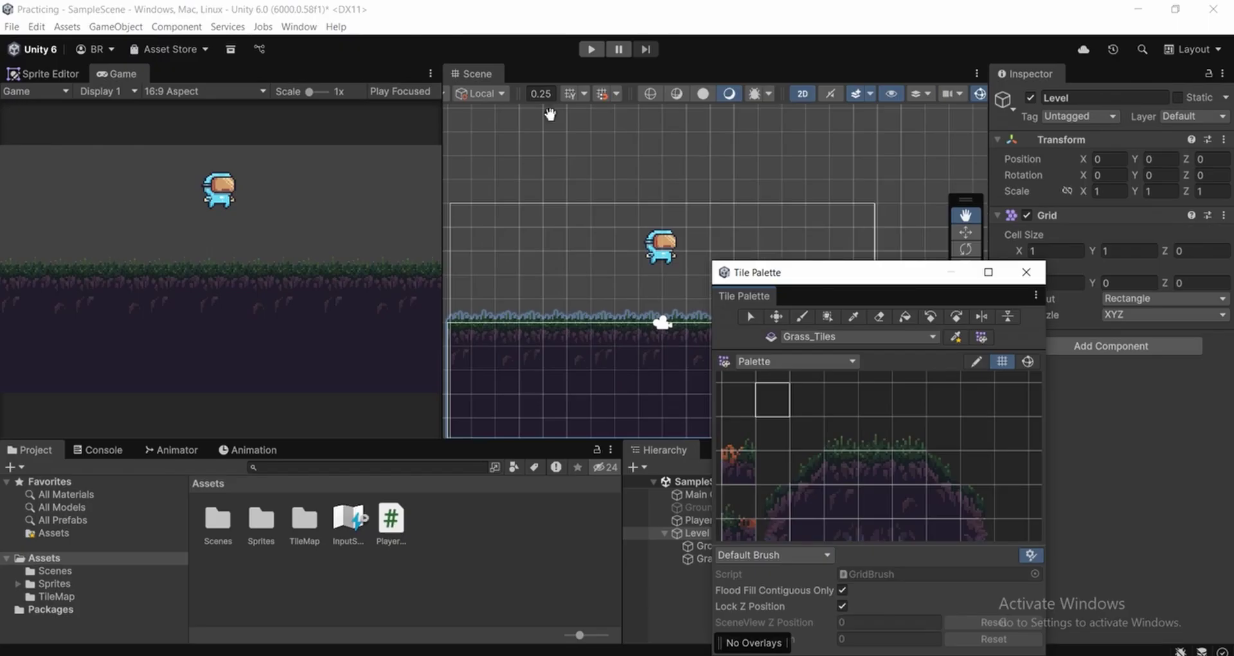
scroll(851, 433, "down", 6)
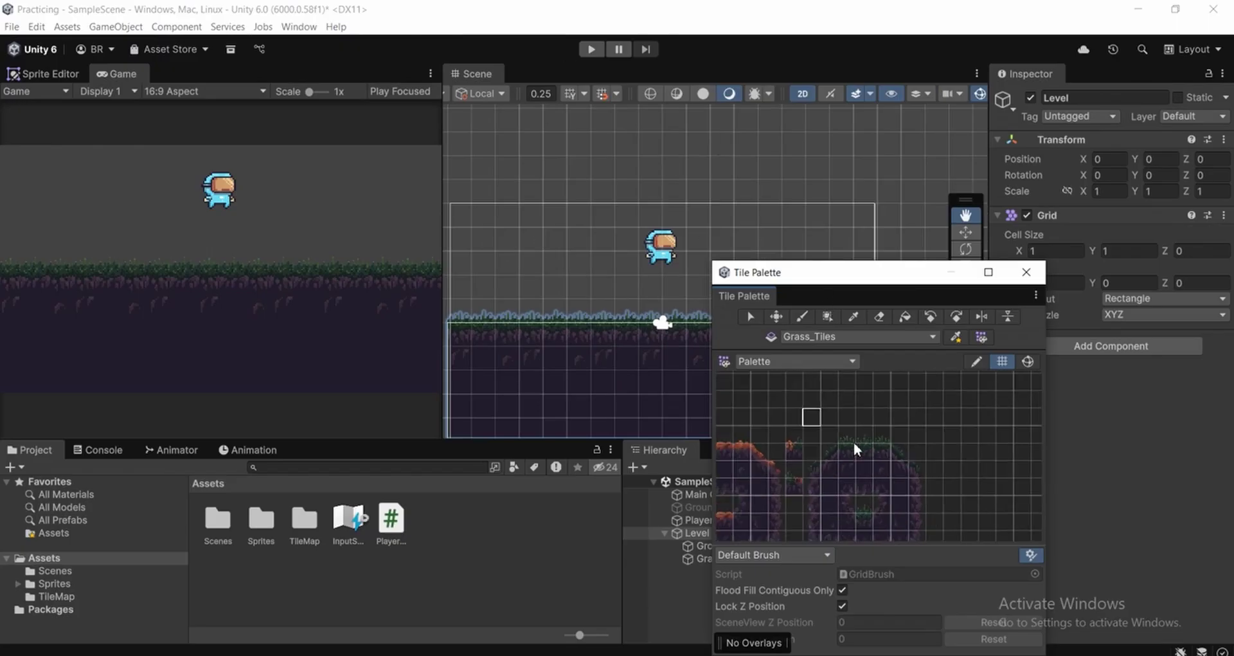
scroll(822, 412, "down", 1)
middle_click_drag(758, 458, 712, 436)
scroll(961, 459, "down", 1)
middle_click_drag(836, 397, 793, 464)
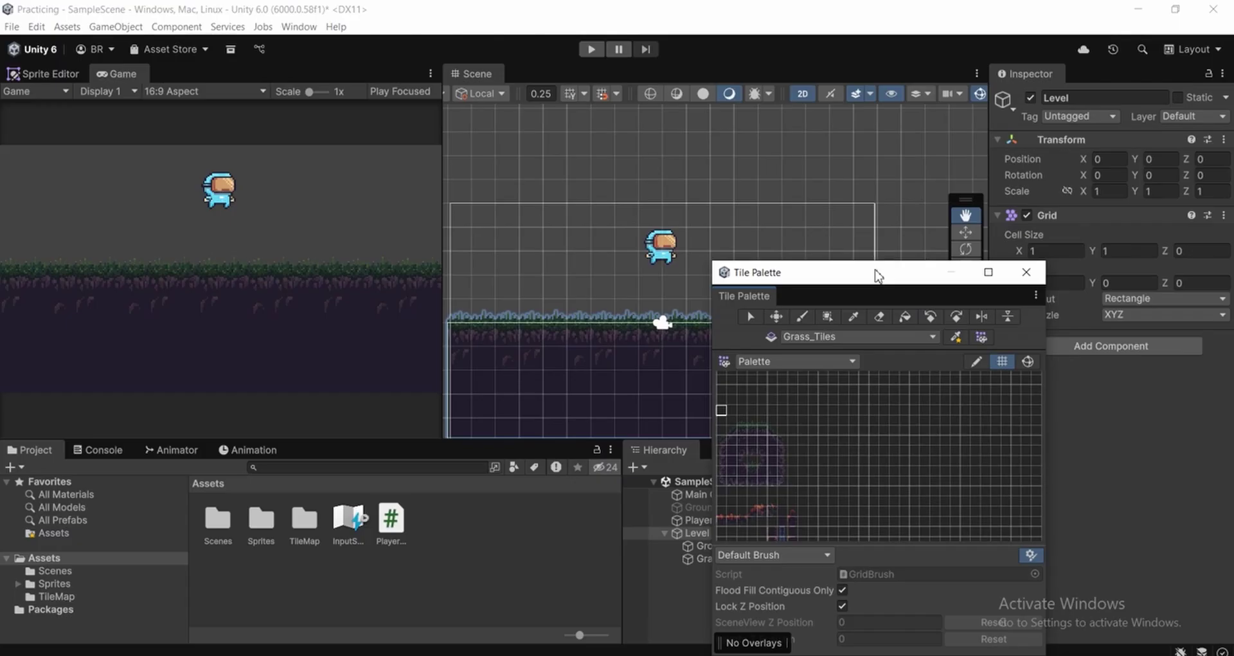
left_click_drag(877, 272, 972, 212)
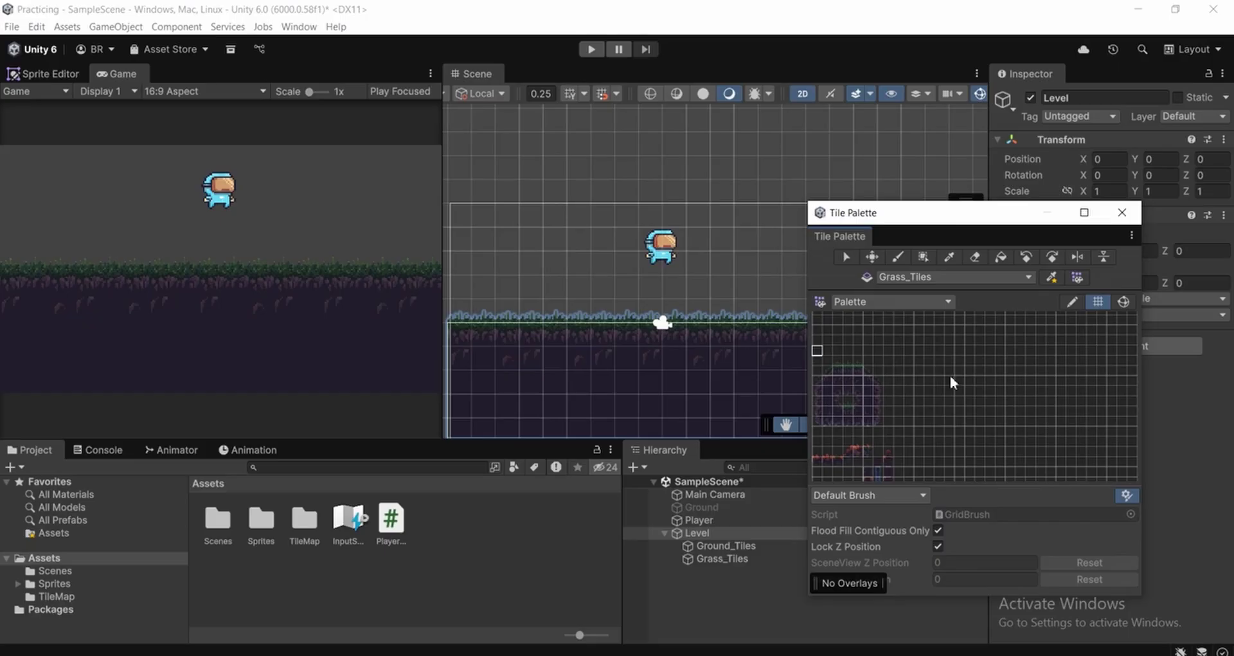
Expand the Sprites folder in the project assets and select the tileset texture
left_click(53, 585)
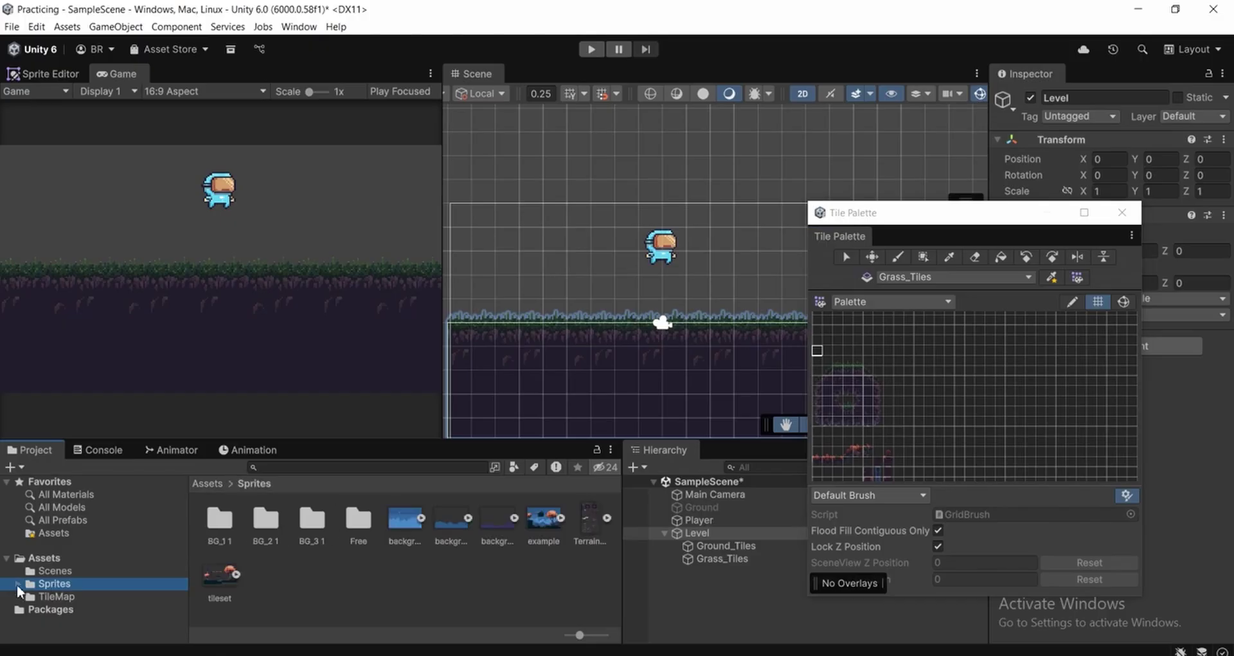
left_click(17, 582)
left_click(592, 536)
left_click(225, 590)
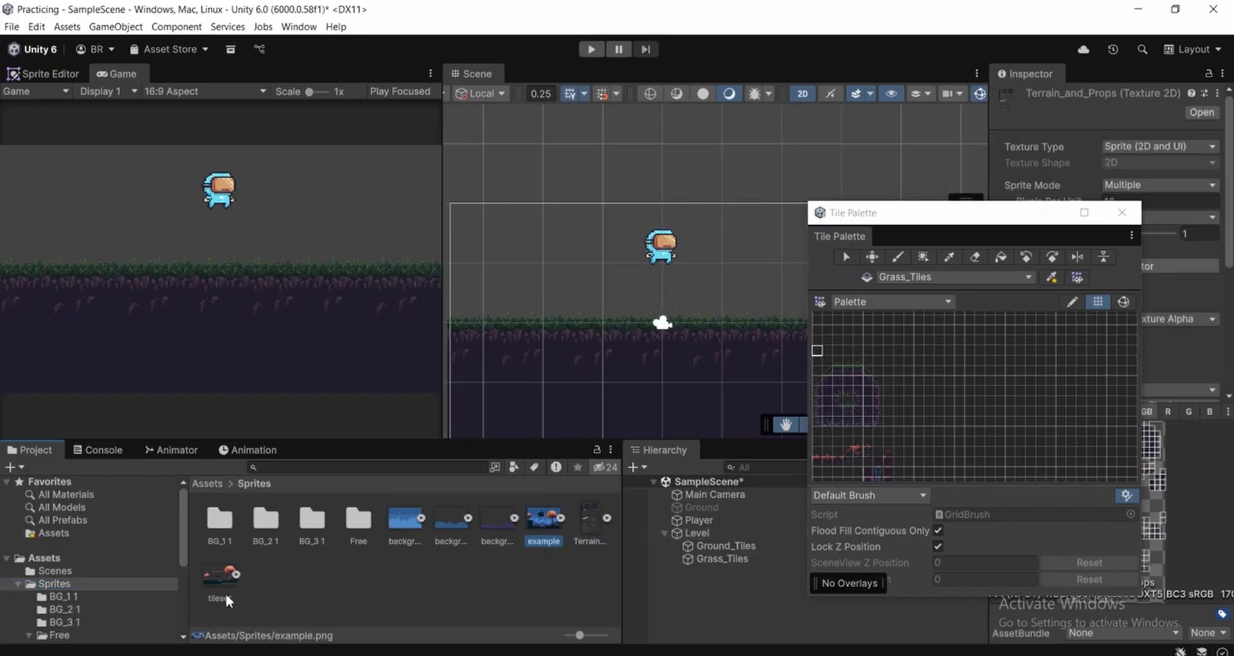
left_click_drag(937, 219, 850, 249)
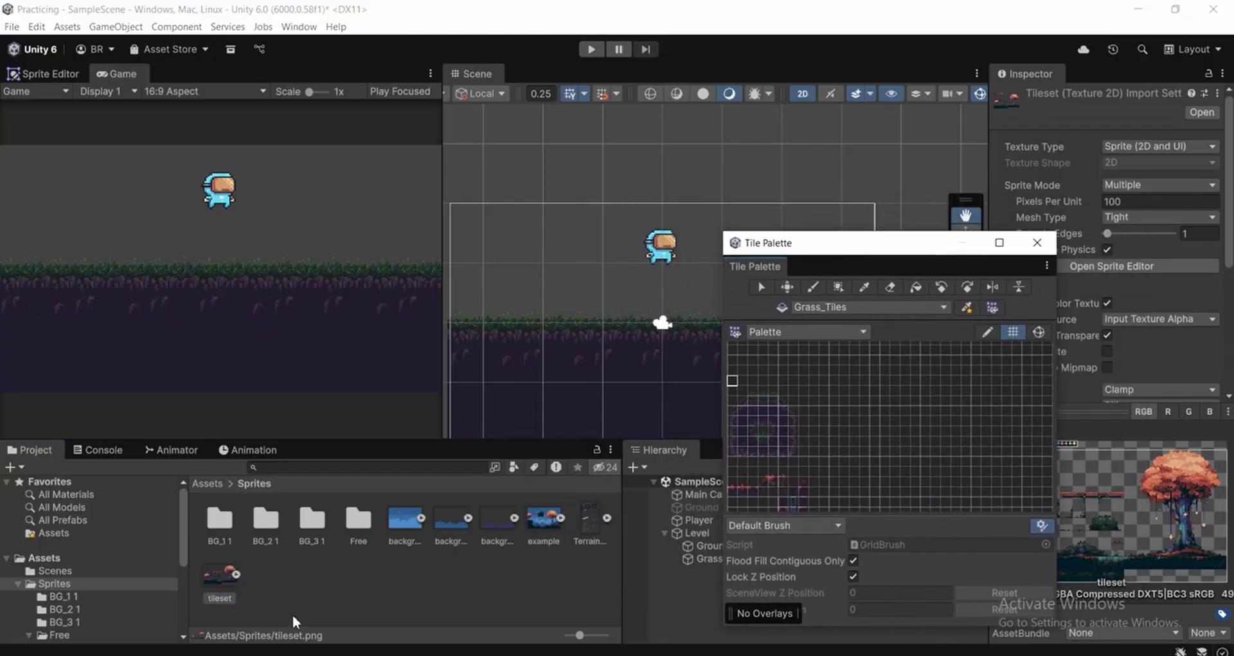
left_click(225, 577)
left_click(229, 579)
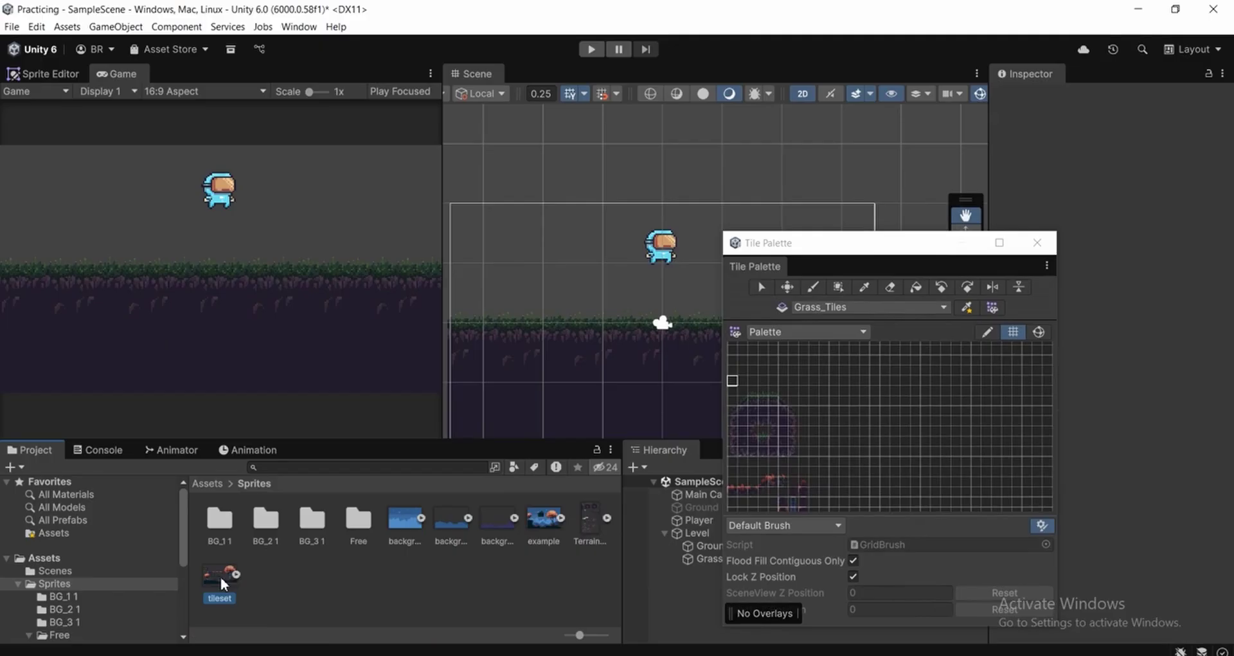
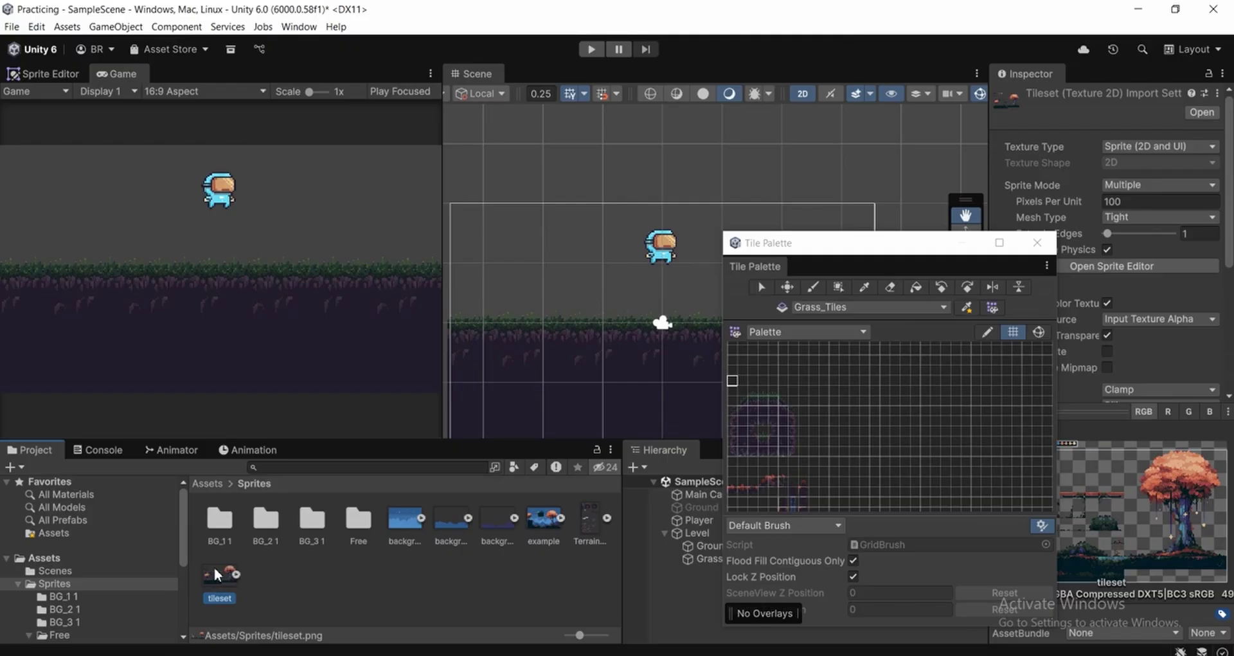
Set the tileset texture to 16 pixels per unit with Point (no filter) filtering, and apply the import settings
left_click_drag(904, 247, 847, 291)
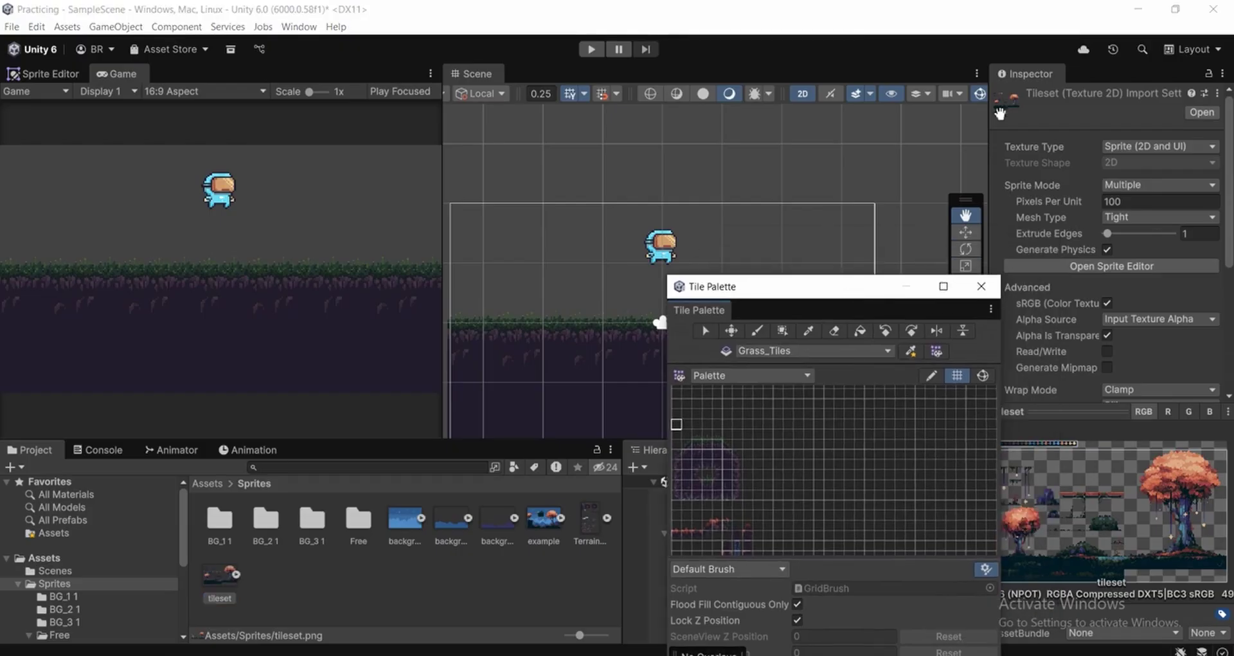
left_click(1136, 185)
left_click(1138, 218)
left_click(1151, 201)
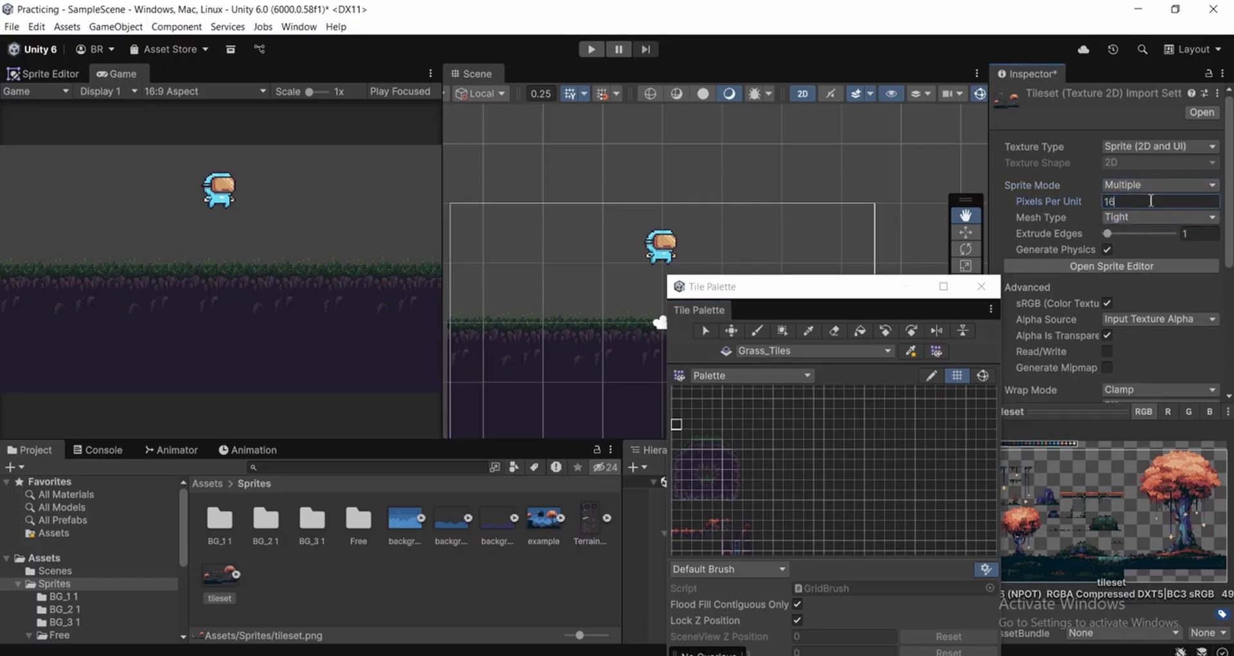
type("16")
scroll(1167, 267, "down", 3)
left_click(1135, 275)
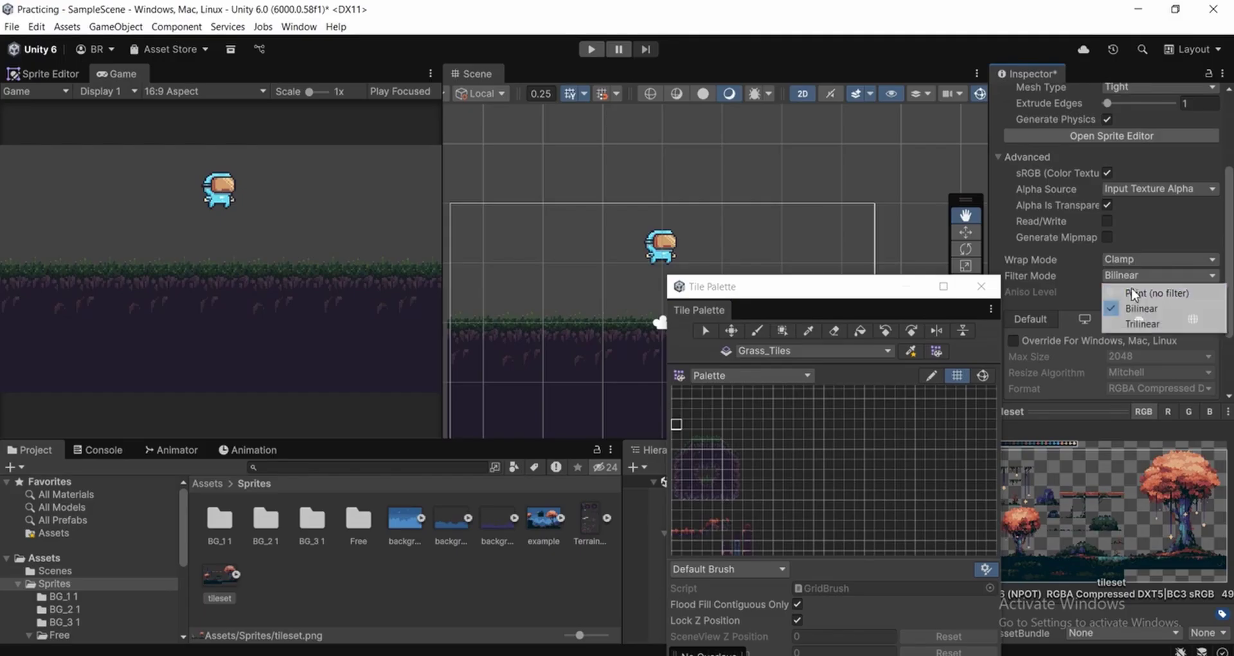
left_click(1133, 298)
scroll(1186, 335, "down", 2)
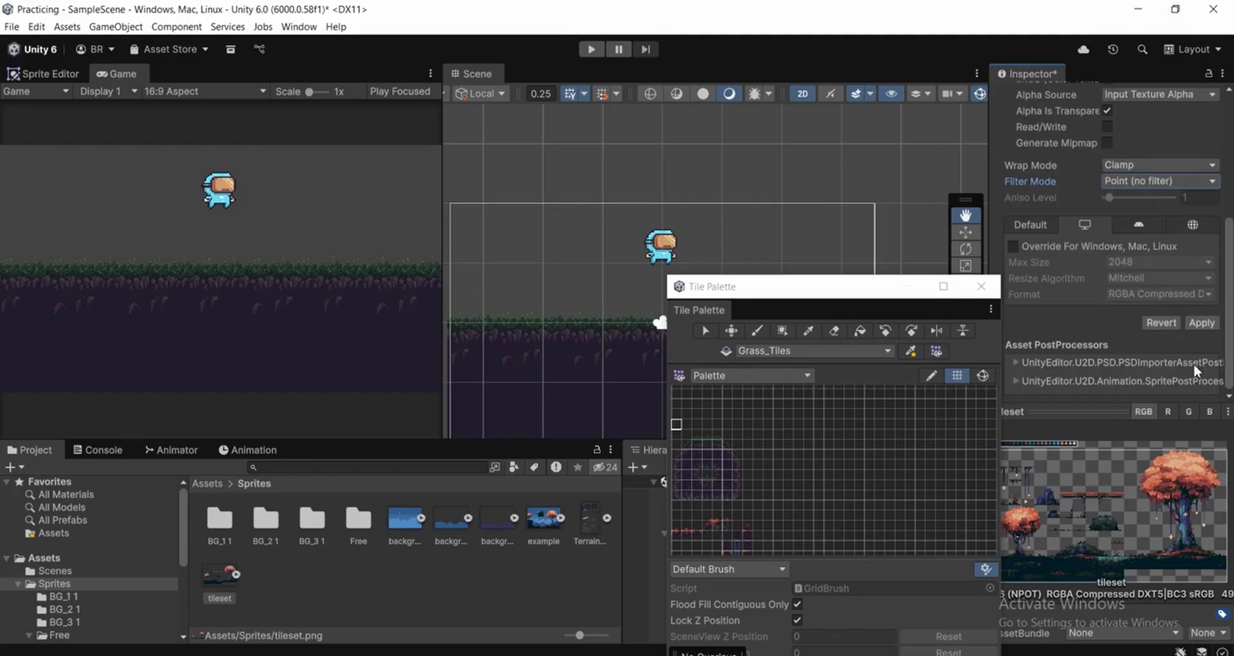
left_click(1201, 322)
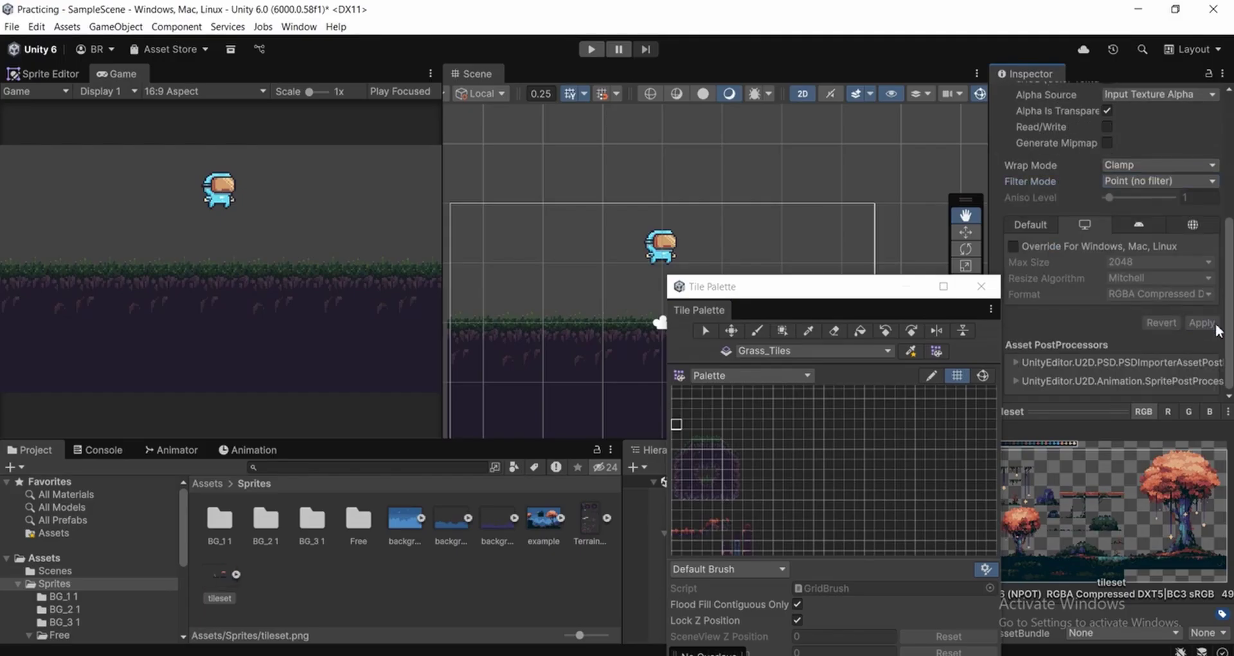
Open the tileset texture in the Sprite Editor and look over its trees, bushes and platforms
scroll(1156, 236, "up", 5)
left_click(1125, 257)
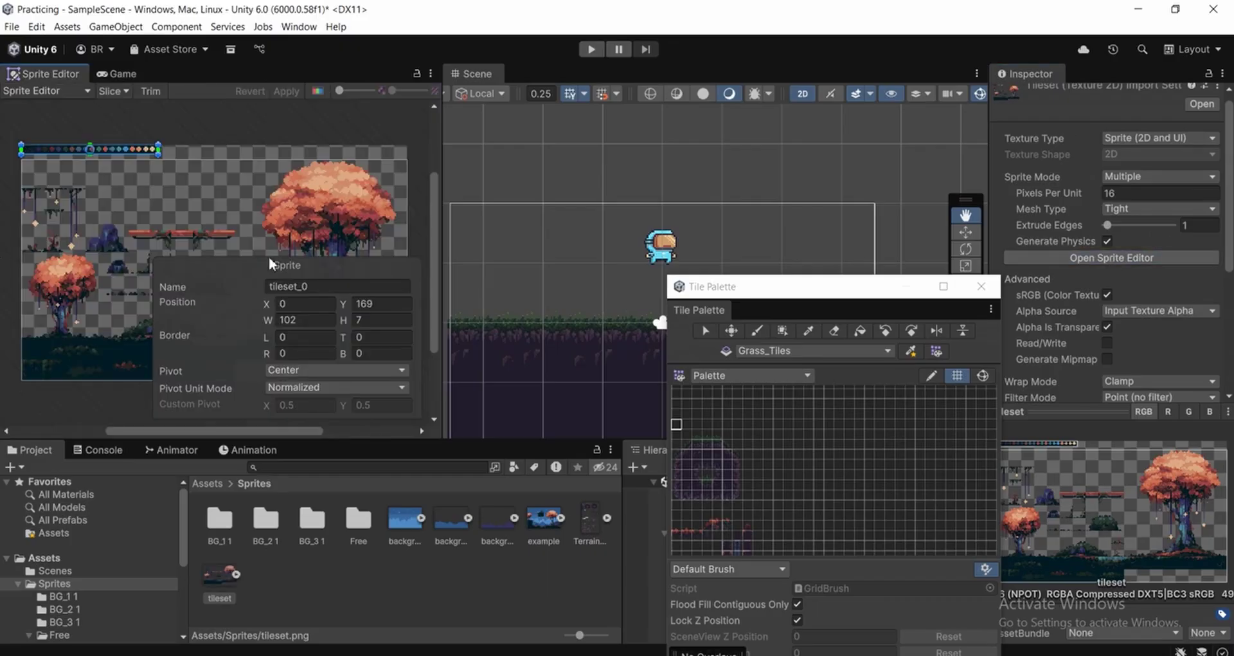
left_click(2, 258)
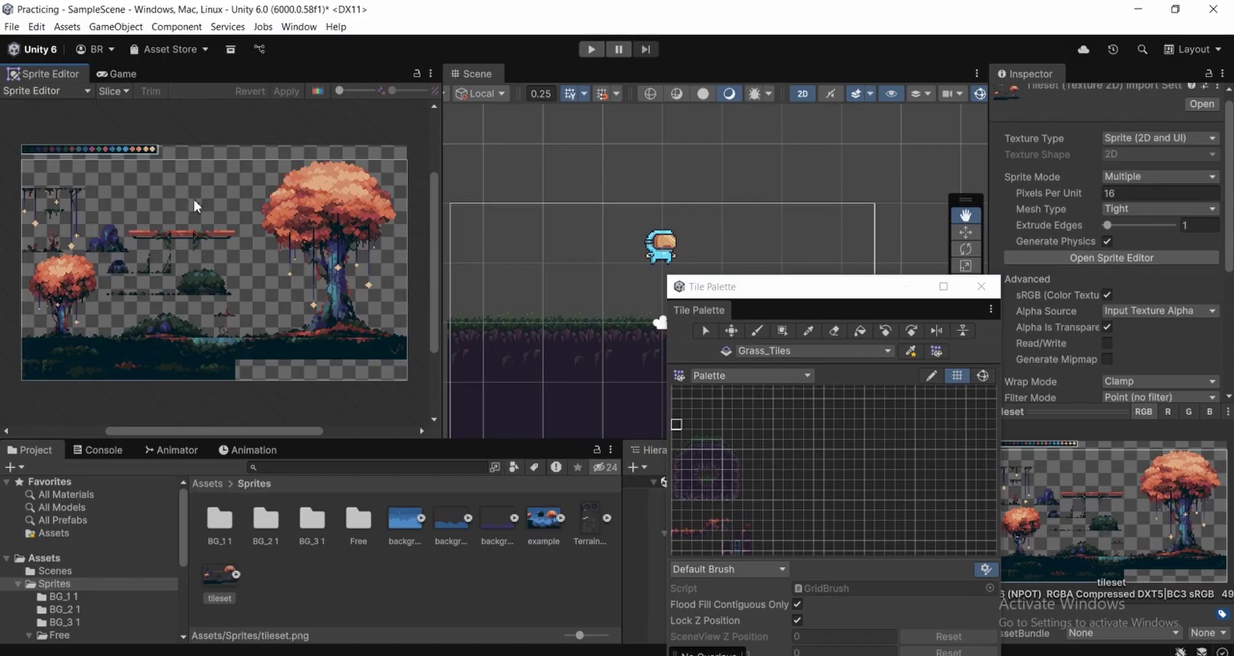
scroll(142, 294, "up", 1)
middle_click_drag(141, 295, 182, 299)
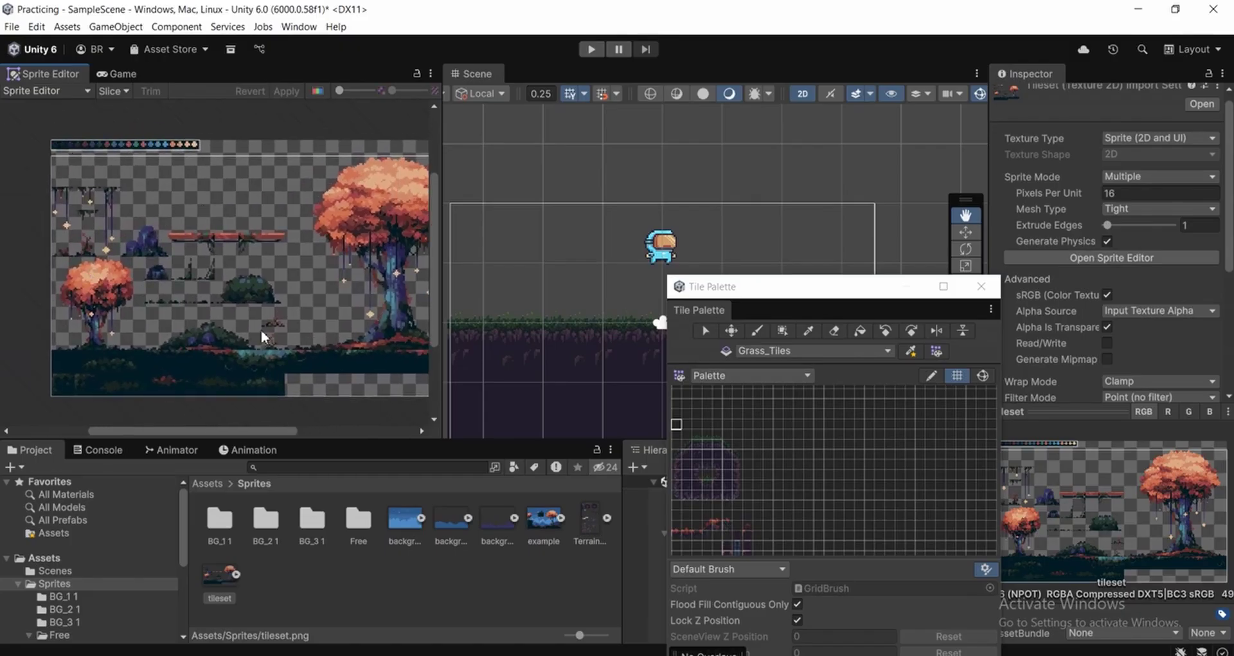
scroll(264, 302, "down", 1)
scroll(335, 287, "up", 1)
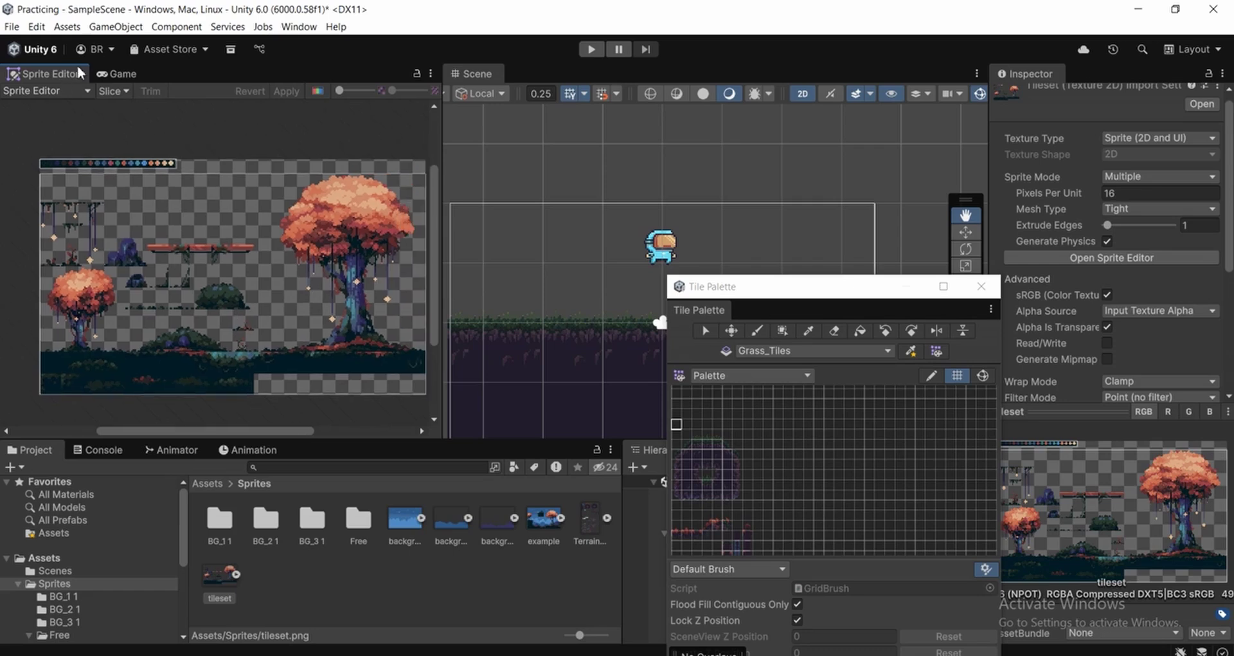
Slice the tileset using Grid By Cell Size with 16 x 16 pixel cells, and apply the slicing
left_click(110, 88)
left_click(237, 110)
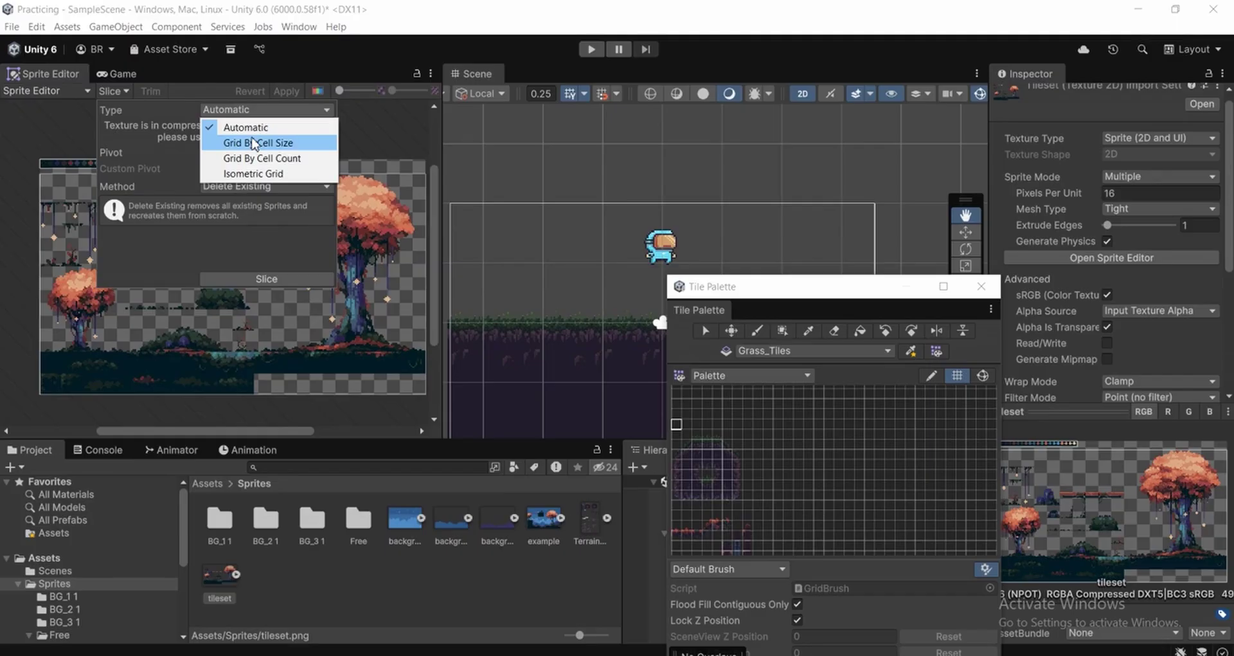
left_click(252, 142)
left_click(246, 127)
type("16")
left_click(307, 127)
type("16")
left_click(283, 278)
left_click(286, 91)
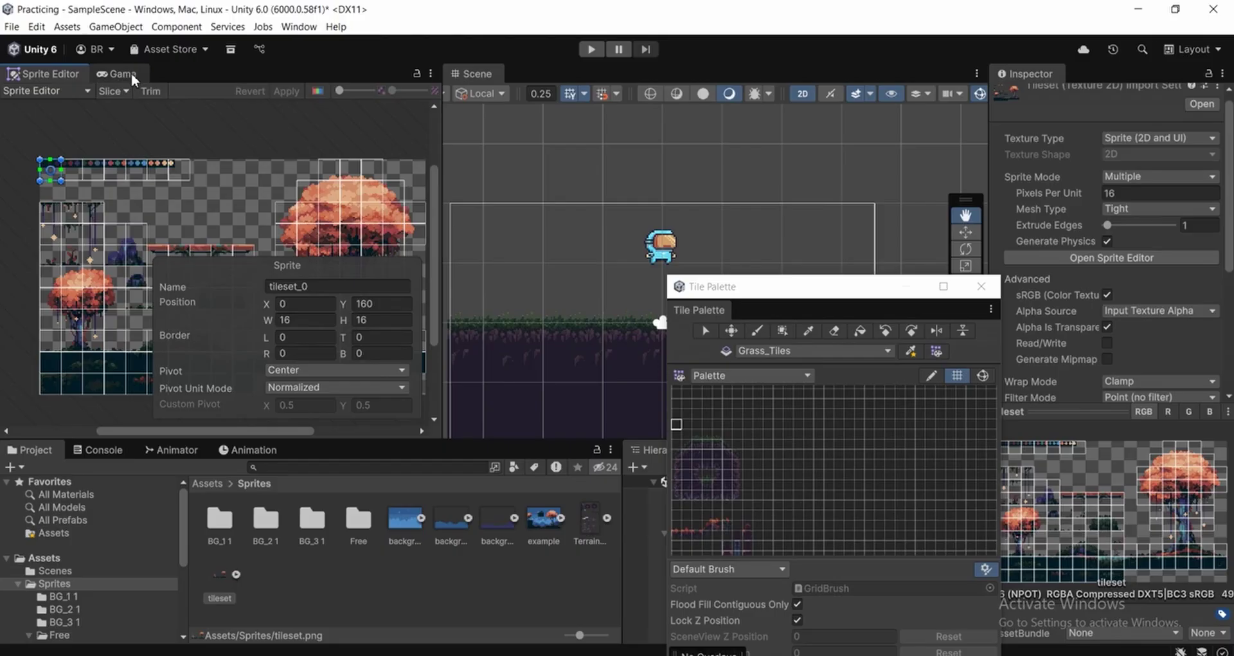
Add the sliced tileset to an empty area of the tile palette, generating its tiles into the TileMap folder
left_click(131, 72)
scroll(697, 199, "down", 2)
middle_click_drag(800, 515, 752, 444)
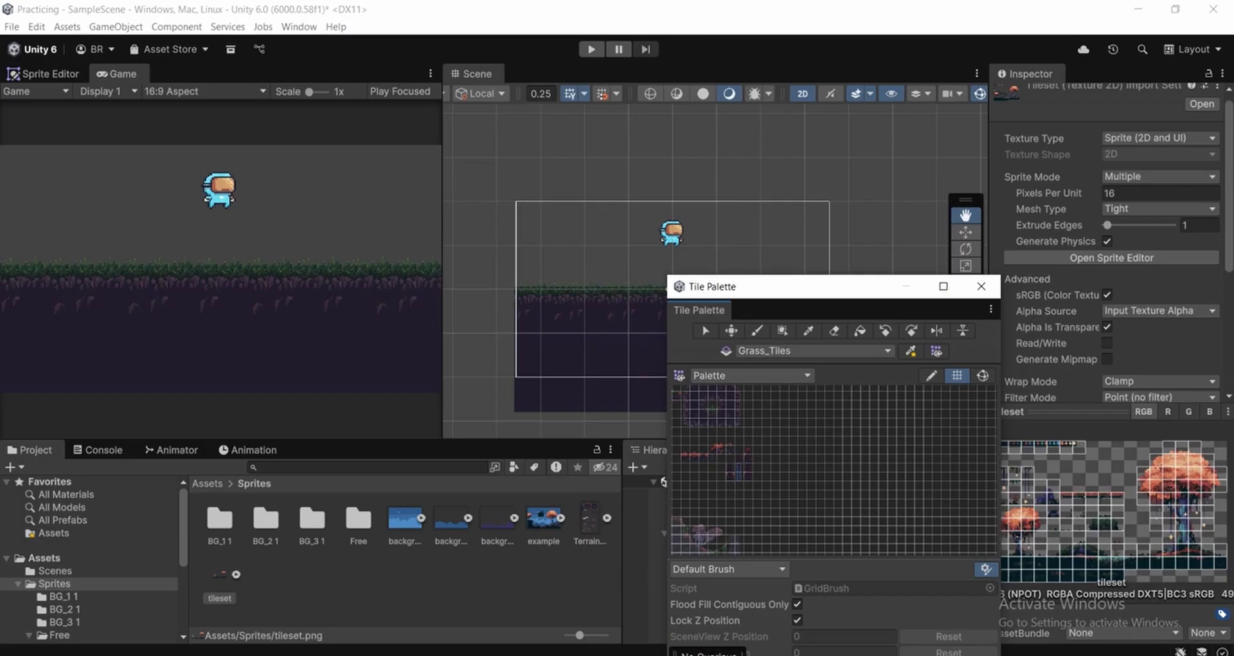
left_click(220, 578)
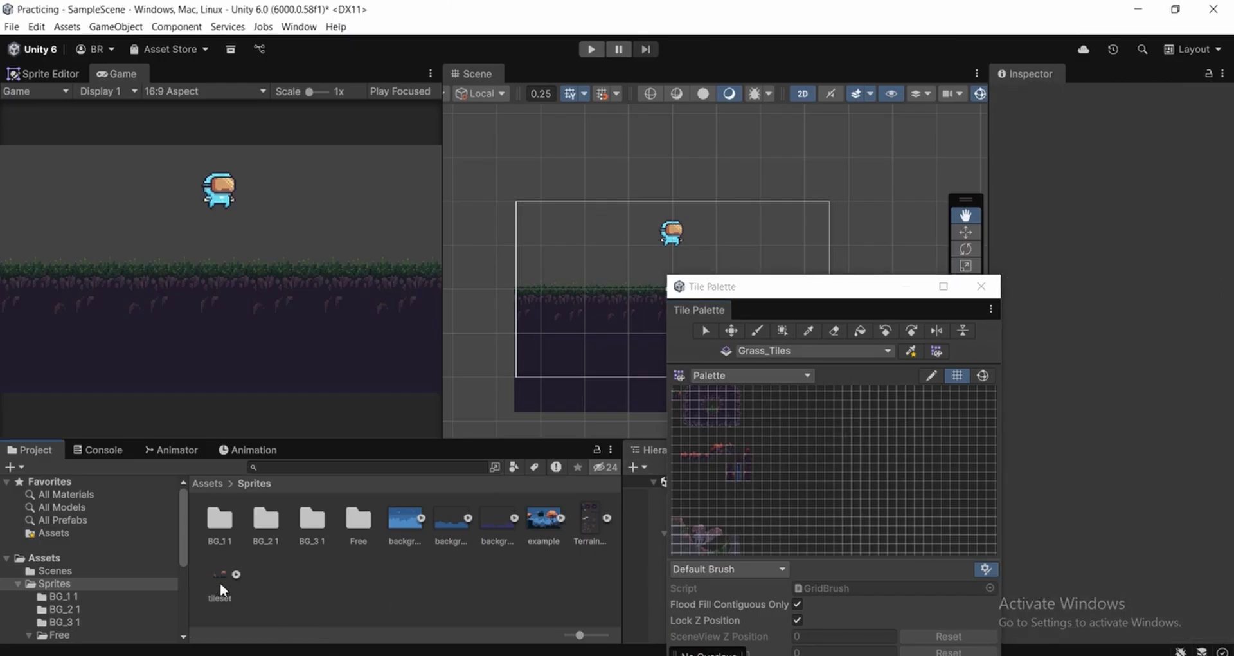
left_click_drag(497, 556, 789, 414)
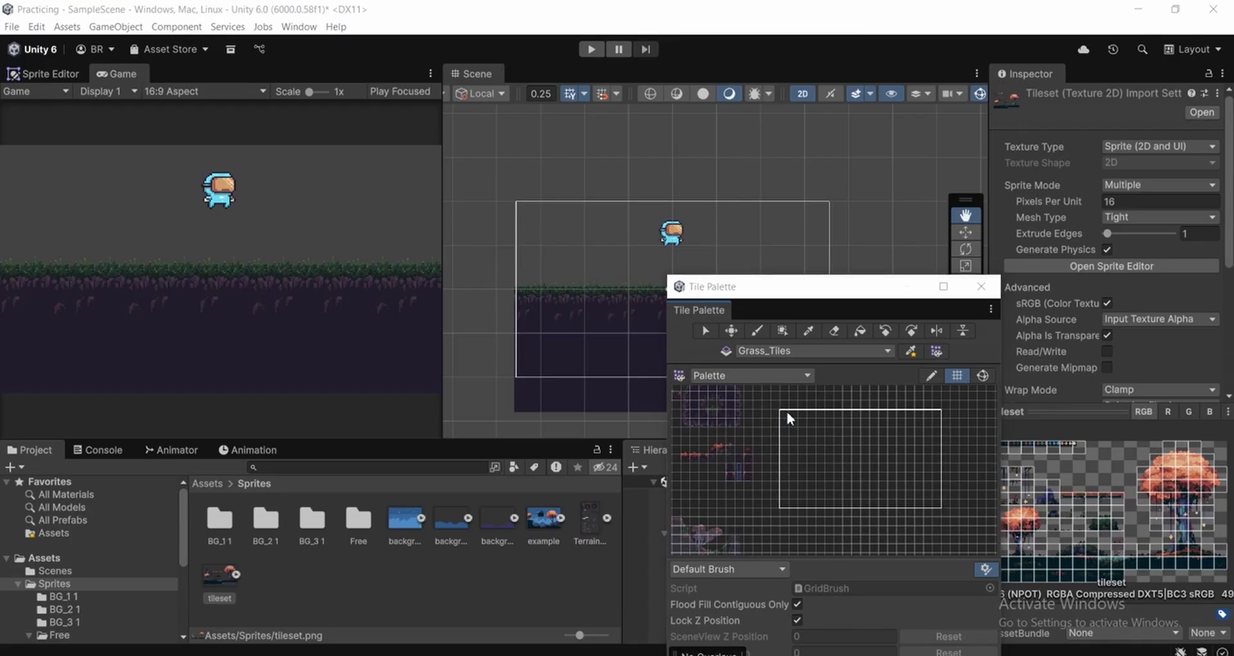
left_click_drag(807, 173, 771, 187)
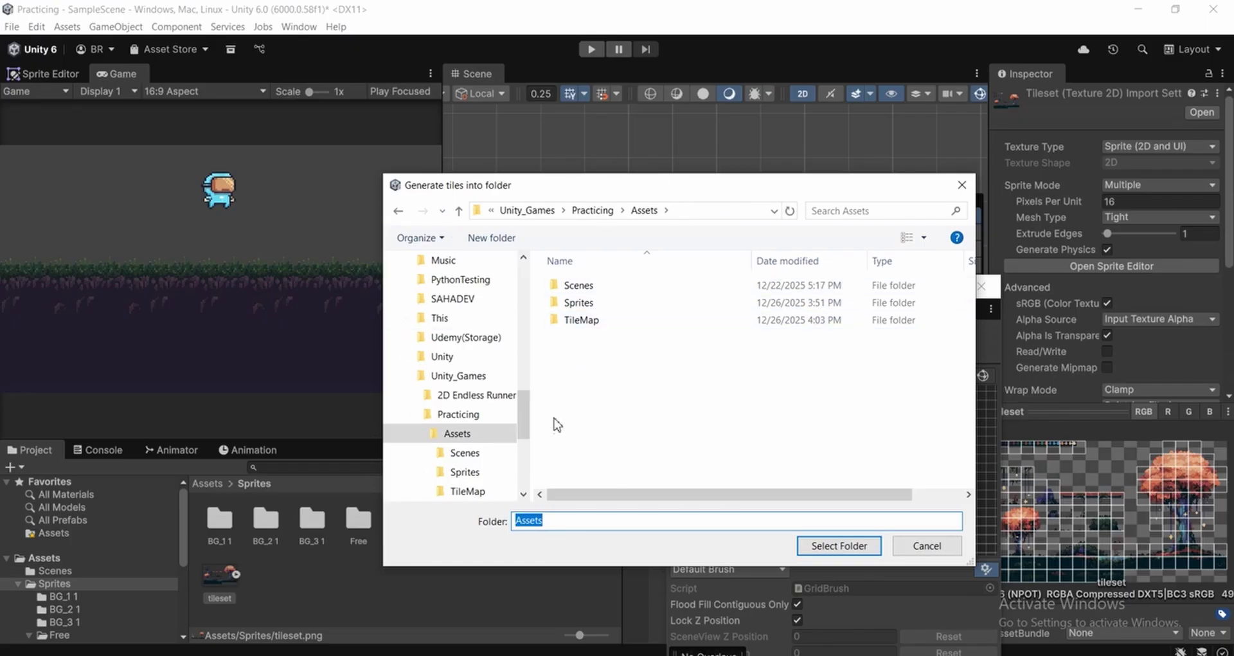
left_click(615, 412)
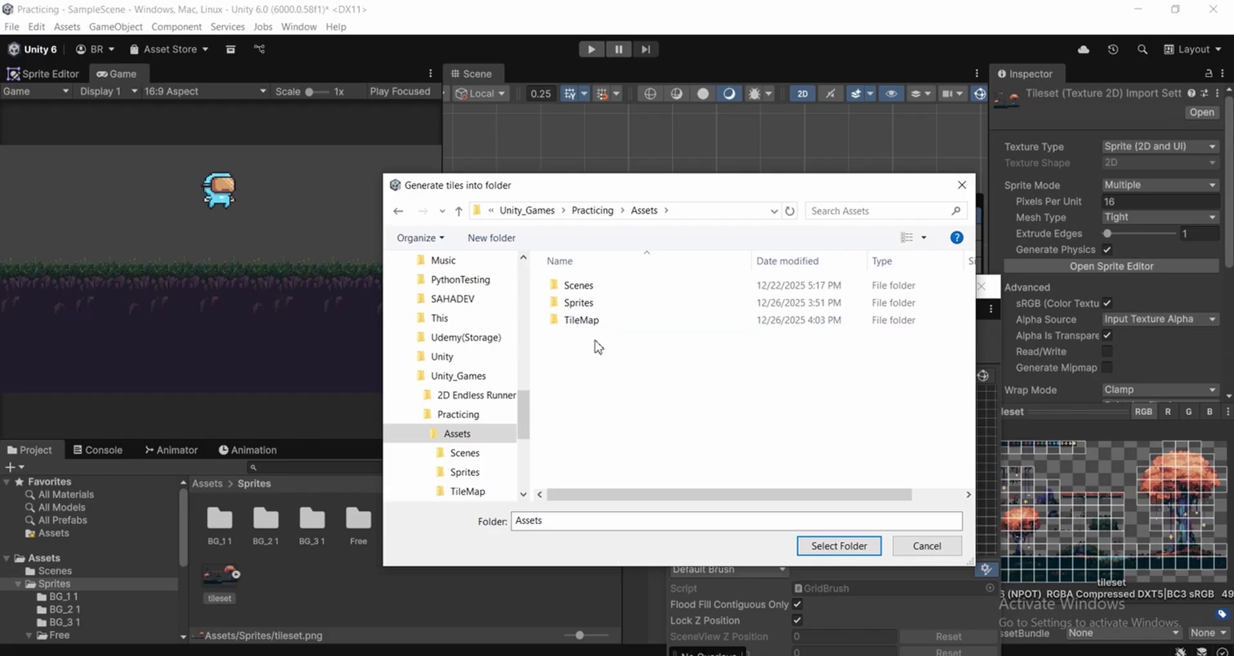
double_click(592, 323)
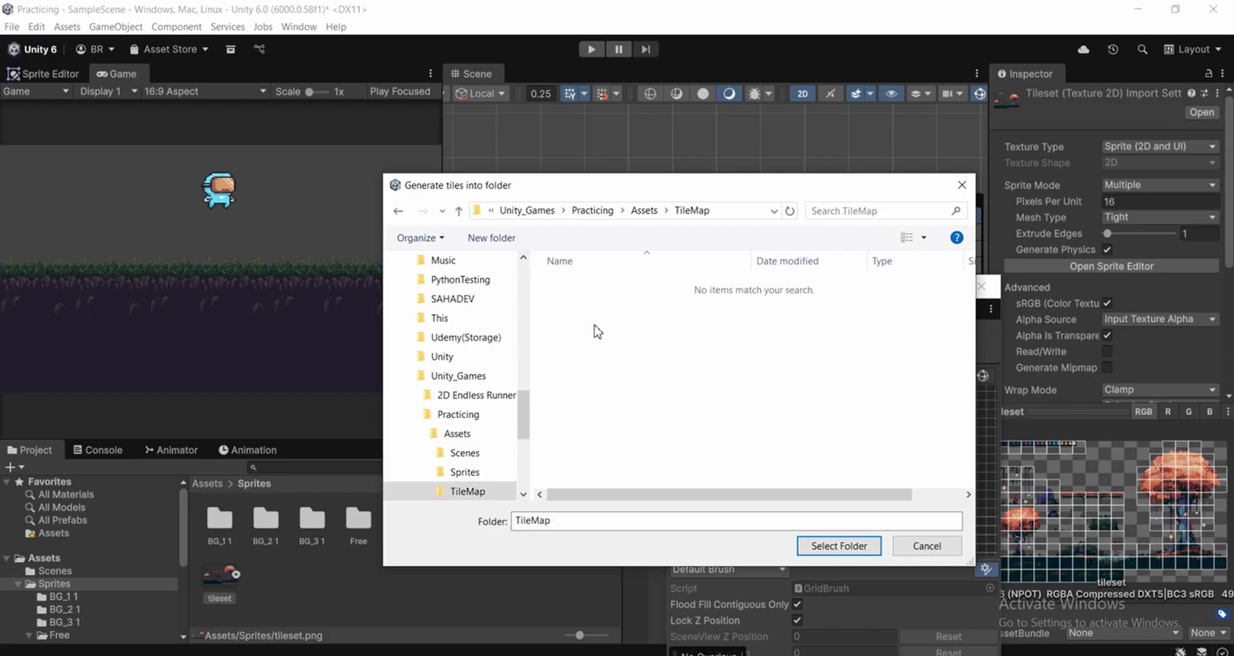
left_click(837, 547)
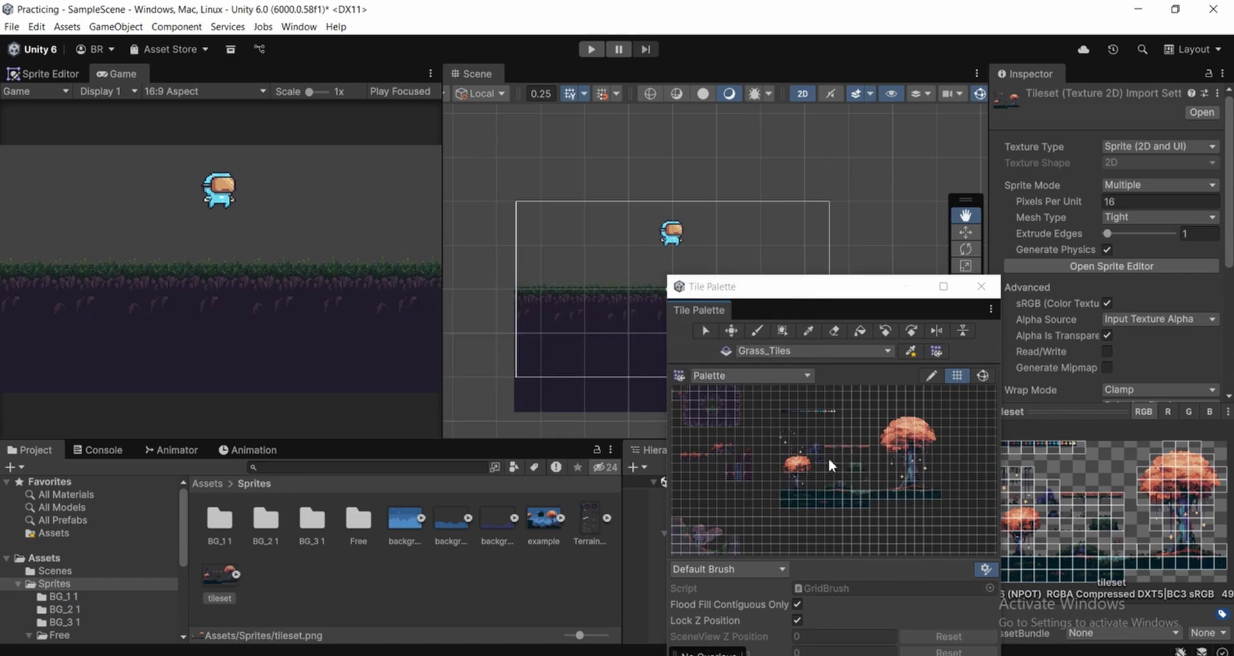
Examine the tree tiles in the palette and move the Tile Palette window clear of the level
scroll(827, 455, "up", 3)
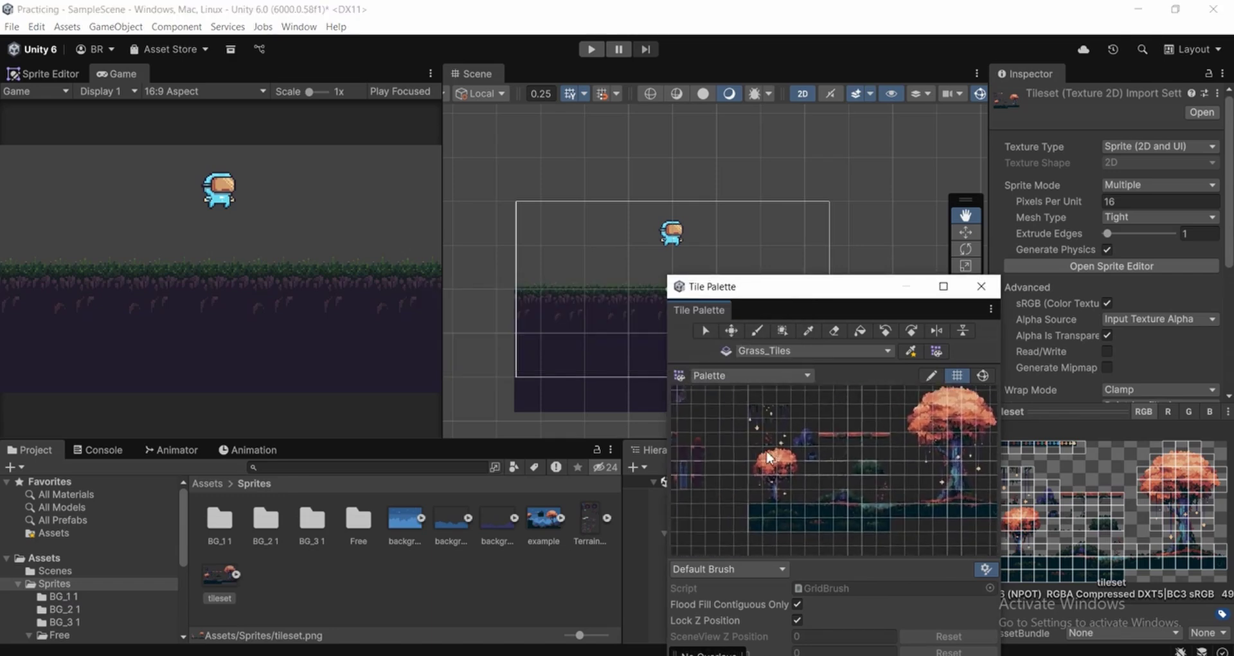
left_click_drag(835, 292, 1000, 231)
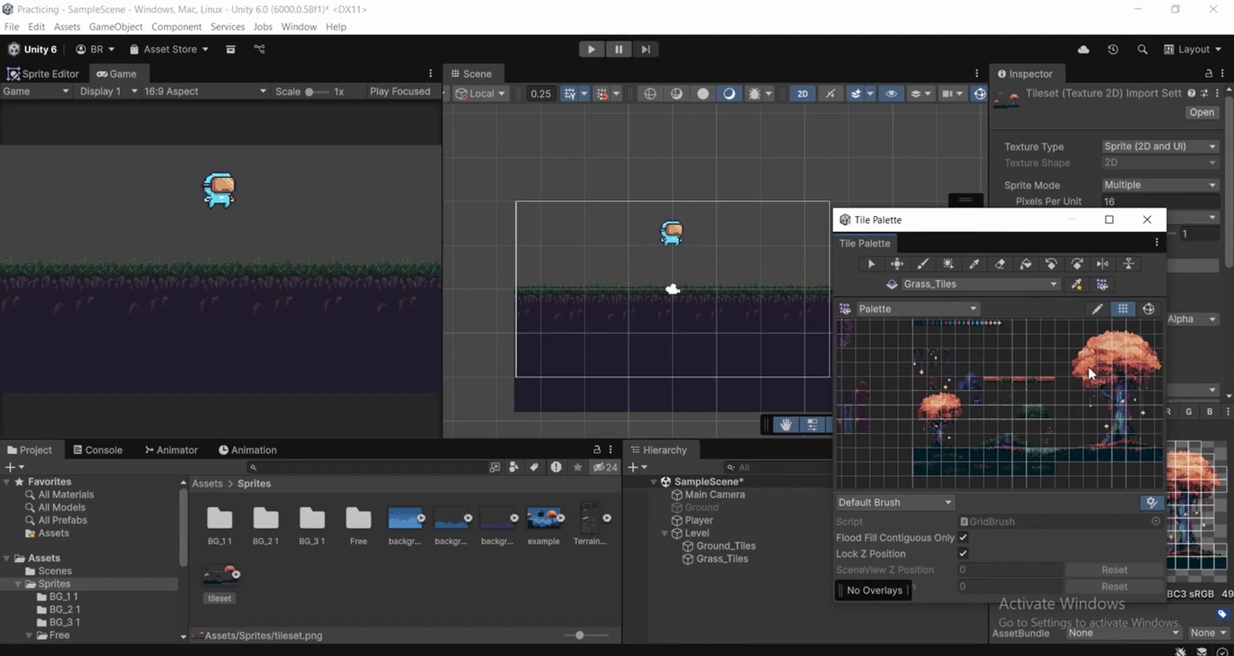
middle_click_drag(1088, 367, 984, 378)
scroll(1007, 378, "up", 3)
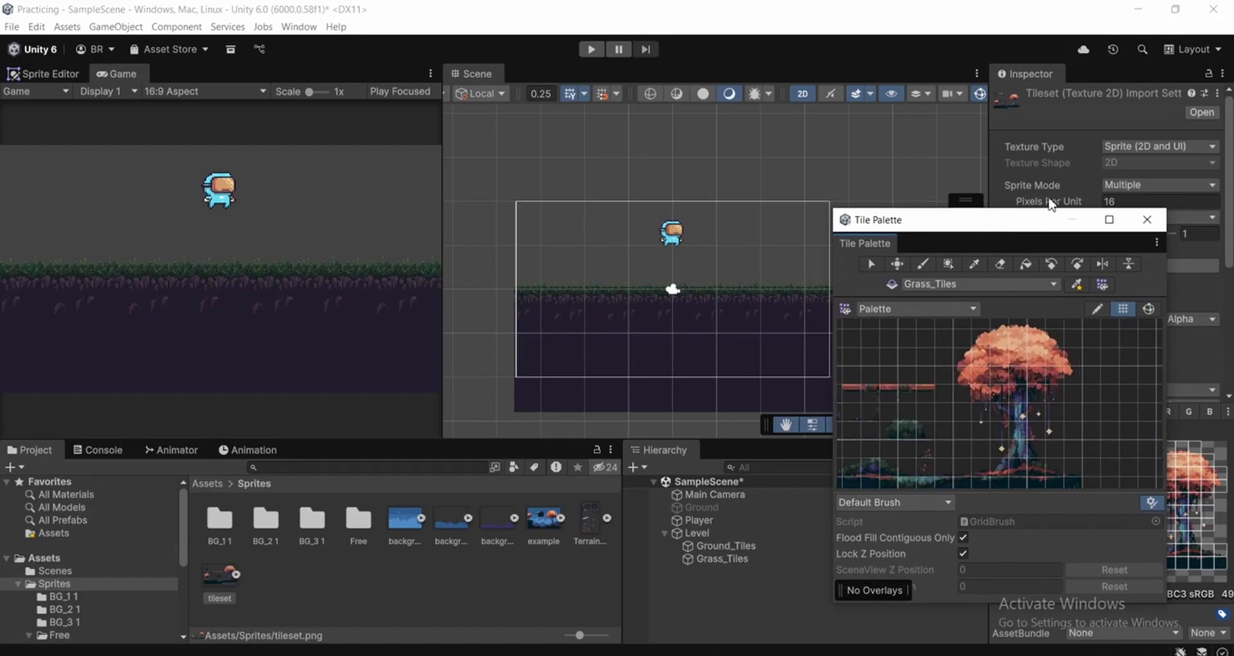
left_click_drag(1028, 225, 1011, 397)
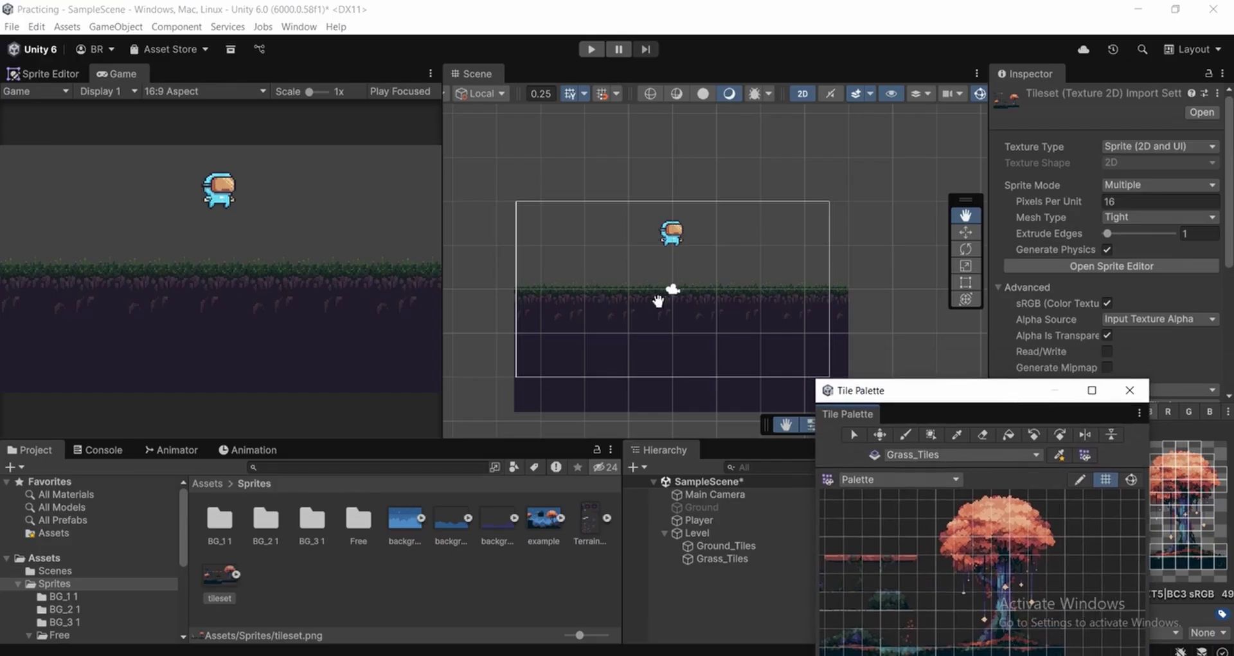
Set the orthographic size of the Main Camera to 4.68
left_click(721, 497)
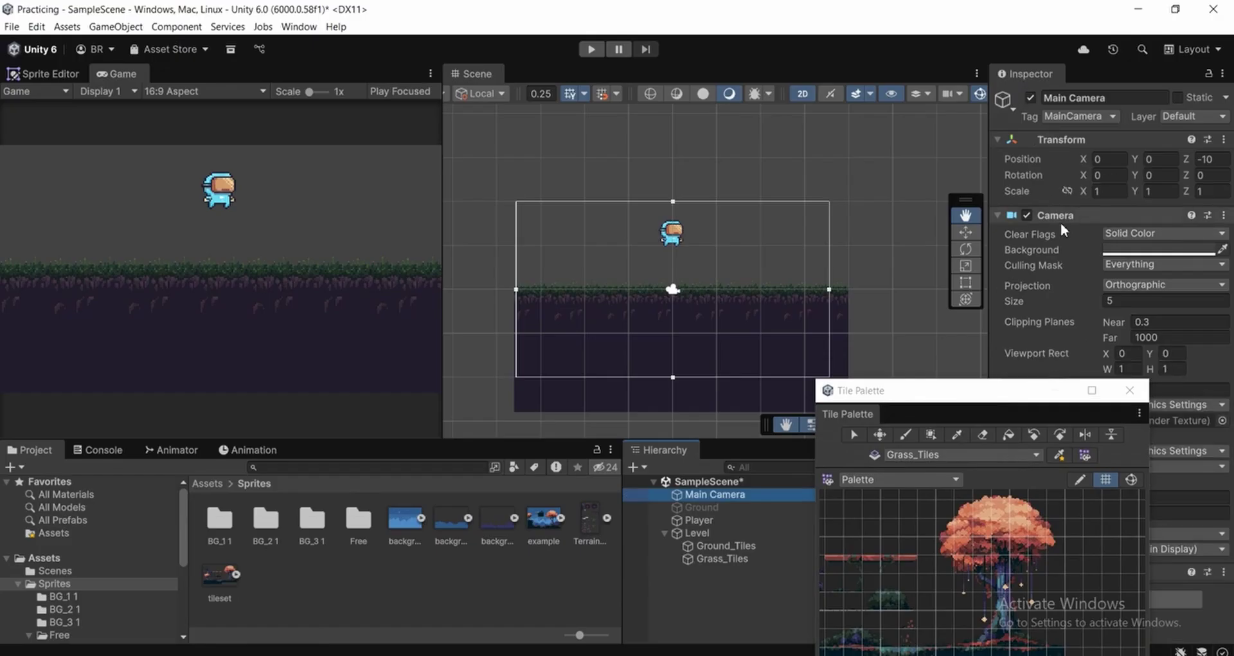
left_click(1139, 300)
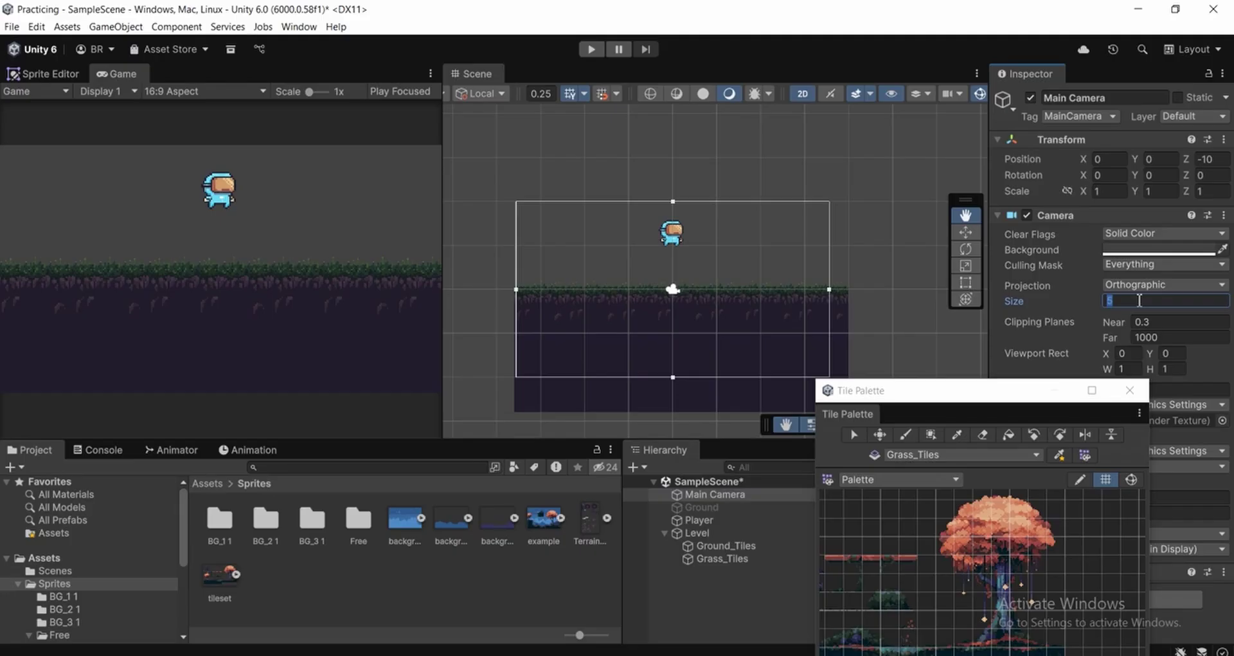
type("8")
left_click_drag(1089, 299, 1059, 301)
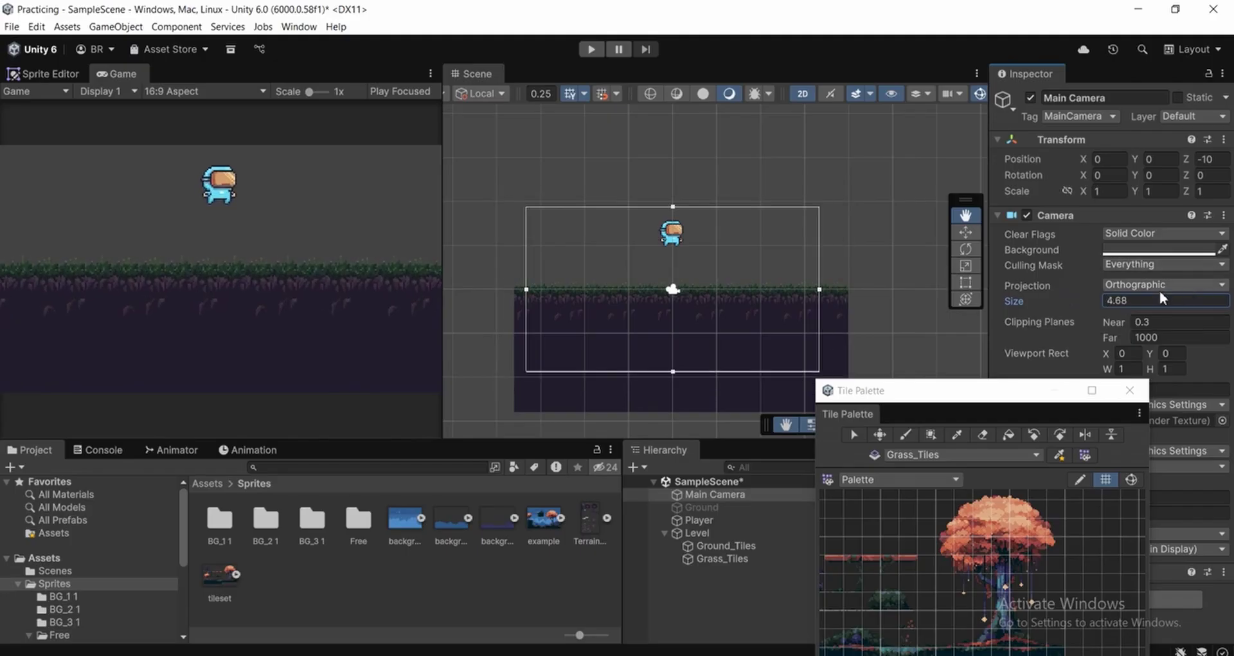
Move the Main Camera up to a Y position of 0.91
left_click_drag(982, 244, 982, 254)
left_click(966, 231)
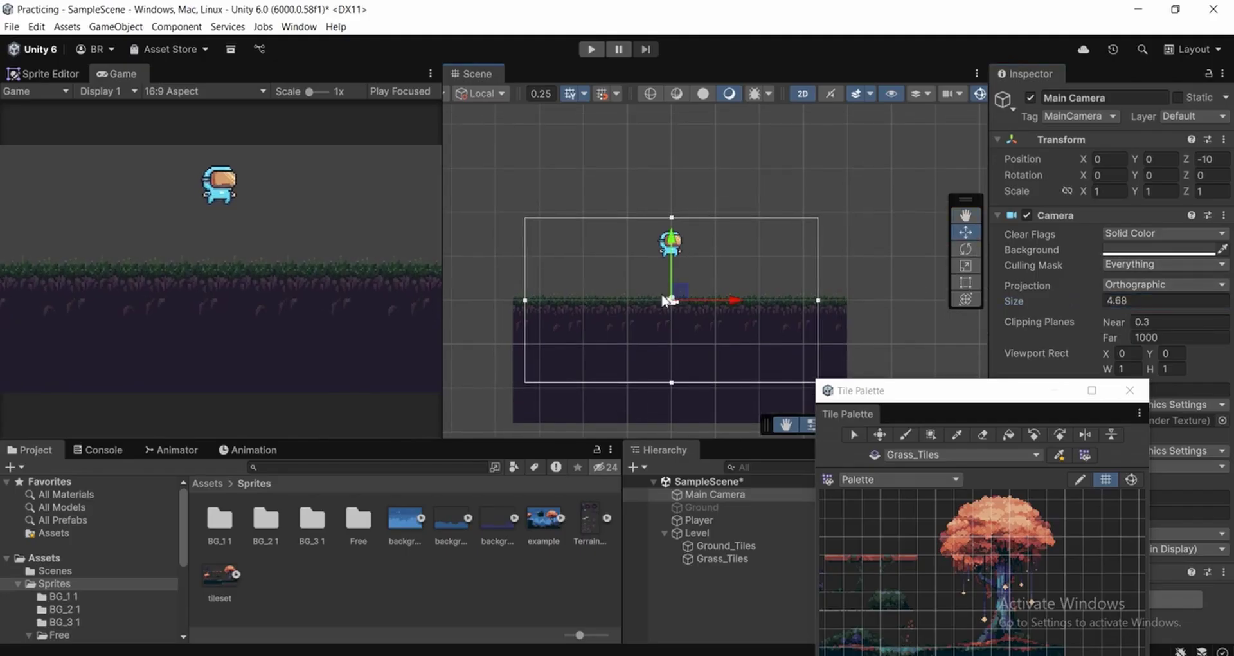
left_click_drag(673, 255, 673, 239)
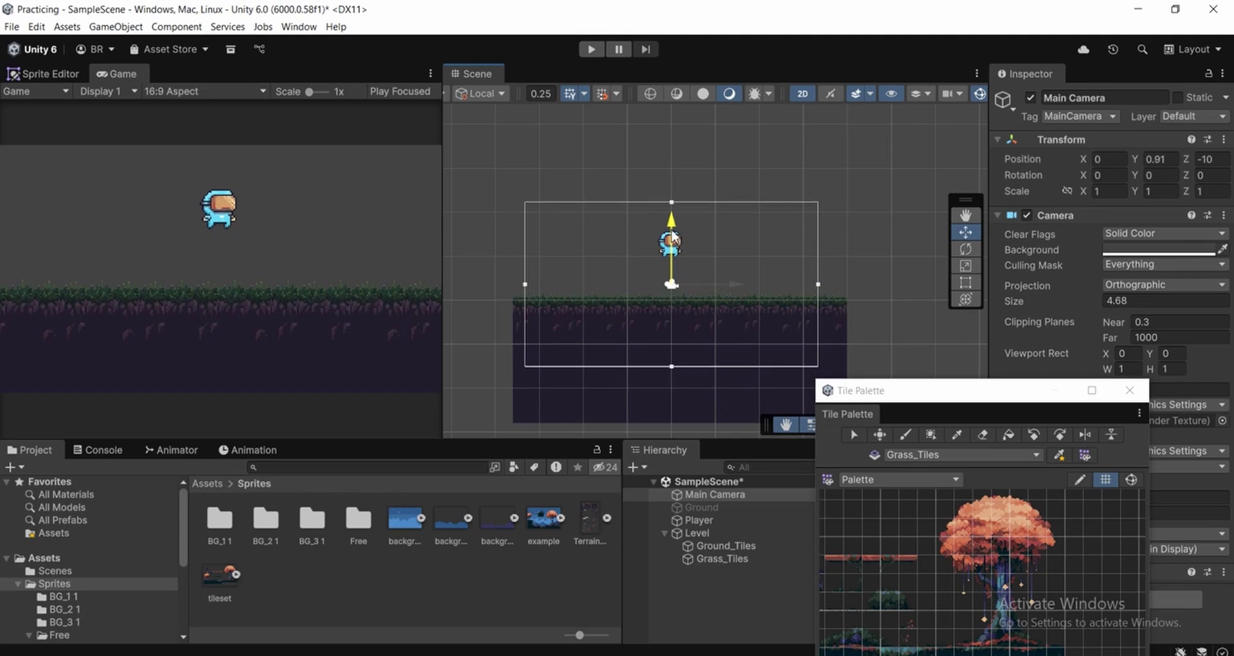
scroll(717, 237, "down", 1)
Create a rectangular tilemap under Level, name it Tree_Tiles, and move the Tile Palette window clear of the hierarchy
left_click(720, 546)
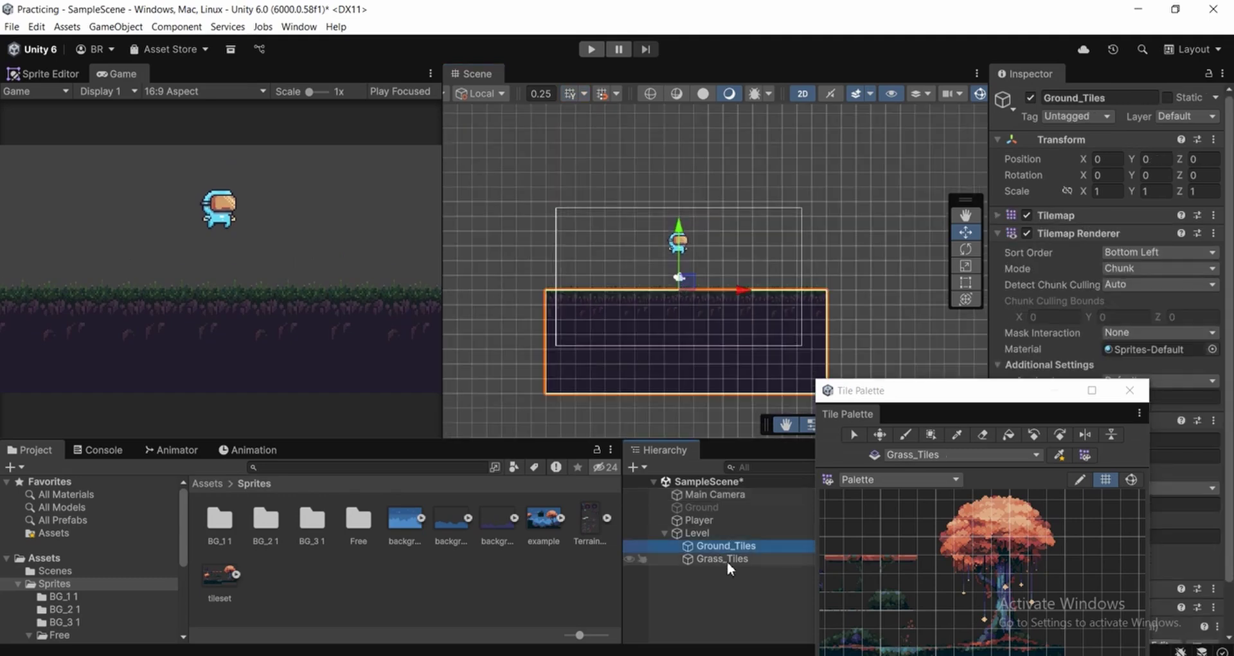
left_click(720, 535)
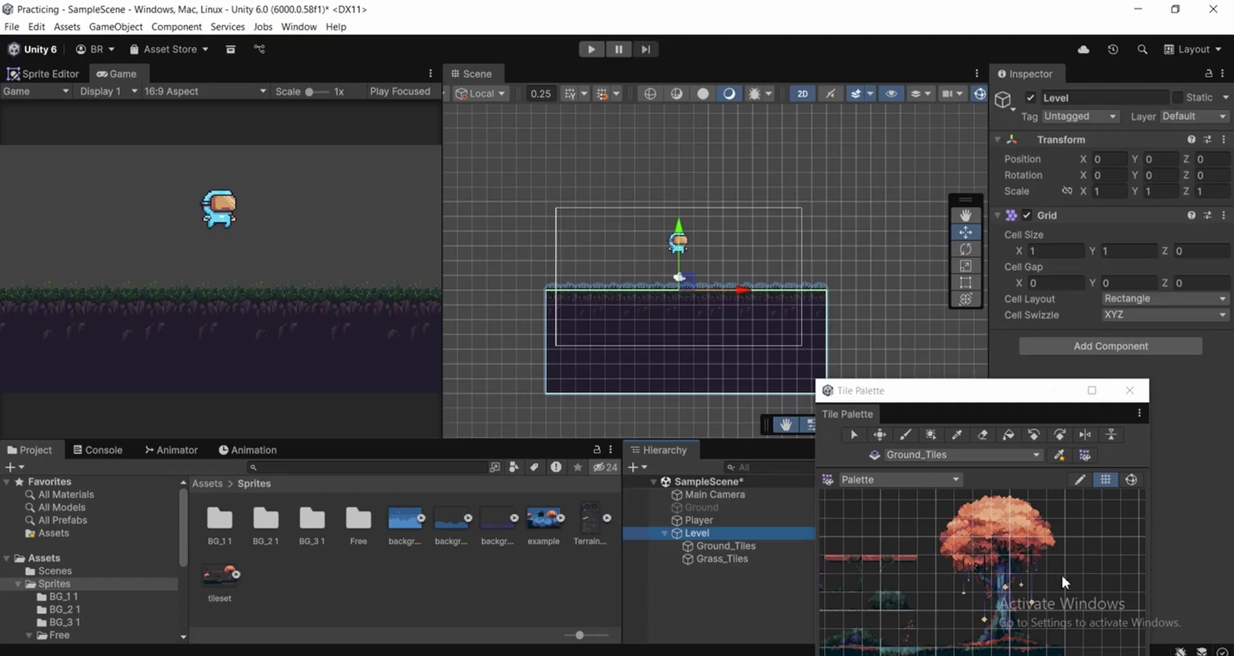
mouse_move(970, 395)
left_mouse_down()
mouse_move(961, 319)
mouse_move(1001, 168)
left_mouse_up()
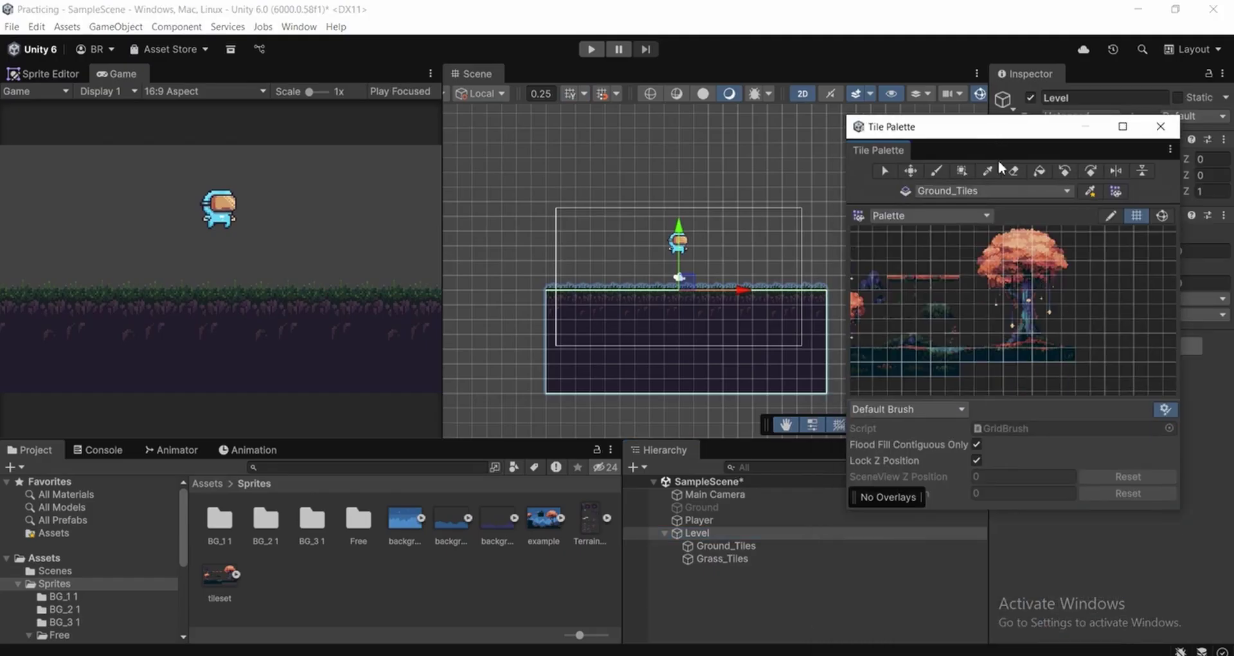
left_click(706, 533)
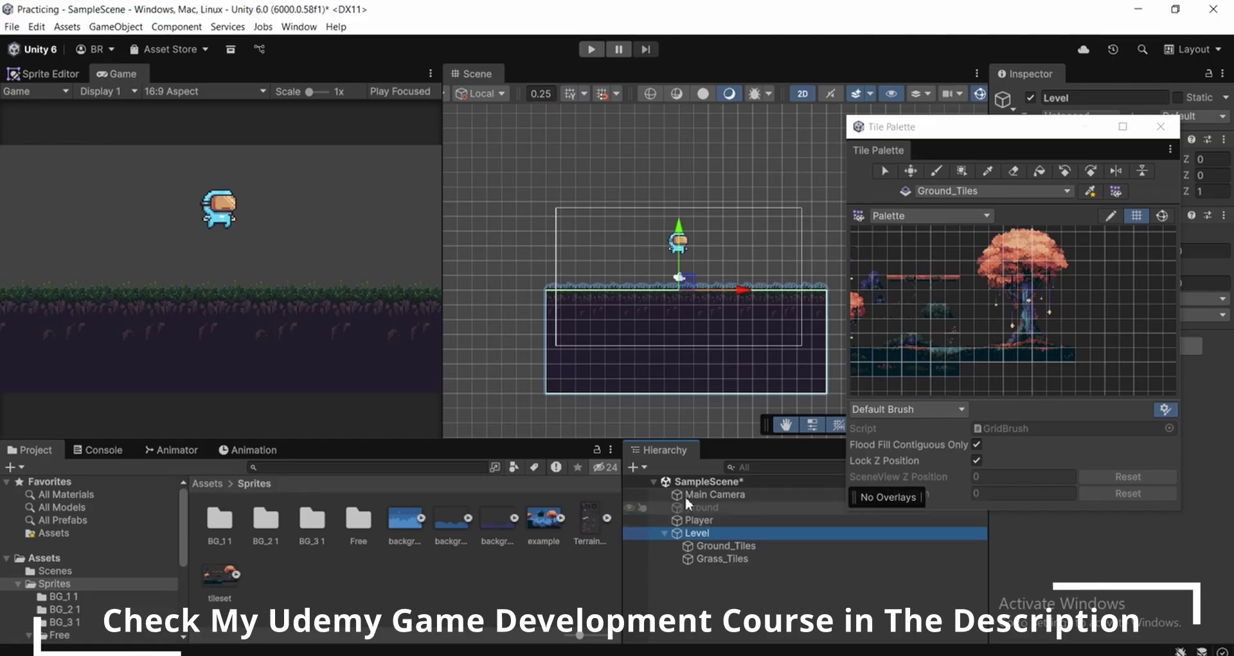
right_click(703, 529)
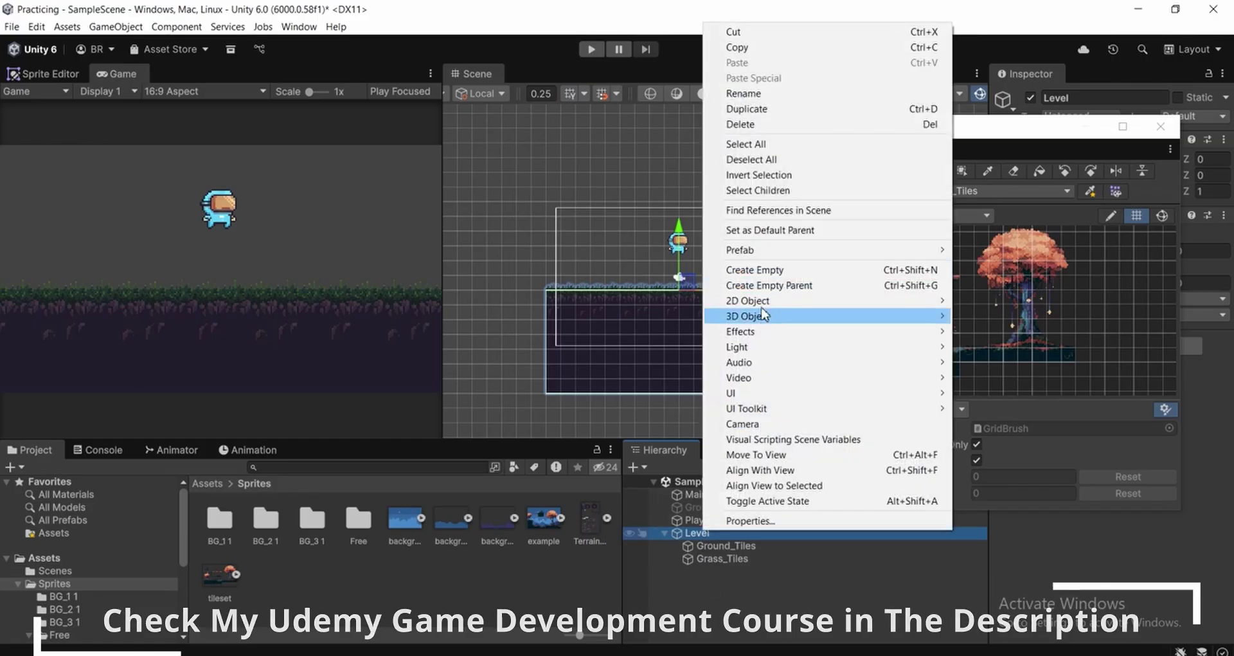
mouse_move(759, 301)
mouse_move(961, 330)
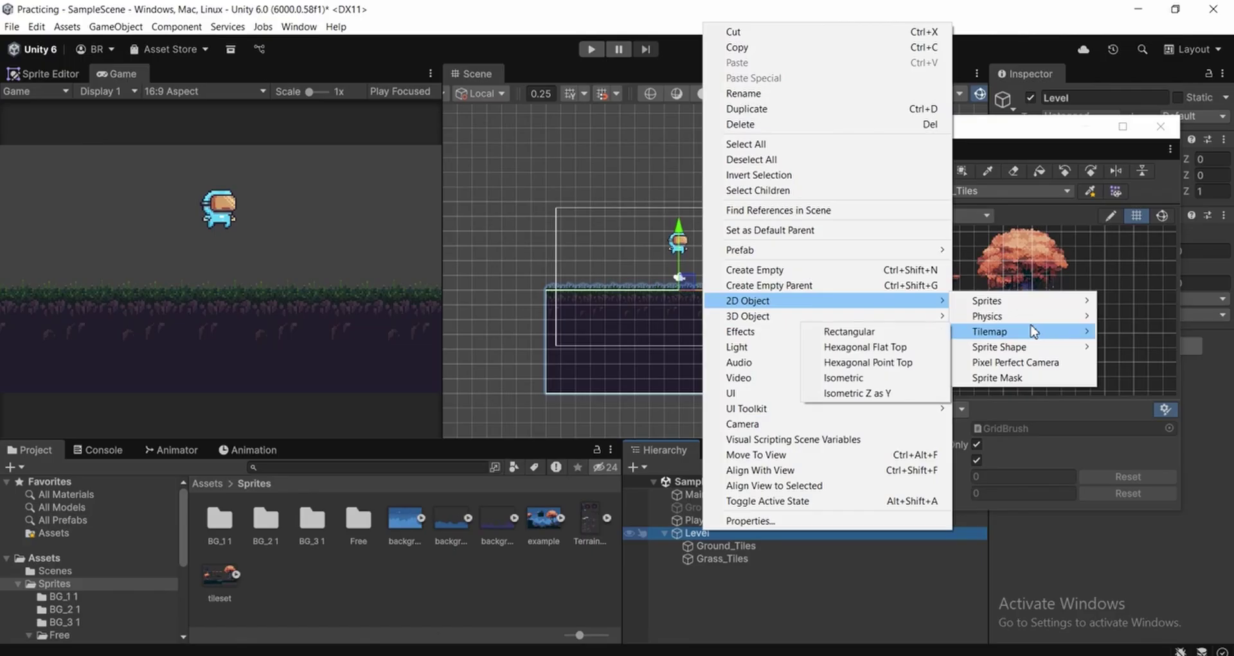
left_click(784, 328)
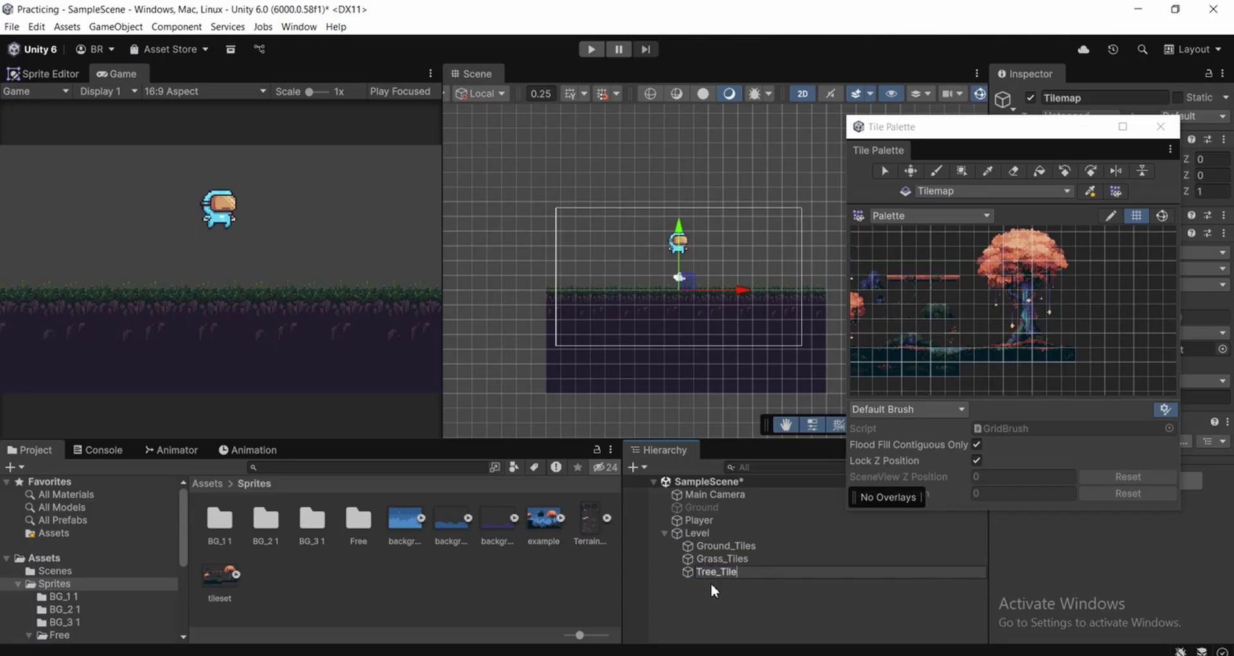
type("s")
key("Return")
Pick the complete orange tree, including its base tiles, from the palette as the brush for Tree_Tiles
scroll(739, 295, "down", 1)
middle_click_drag(741, 300, 719, 298)
scroll(657, 306, "up", 5)
middle_click(663, 352)
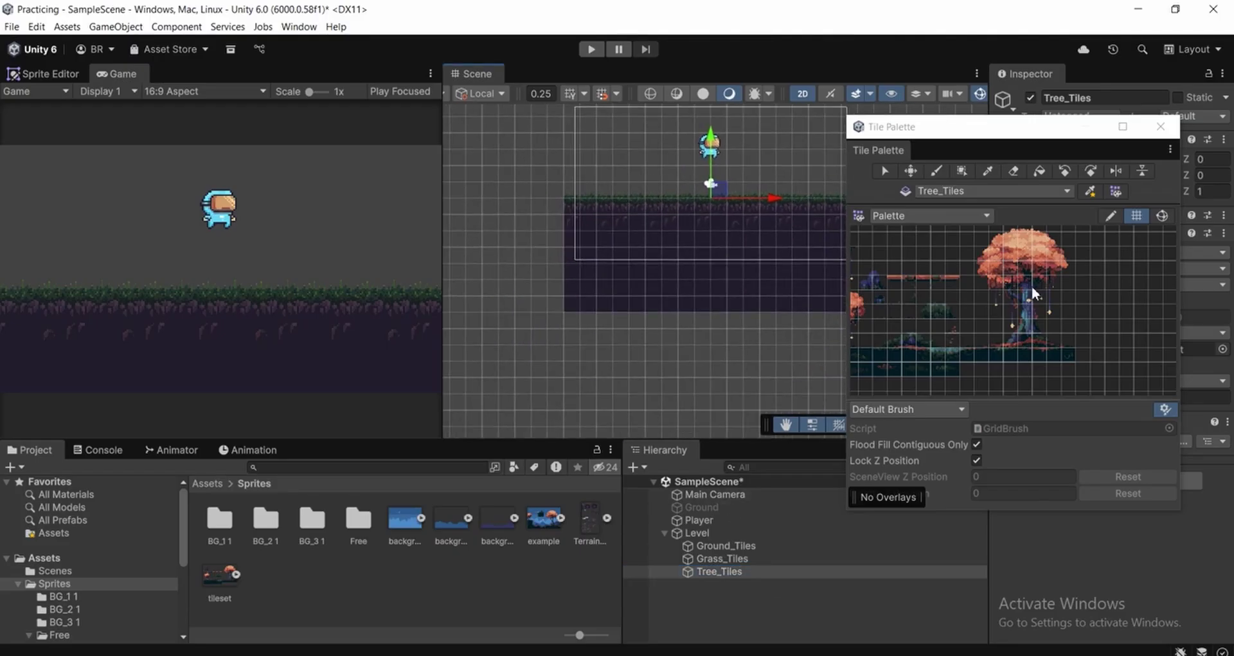
scroll(984, 299, "down", 3)
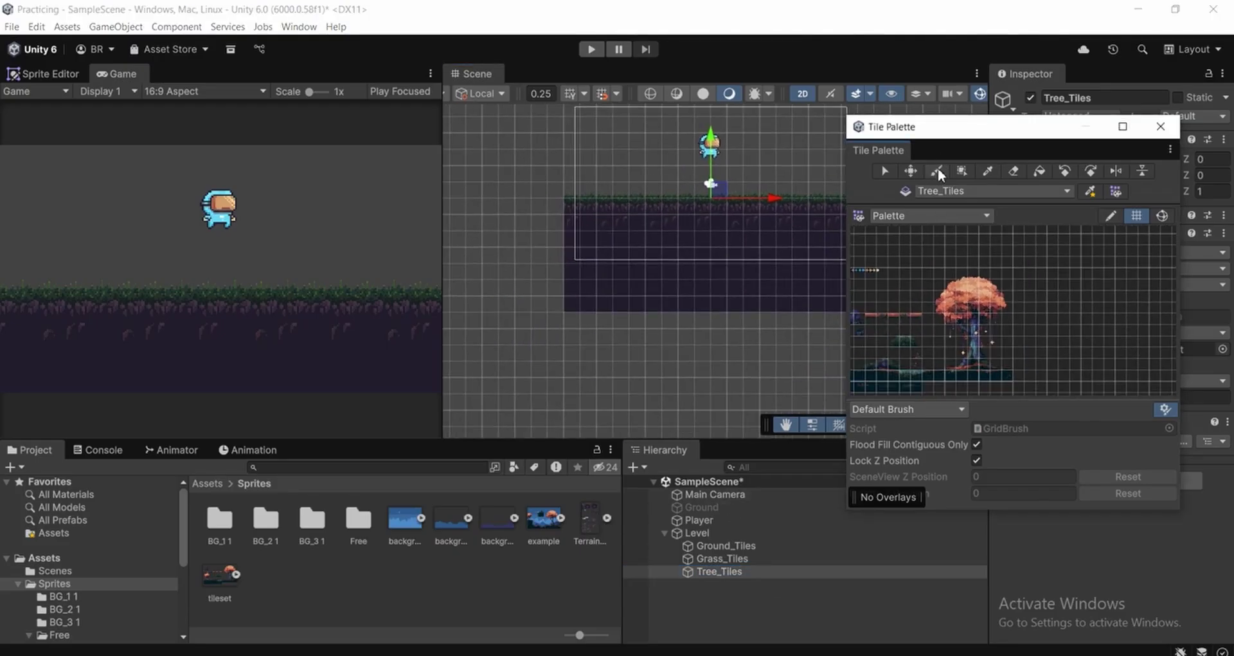
scroll(947, 274, "down", 1)
left_click_drag(937, 270, 1013, 367)
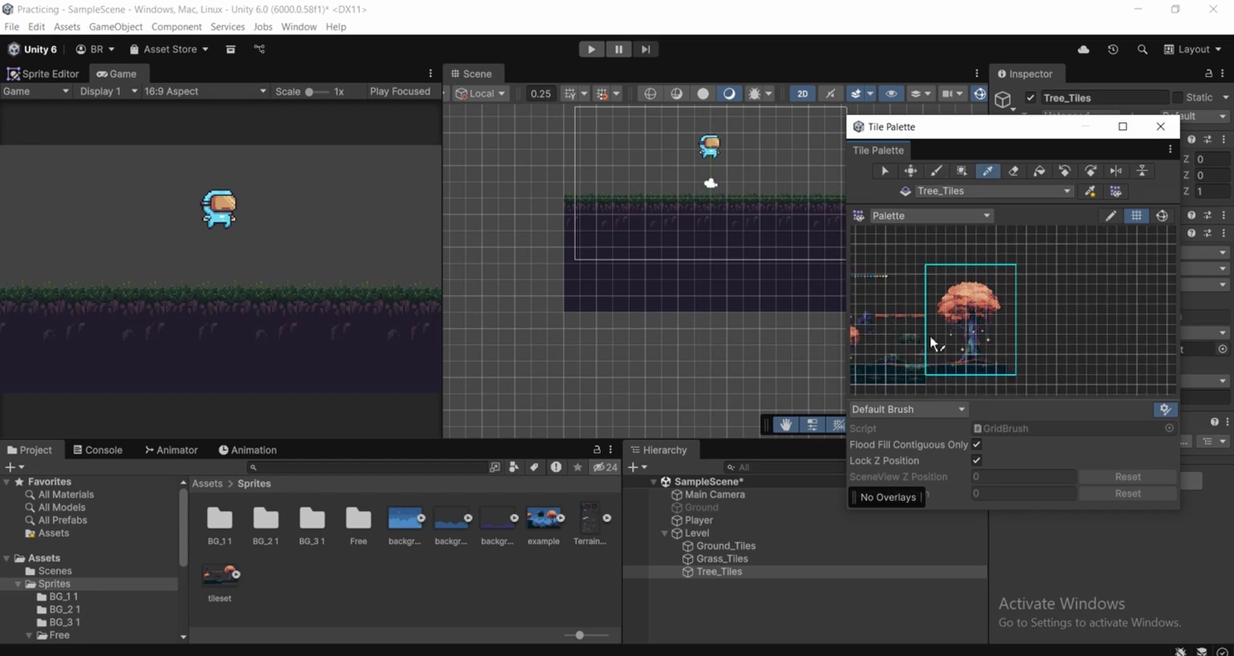
Paint the tree on Tree_Tiles to the right of the player, with its base level with the ground surface
mouse_move(661, 258)
middle_mouse_down()
mouse_move(587, 363)
mouse_move(507, 385)
middle_mouse_up()
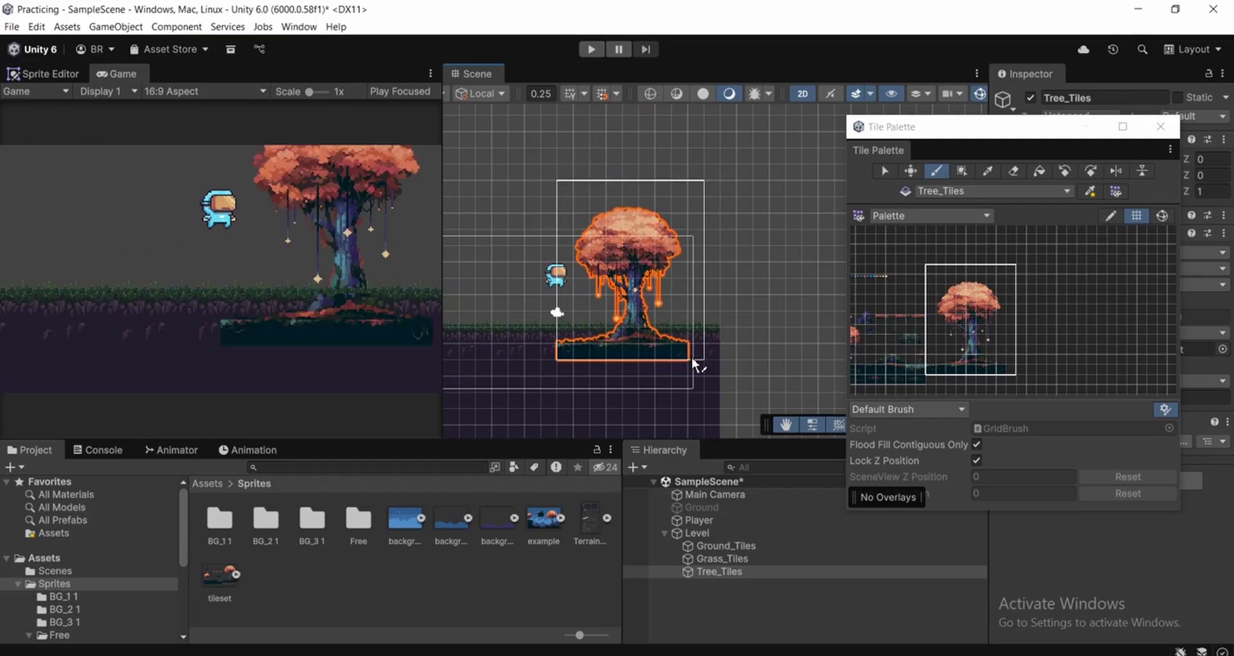
mouse_move(688, 358)
middle_mouse_down()
mouse_move(698, 346)
mouse_move(731, 371)
middle_mouse_up()
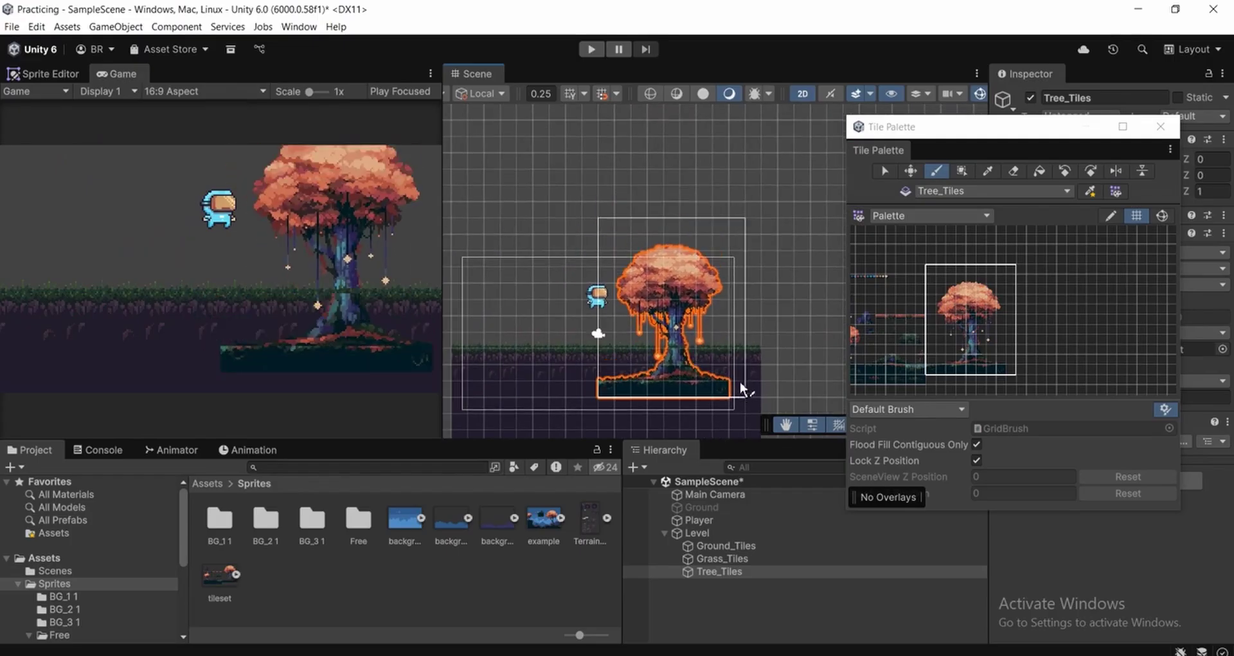
left_click(741, 371)
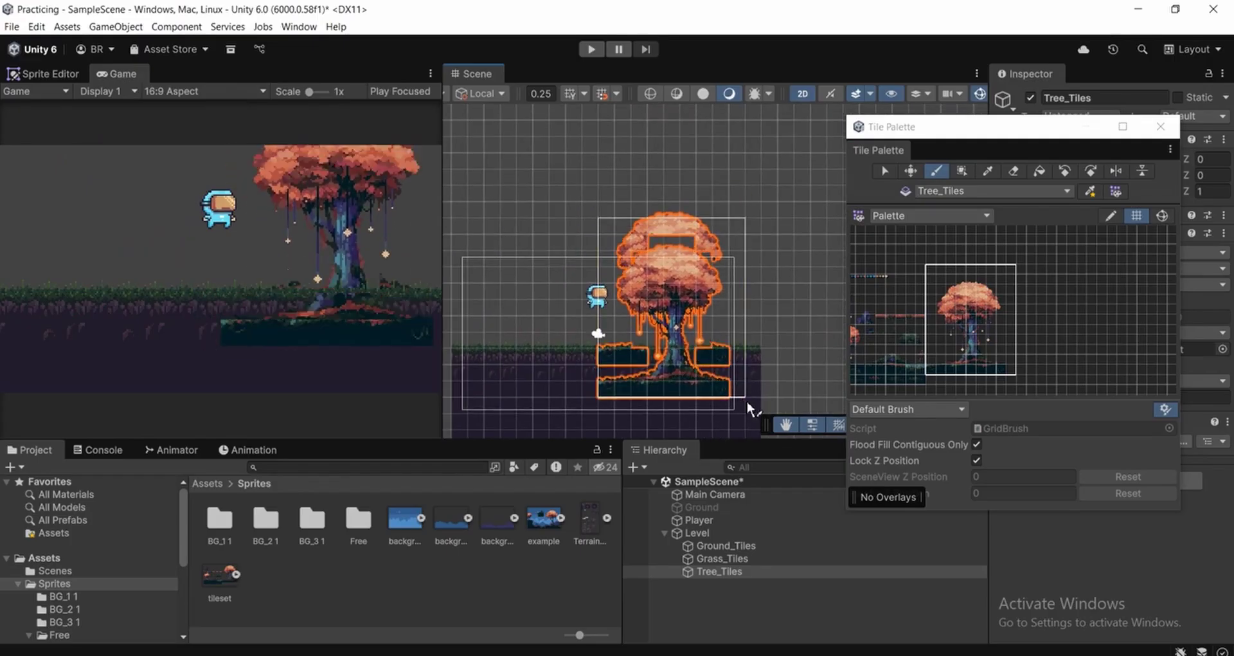
left_click(1064, 300)
scroll(595, 358, "up", 3)
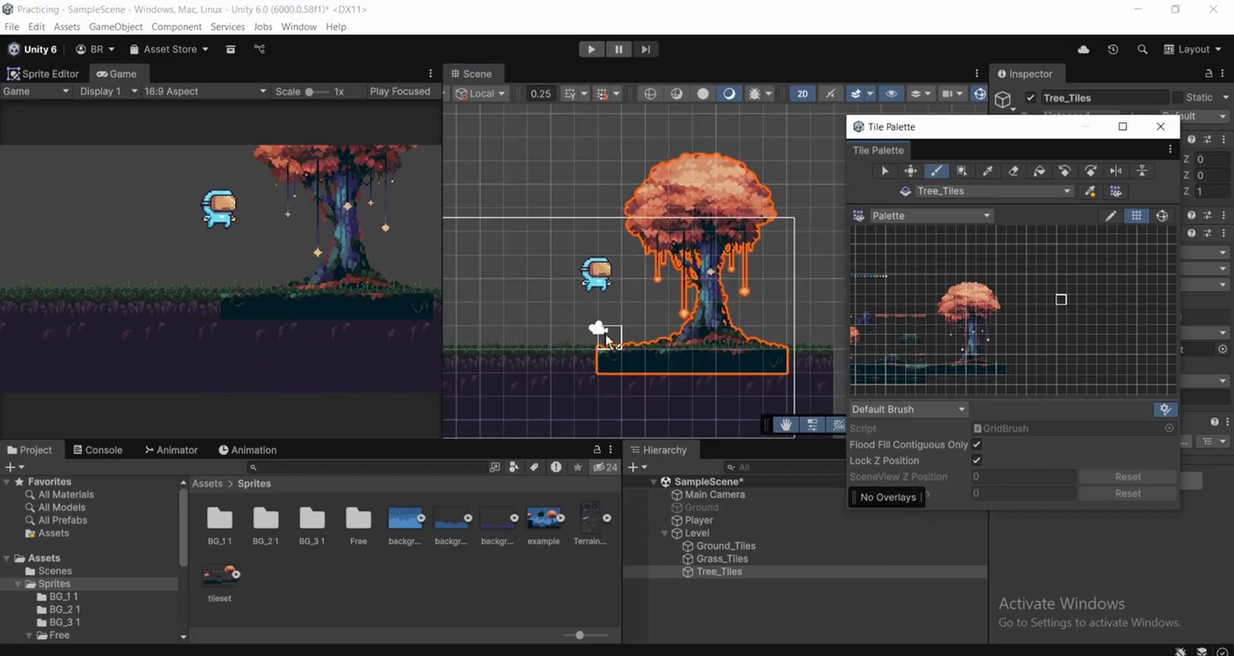
scroll(539, 250, "up", 2)
middle_click_drag(528, 342, 585, 299)
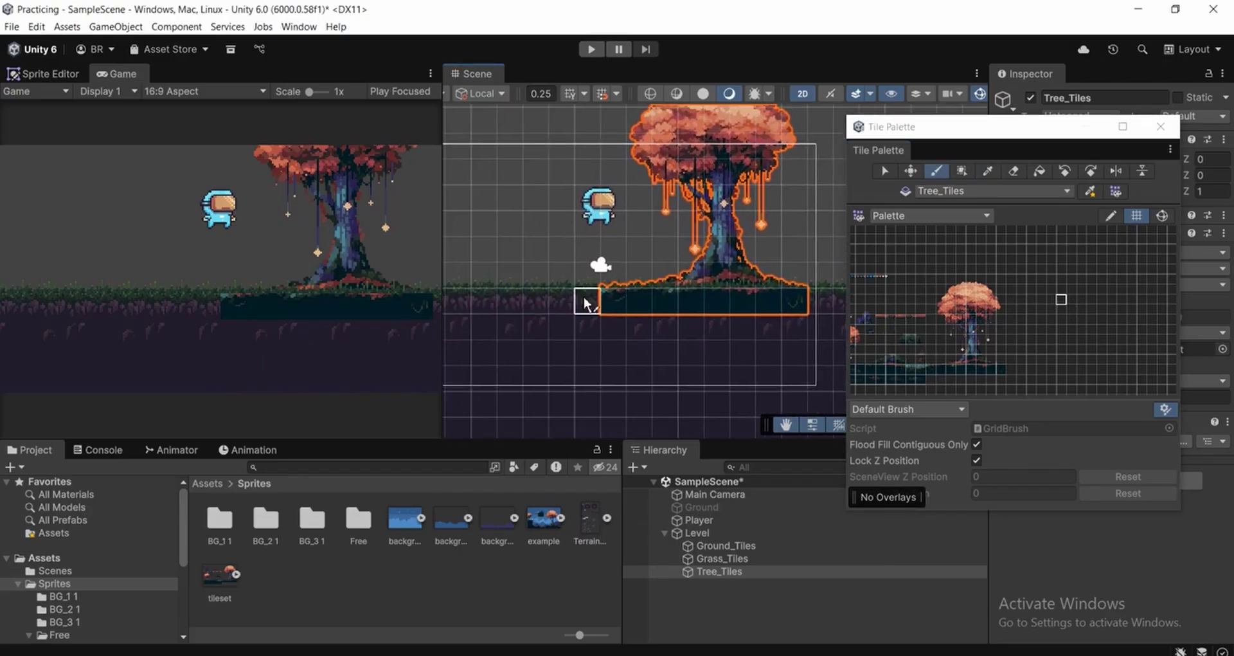
scroll(585, 300, "up", 1)
middle_click_drag(726, 299, 651, 386)
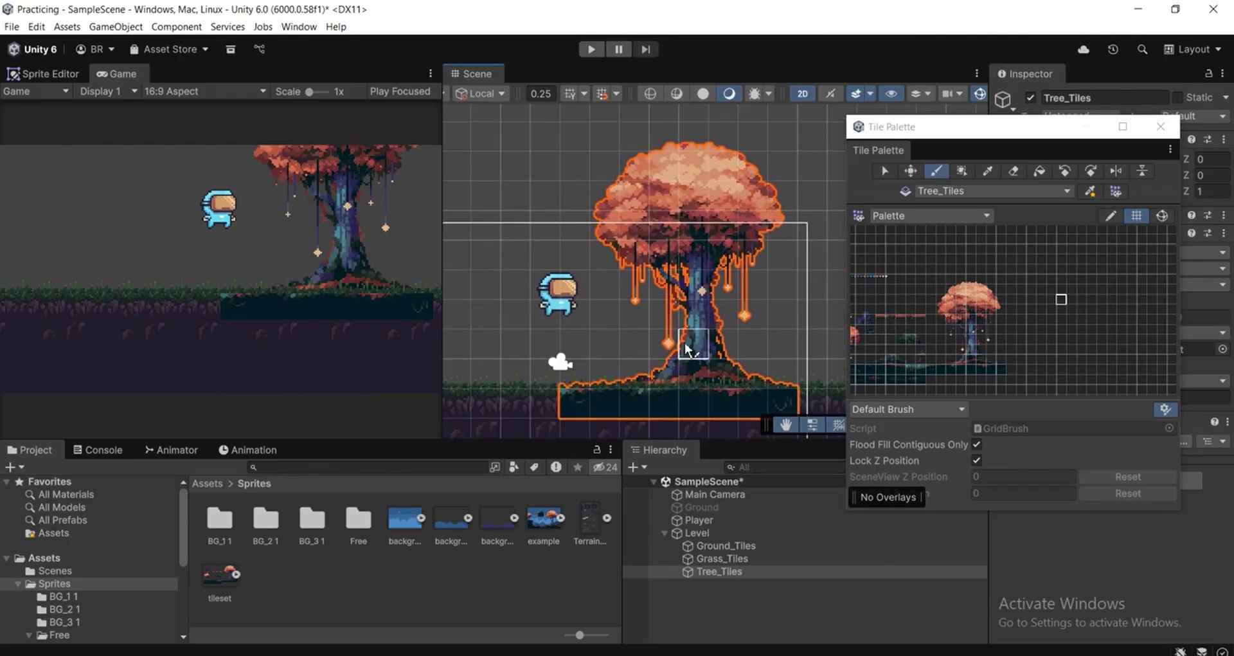
Close the Tile Palette and select the Tree_Tiles tilemap to show its renderer settings
left_click(725, 608)
left_click_drag(1038, 131, 935, 279)
left_click(704, 573)
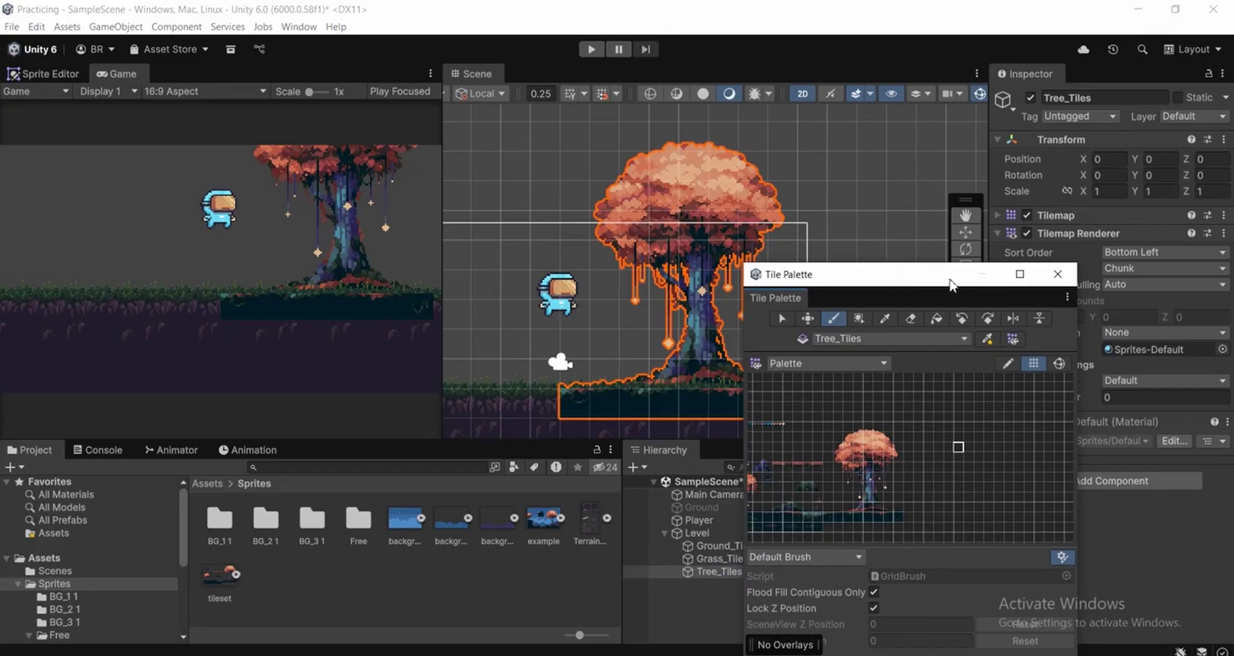
left_click_drag(1056, 288, 1057, 291)
left_click(728, 588)
left_click(726, 573)
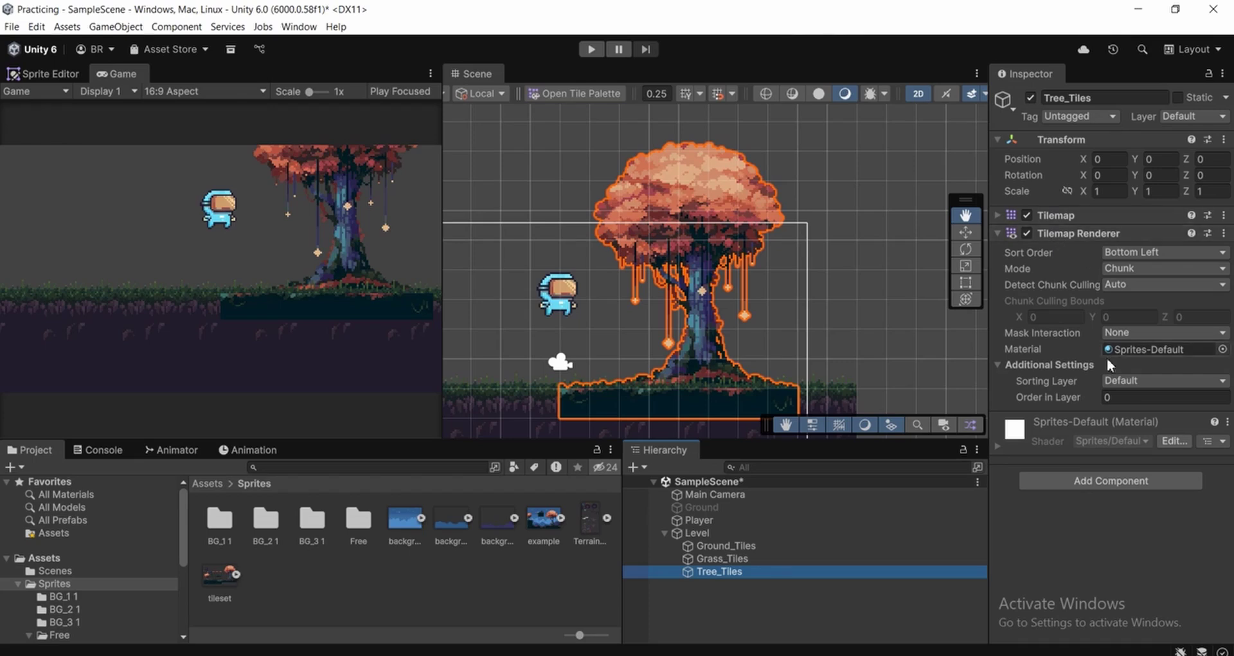
Add a sorting layer named Tree to the project's sorting layers
left_click(1110, 380)
left_click(1120, 450)
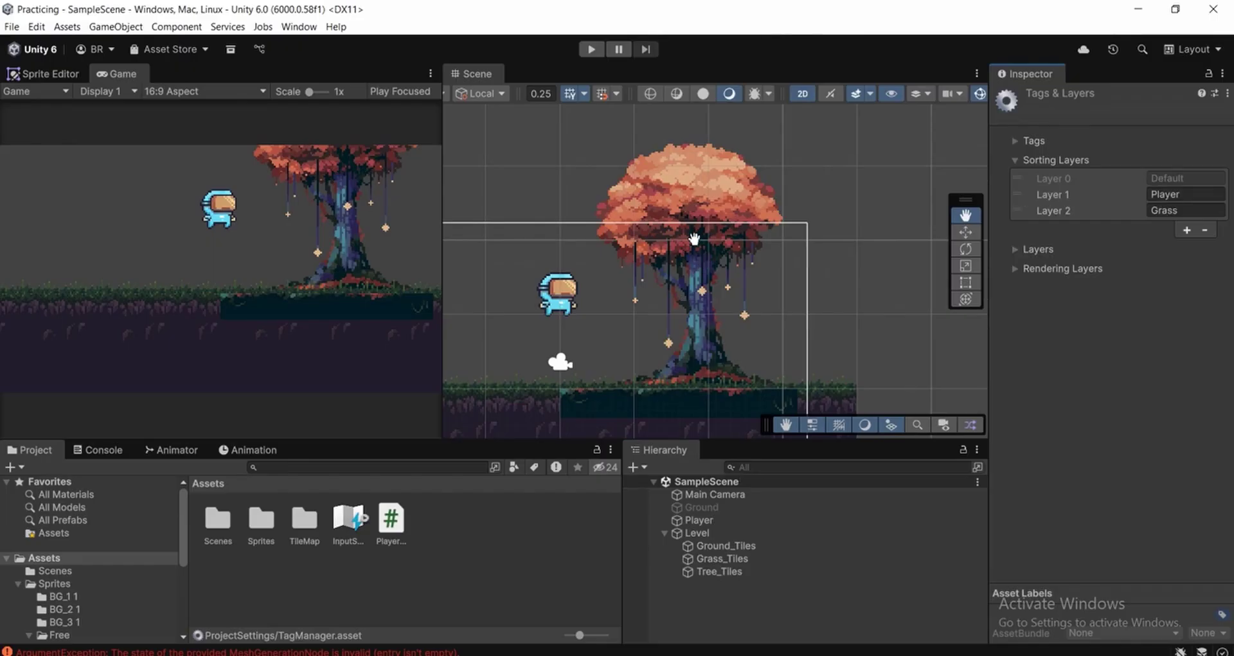
left_click_drag(752, 267, 746, 291)
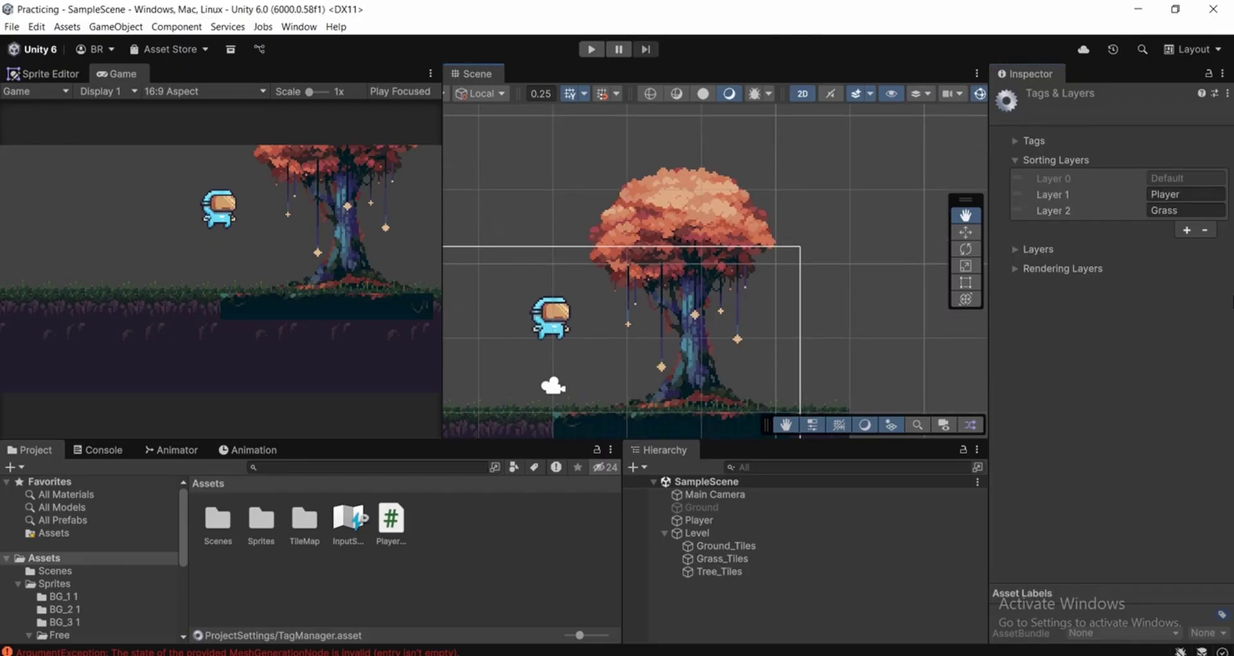
left_click(1187, 230)
left_click(1173, 227)
type("Tree")
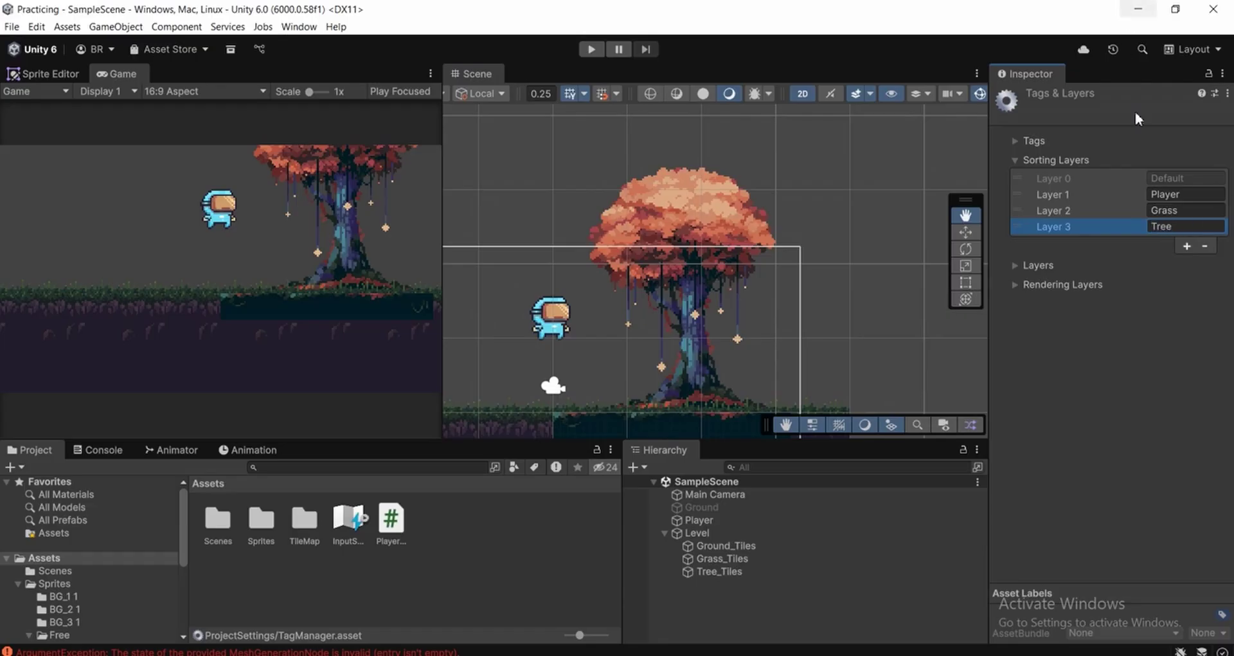
Move the Tree sorting layer above Default so that it is first in the order
left_click_drag(743, 316, 760, 294)
left_click_drag(716, 343, 712, 306)
left_click_drag(661, 351, 647, 318)
scroll(648, 318, "up", 1)
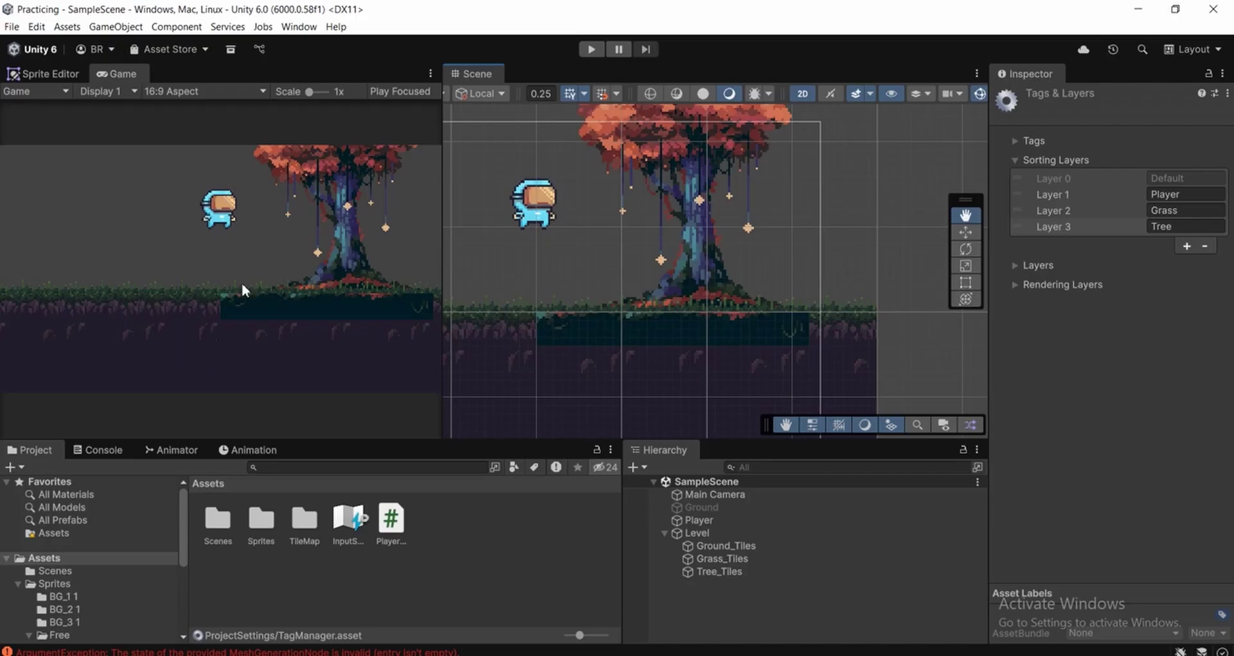
left_click(1101, 230)
left_click_drag(1101, 230, 1121, 175)
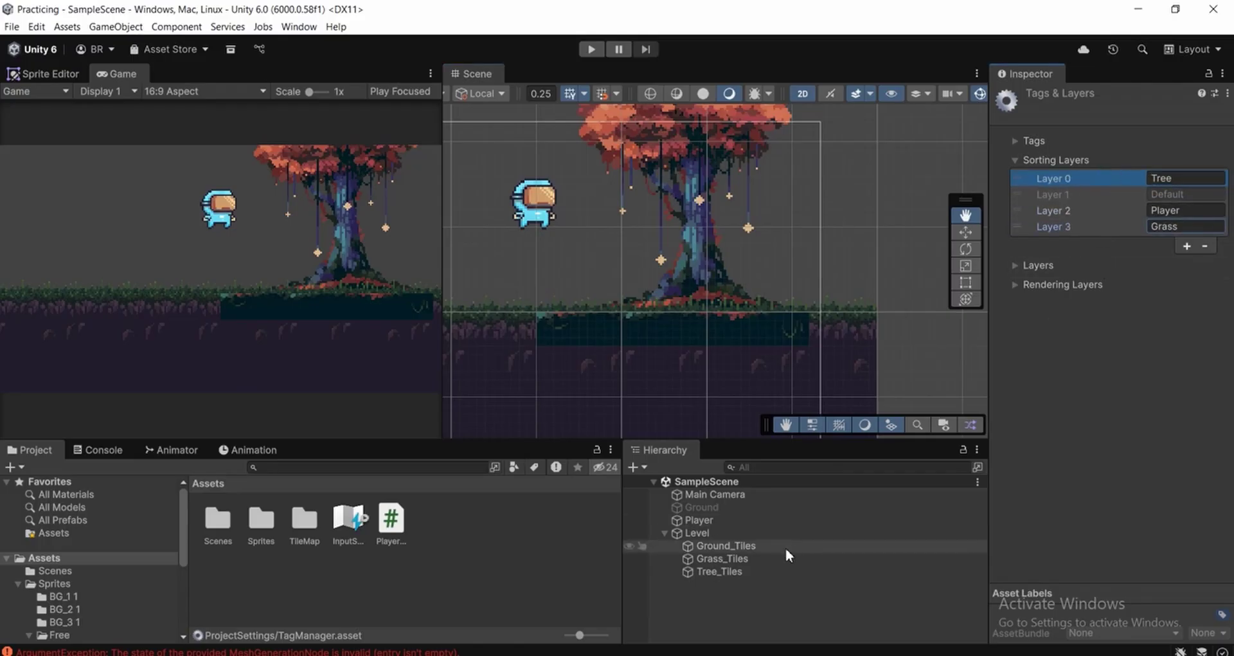
Assign the Tree_Tiles tilemap renderer to the Tree sorting layer
left_click(771, 571)
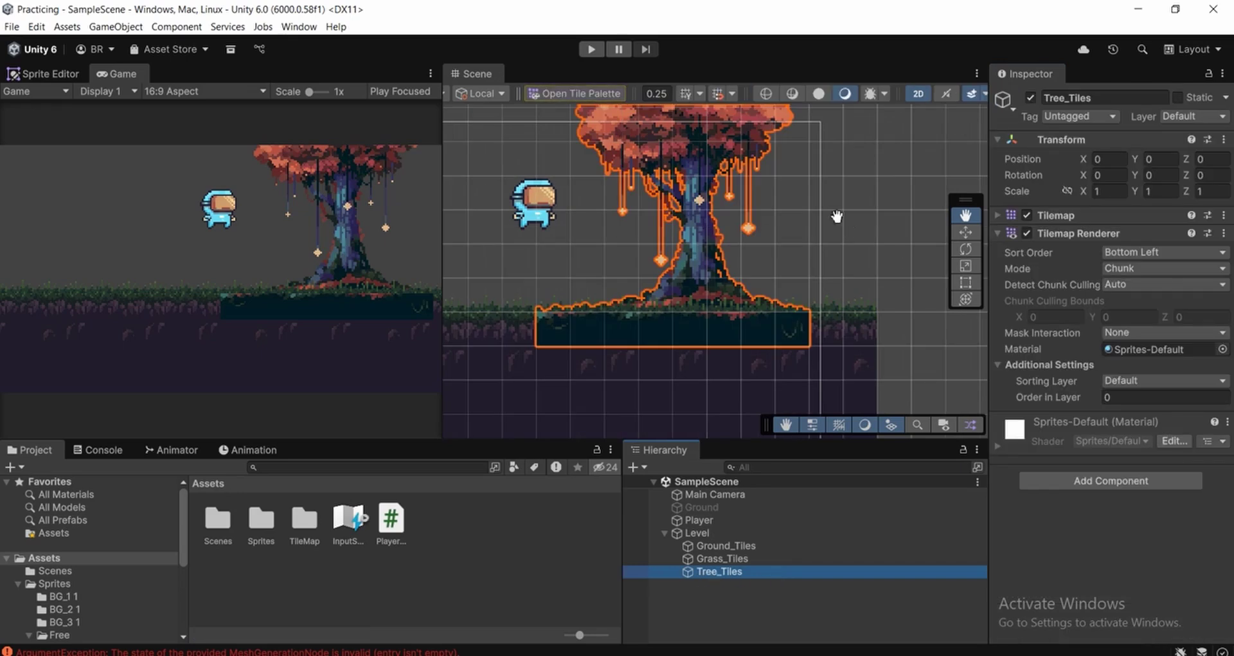
scroll(835, 218, "down", 2)
left_click_drag(781, 270, 757, 246)
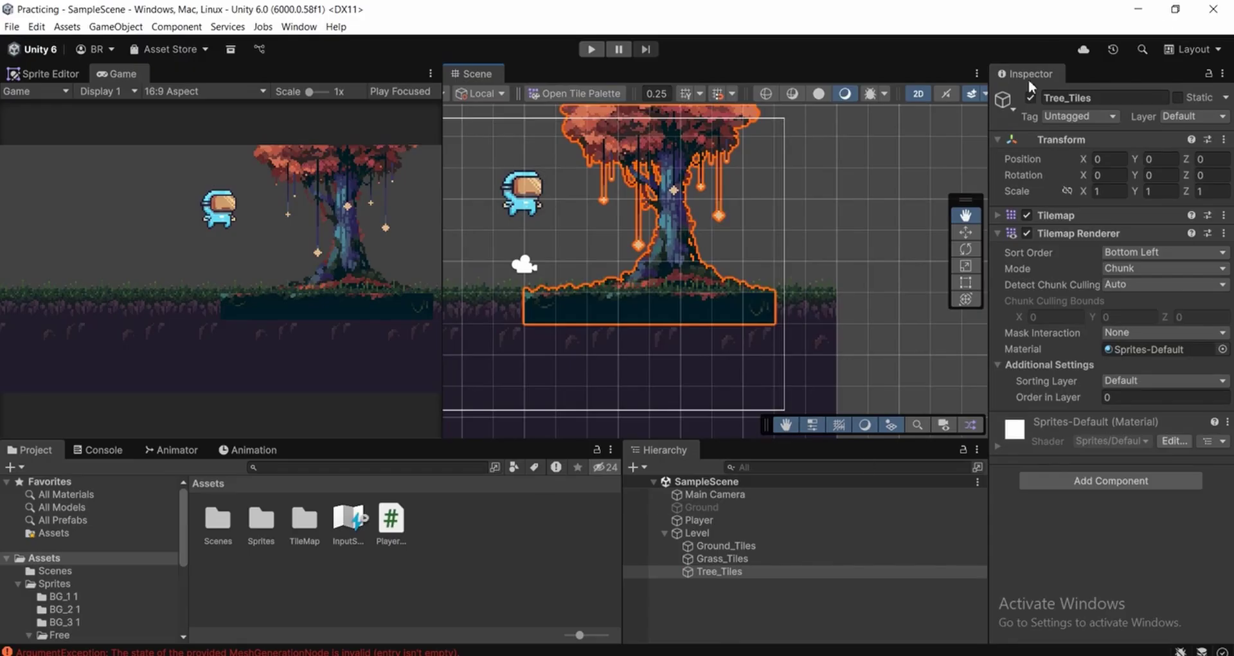
left_click(1136, 383)
left_click(1128, 398)
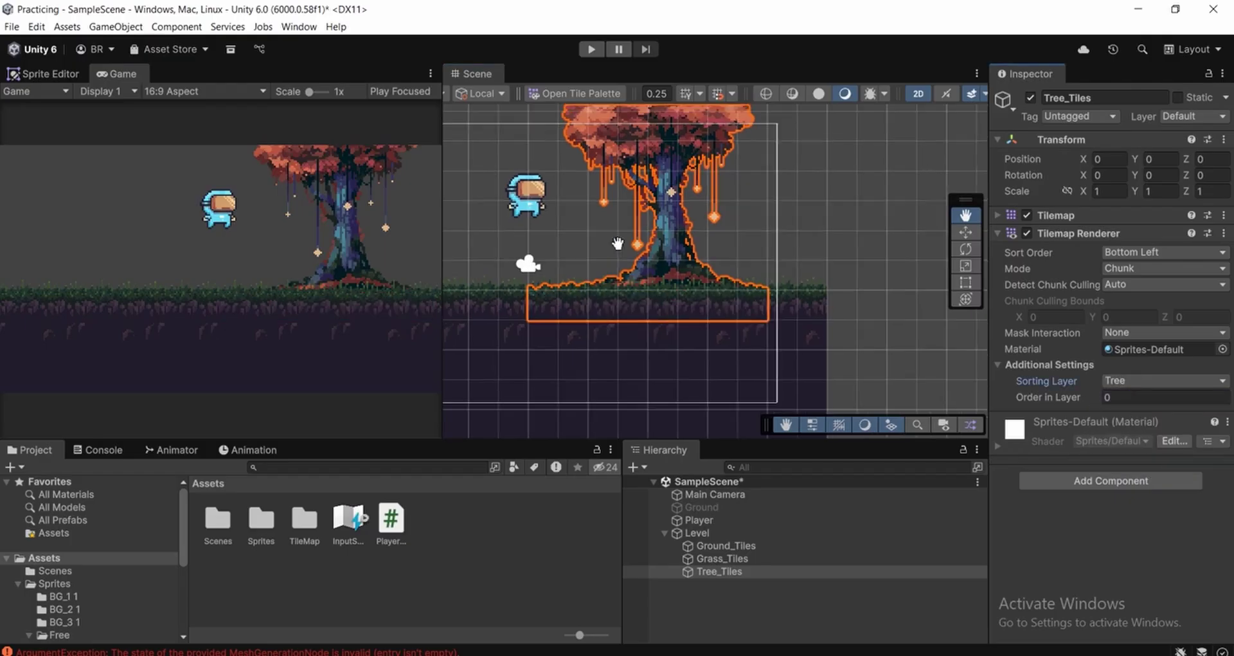
Examine the overlap between the tree's base and the ground and grass tiles
left_click_drag(609, 185, 723, 260)
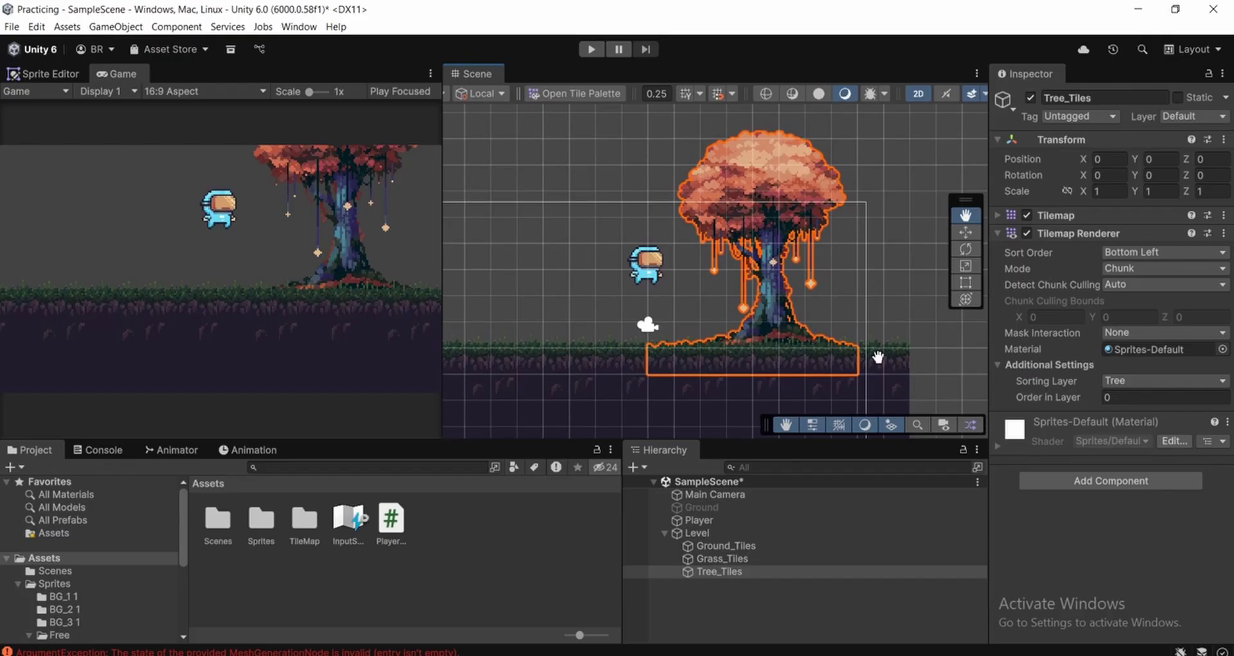
left_click_drag(613, 343, 655, 278)
scroll(655, 264, "up", 1)
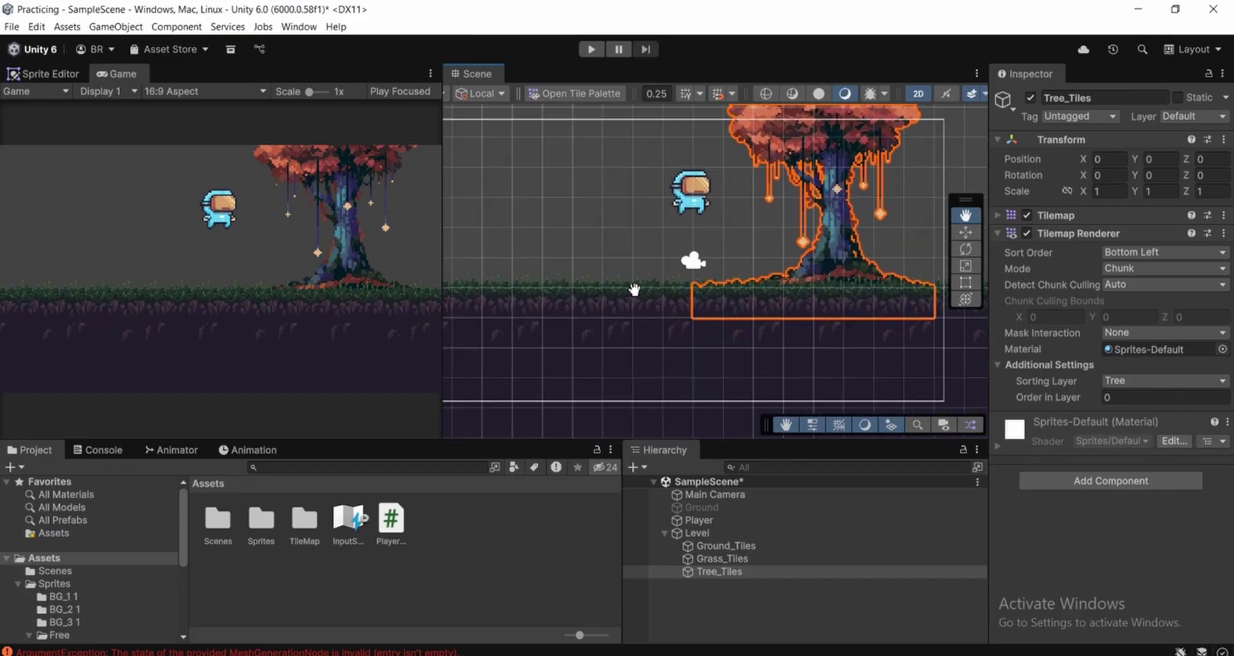
left_click_drag(683, 330, 702, 314)
scroll(560, 260, "up", 1)
scroll(723, 332, "down", 1)
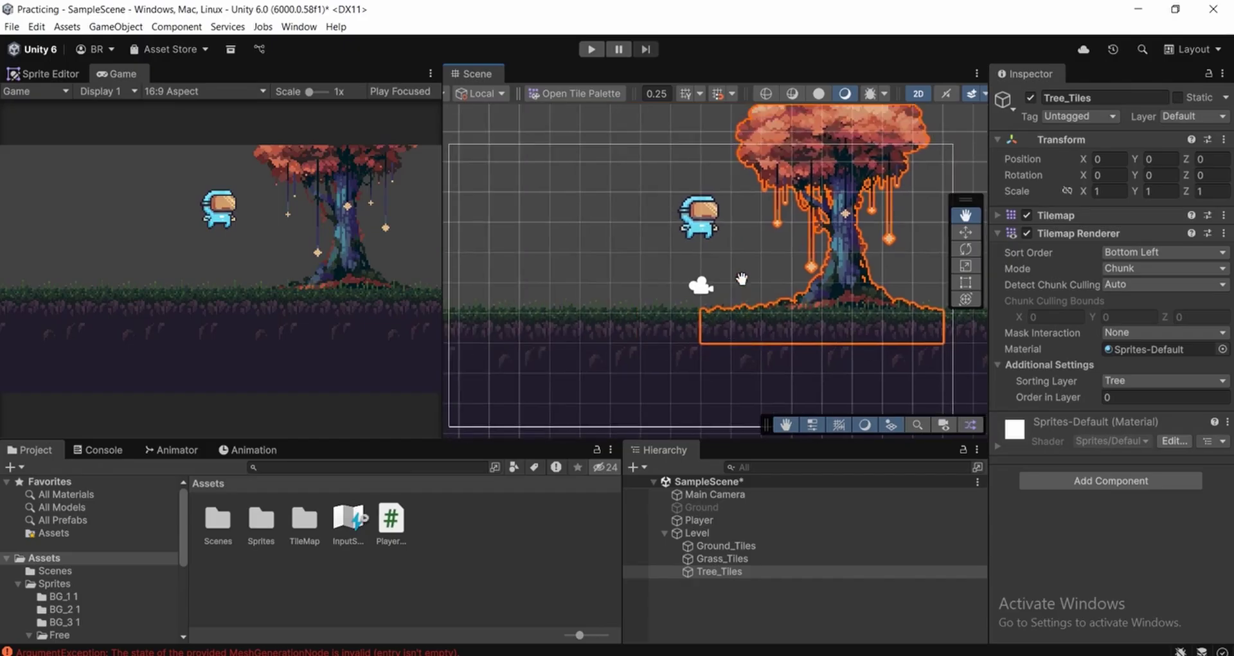
left_click_drag(487, 348, 481, 365)
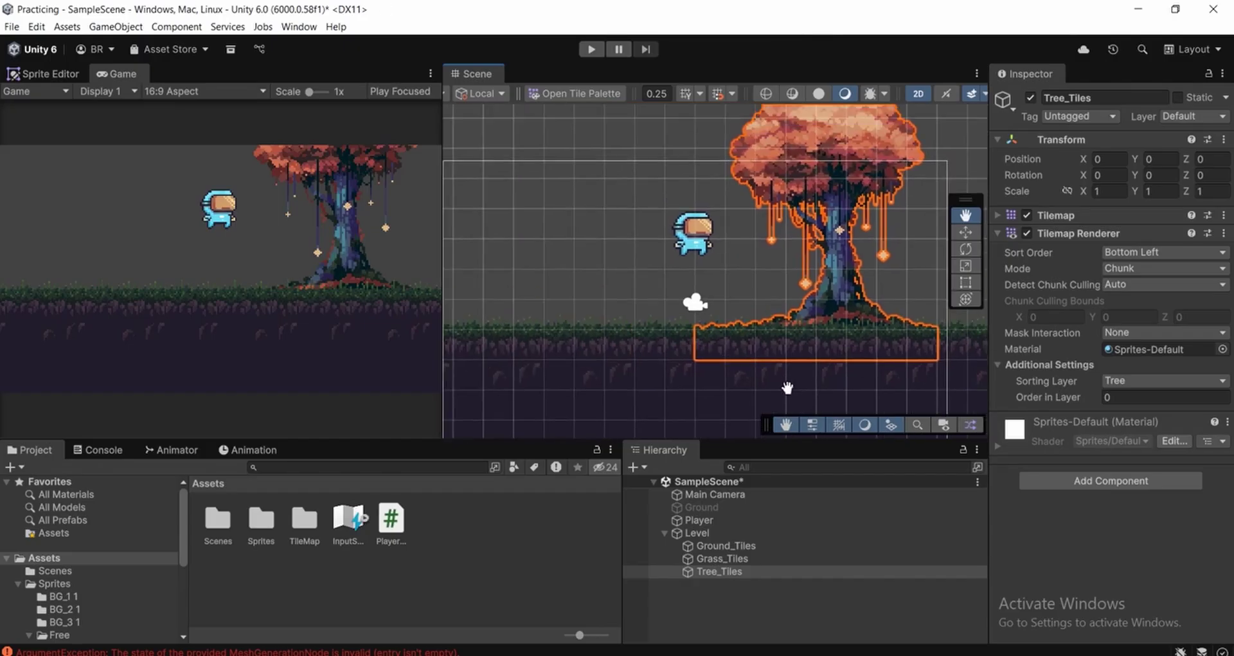
Inspect the Level object with its tilemaps and the left end of the ground in the scene
left_click(703, 613)
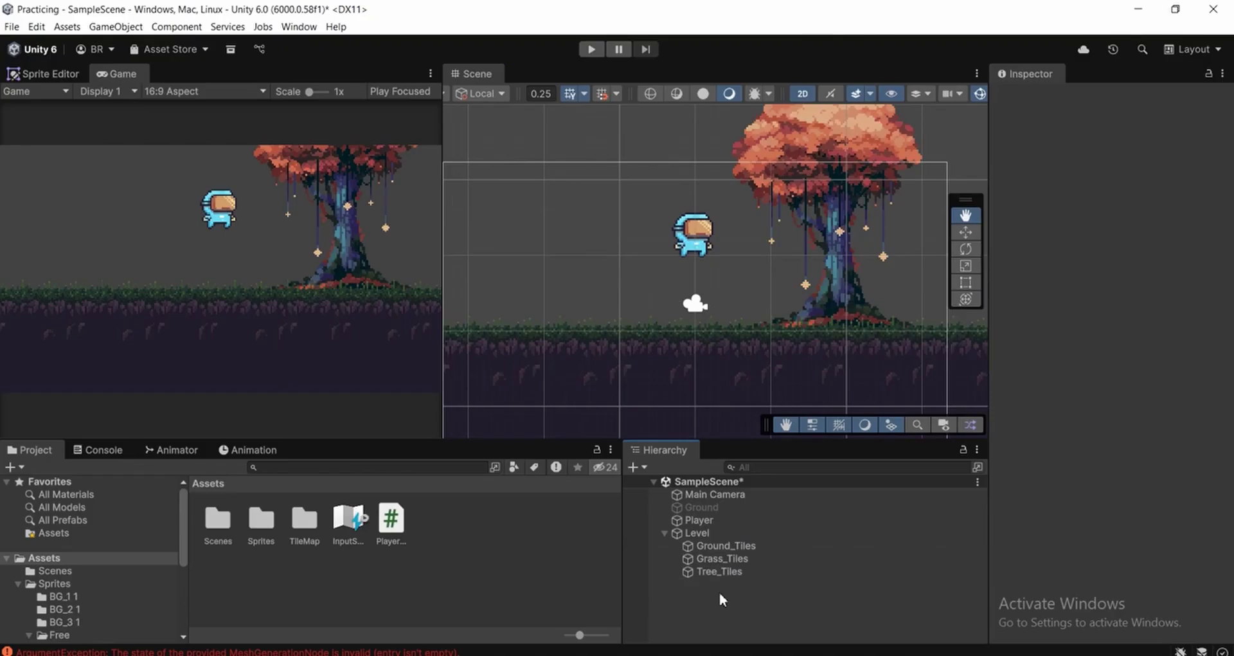
left_click(711, 532)
left_click(736, 608)
left_click(712, 530)
left_click(729, 608)
scroll(686, 181, "down", 1)
left_click_drag(601, 318, 689, 316)
scroll(723, 315, "up", 3)
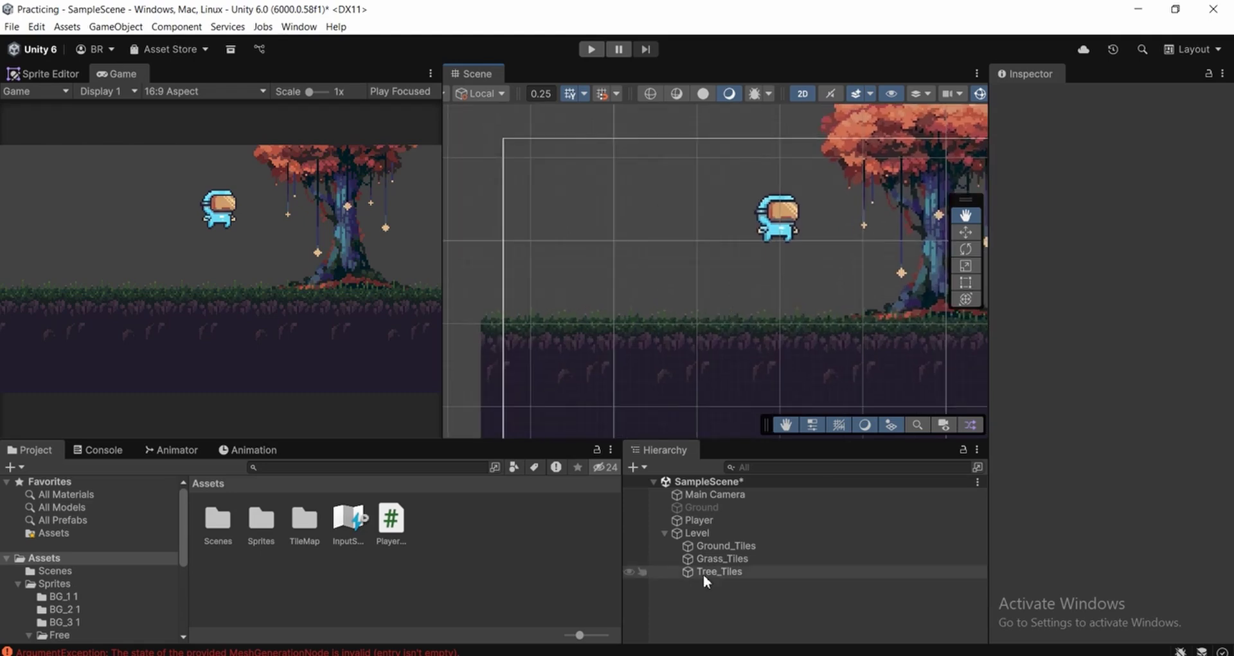
left_click(702, 535)
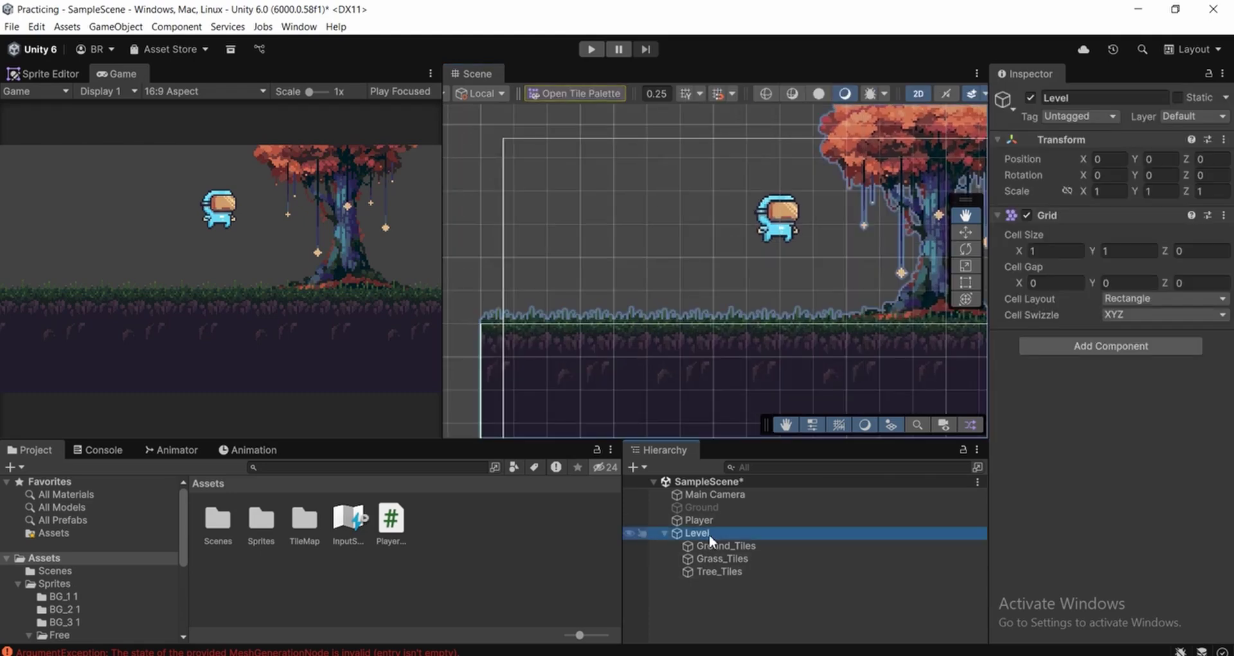
Add another tilemap under the Level object and name it Back_Tiles
right_click(708, 533)
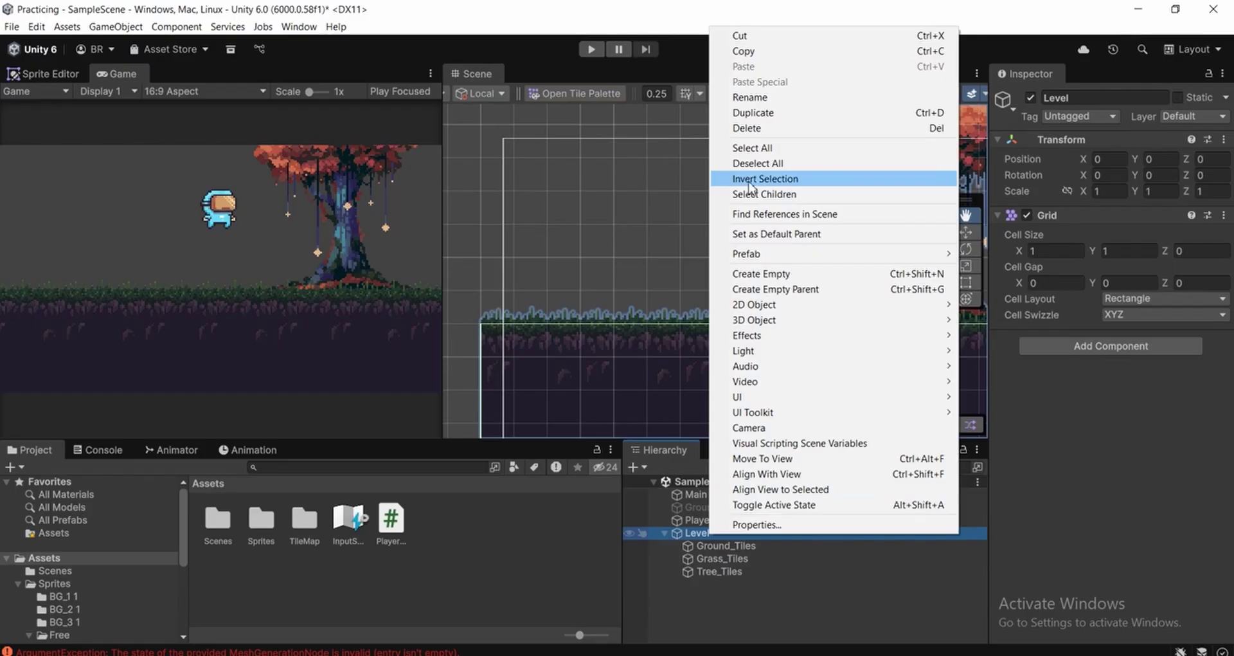
mouse_move(900, 310)
mouse_move(1018, 341)
left_click(855, 335)
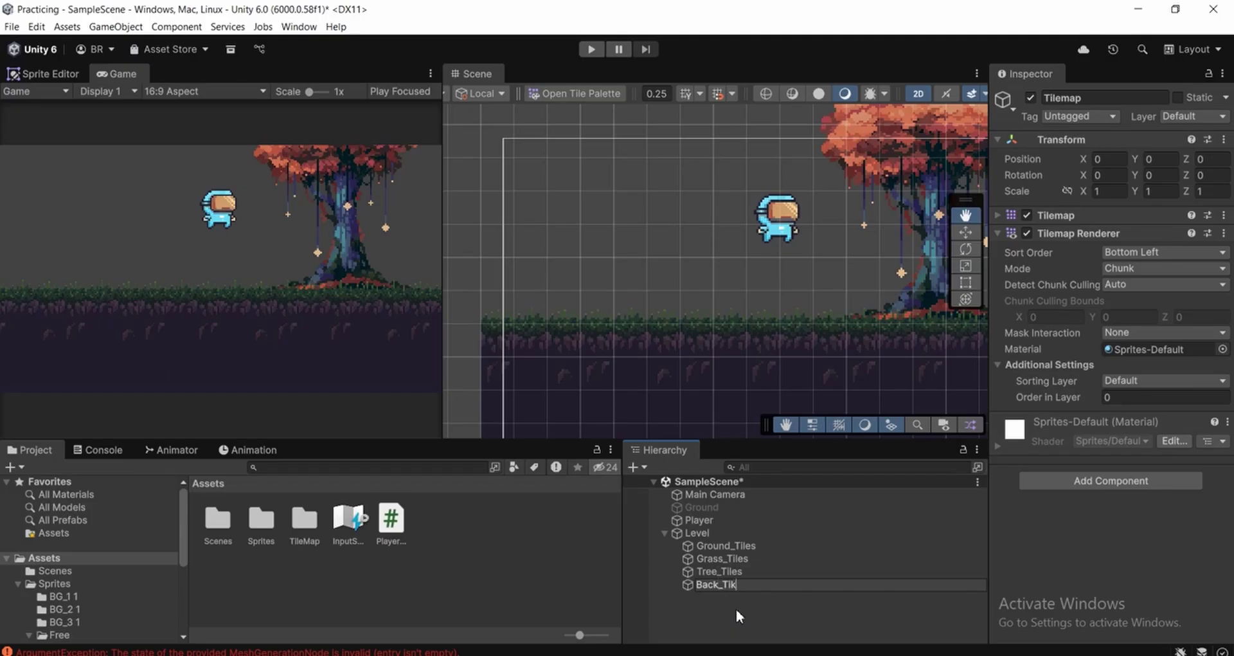
type("s")
key("Return")
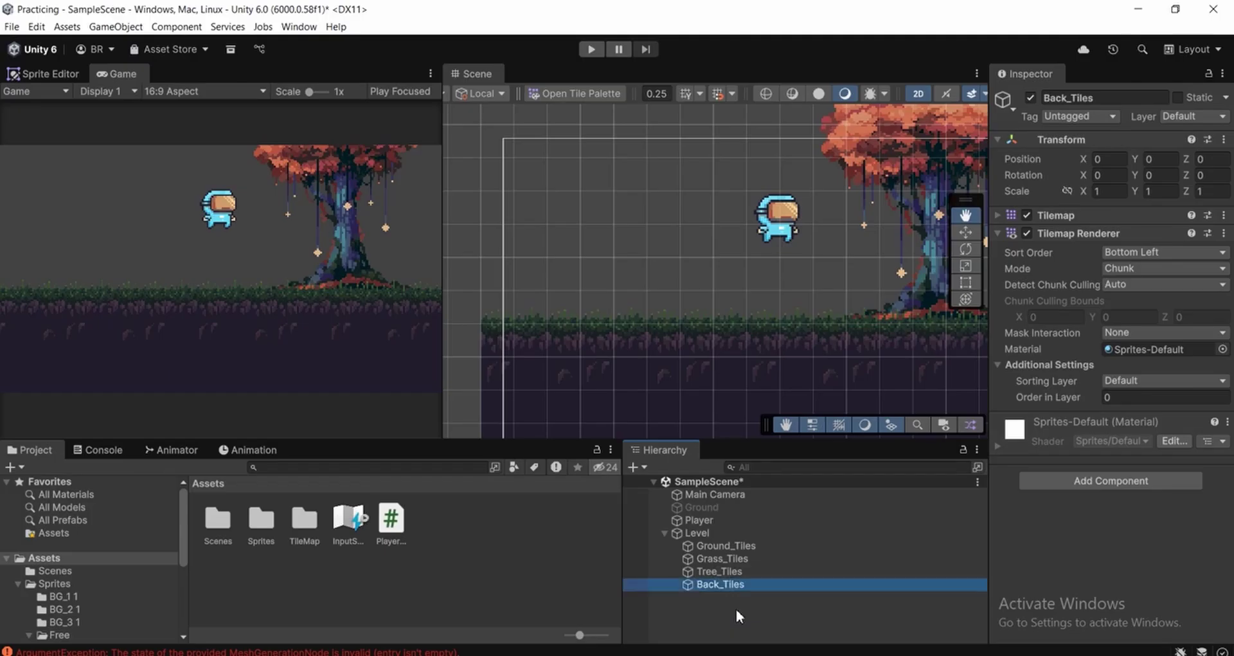
Open the Tile Palette with Back_Tiles as the active tilemap and browse the palette for pillar tiles
left_click_drag(854, 280, 746, 281)
left_click_drag(696, 199, 674, 211)
left_click(574, 93)
left_click_drag(900, 277, 1011, 252)
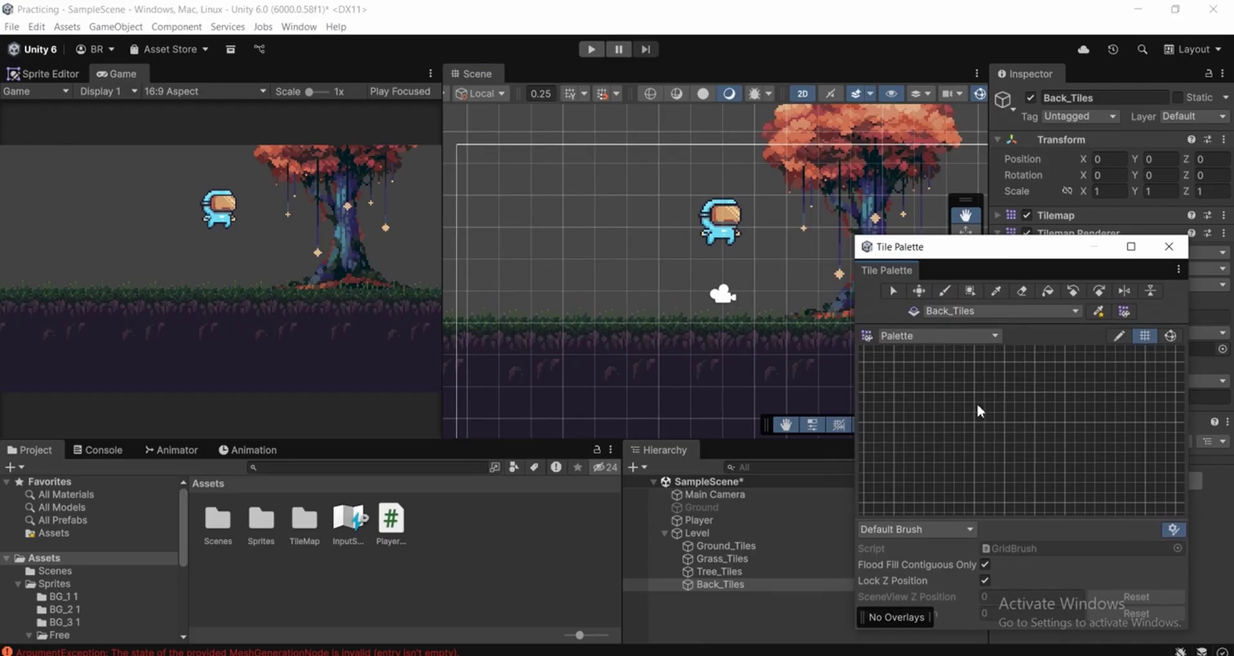
scroll(973, 467, "up", 5)
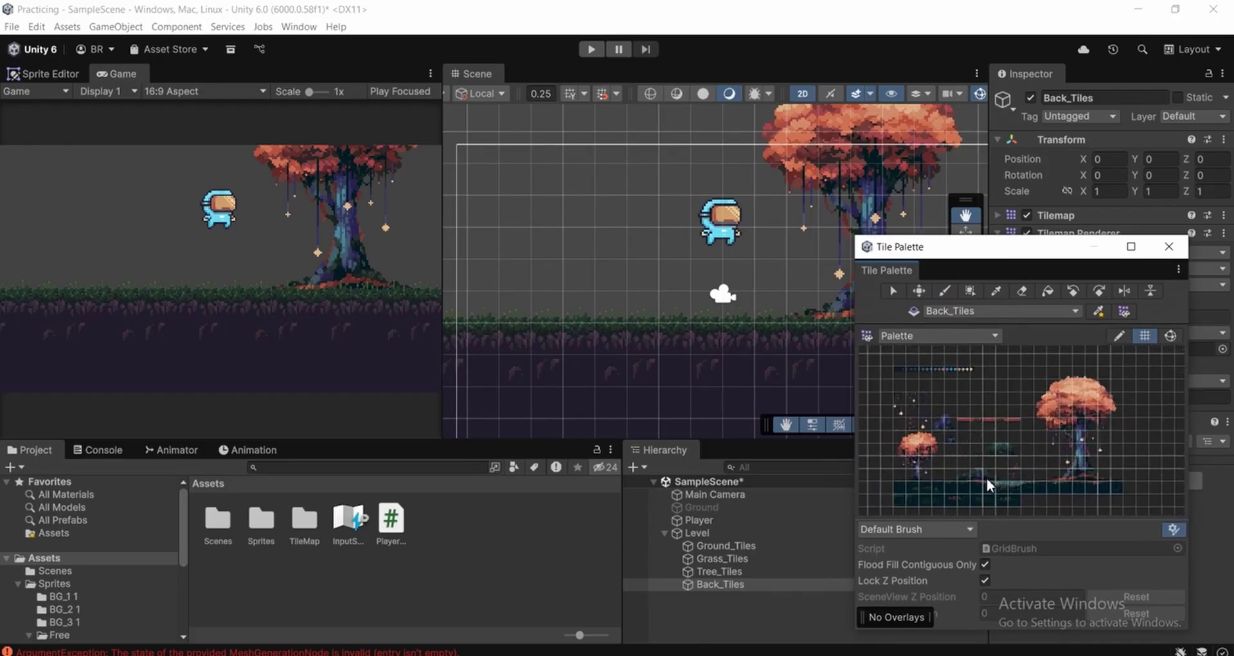
double_click(727, 577)
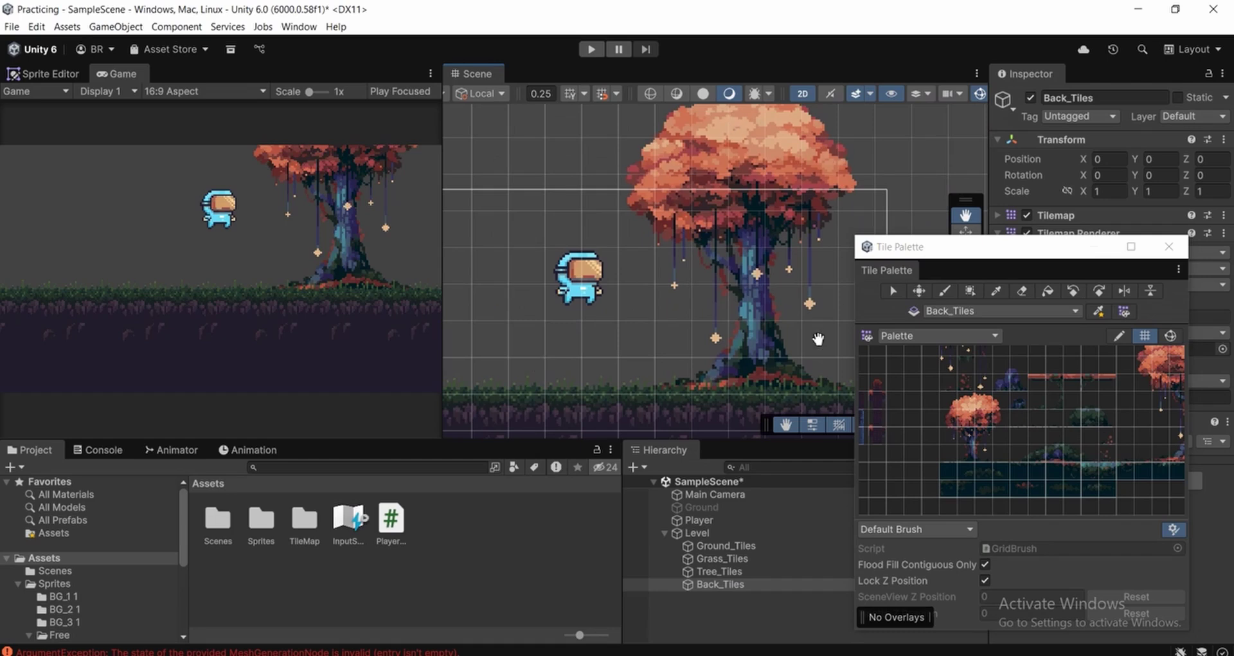
scroll(816, 336, "down", 2)
left_click_drag(781, 389, 720, 303)
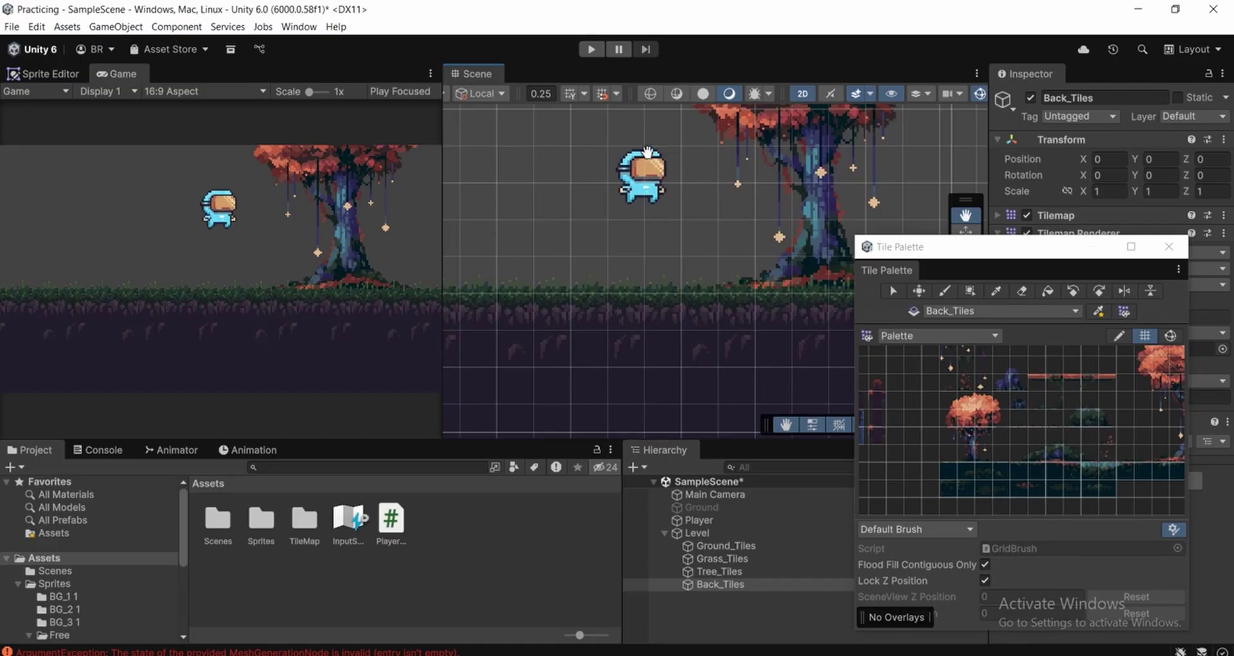
left_click_drag(617, 308, 654, 320)
middle_click_drag(1062, 405, 1046, 472)
scroll(1032, 463, "down", 2)
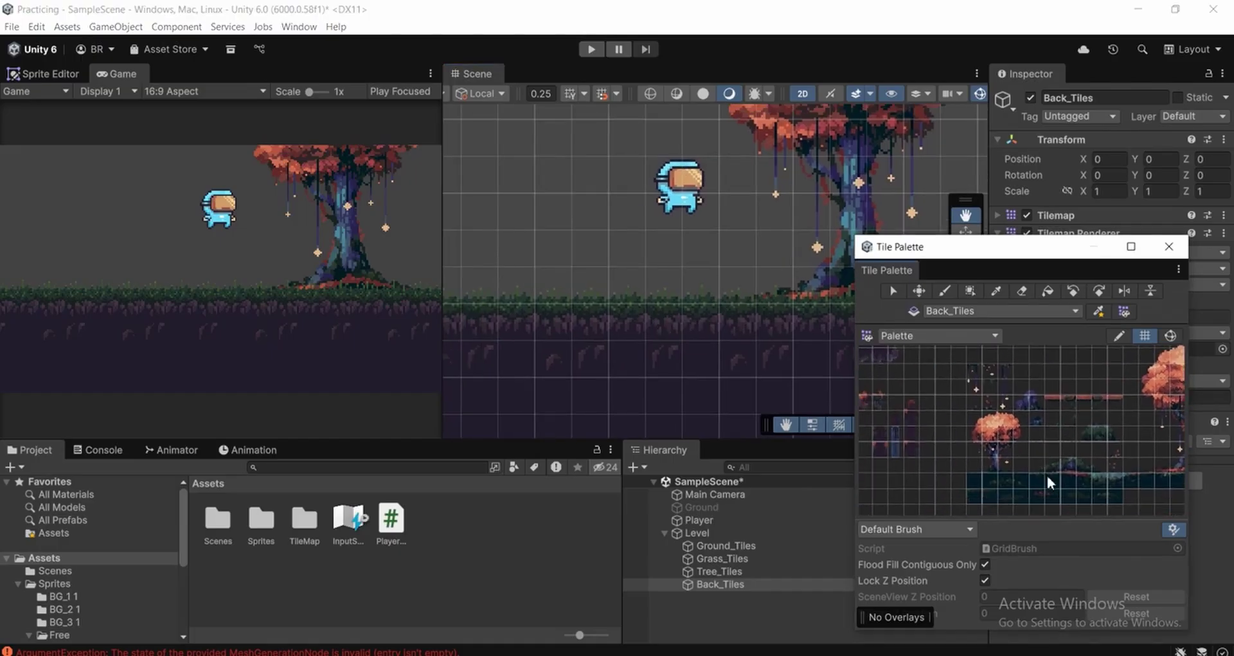
Paint a vertical pillar about six tiles tall with the dark column tile, running down into the ground near the level's left end
middle_click_drag(917, 444, 985, 437)
scroll(985, 438, "up", 3)
left_click(999, 433)
left_click(984, 416)
middle_click_drag(556, 242, 615, 237)
left_click_drag(585, 169, 583, 348)
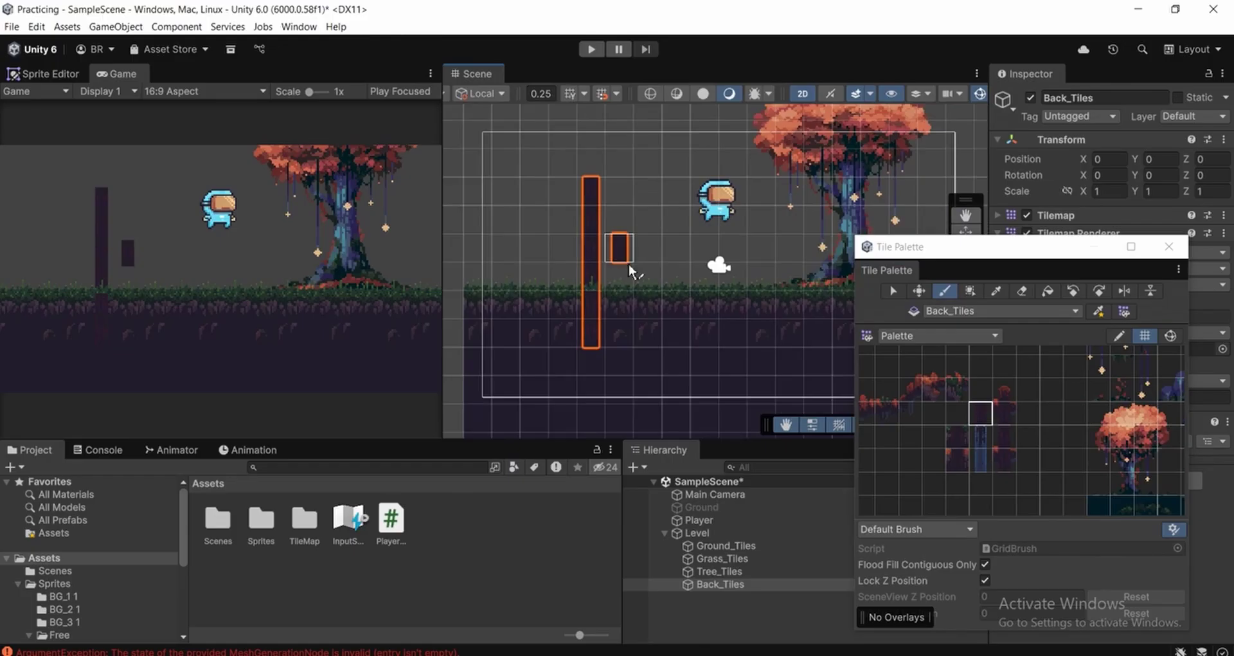
middle_click_drag(627, 264, 677, 308)
scroll(639, 393, "up", 2)
scroll(639, 365, "up", 1)
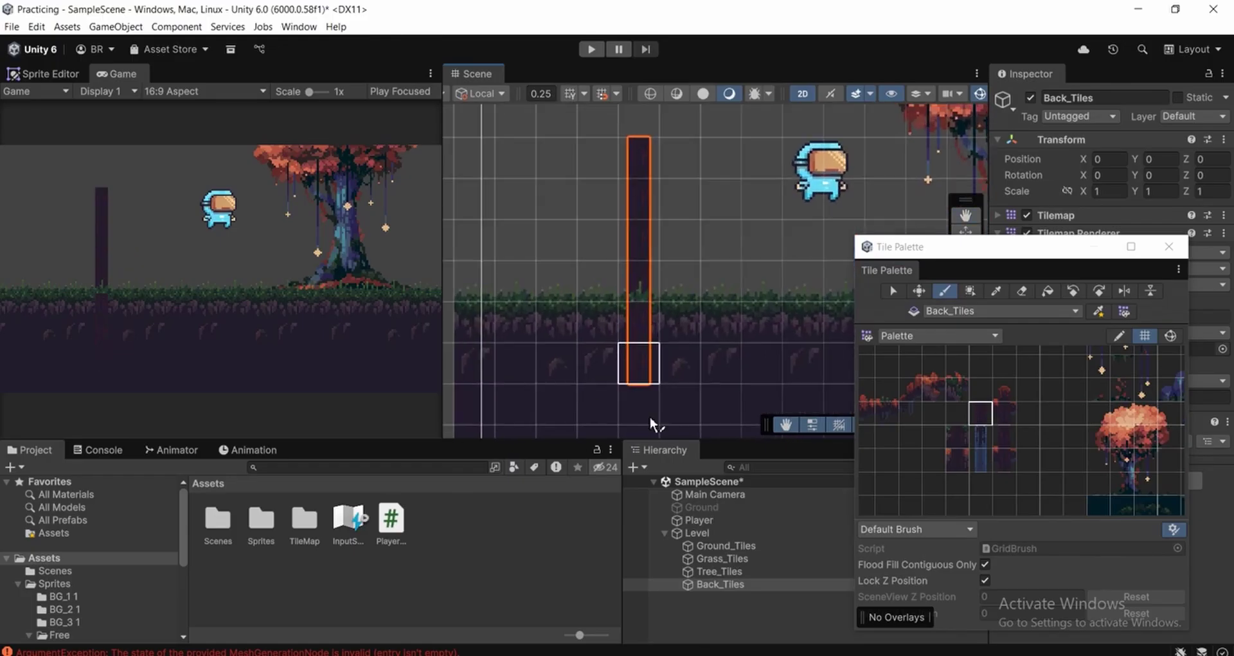
scroll(636, 295, "up", 1)
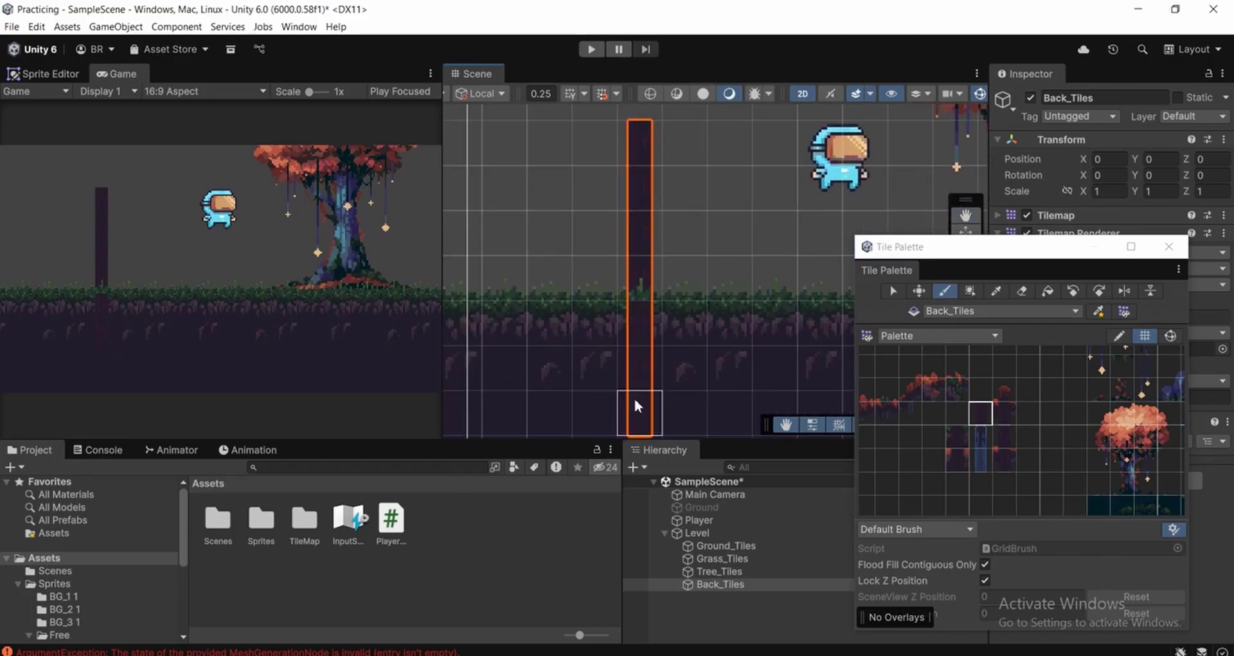
left_click(725, 623)
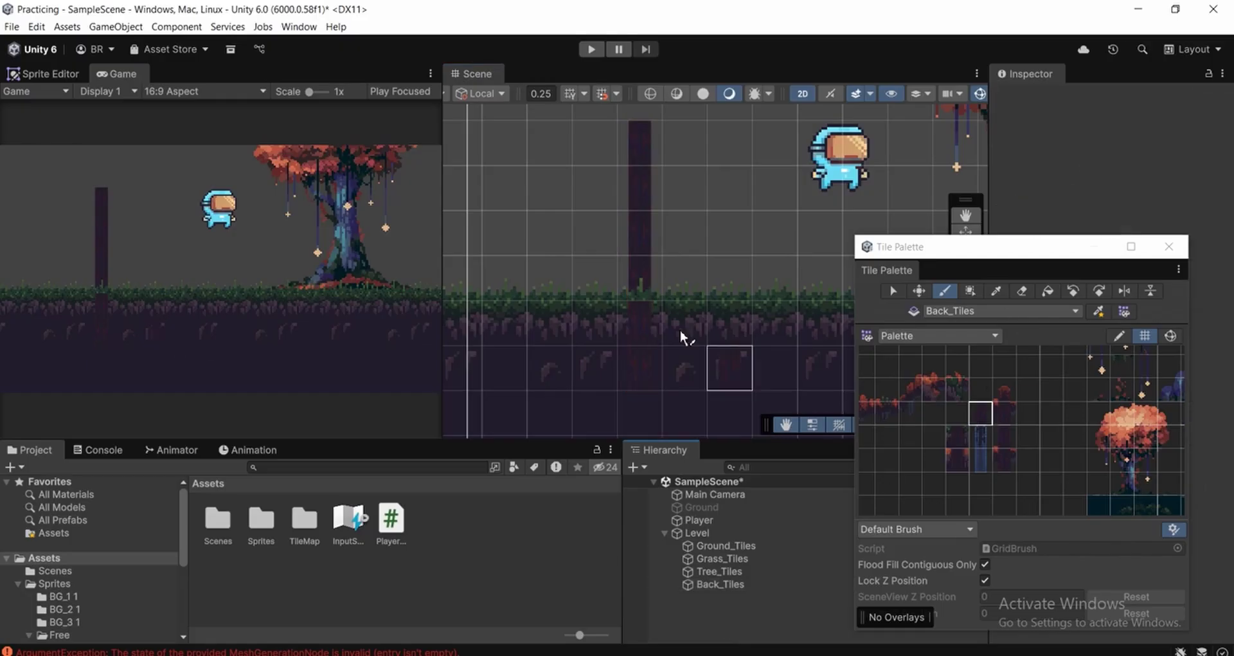
middle_click_drag(720, 220, 747, 187)
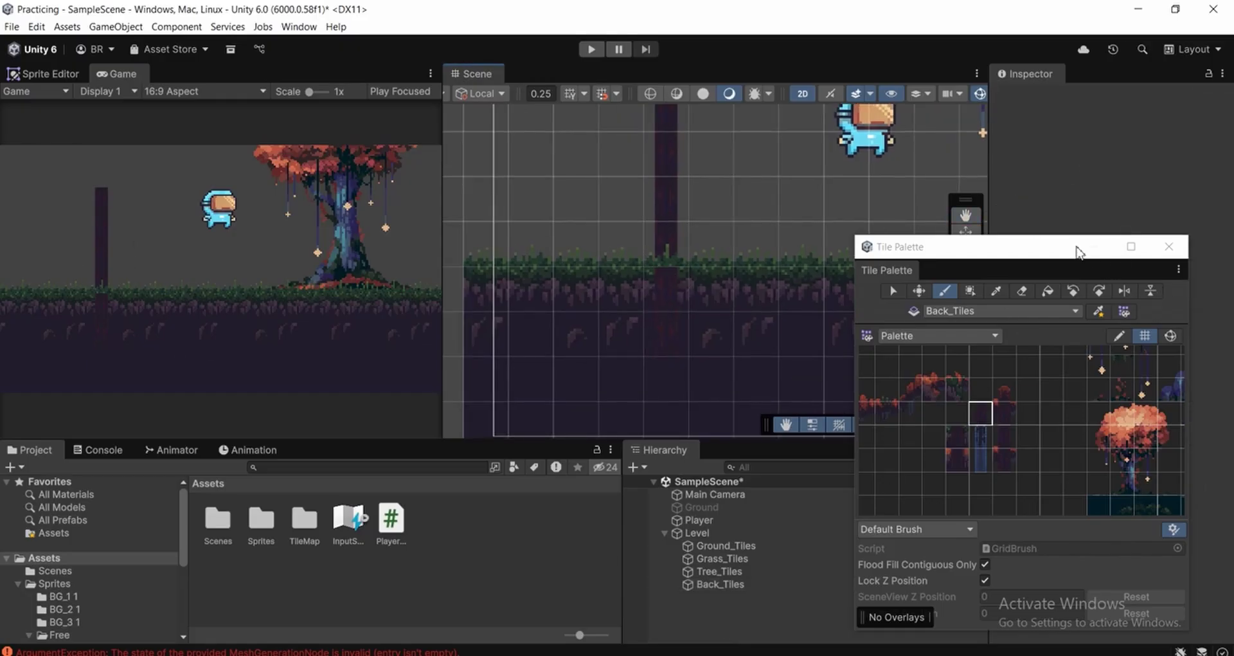
Add a sorting layer named Back_Tiles and place it between the Tree and Default layers
left_click_drag(1080, 252, 992, 367)
left_click(727, 585)
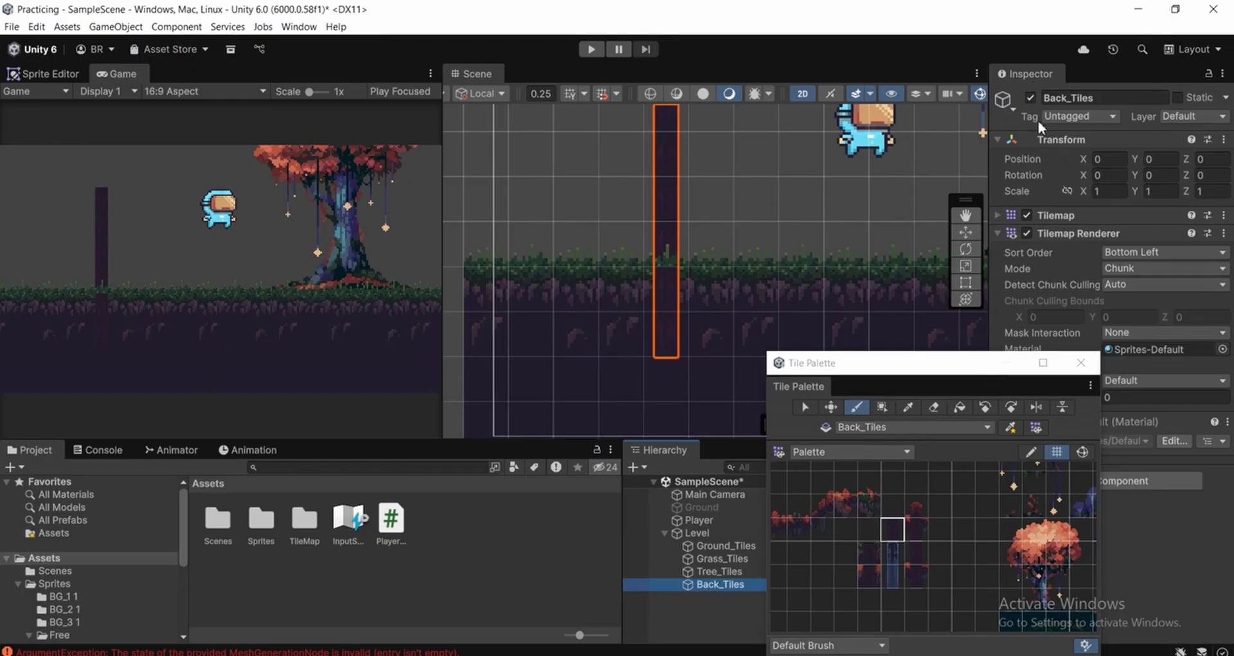
left_click(1006, 370)
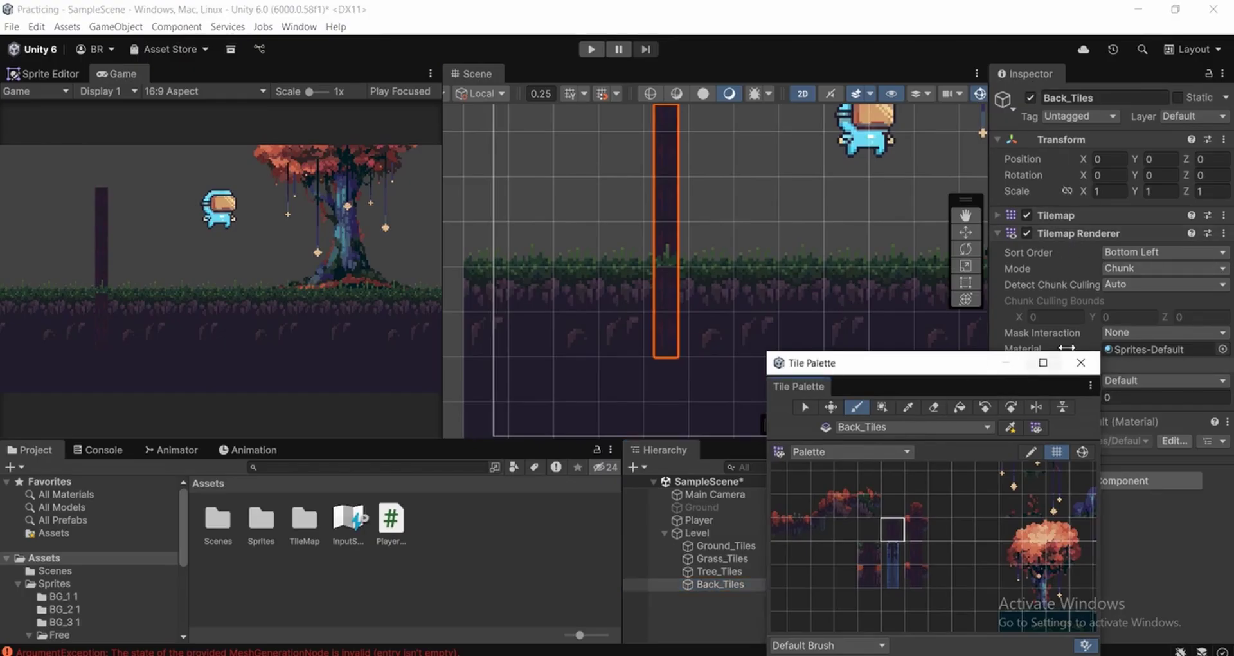
left_click_drag(976, 376, 821, 359)
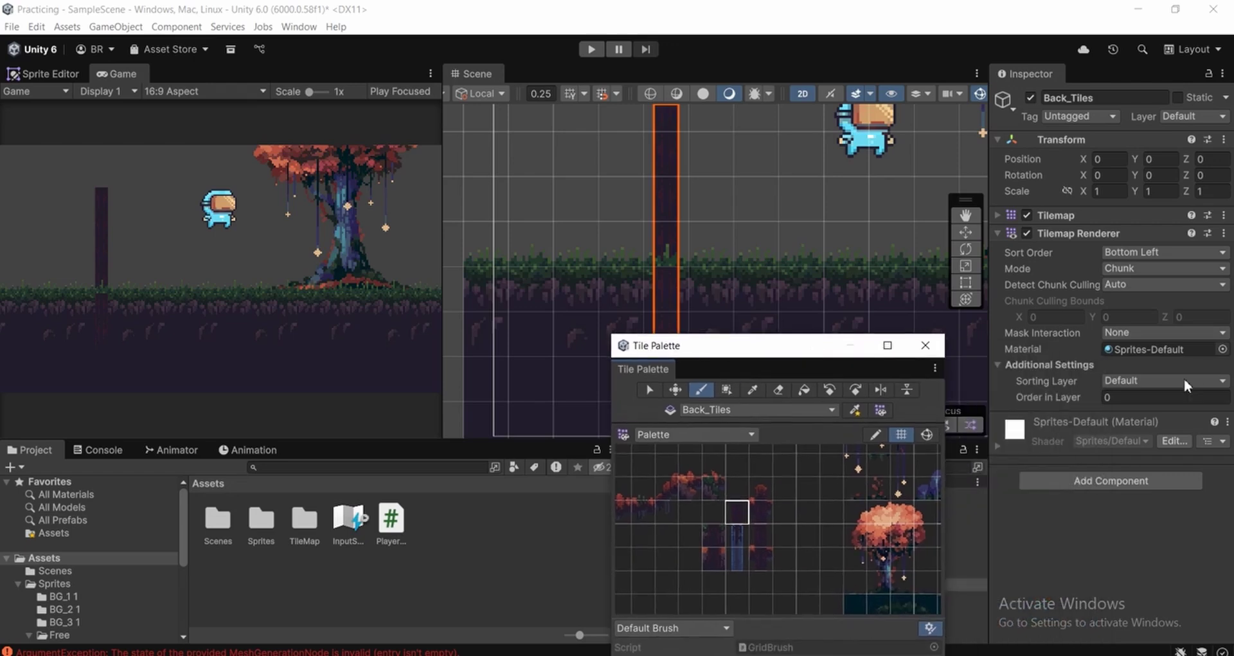
left_click(1115, 384)
left_click(1129, 470)
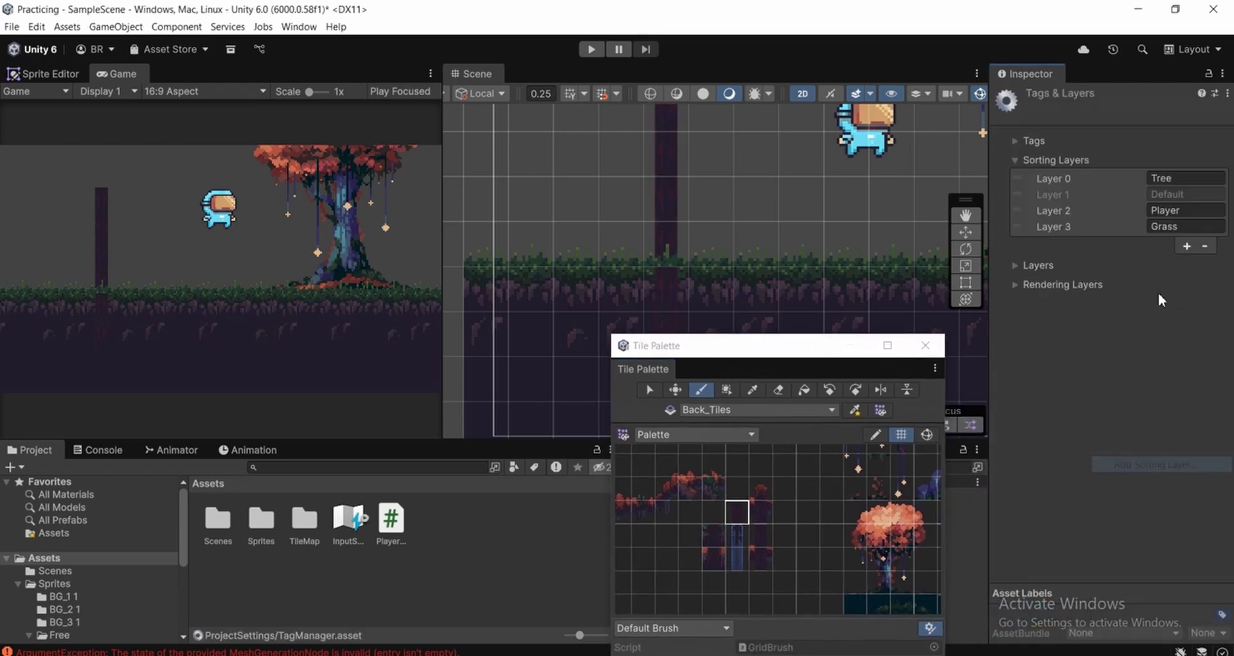
left_click(1187, 246)
left_click(1188, 245)
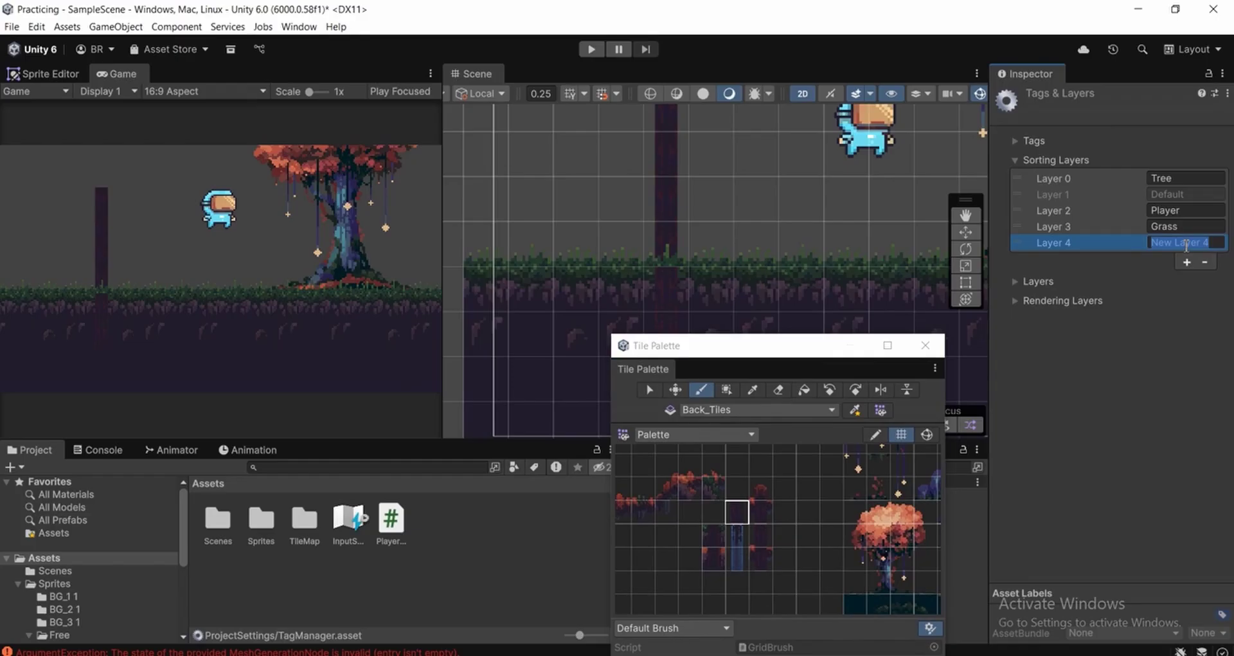
type("Back_Tiles")
left_click_drag(1105, 241, 1121, 197)
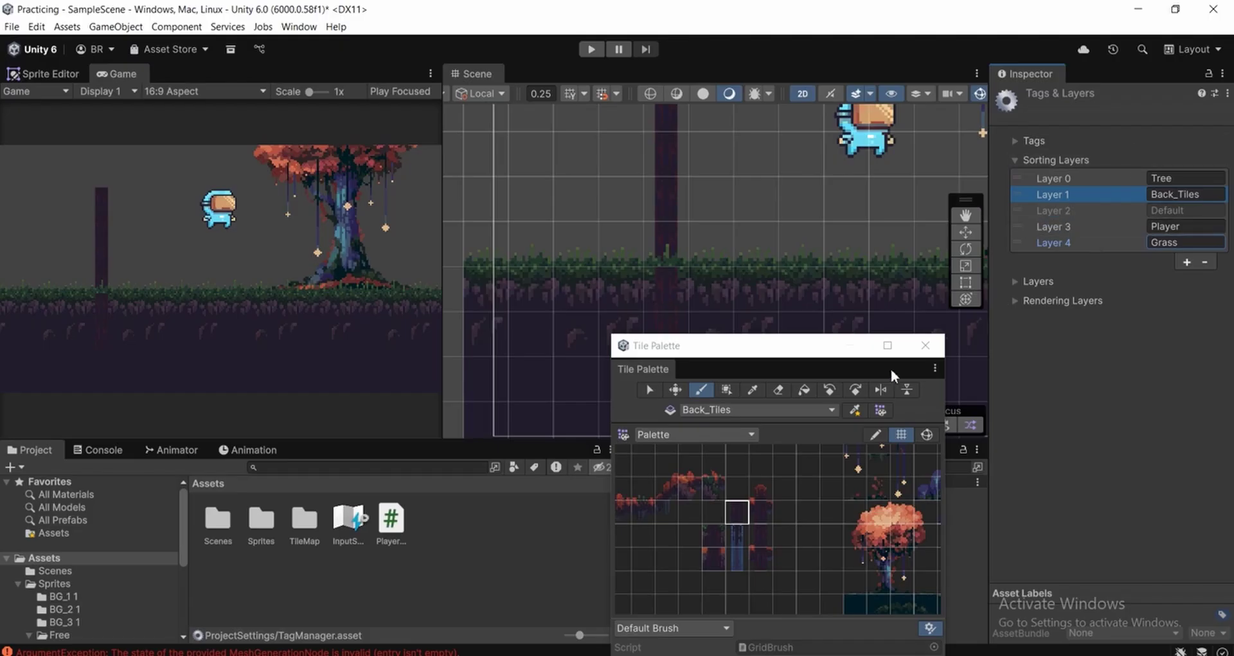
Assign the Back_Tiles tilemap renderer to the Back_Tiles sorting layer
left_click_drag(803, 355, 1003, 235)
left_click(734, 583)
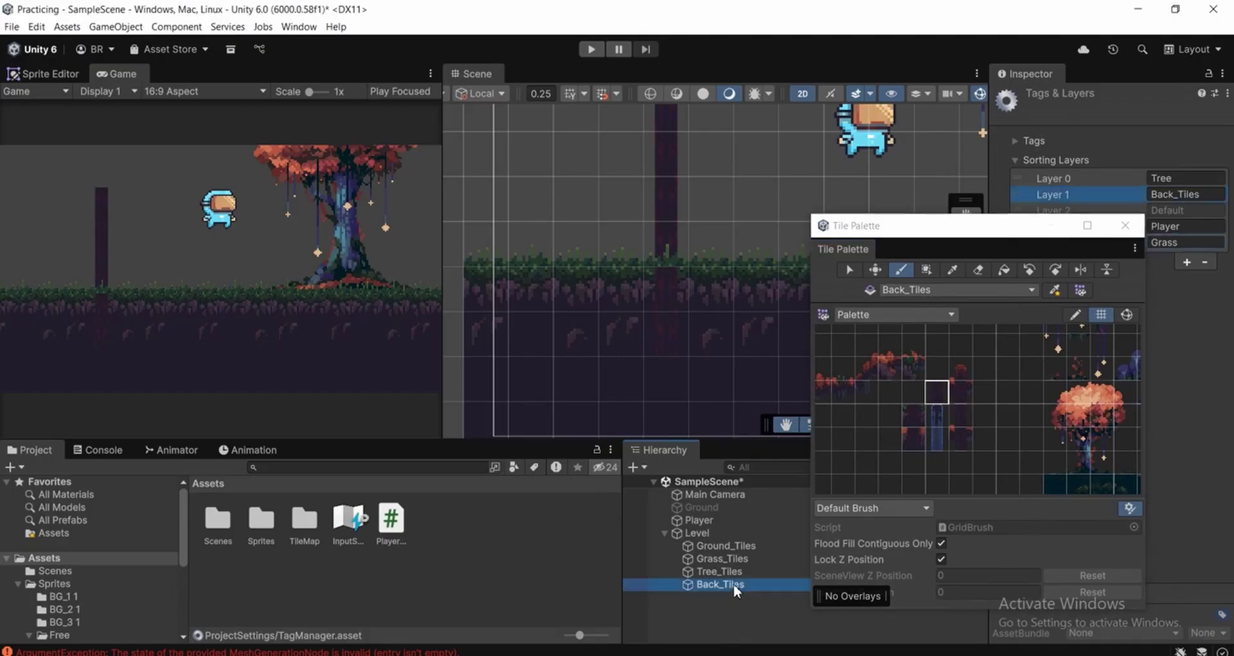
left_click_drag(967, 220, 760, 246)
left_click(1127, 380)
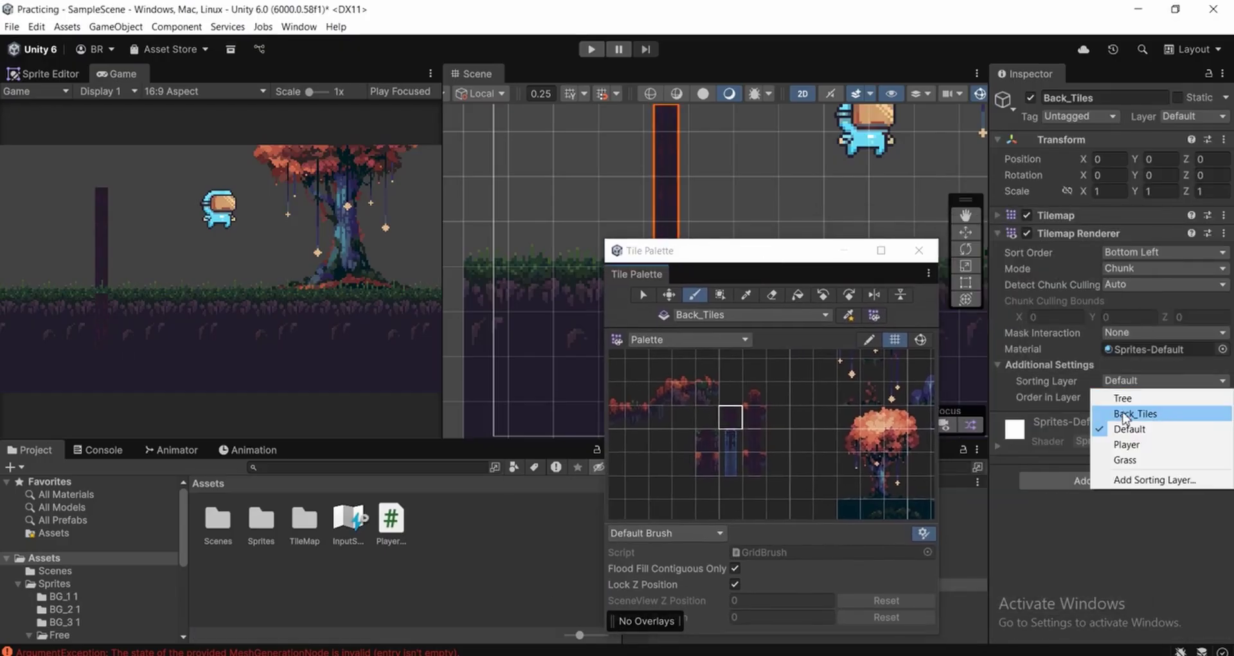
left_click(1125, 414)
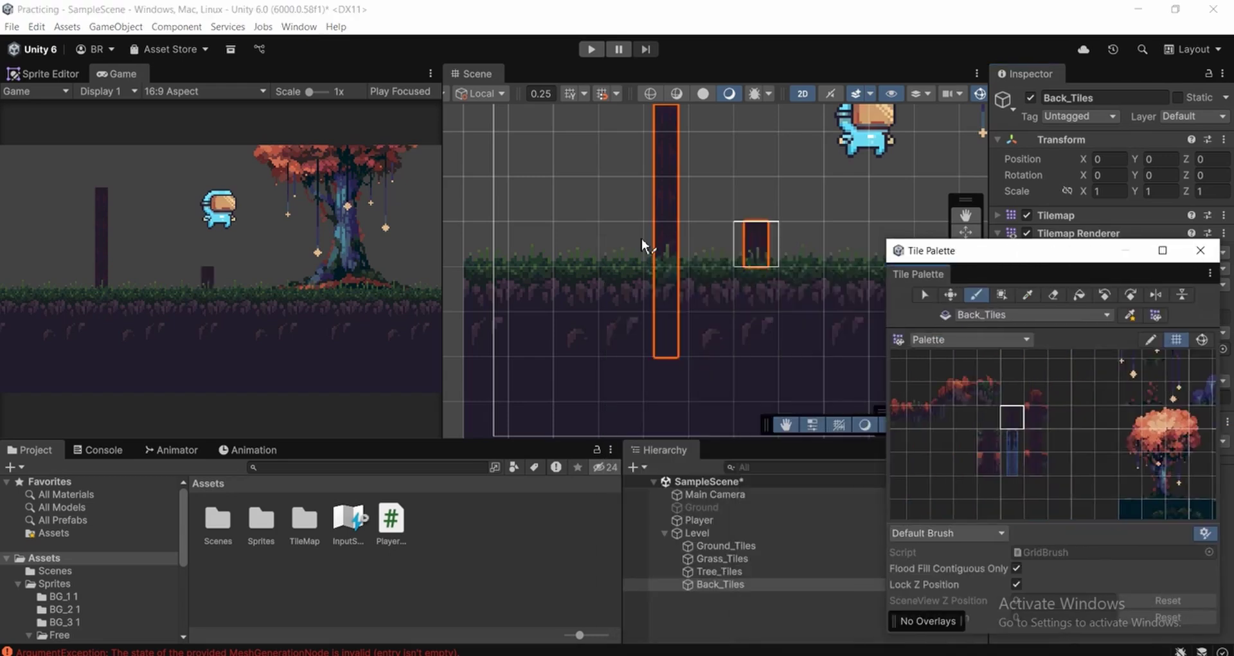
Examine how the pillar's base sorts against the ground and grass tiles
scroll(642, 237, "down", 2)
mouse_move(699, 203)
middle_mouse_down()
mouse_move(692, 252)
mouse_move(710, 321)
middle_mouse_up()
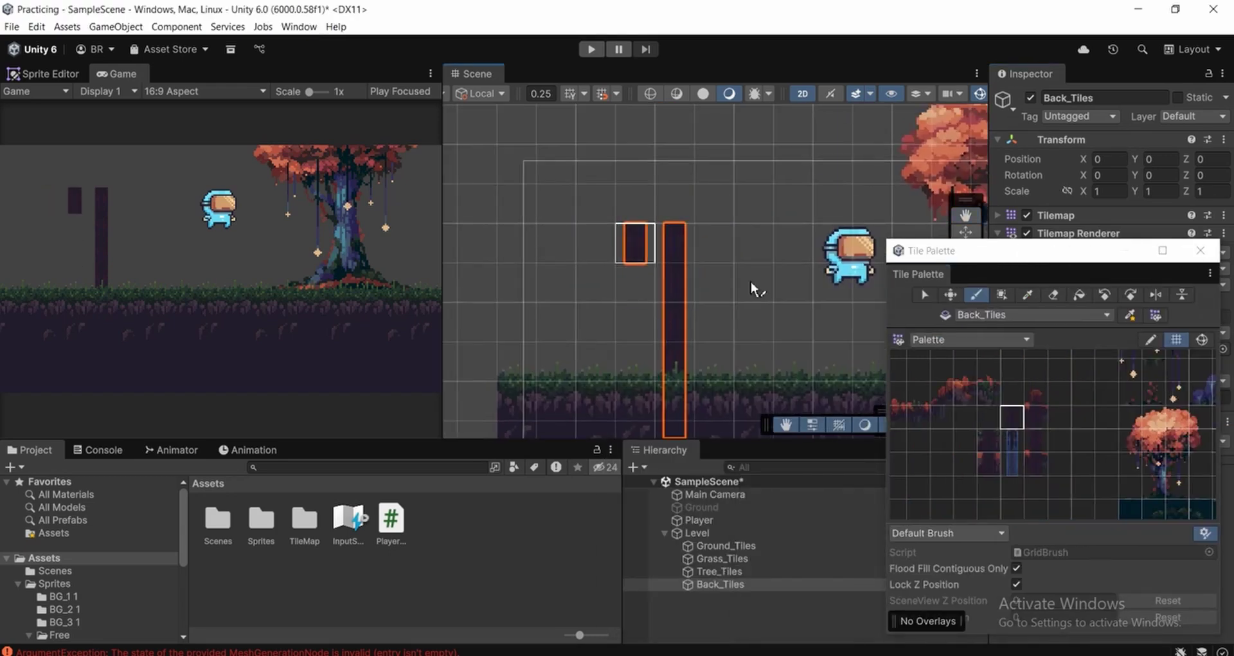
scroll(1071, 391, "down", 1)
middle_click_drag(615, 284, 588, 293)
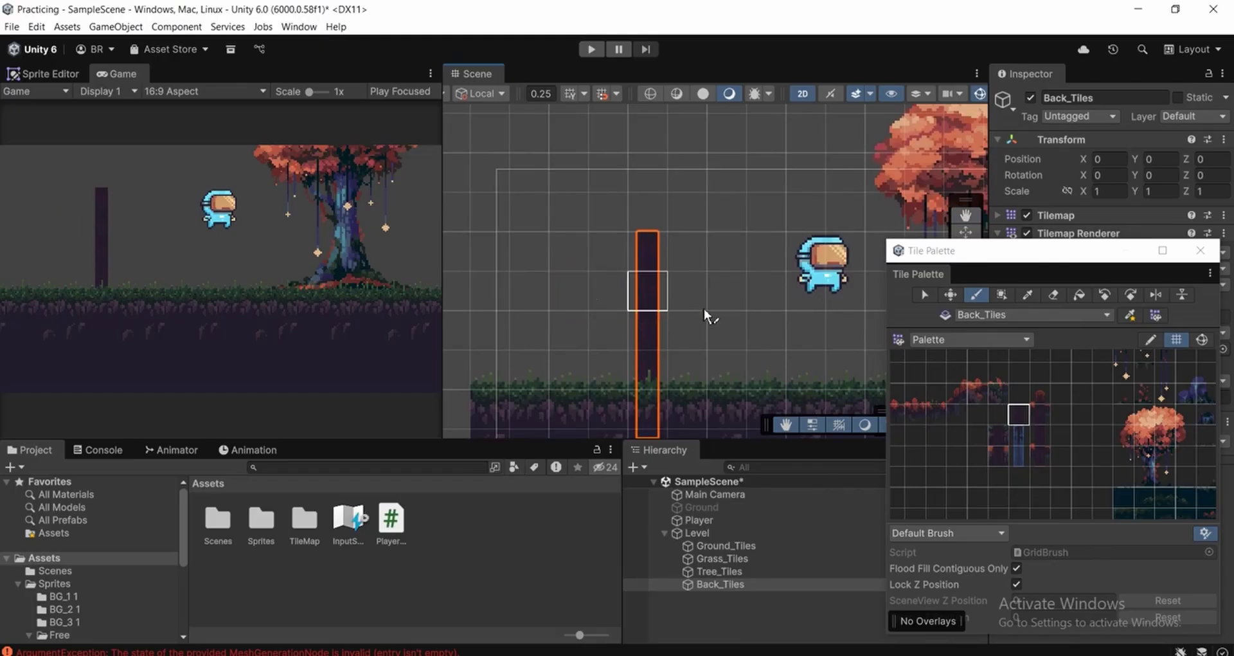
scroll(704, 309, "up", 1)
middle_click_drag(645, 412, 639, 323)
middle_click_drag(652, 370, 680, 338)
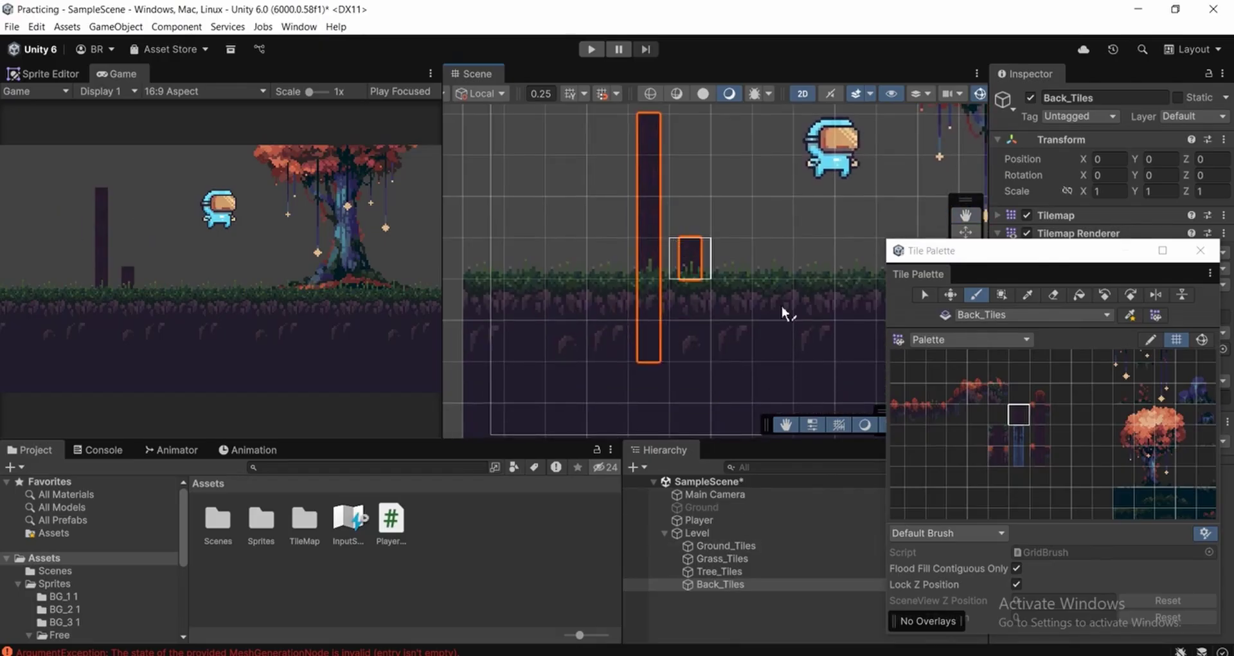
middle_click_drag(632, 269, 676, 385)
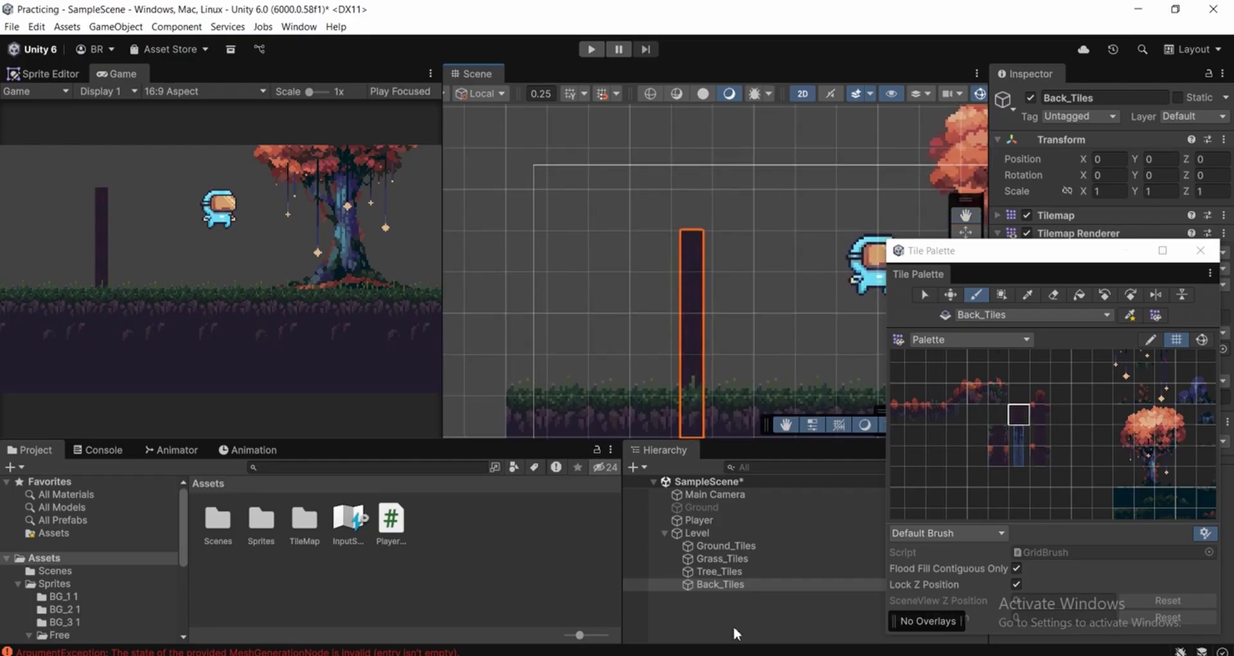
Add one more tilemap under the Level object and name it Platformer_Tiles
left_click(715, 531)
left_click(722, 607)
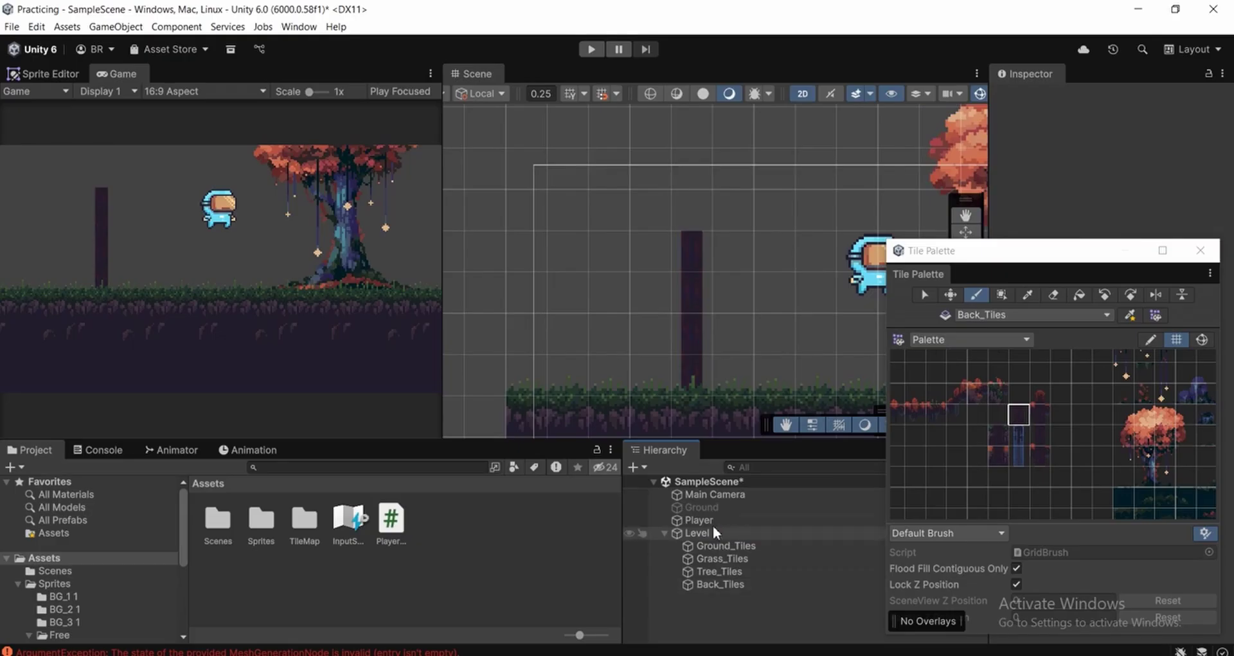
left_click(708, 532)
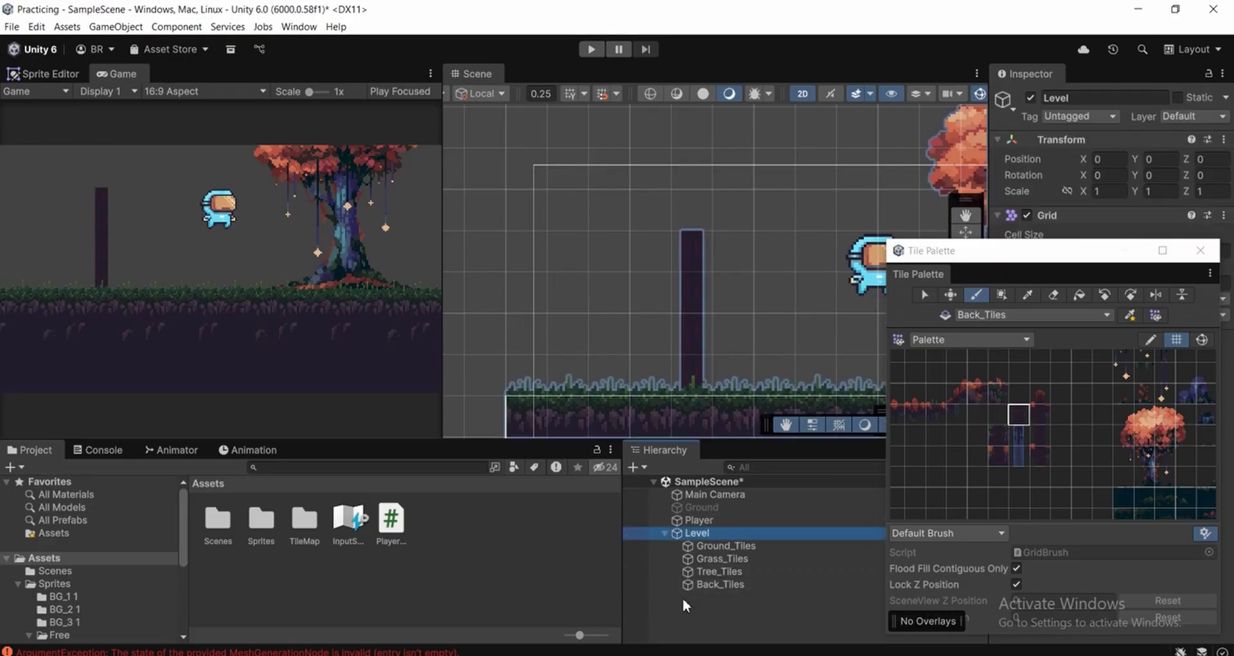
right_click(719, 531)
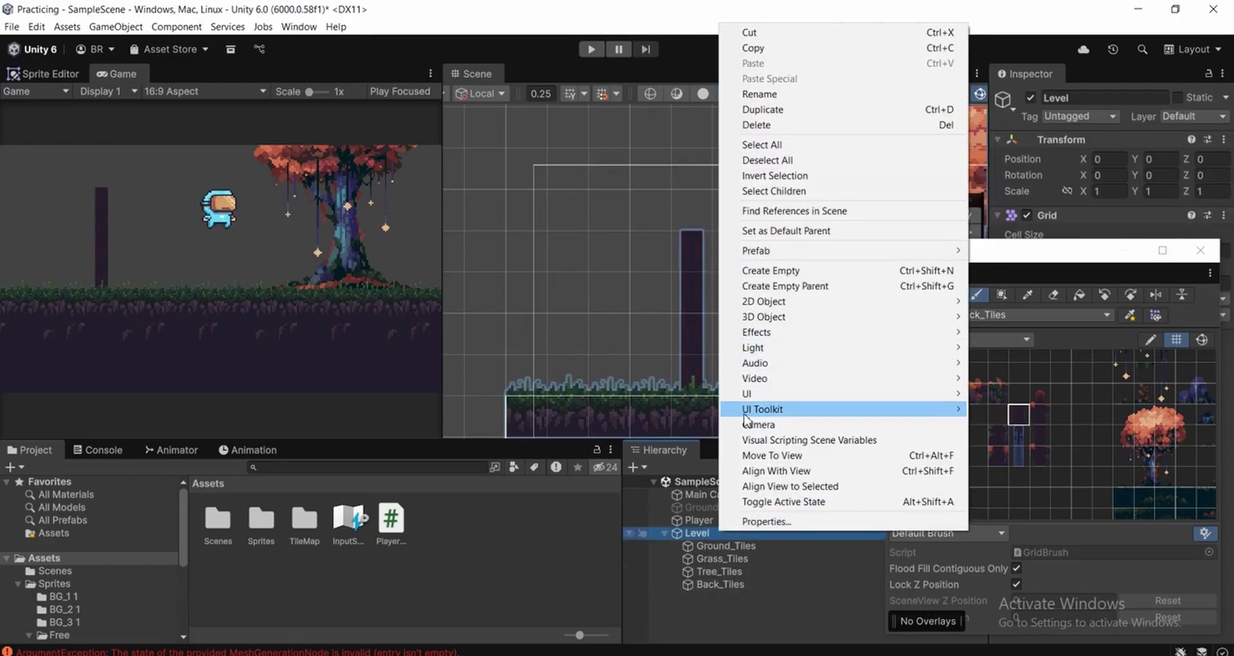
mouse_move(772, 305)
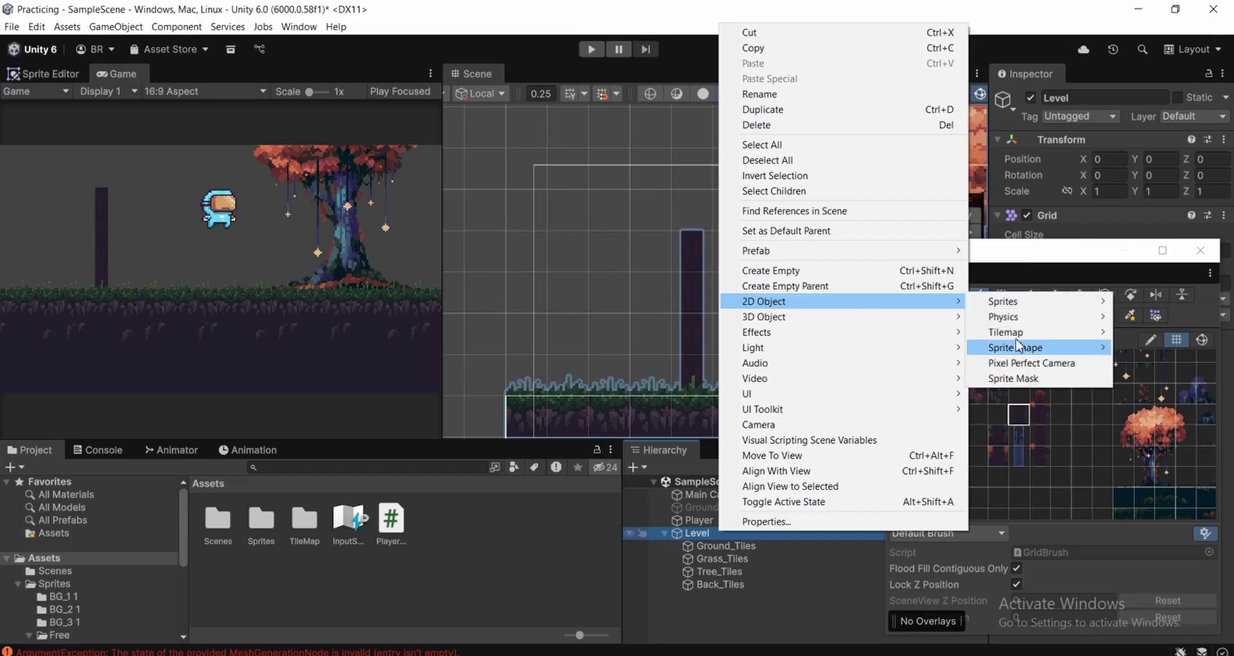
mouse_move(1006, 332)
left_click(933, 335)
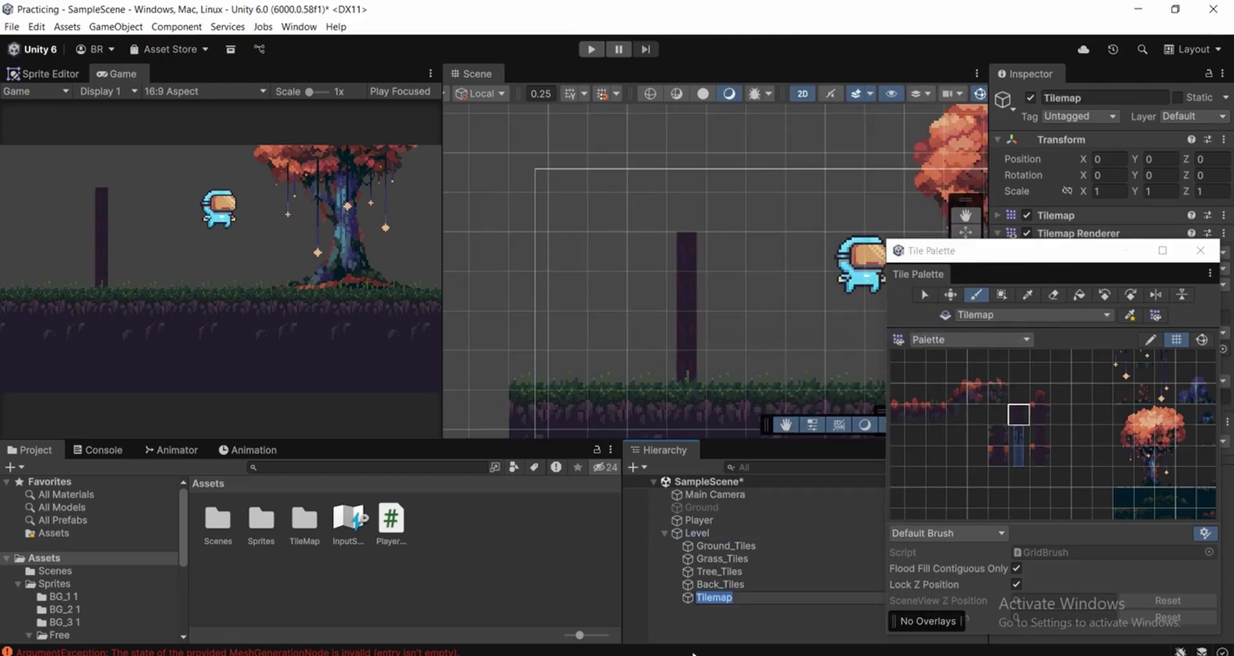
type("Platformer_Tiles")
key("Return")
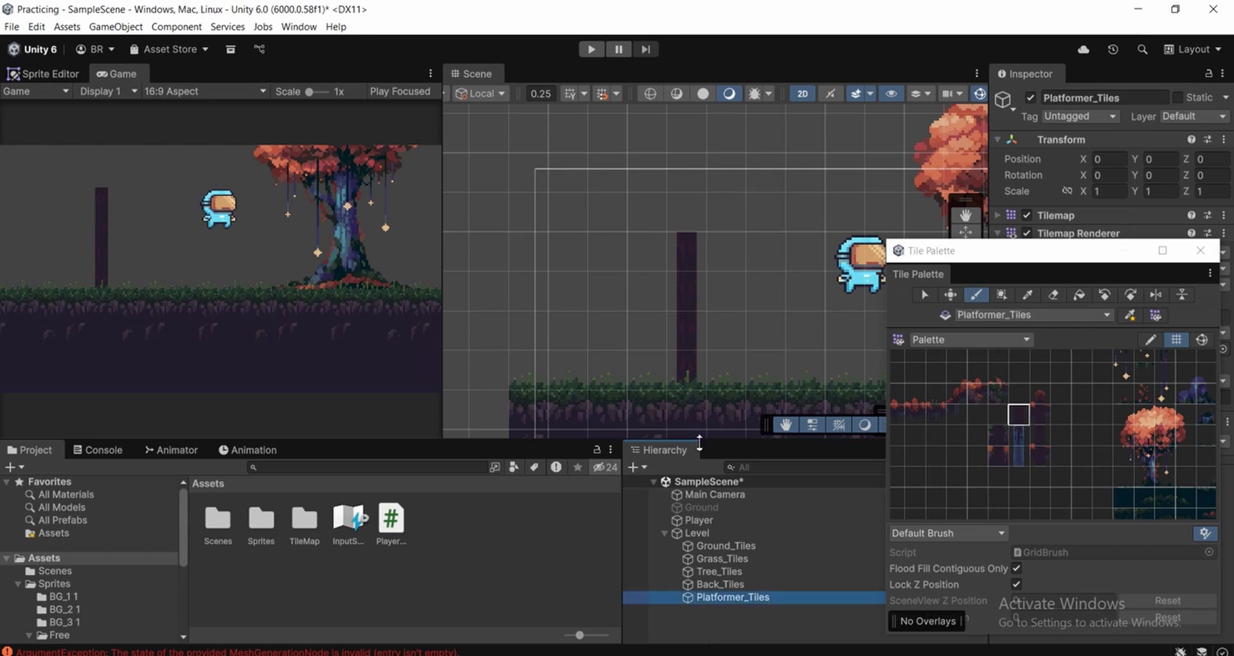
Pick the T-shaped dark block tile from the palette and paint it onto the middle of the pillar in Platformer_Tiles
scroll(1008, 448, "down", 2)
middle_click_drag(1050, 415, 1026, 438)
scroll(1022, 422, "up", 5)
left_click(1016, 446)
scroll(689, 260, "up", 3)
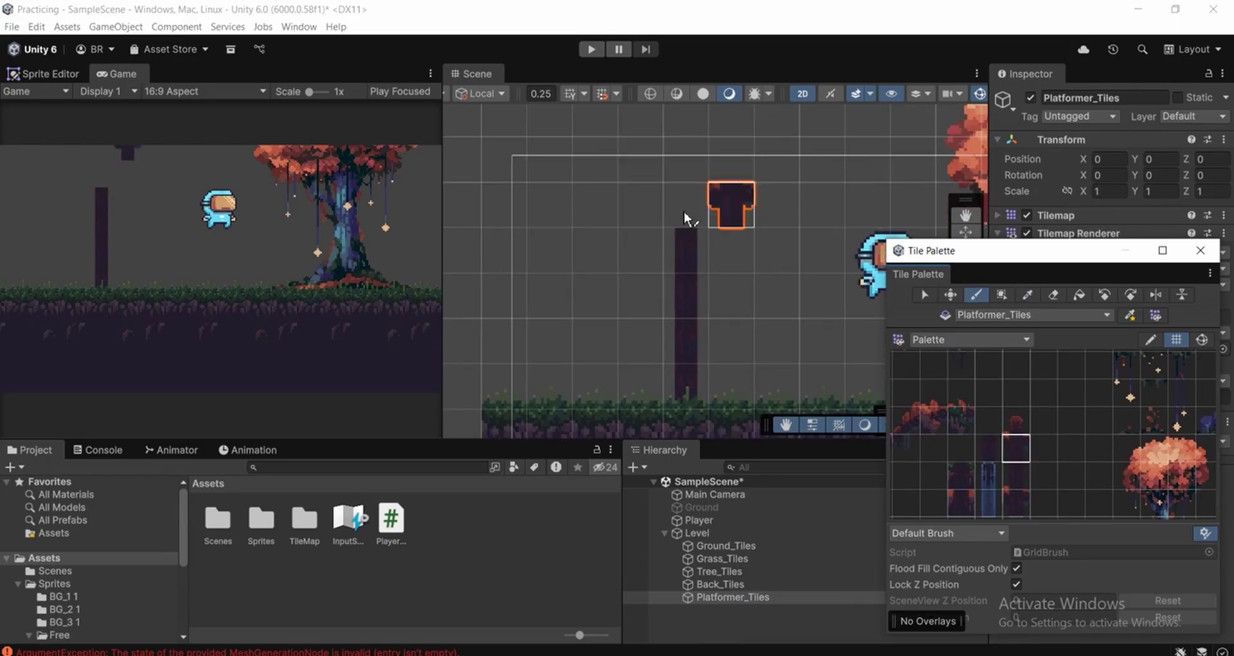
left_click(686, 289)
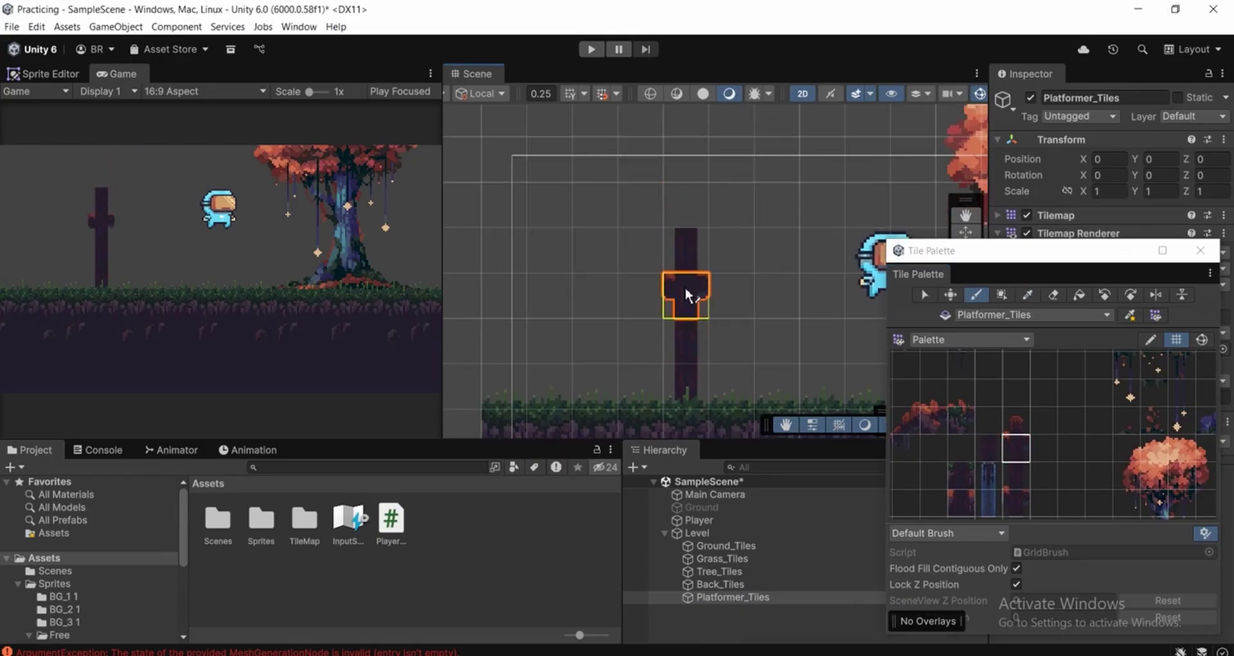
middle_click_drag(661, 230, 681, 253)
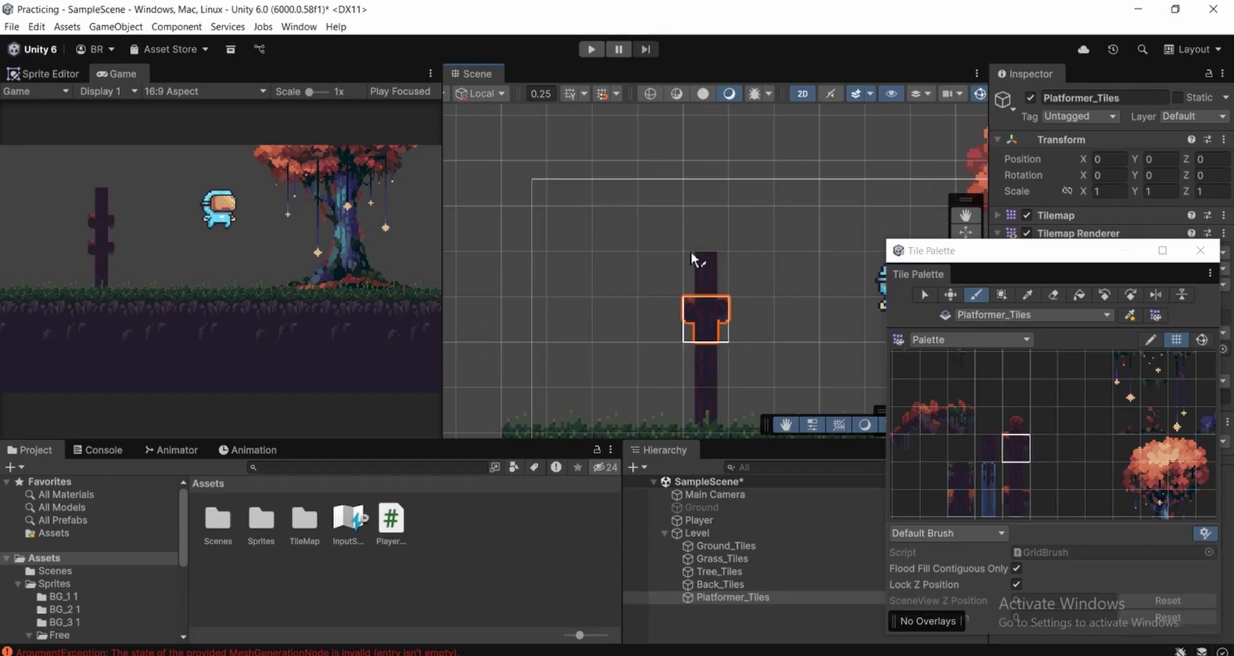
Erase the pillar tile above the T-shaped block from the Back_Tiles tilemap
left_click(743, 586)
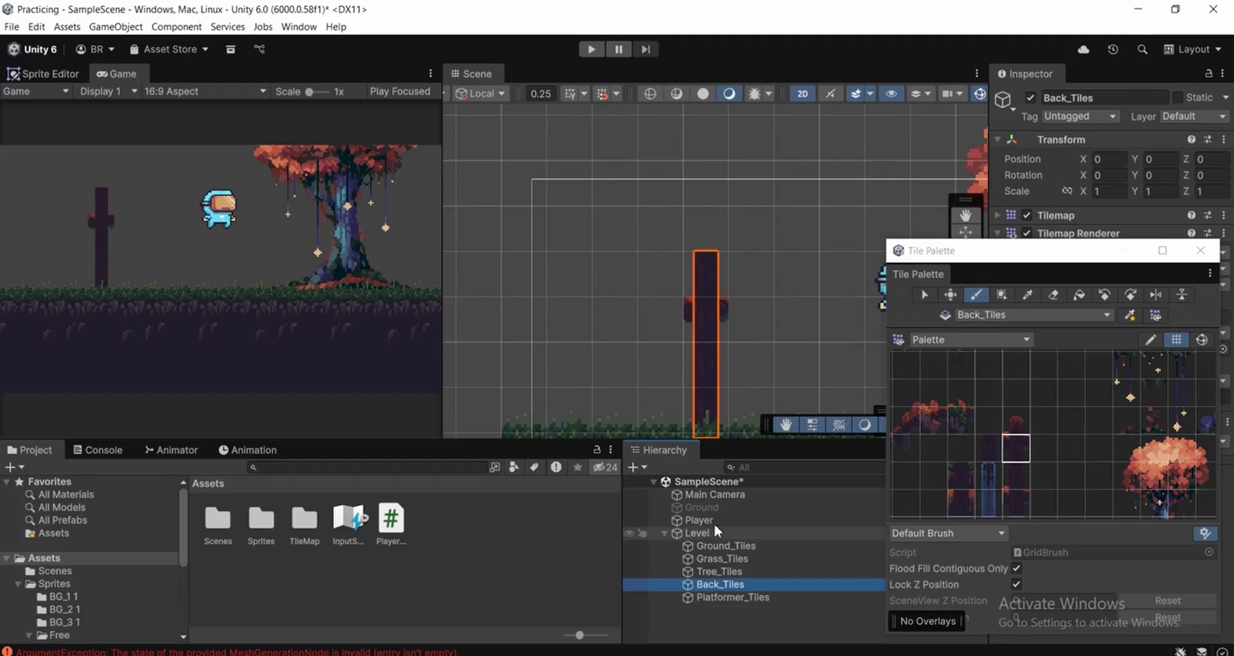
left_click(1112, 254)
left_click(1052, 295)
left_click(714, 275)
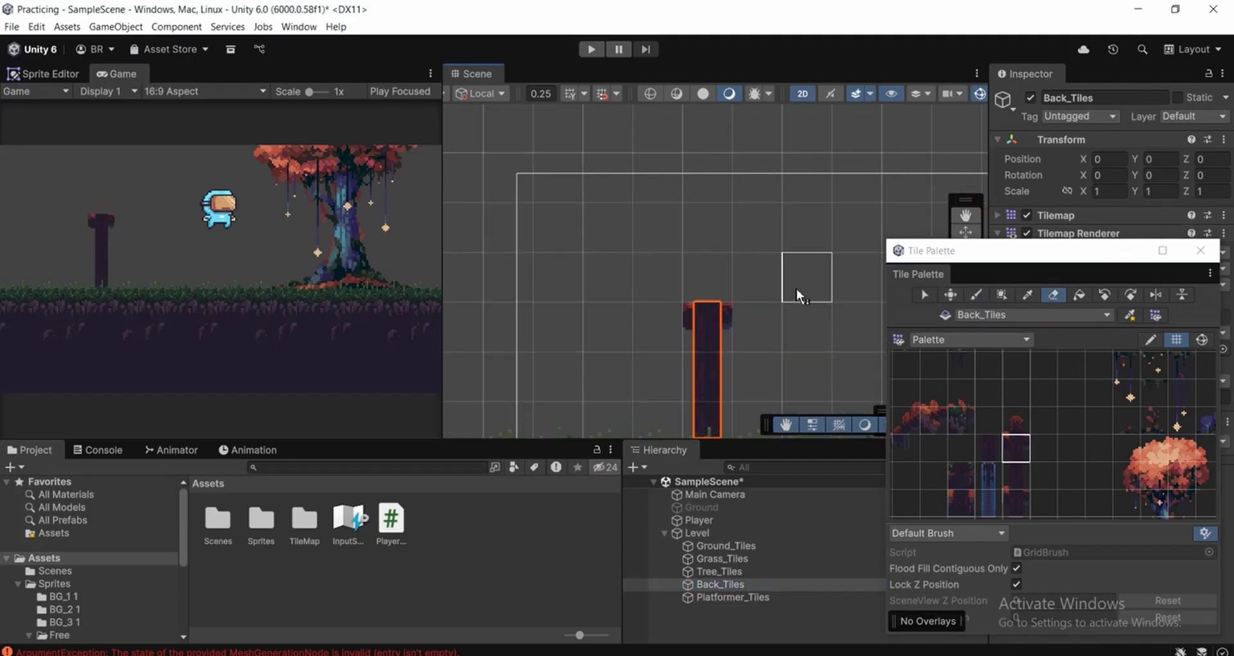
middle_click_drag(795, 288, 750, 264)
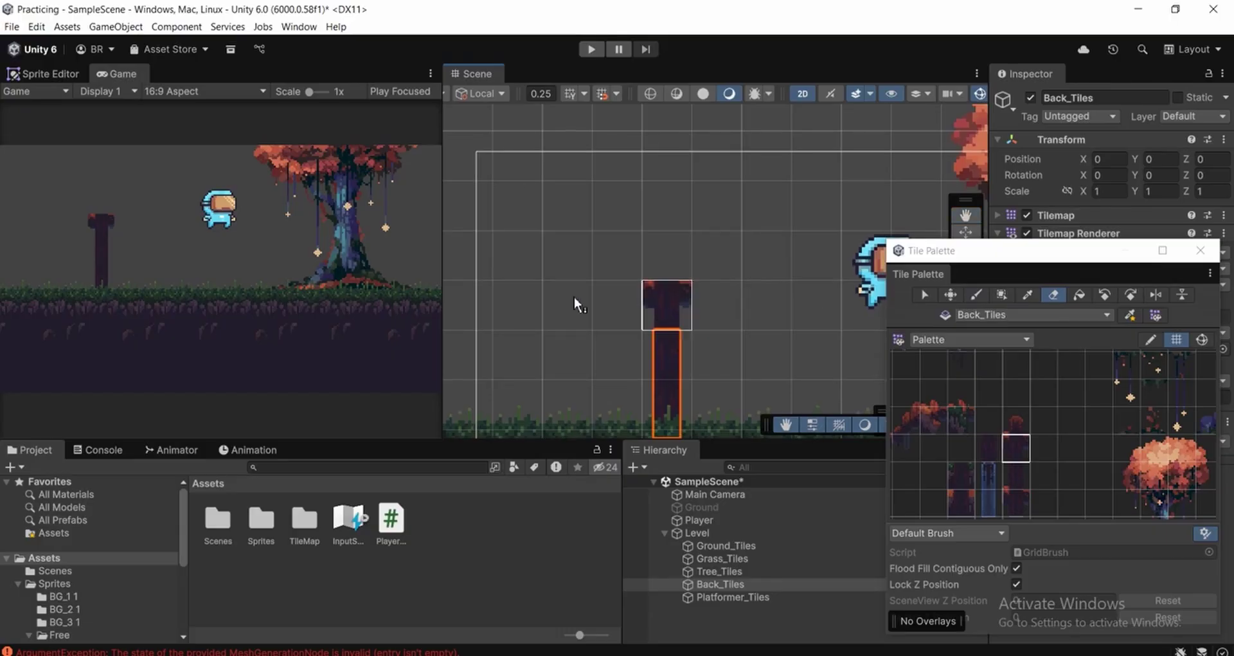
middle_click_drag(657, 305, 720, 306)
scroll(736, 305, "up", 1)
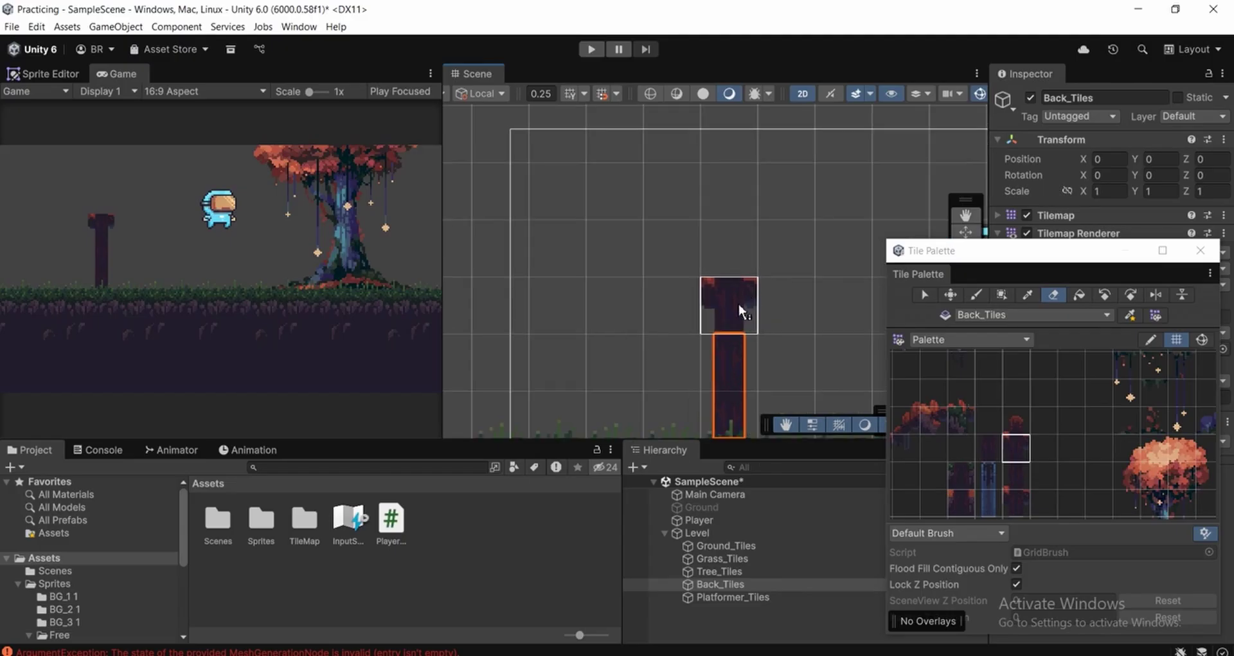
left_click_drag(1045, 256, 911, 270)
left_click(677, 626)
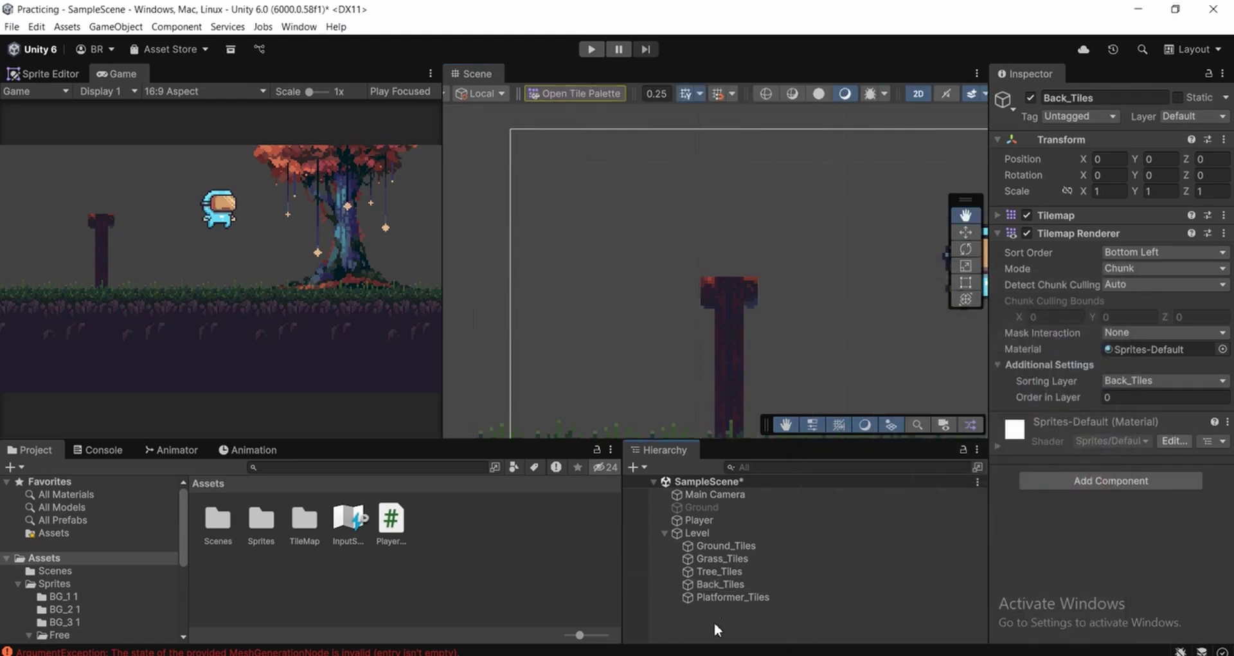
Add a Tilemap Collider 2D component to the Platformer_Tiles tilemap
left_click(732, 595)
left_click(1120, 480)
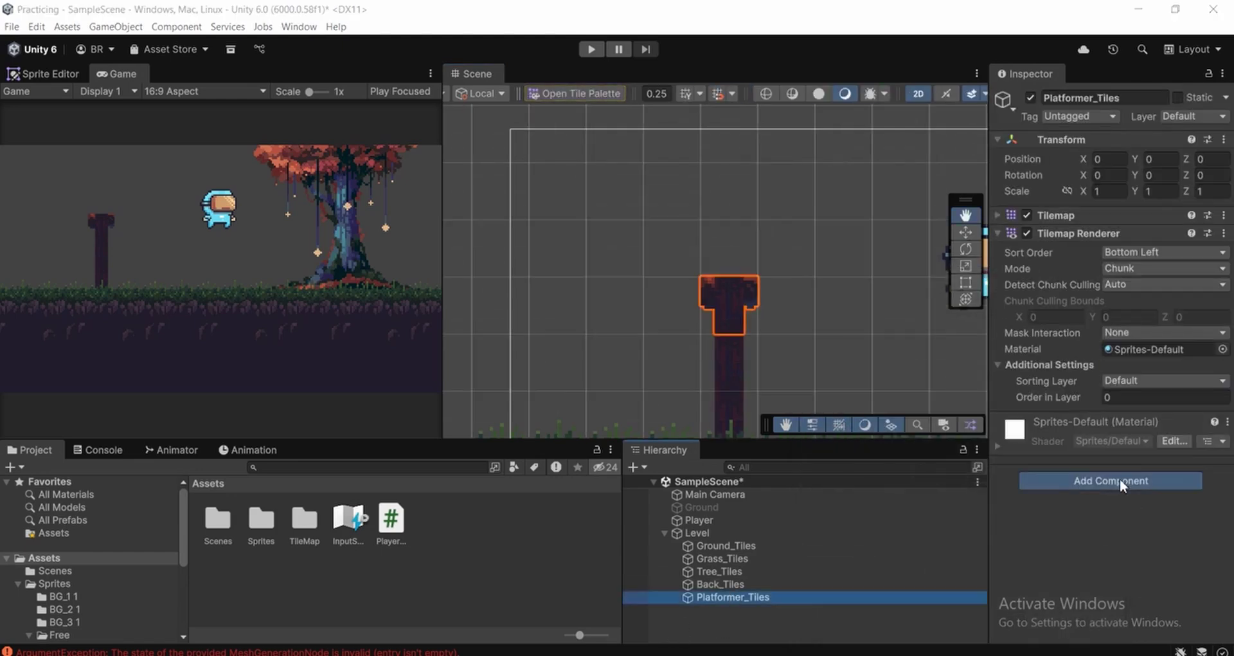
type("Tile")
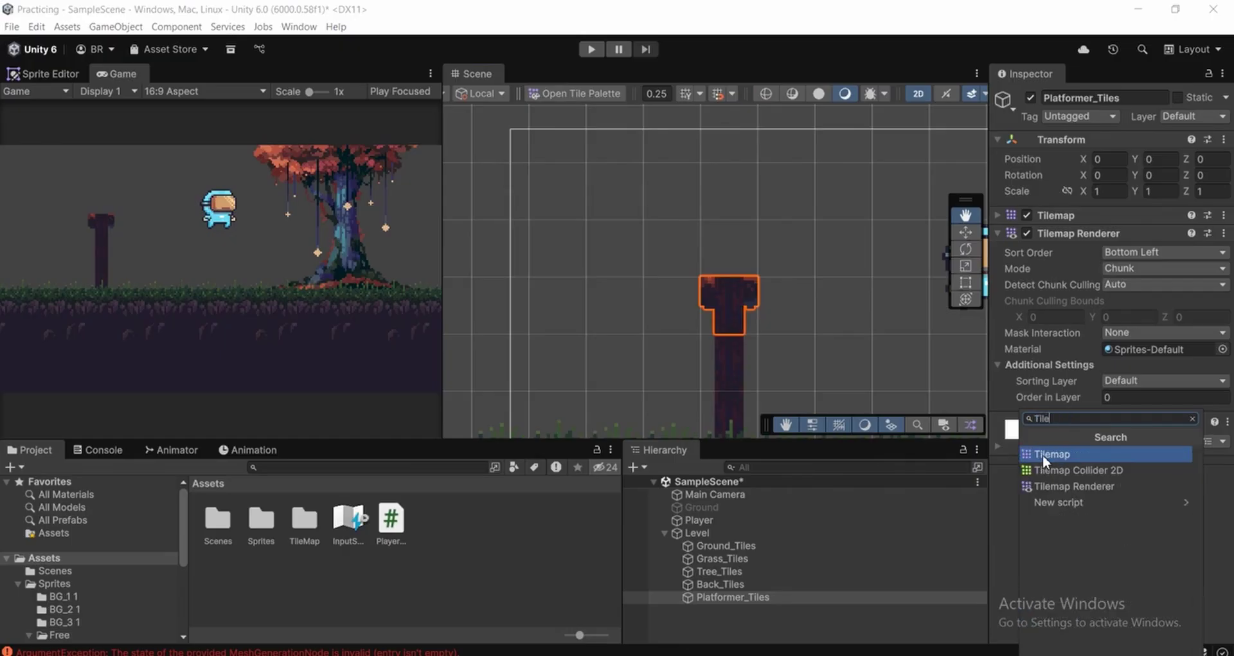
key("Down")
key("Return")
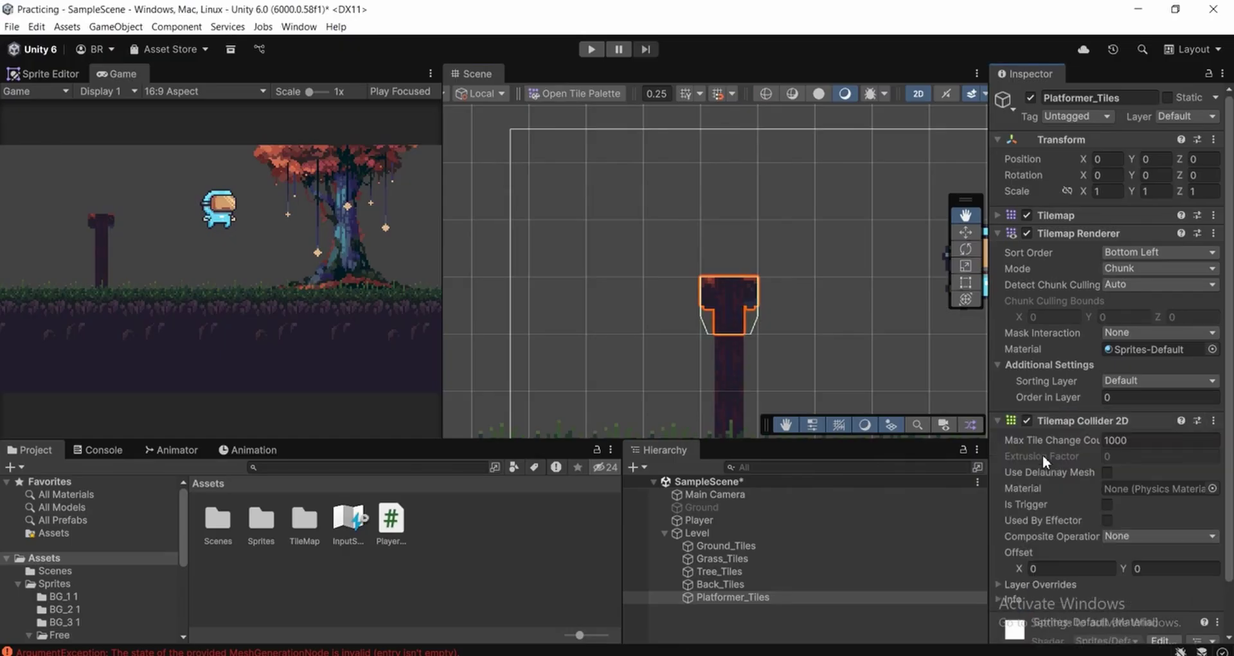
left_click(1065, 230)
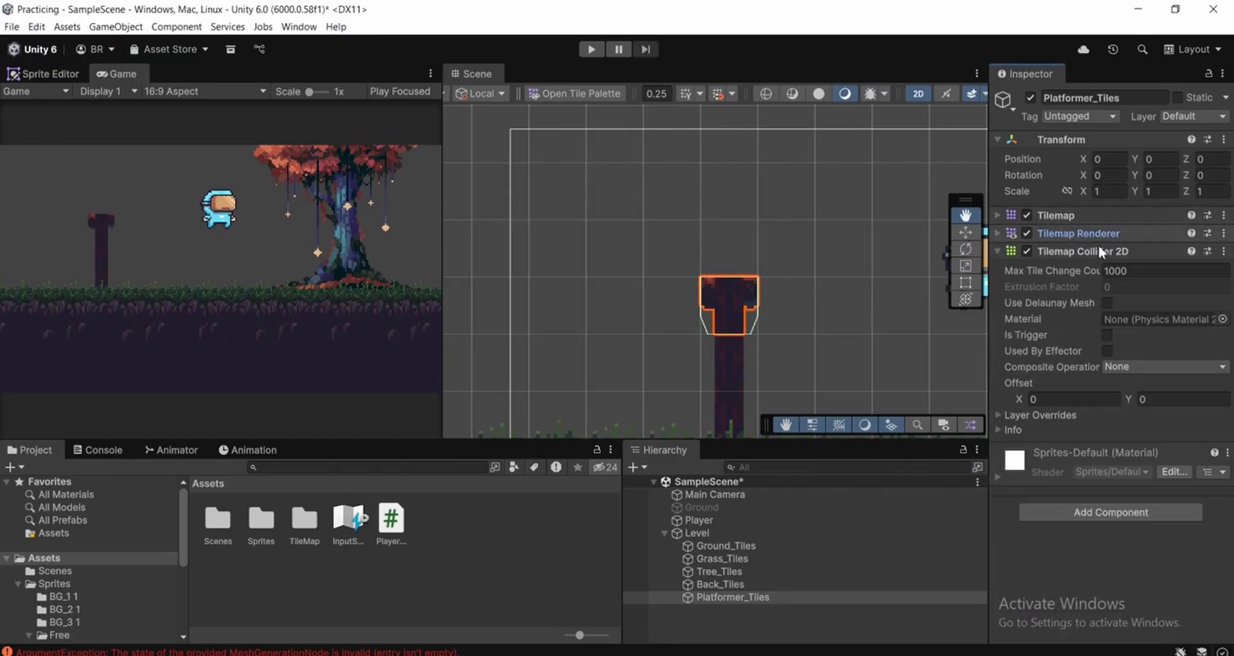
left_click_drag(718, 297, 720, 297)
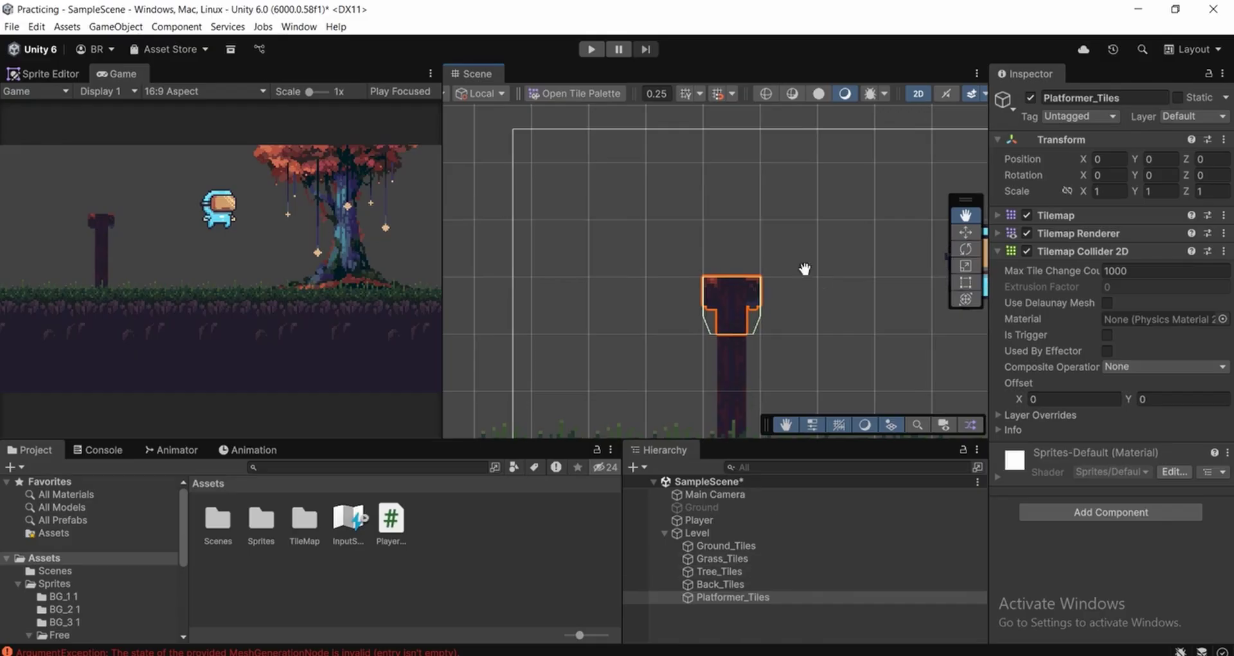
Pick the three-tile dark ledge strip from the palette and paint it on the left side of the T-shaped block in Platformer_Tiles
left_click(581, 93)
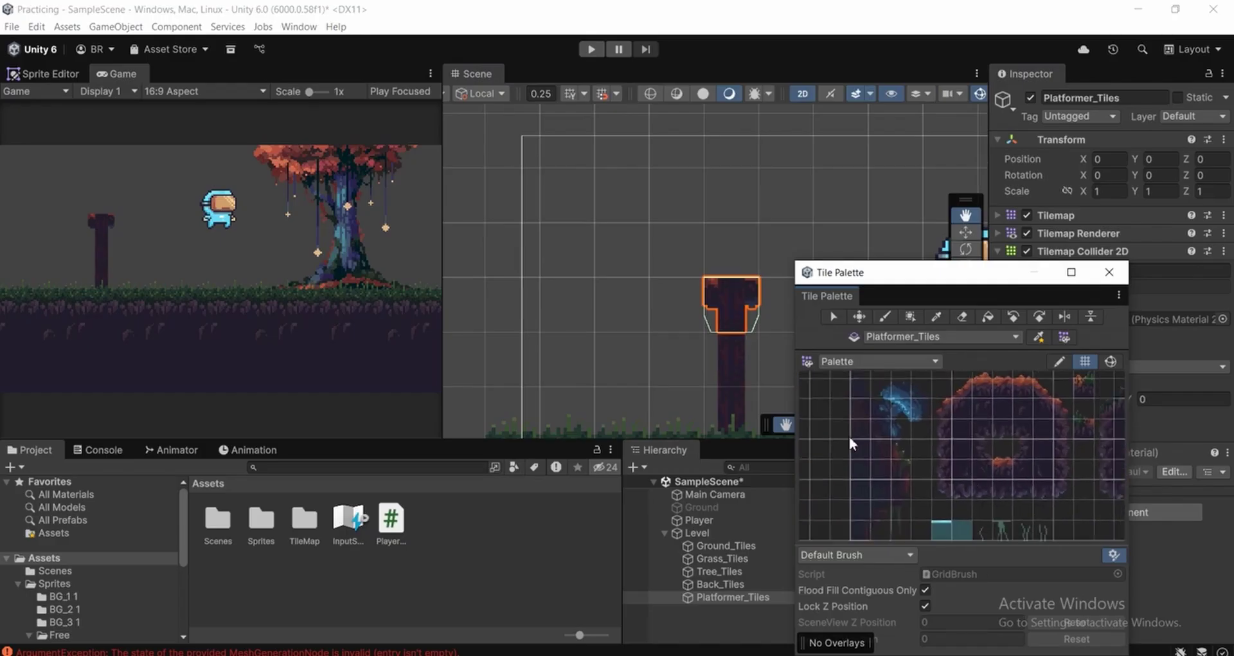
left_click_drag(897, 476, 953, 484)
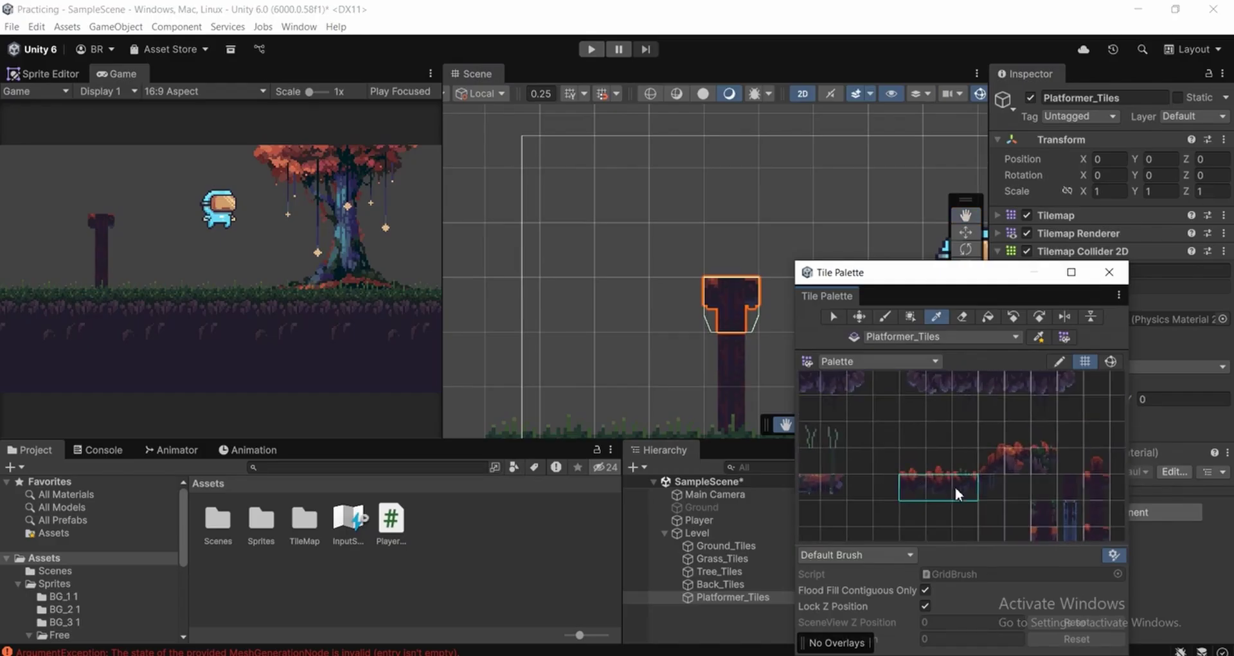
left_click(681, 293)
key("Right")
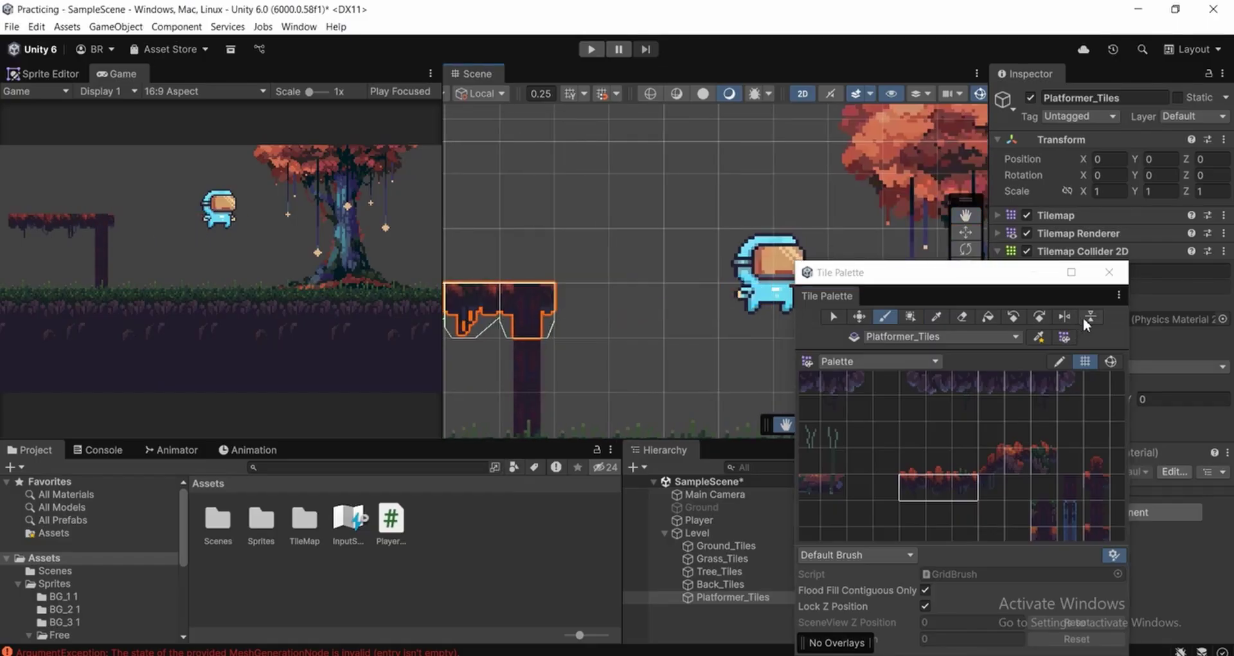
Flip the three-tile ledge brush horizontally and paint it on the right side of the T-shaped block
left_click(1065, 317)
left_click(609, 320)
mouse_move(544, 336)
middle_mouse_down()
mouse_move(672, 364)
mouse_move(525, 328)
mouse_move(708, 344)
middle_mouse_up()
scroll(547, 329, "down", 1)
scroll(547, 328, "down", 1)
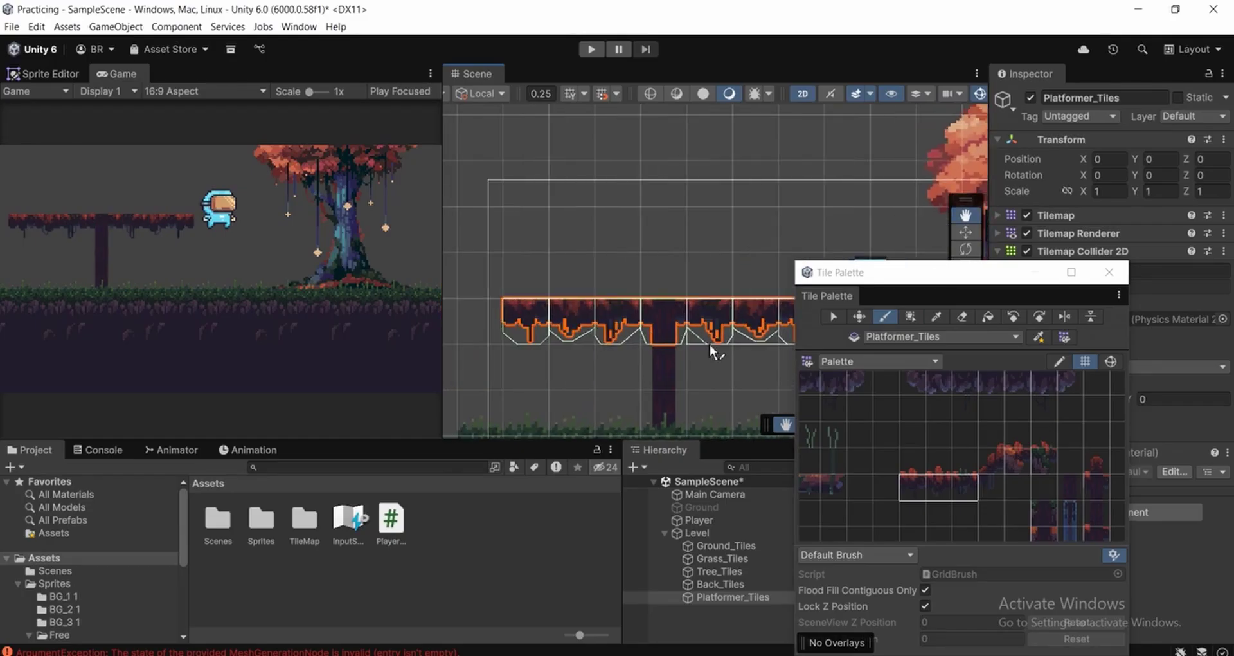
left_click(1110, 272)
scroll(520, 328, "up", 1)
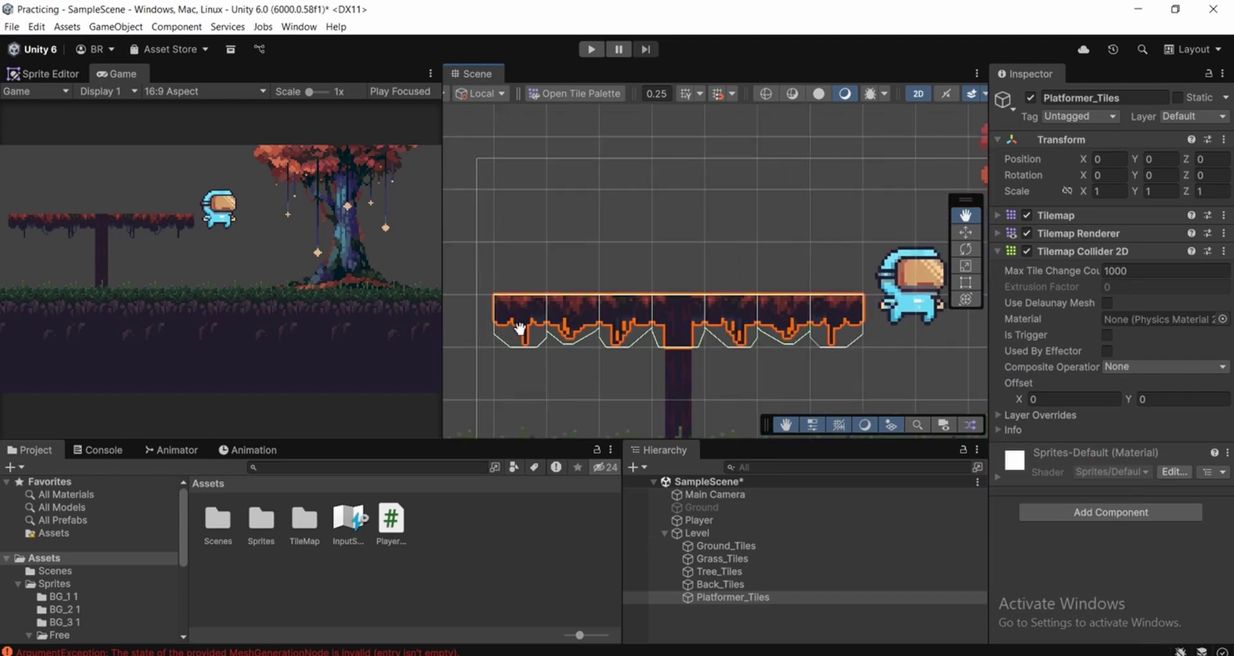
scroll(519, 328, "up", 1)
scroll(598, 334, "up", 1)
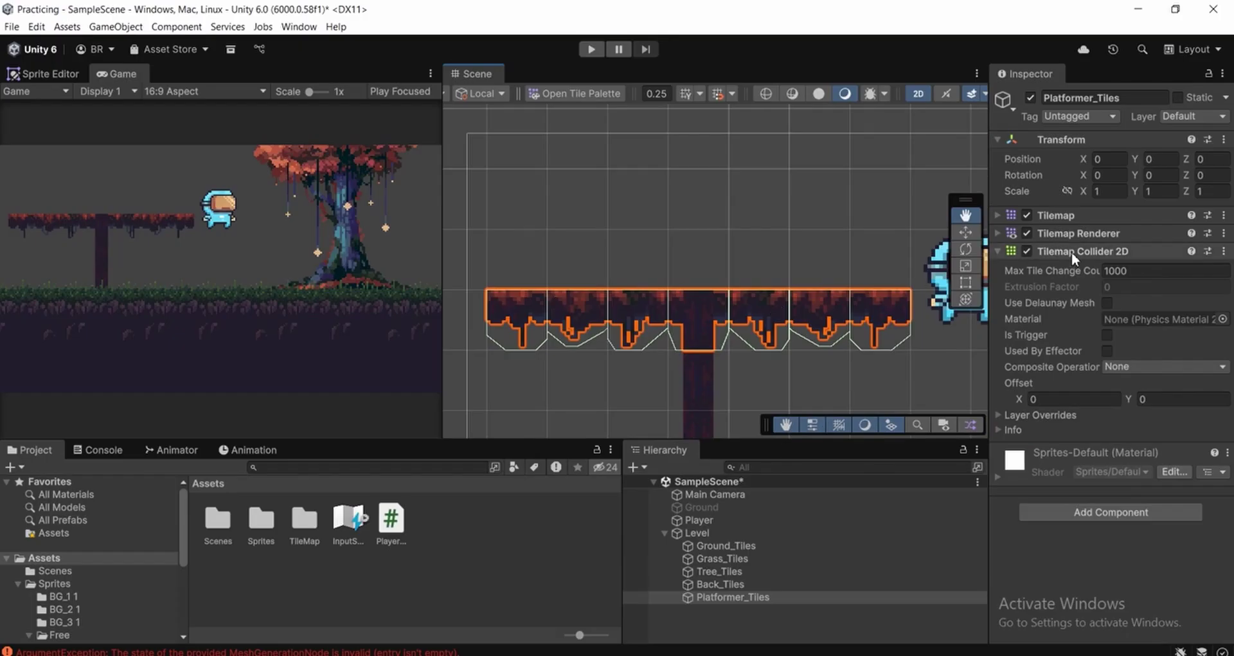
Add a Composite Collider 2D component to the Platformer_Tiles tilemap
left_click(1090, 513)
type("Compo")
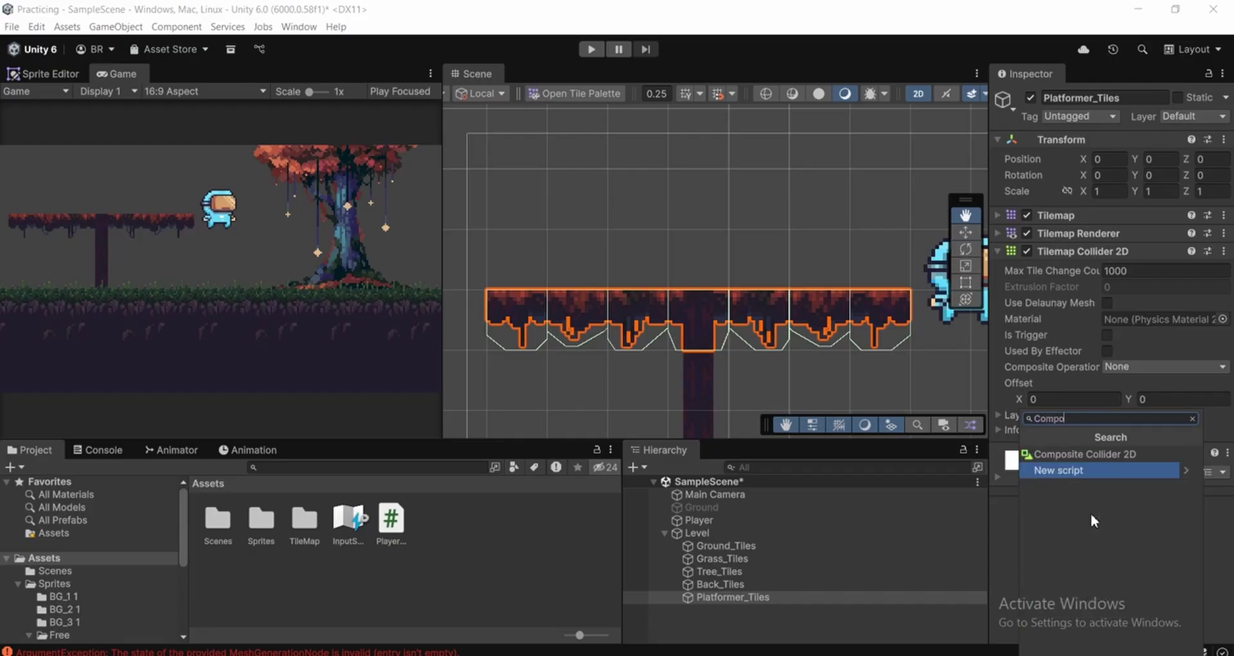
key("Up")
key("Return")
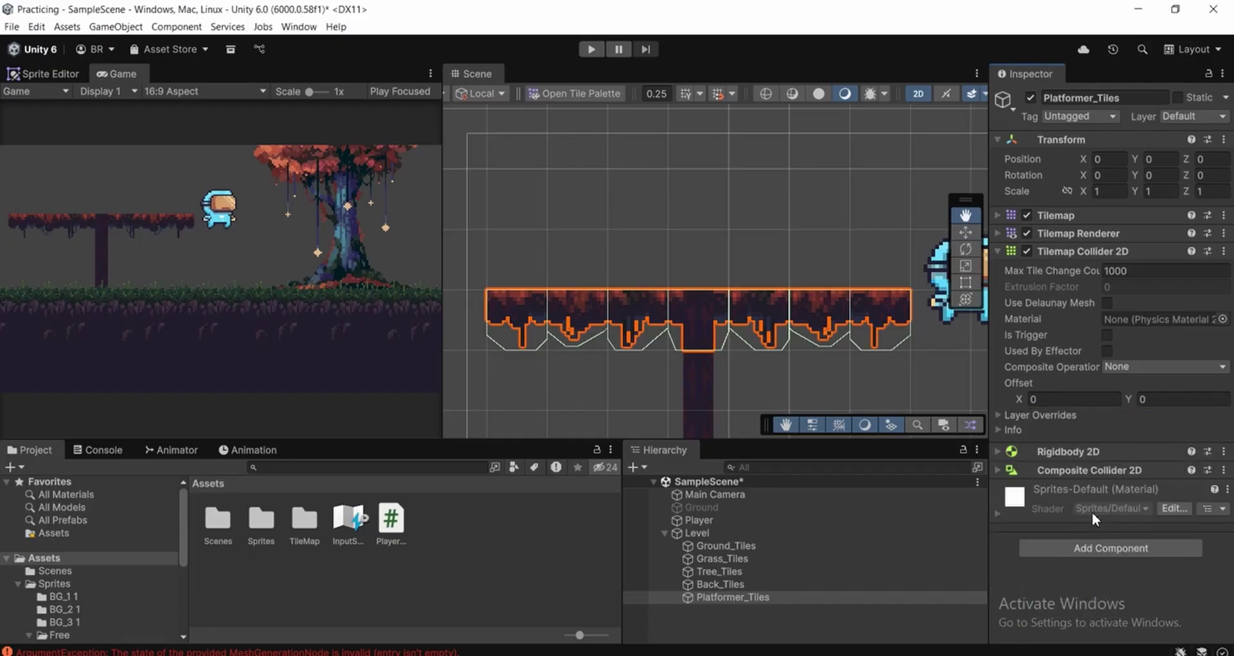
Set the Platformer_Tiles Rigidbody 2D to Kinematic body type, Continuous collision detection and Interpolate interpolation
left_click(1071, 449)
scroll(1095, 457, "down", 3)
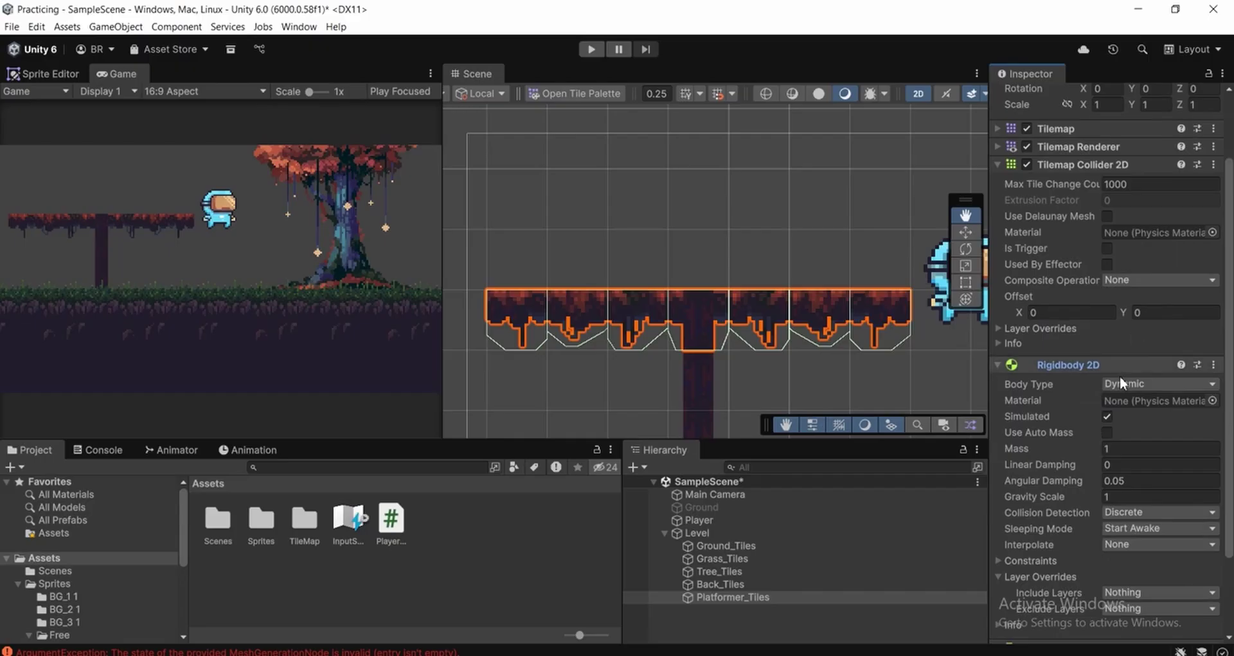
left_click(1120, 382)
left_click(1144, 416)
left_click(1122, 449)
left_click(1122, 481)
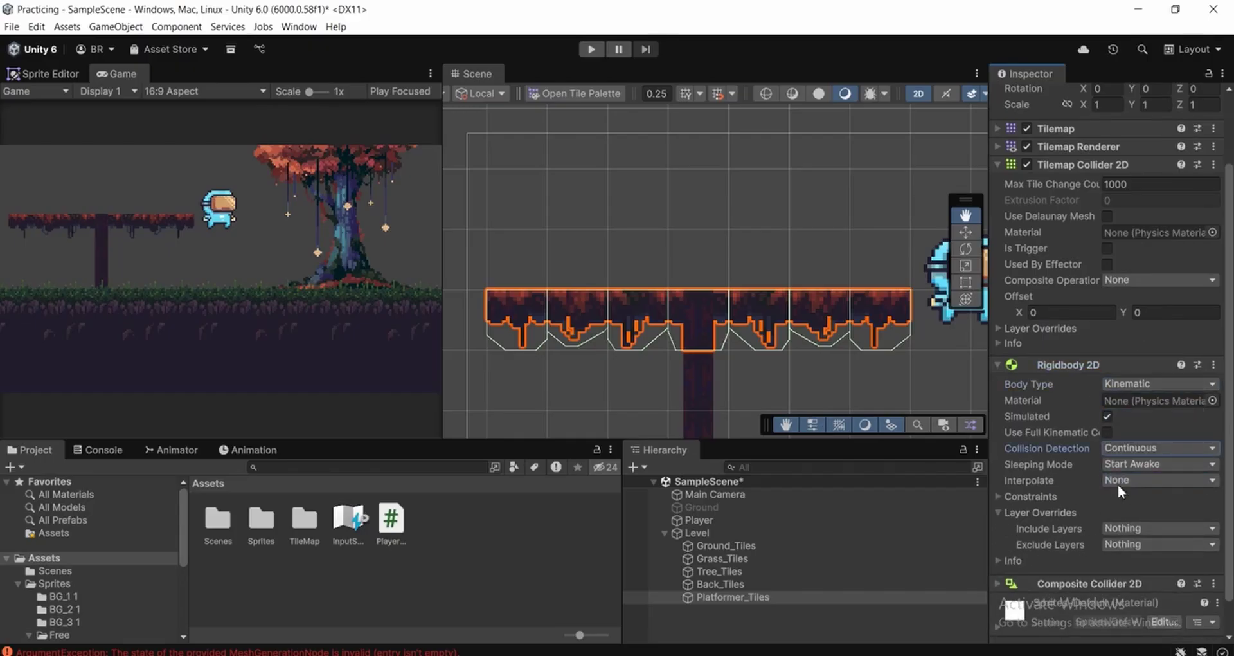
left_click(1136, 481)
left_click(1143, 514)
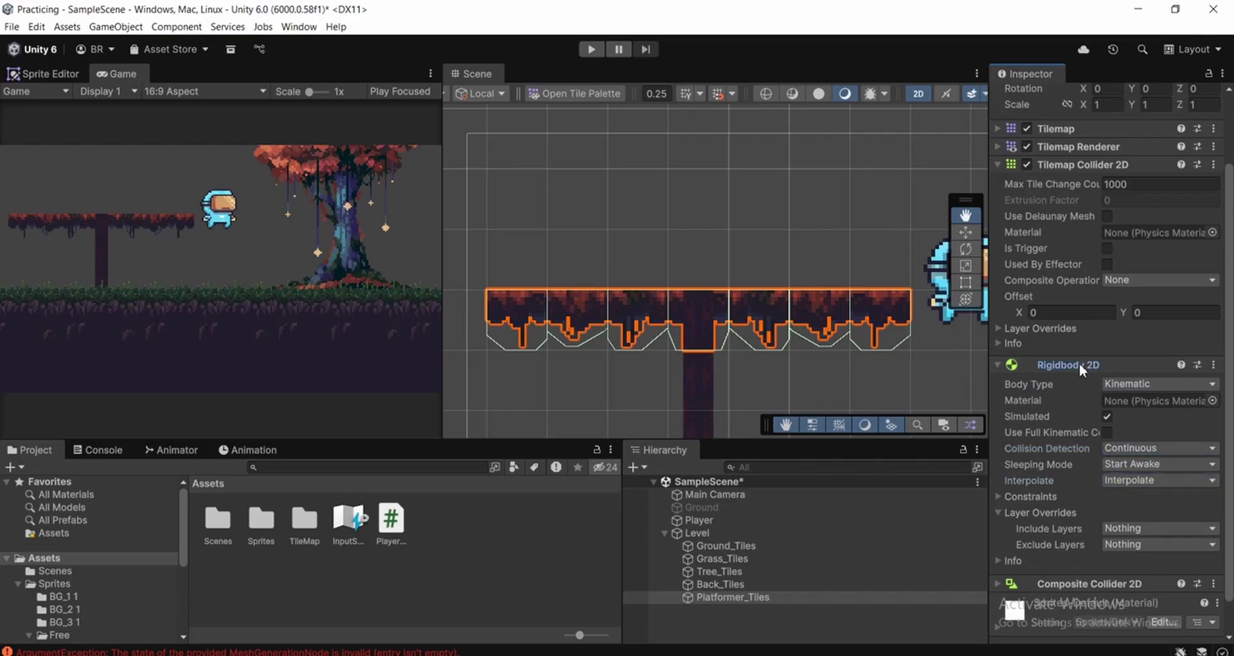
left_click(1079, 364)
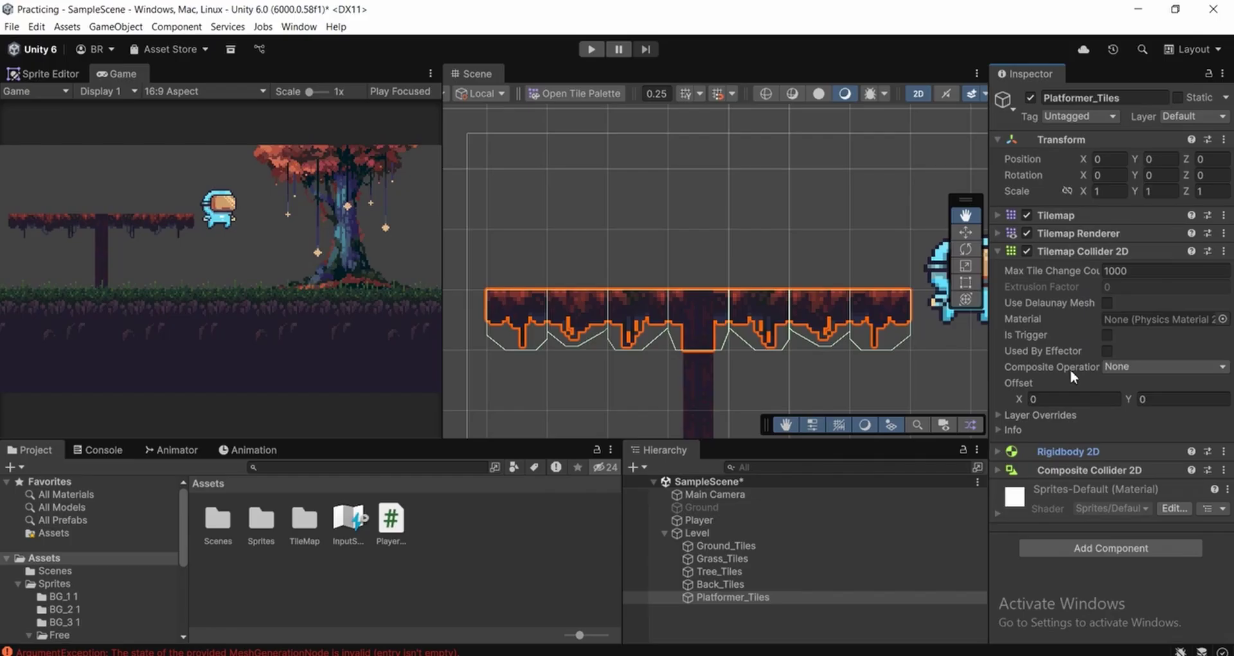
Set the Tilemap Collider 2D's composite operation to Merge and inspect the collider outline along the platform
left_click(1119, 365)
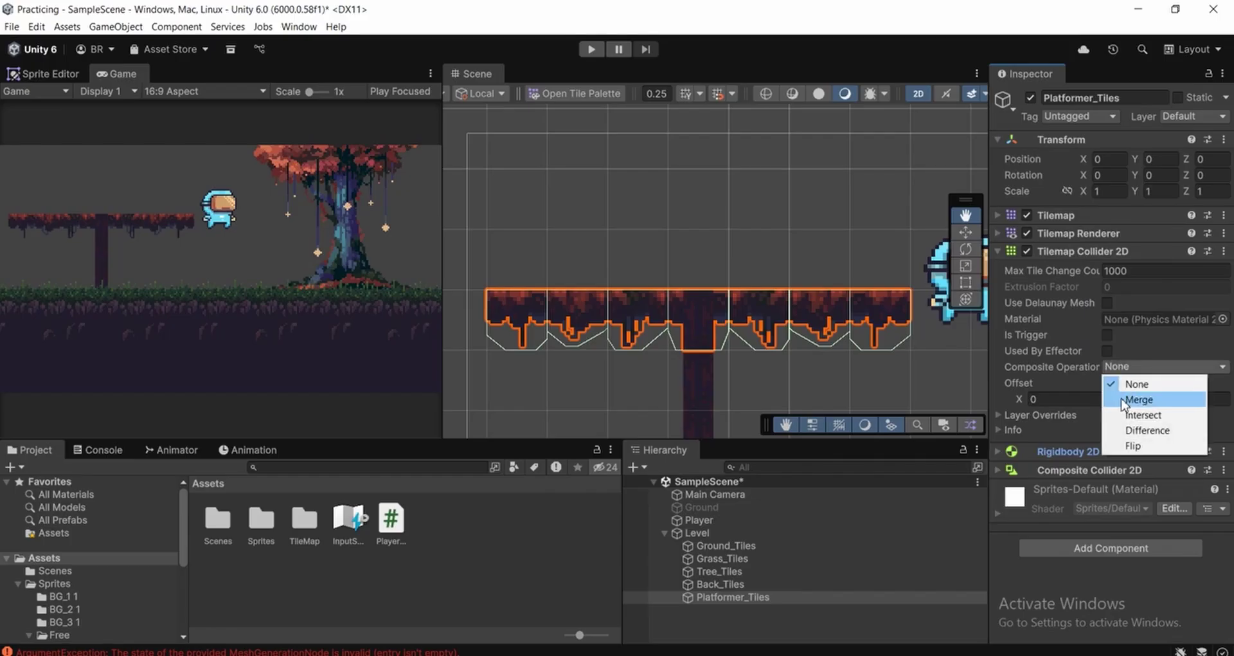
left_click(1124, 401)
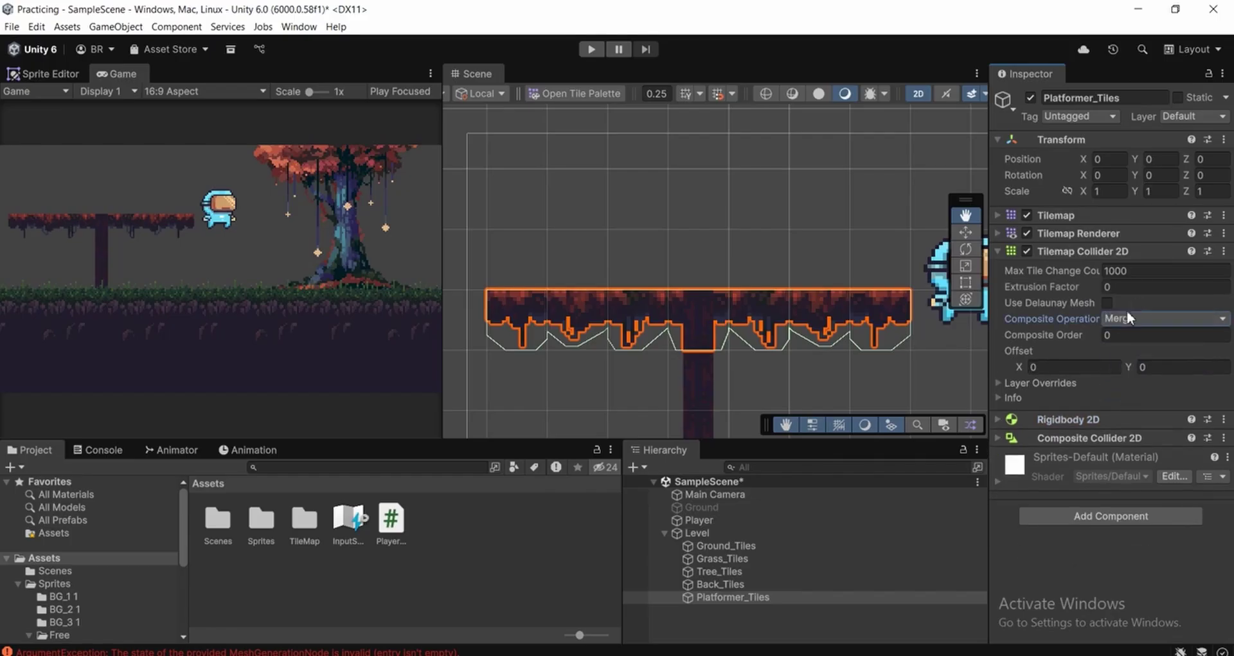
left_click(1067, 252)
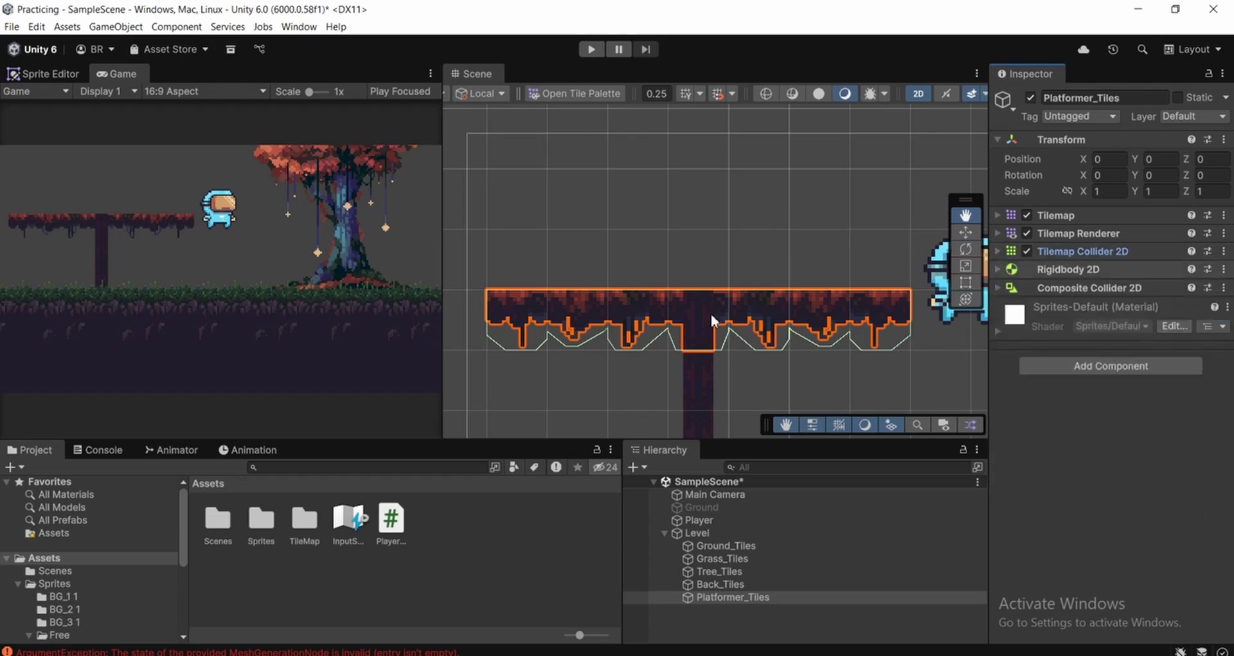
scroll(617, 313, "down", 2)
left_click_drag(679, 316, 738, 313)
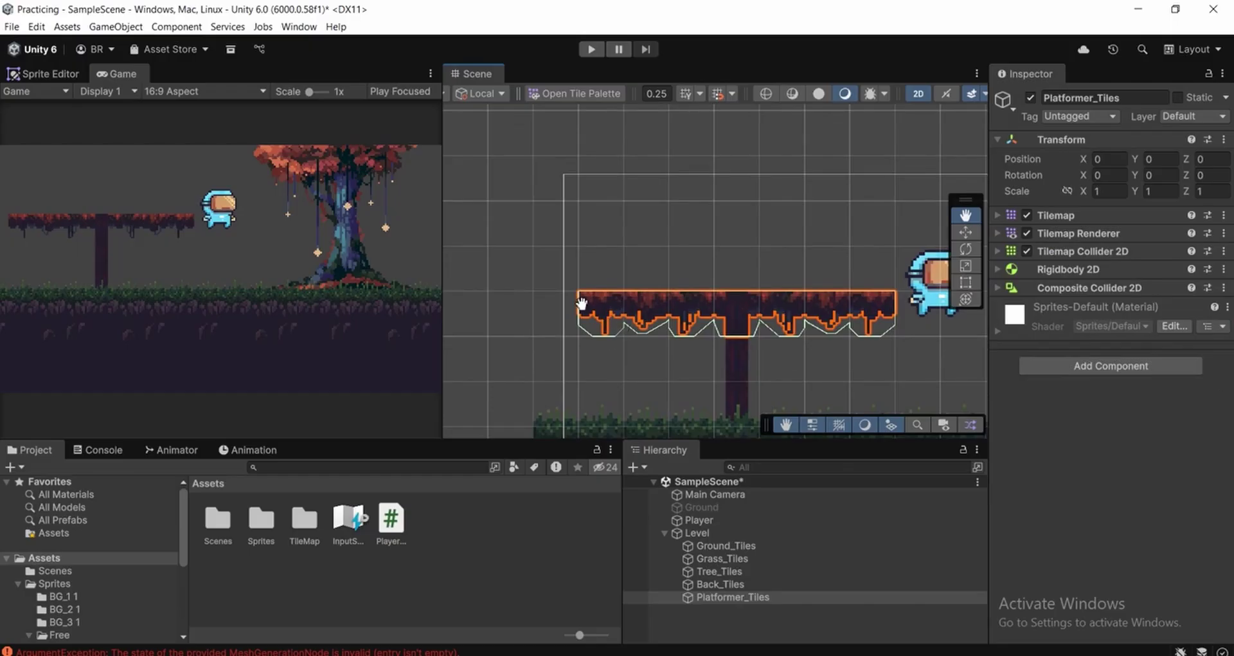
scroll(581, 303, "up", 1)
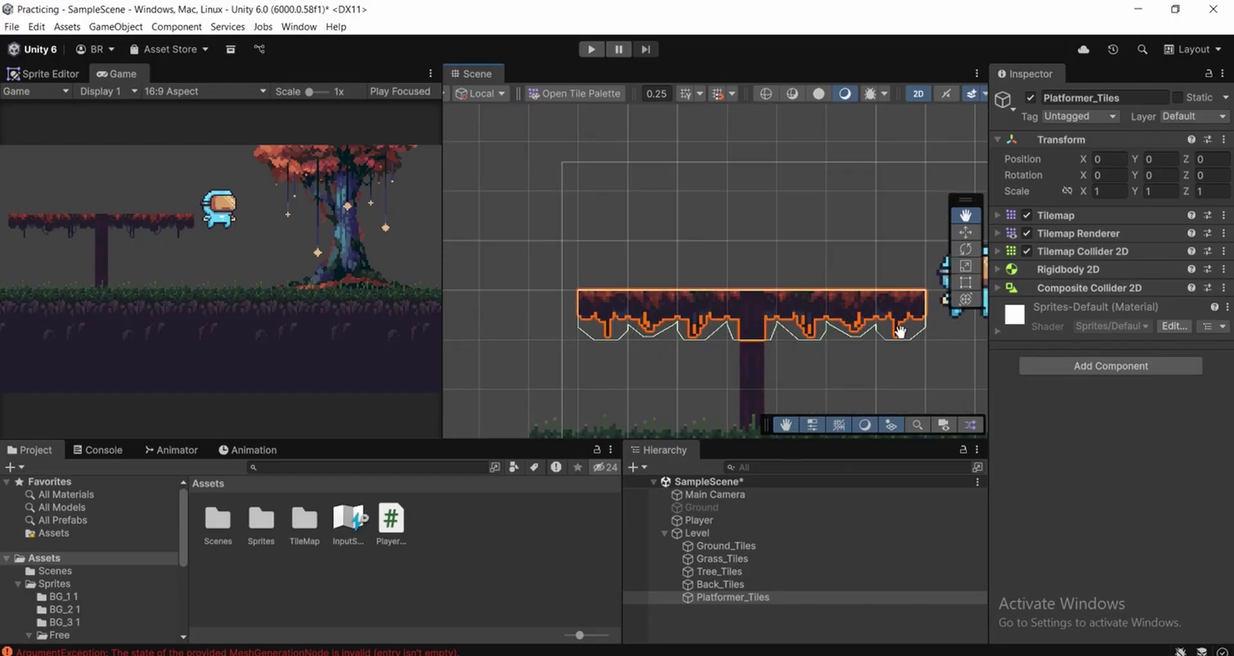
left_click_drag(666, 291, 677, 315)
scroll(650, 330, "up", 1)
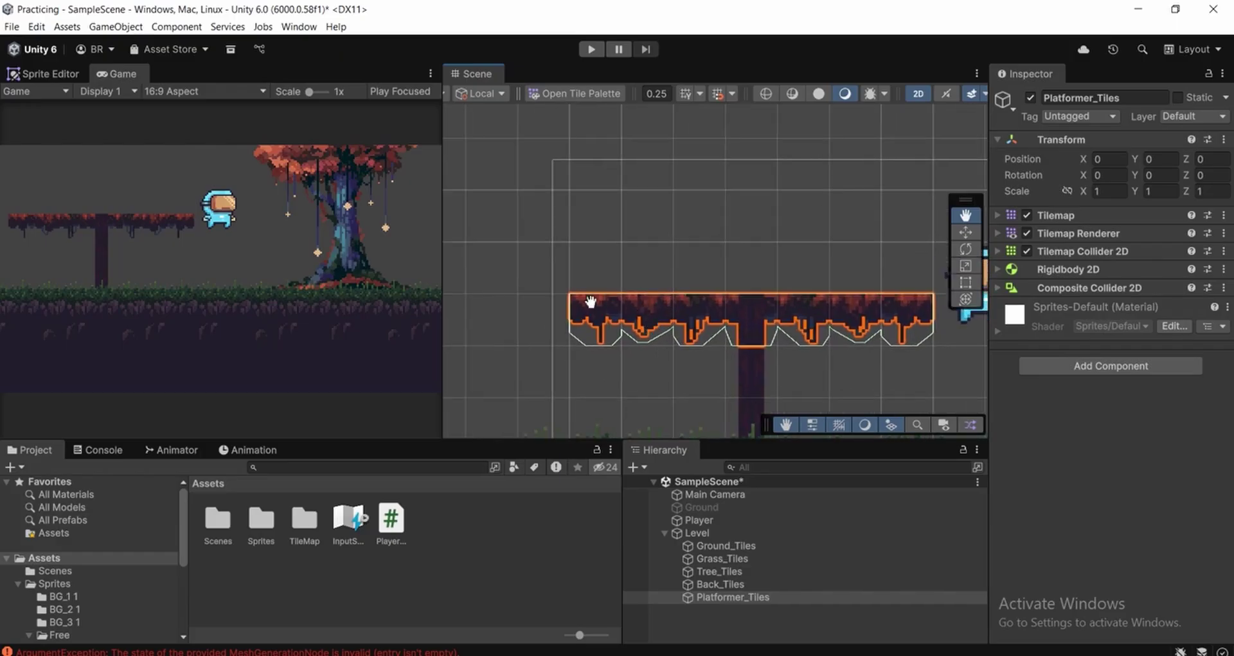
left_click_drag(609, 271, 610, 290)
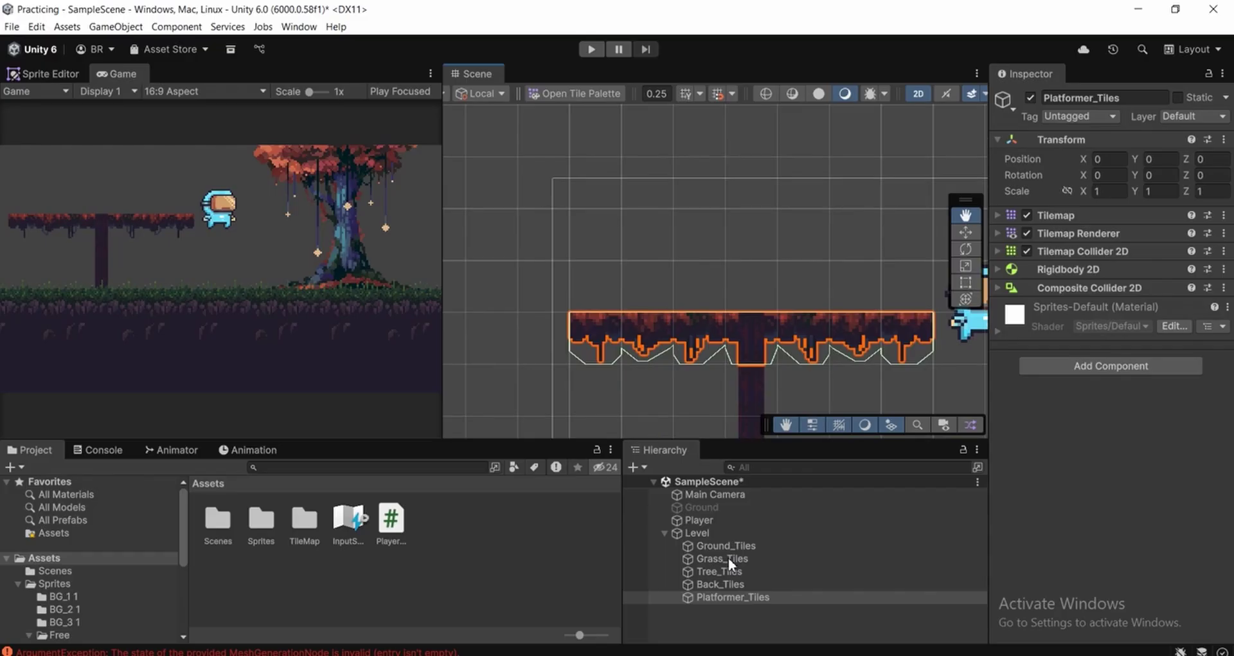
Pick the three-tile red foliage strip from the palette and paint it along the top of the platform in Grass_Tiles
left_click(728, 557)
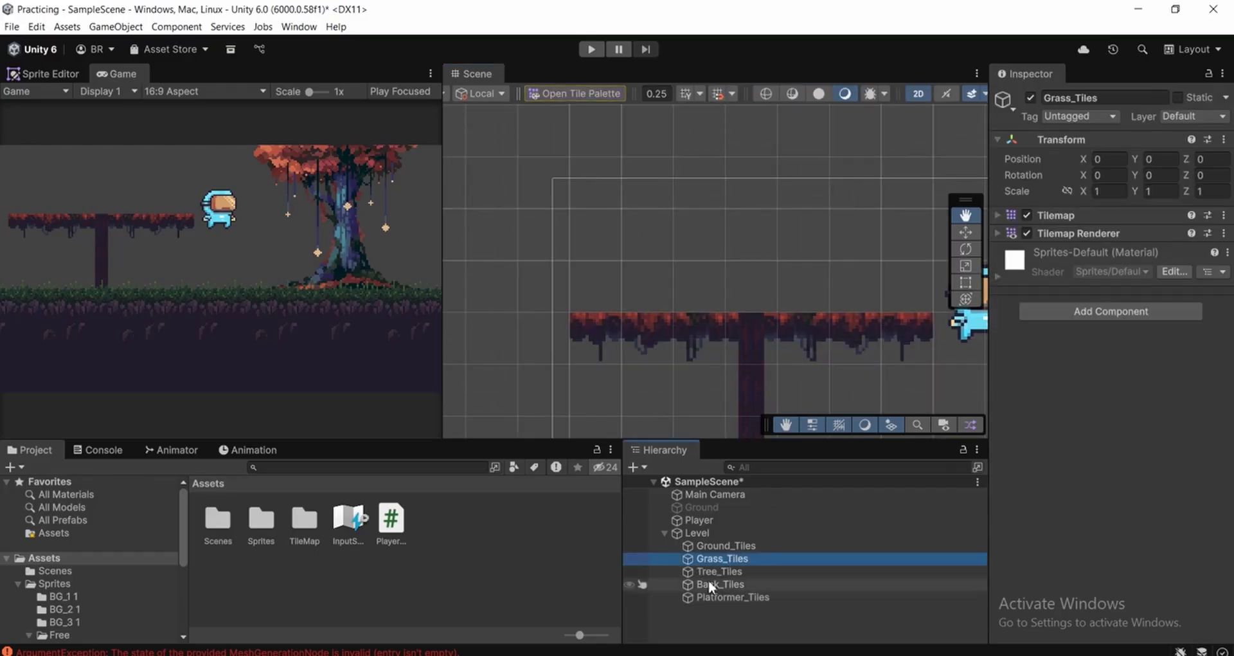
left_click(570, 94)
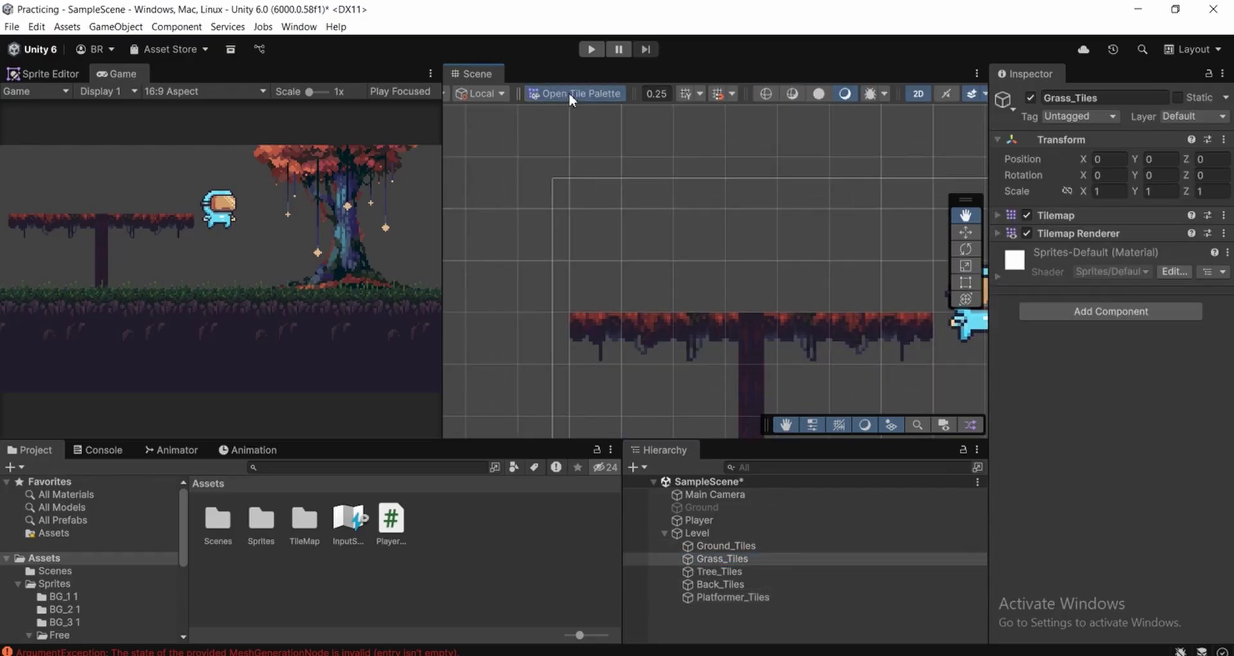
left_click_drag(903, 288, 978, 271)
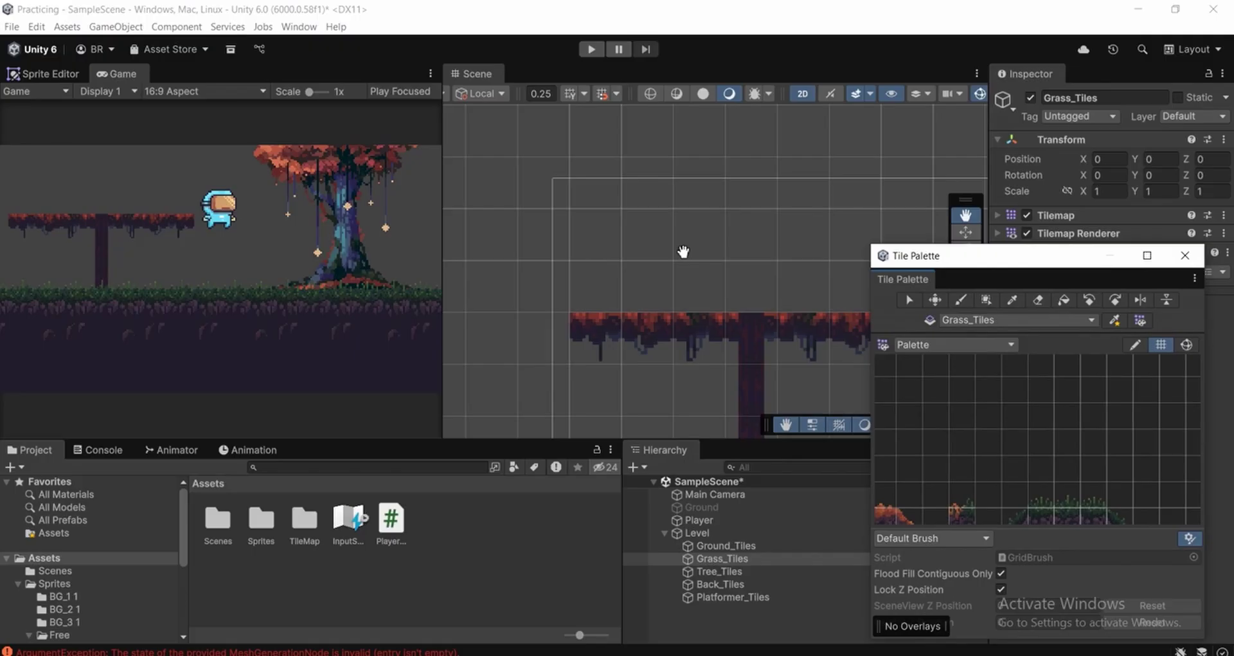
scroll(1012, 408, "up", 5)
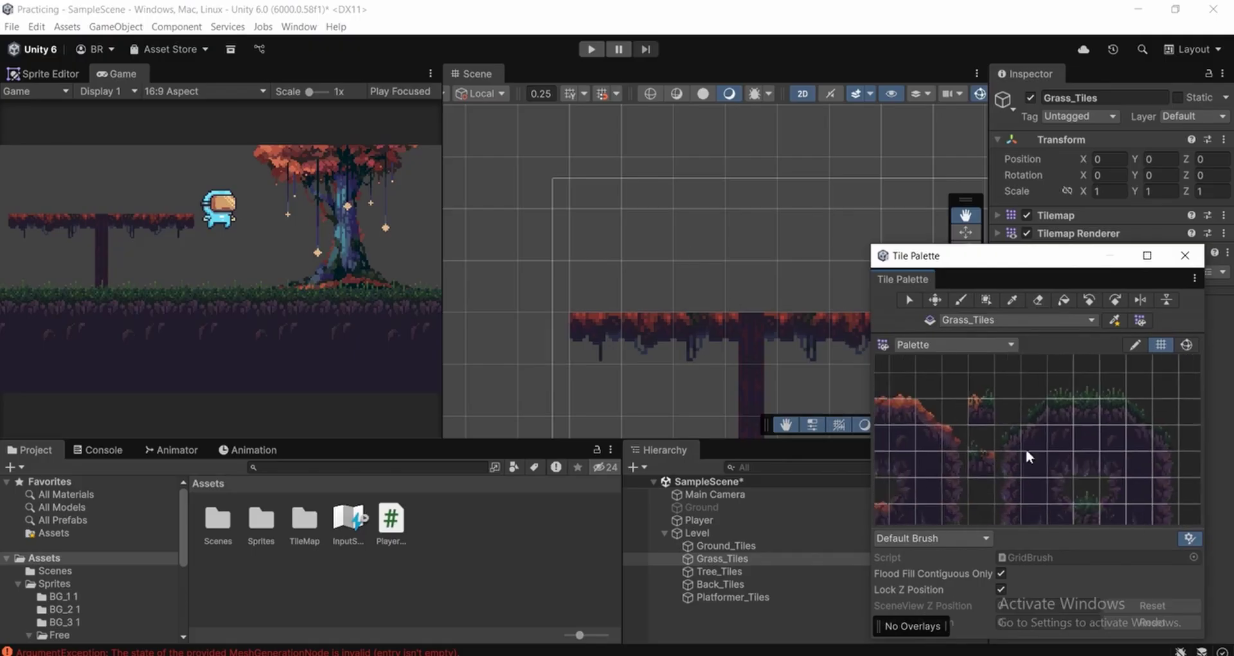
middle_click_drag(1015, 499, 996, 358)
scroll(1067, 411, "up", 2)
scroll(1066, 405, "up", 1)
left_click_drag(1060, 408, 1131, 416)
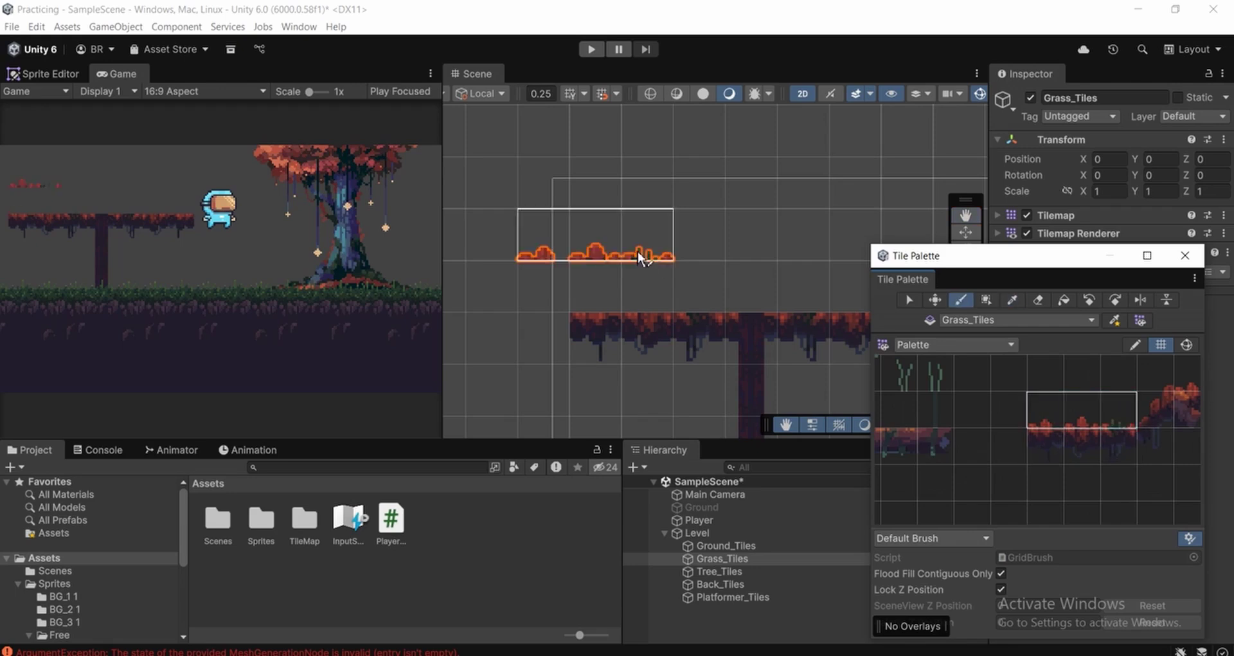
left_click(694, 284)
left_click(842, 297)
middle_click_drag(704, 293, 507, 285)
left_click(705, 278)
Pick the rounded pillar-top tile from the palette and paint it above the platform where the pillar meets it in Grass_Tiles
middle_click_drag(673, 312, 687, 319)
scroll(1120, 459, "down", 1)
middle_click_drag(1120, 459, 908, 451)
left_click(1072, 408)
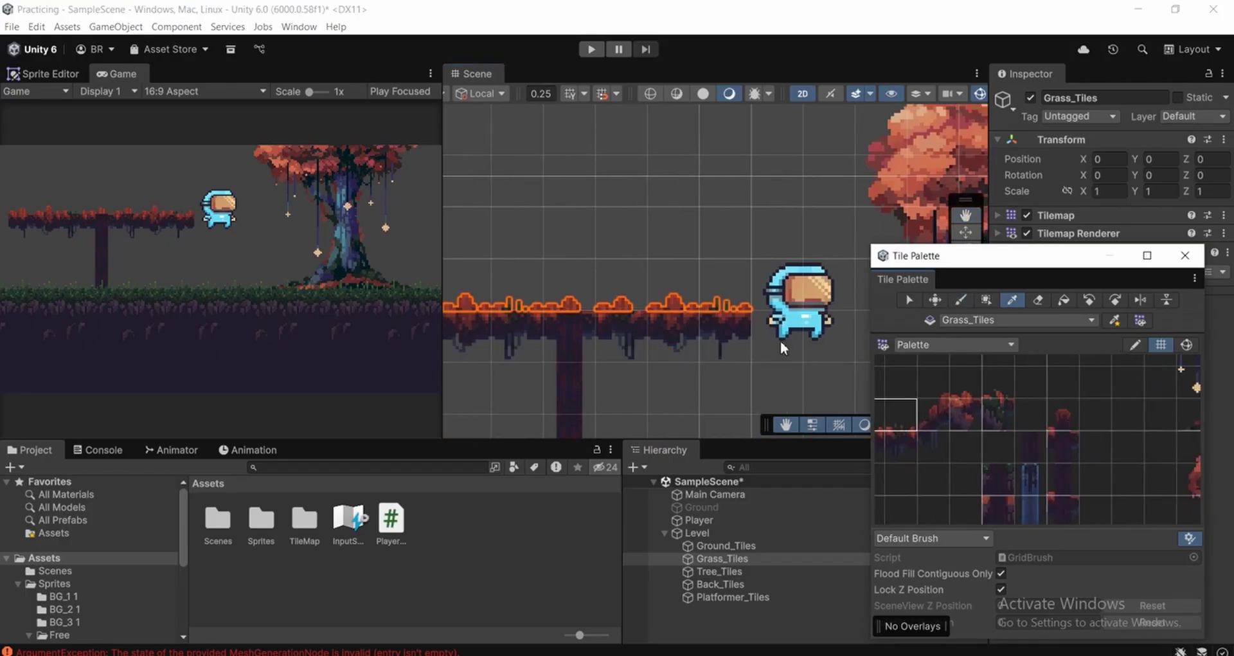
middle_click_drag(593, 268, 714, 283)
left_click(712, 287)
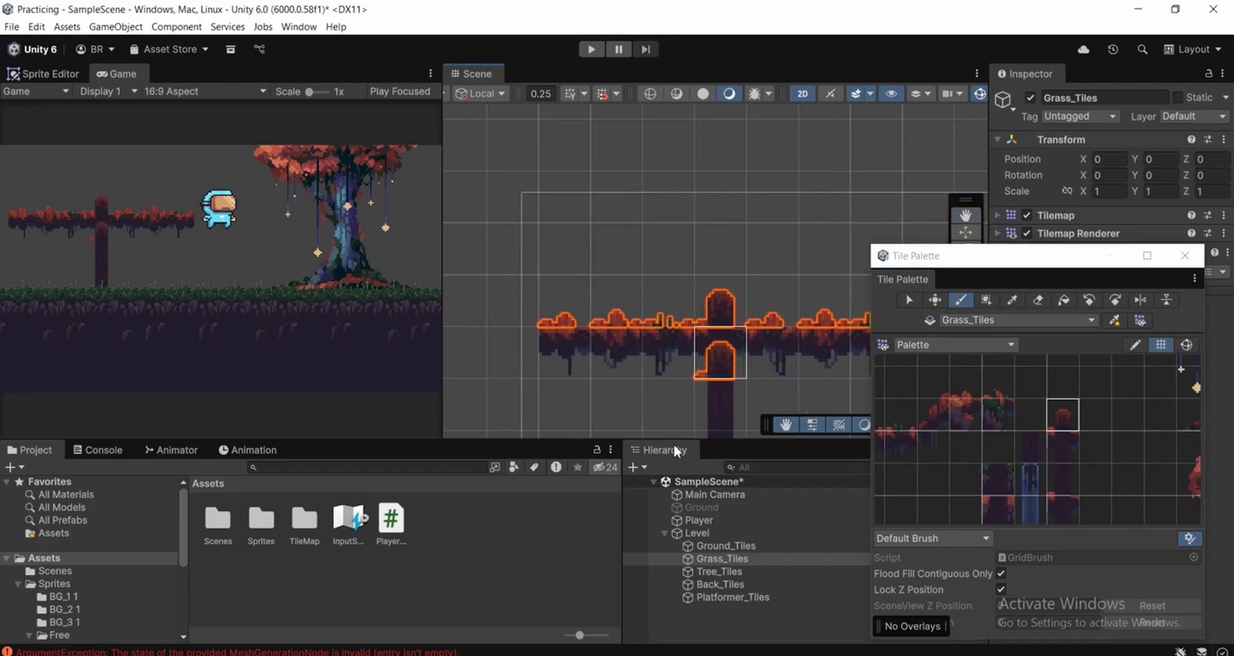
Close the Tile Palette and collapse the Level object's tilemaps in the hierarchy
left_click(551, 586)
scroll(721, 242, "down", 1)
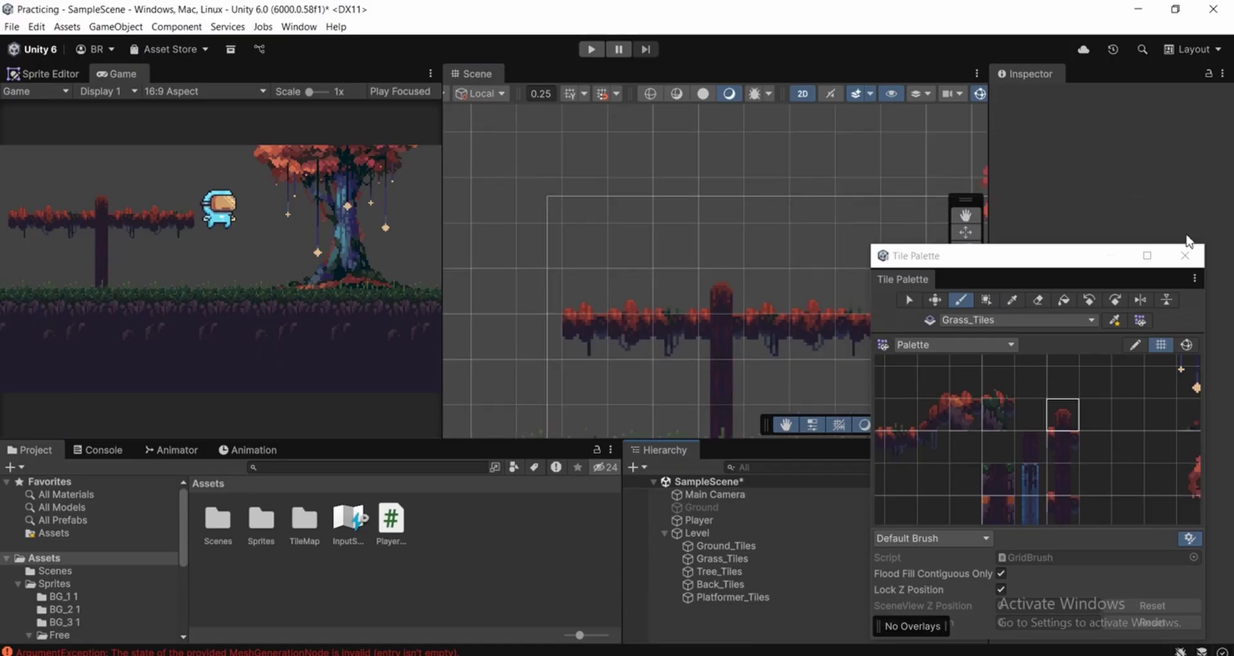
left_click(1186, 257)
middle_click_drag(824, 264, 663, 254)
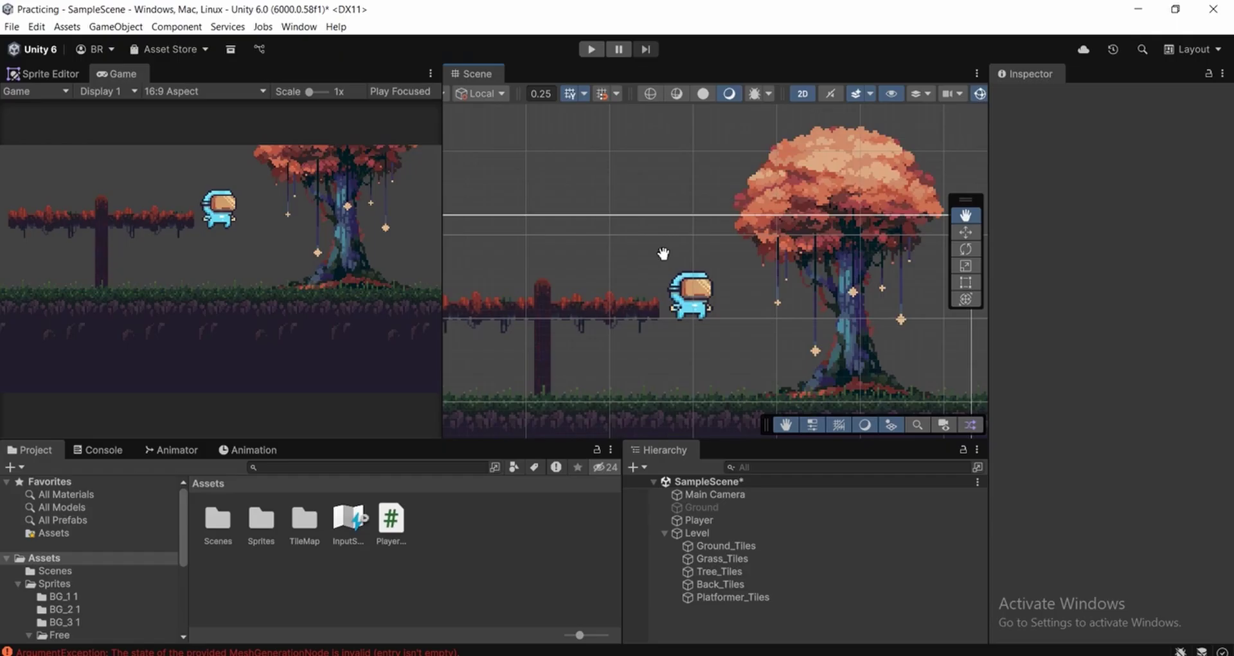
left_click(645, 533)
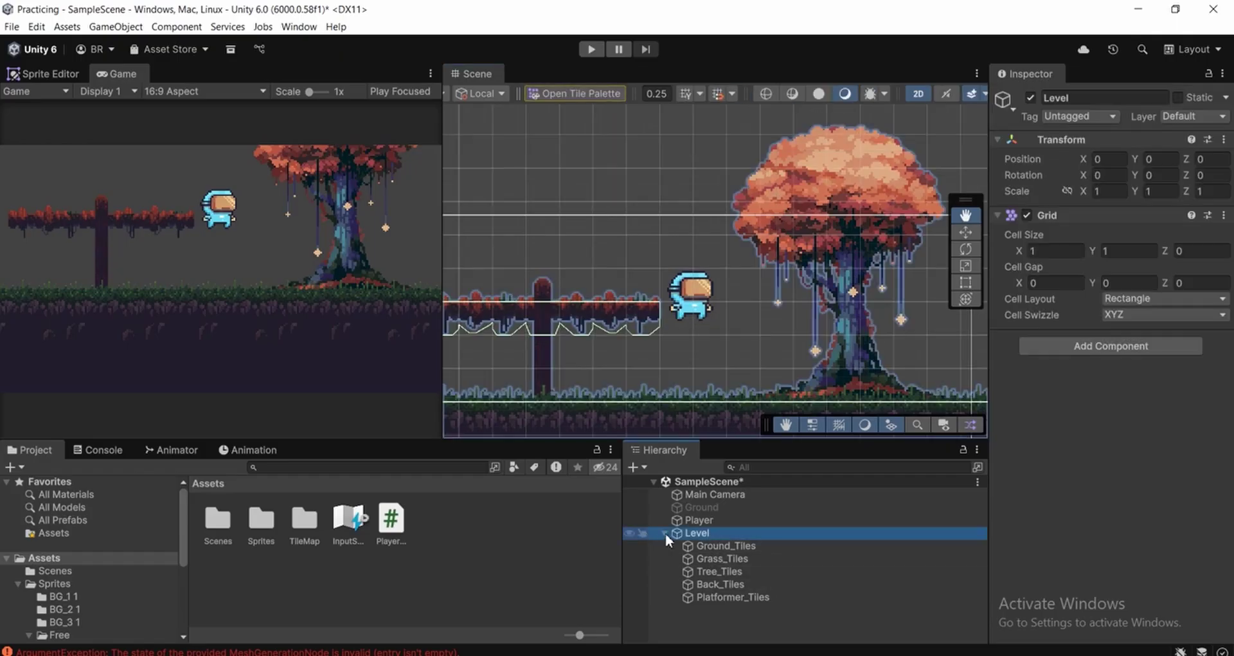
left_click(665, 534)
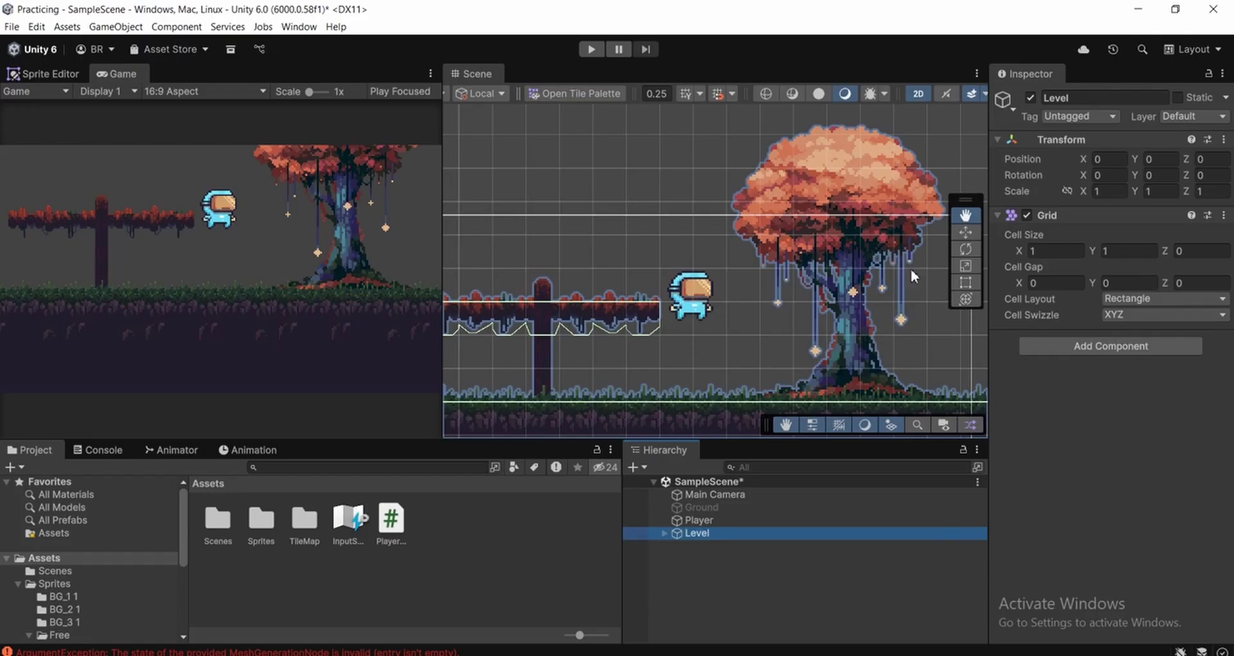
left_click(680, 572)
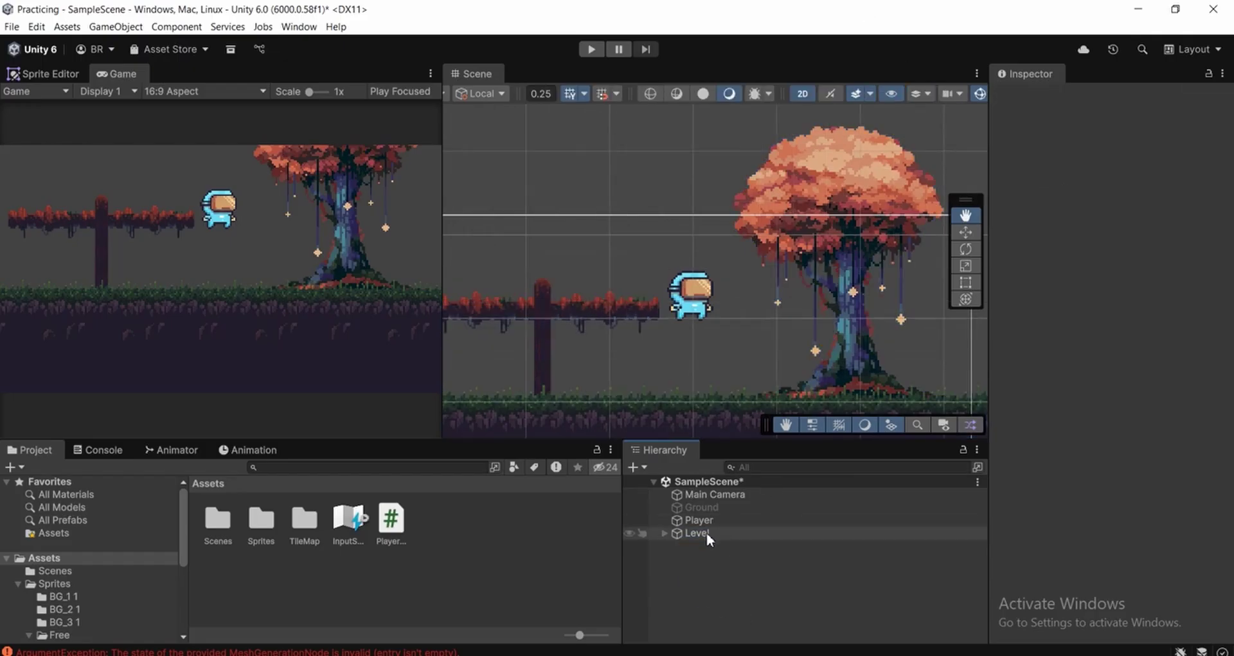
Save the Level object as a prefab in the Assets folder
left_click(707, 532)
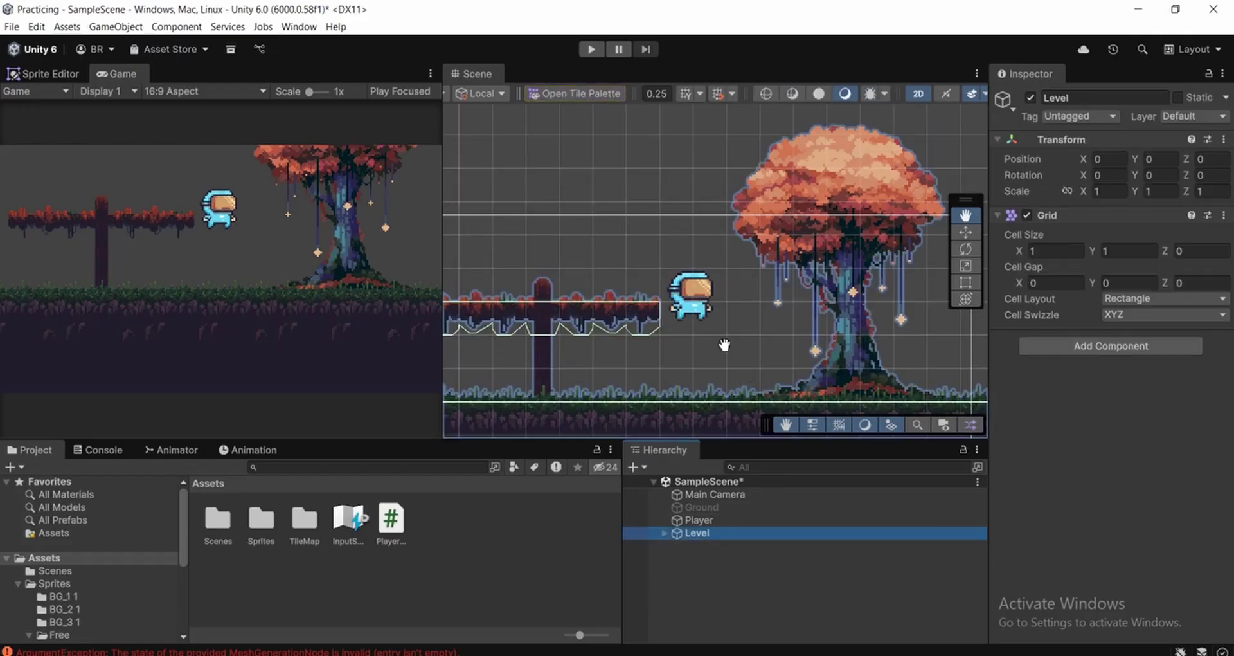
left_click(677, 596)
left_click(713, 532)
left_click_drag(695, 535, 82, 558)
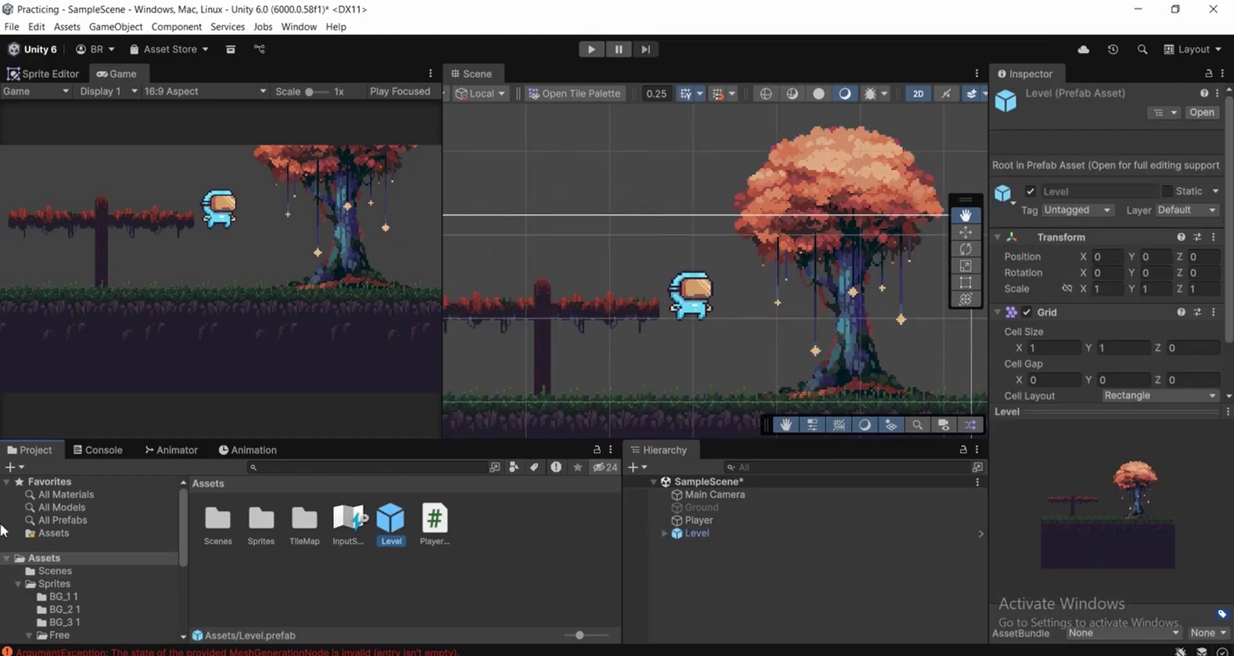
left_click(353, 599)
left_click_drag(688, 321, 589, 346)
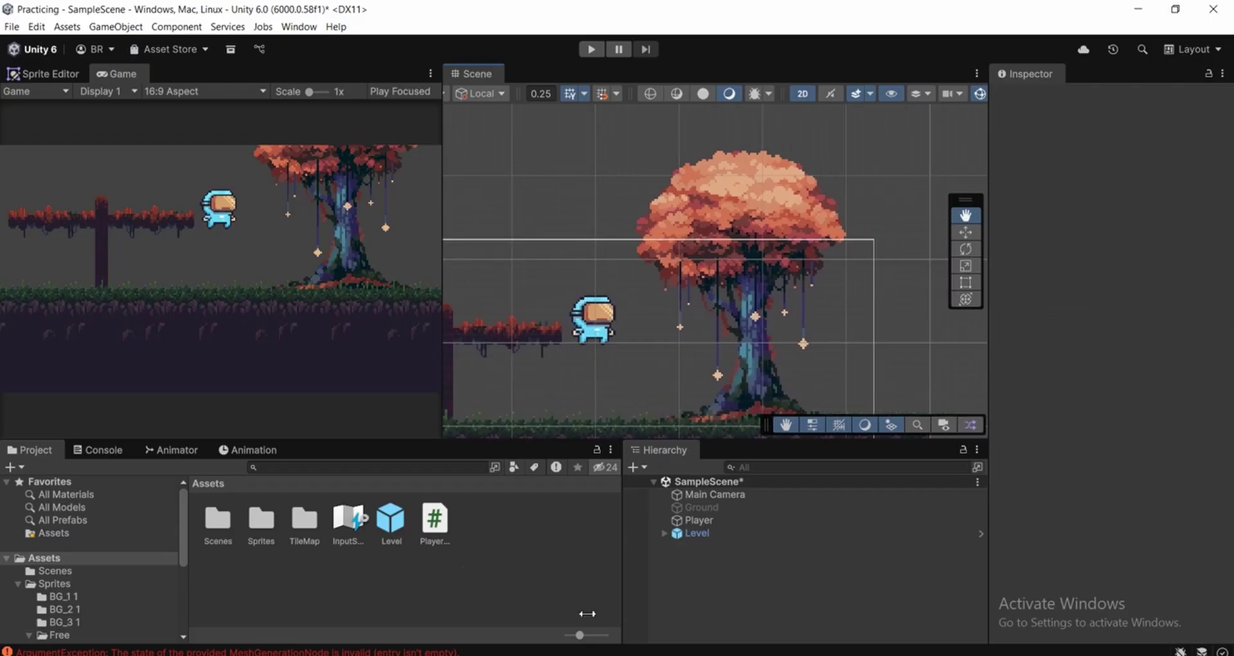
scroll(710, 302, "down", 2)
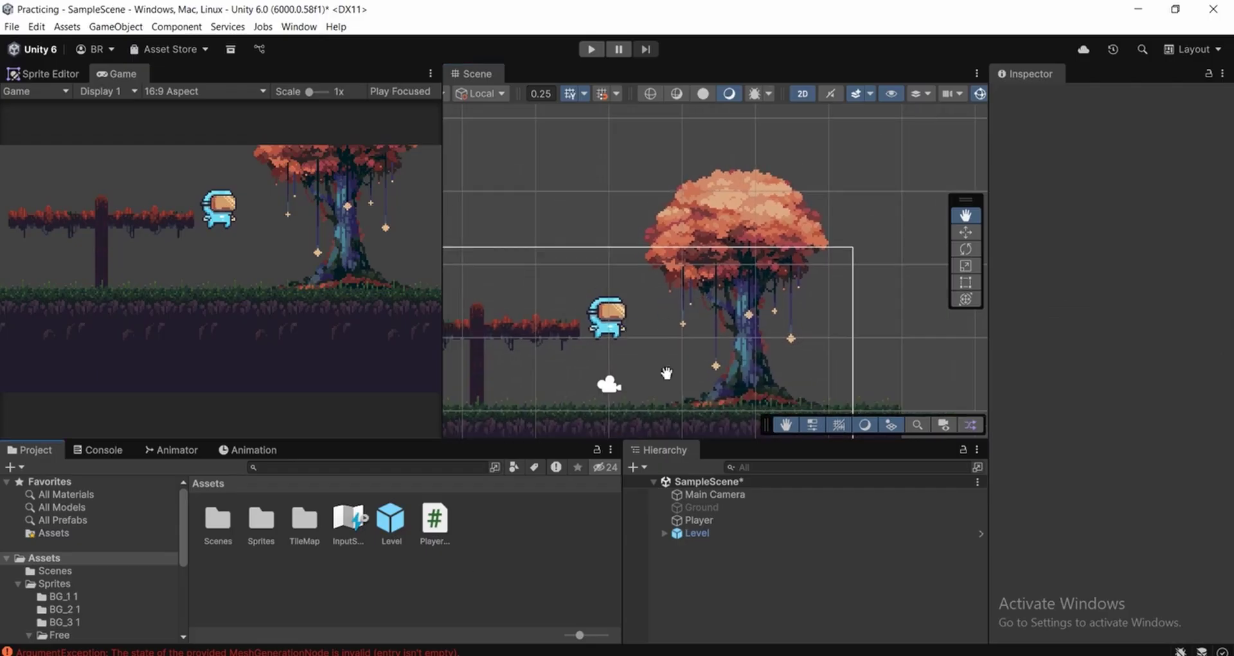